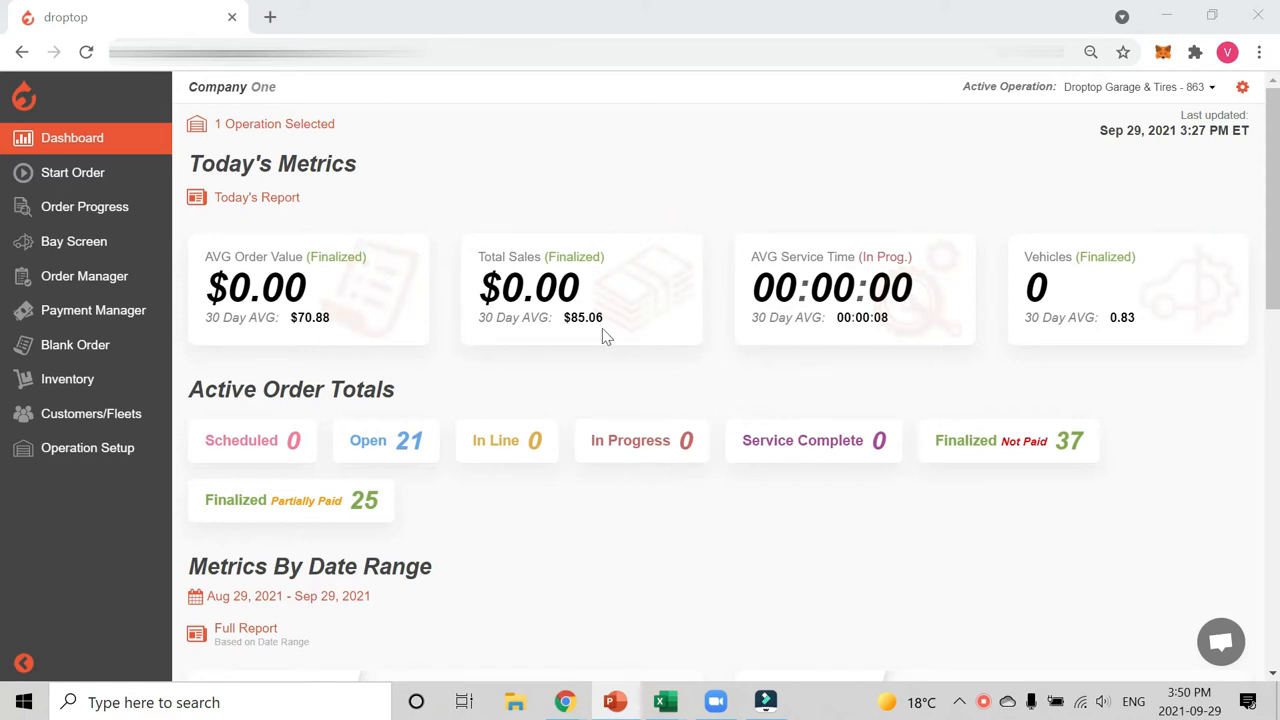
Select Droptop Garage & Tires as the active operation.
left_click(1157, 92)
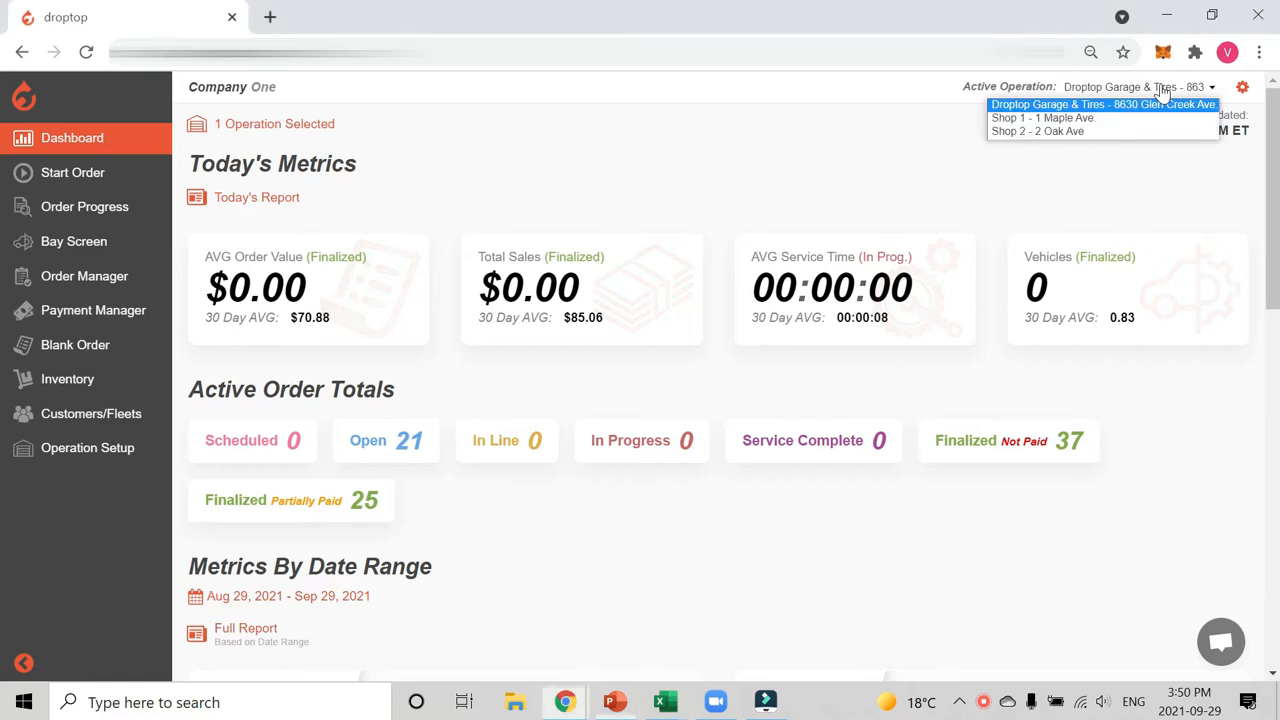
left_click(1108, 107)
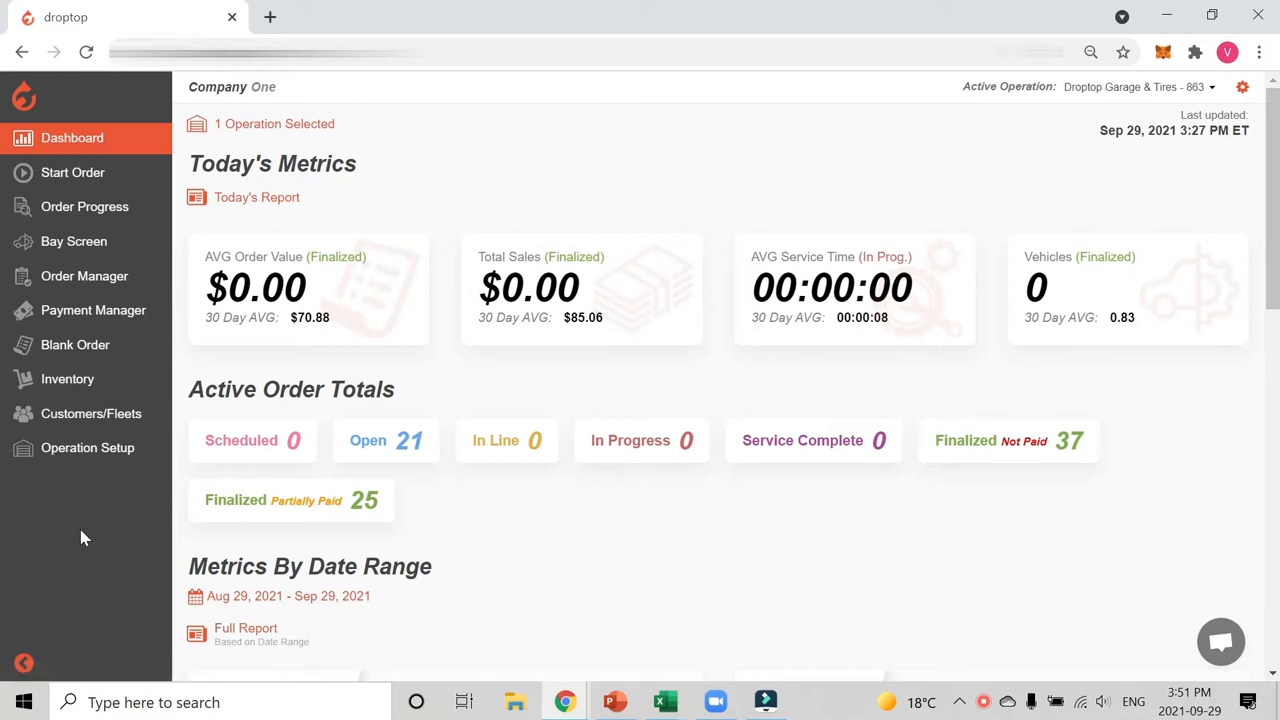
Collapse the navigation sidebar and expand it again.
left_click(24, 663)
left_click(24, 663)
left_click(24, 663)
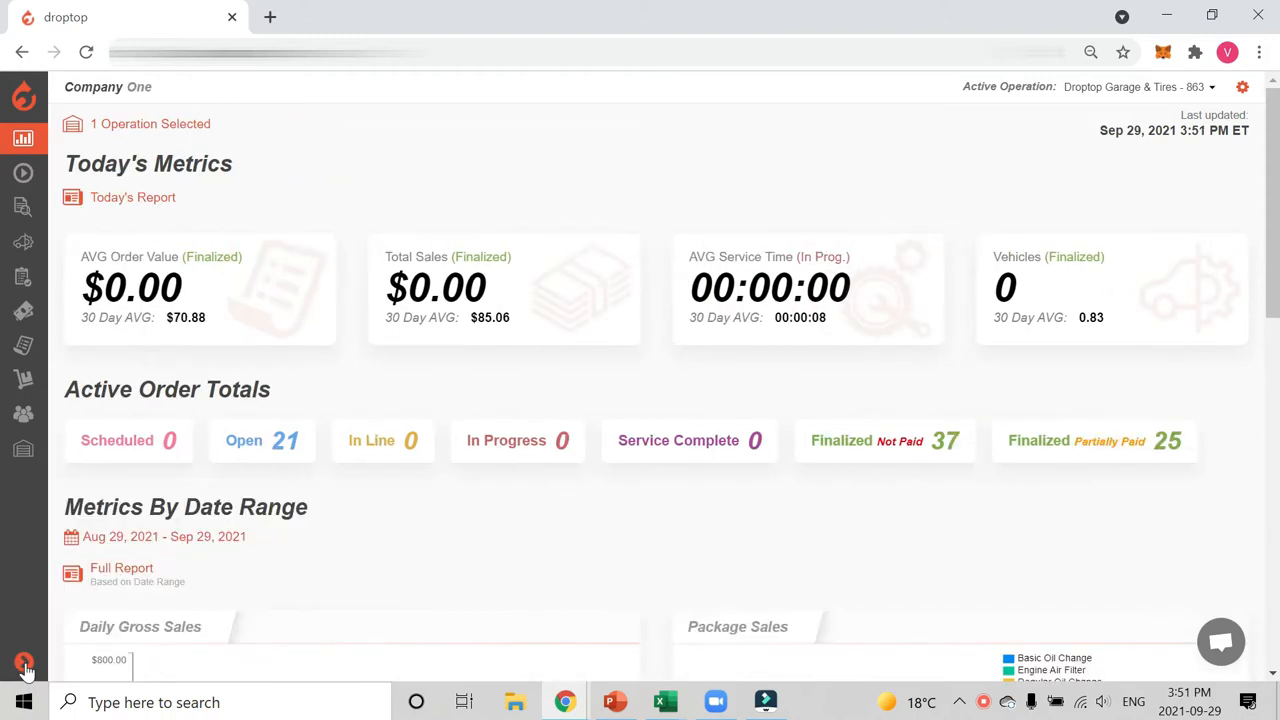
left_click(24, 663)
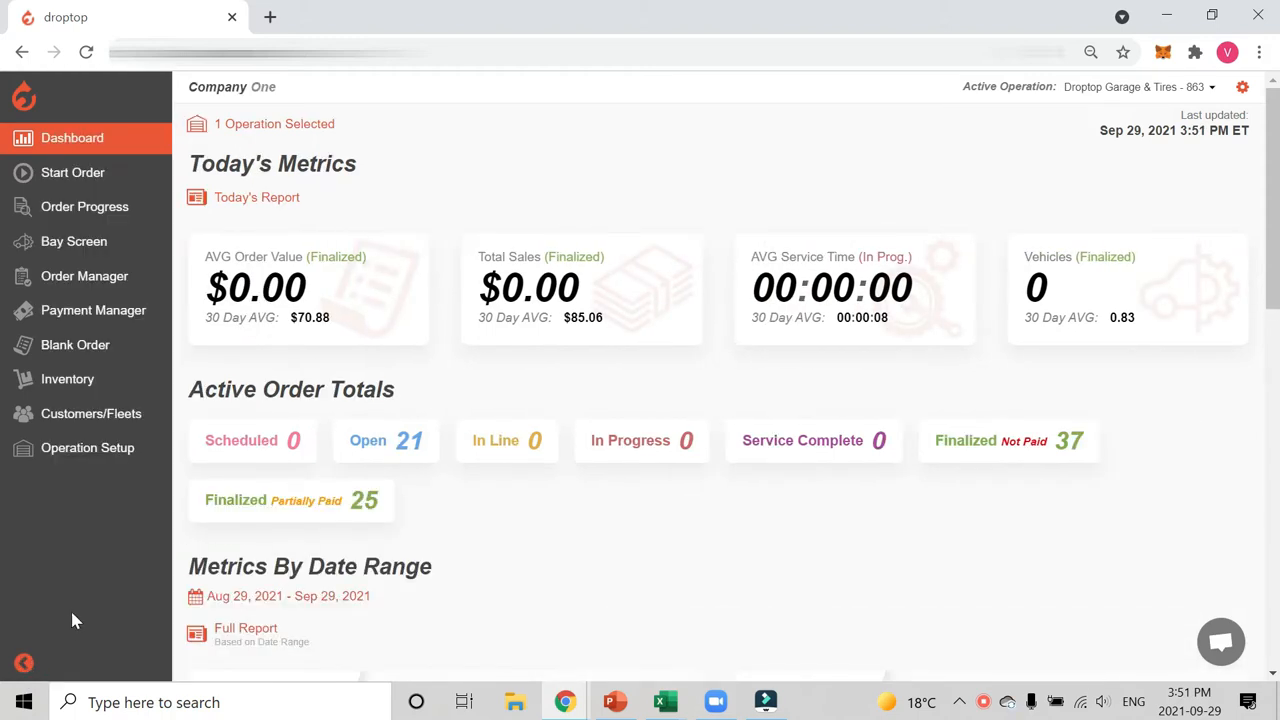
Open the operation settings of Droptop Garage & Tires and review its name, address and region details.
left_click(85, 452)
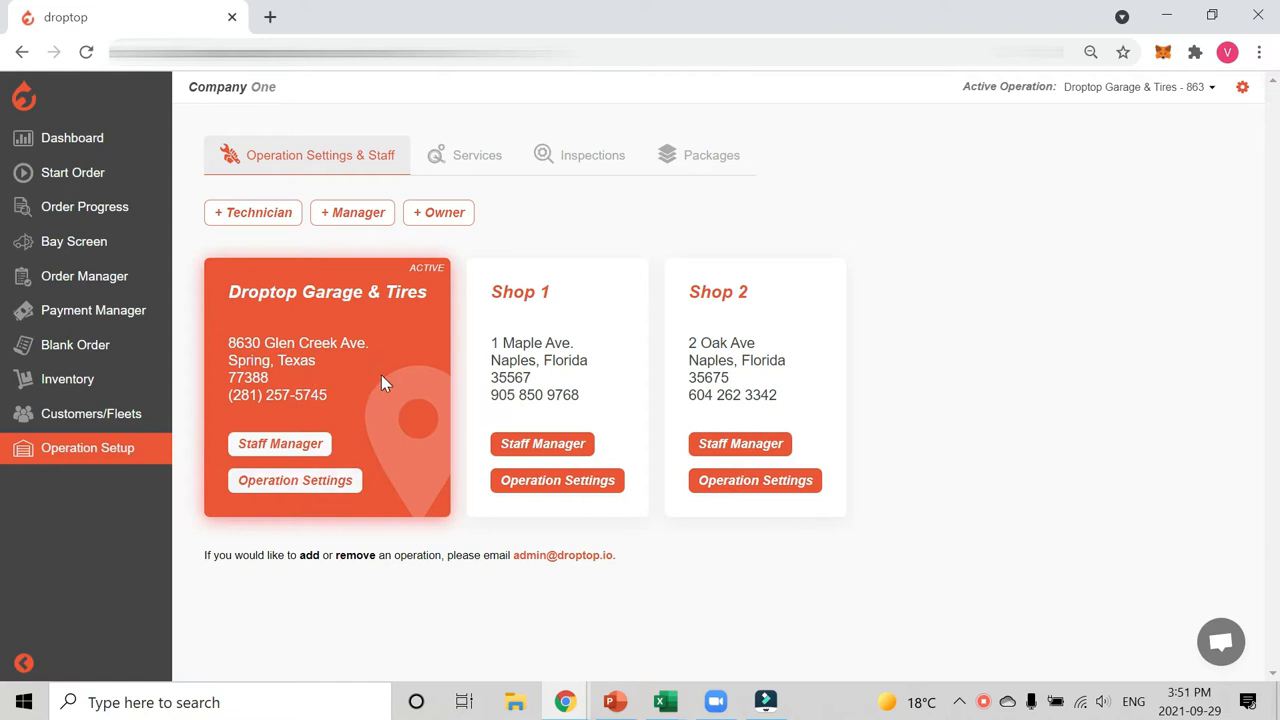
left_click(300, 482)
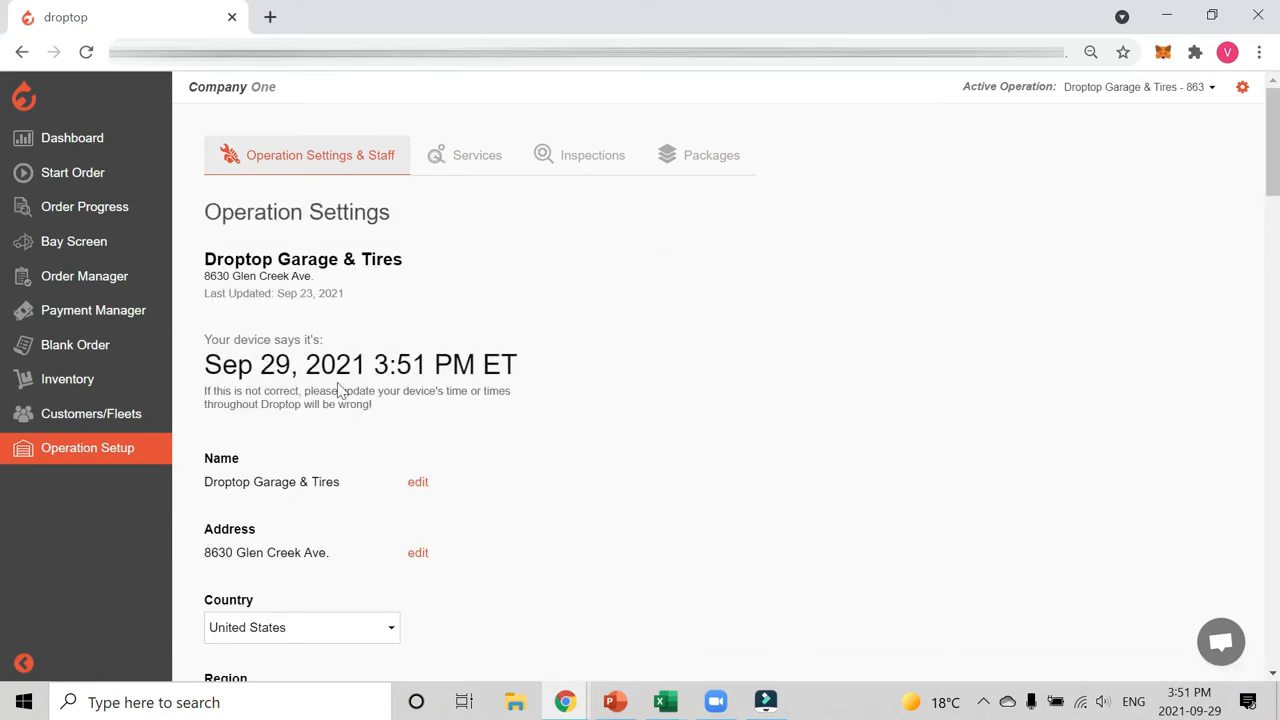
scroll(338, 390, "down", 3)
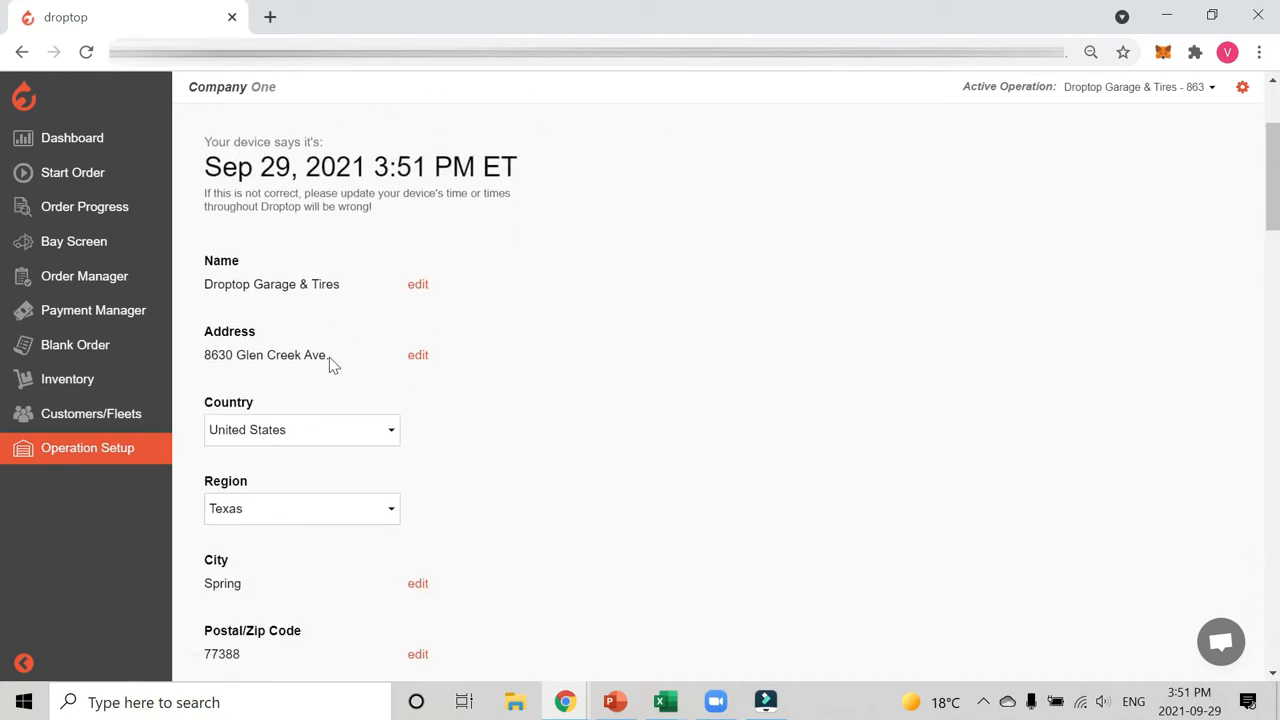
scroll(340, 337, "down", 1)
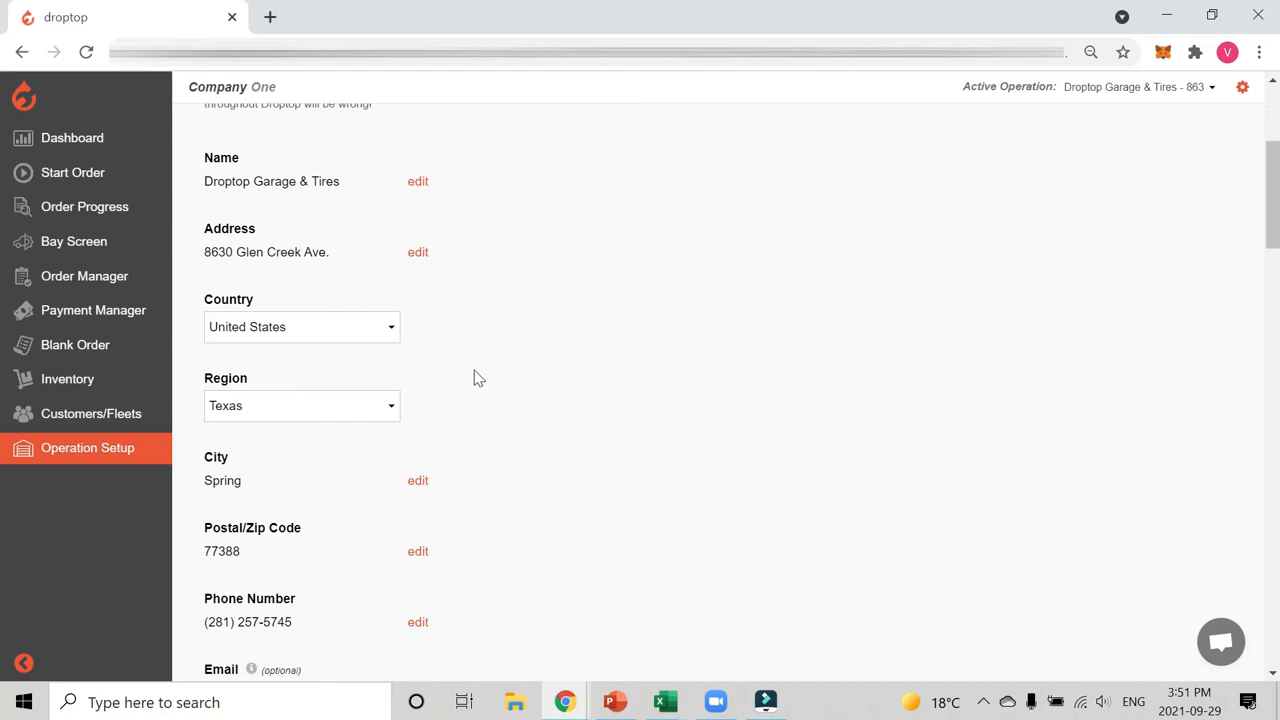
scroll(469, 340, "down", 2)
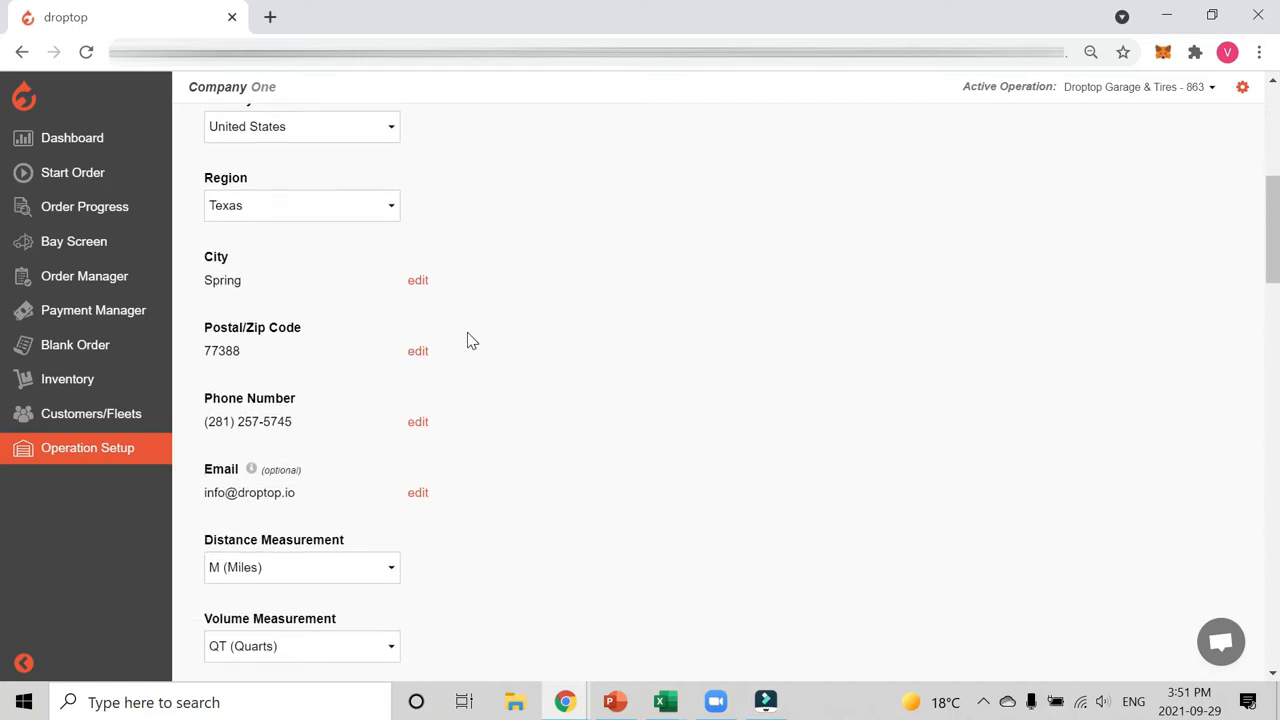
Open the operation's postal/zip code for editing and close it again without entering anything.
left_click(418, 351)
left_click(416, 354)
left_click(560, 345)
Look through the available distance and volume measurement options without changing the selections.
scroll(512, 329, "down", 2)
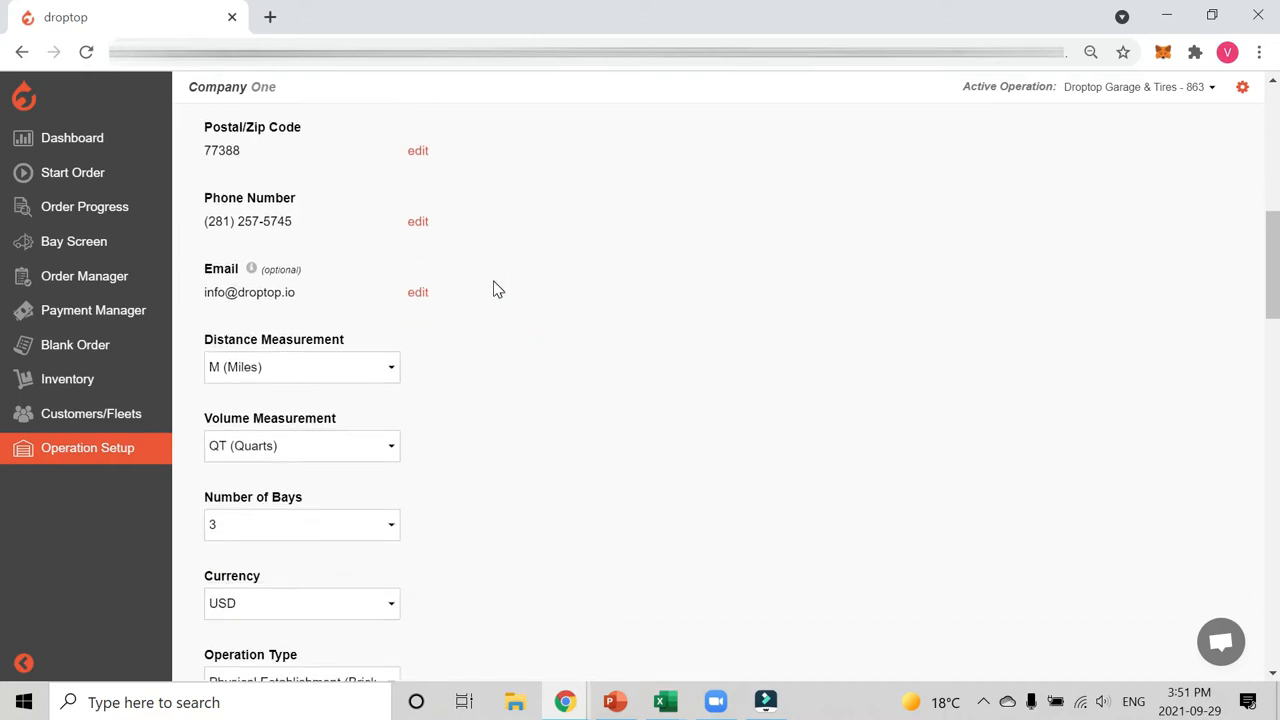
scroll(495, 290, "down", 1)
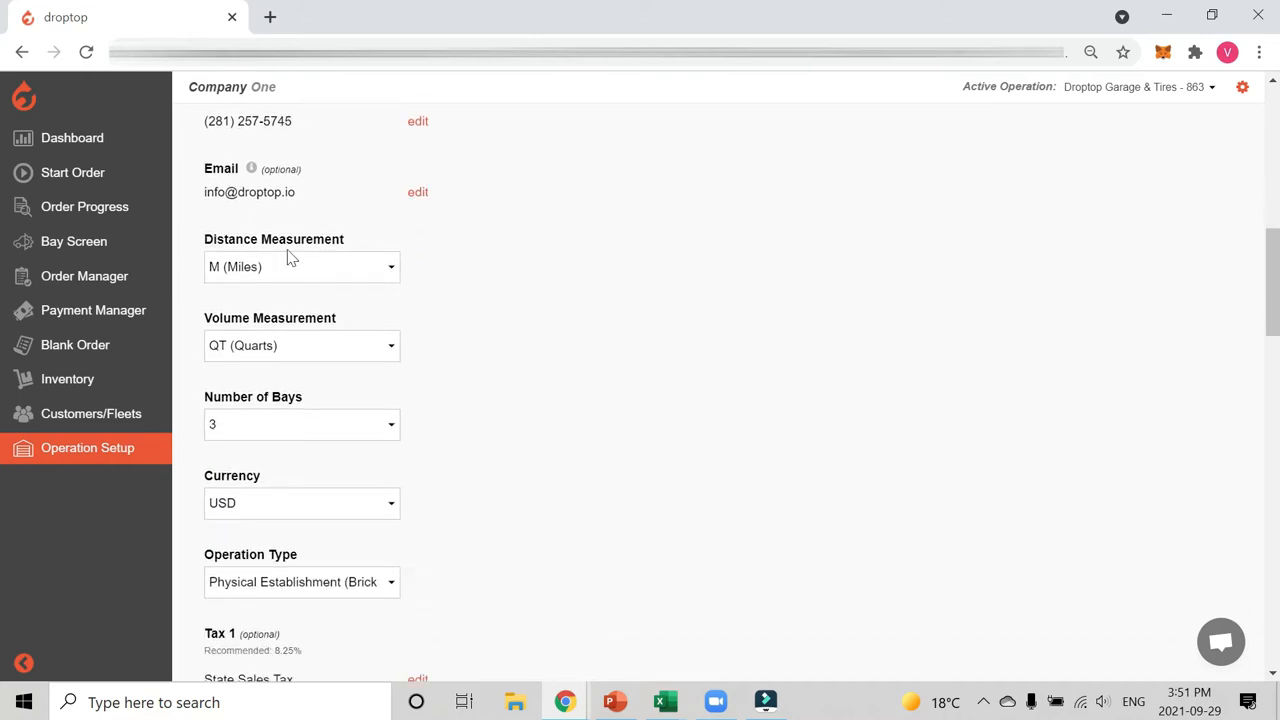
left_click(378, 268)
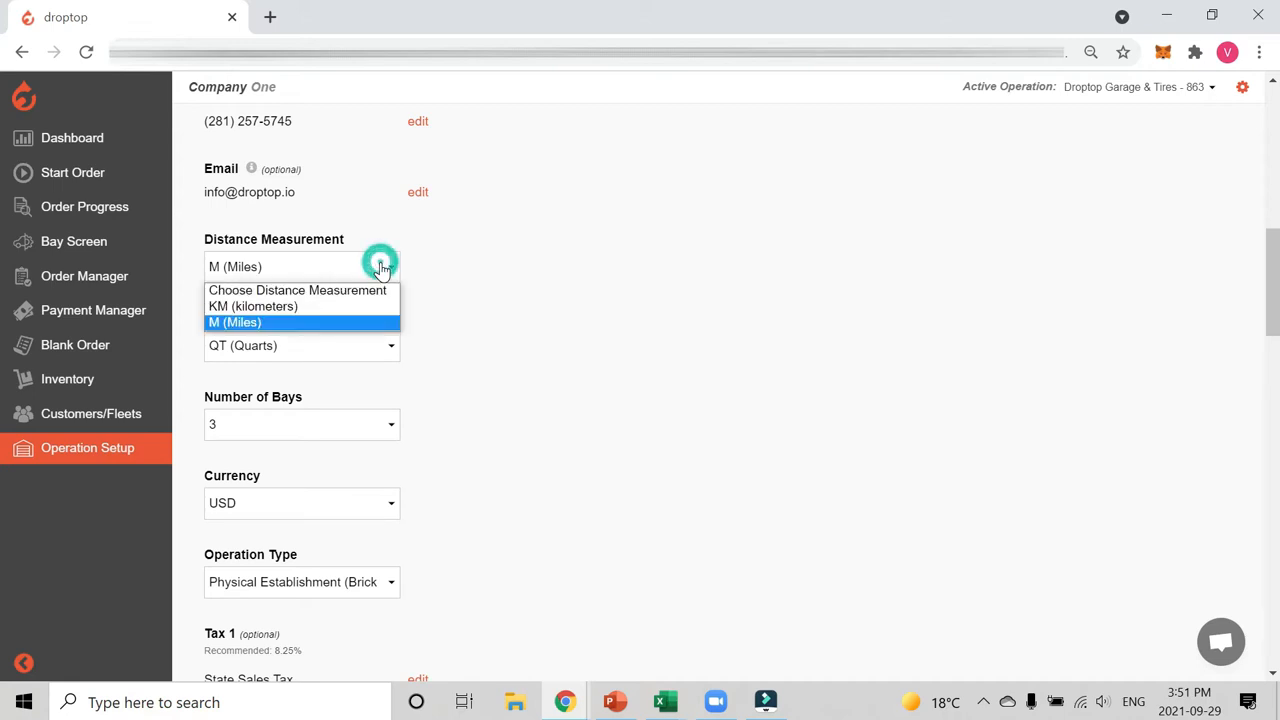
left_click(463, 264)
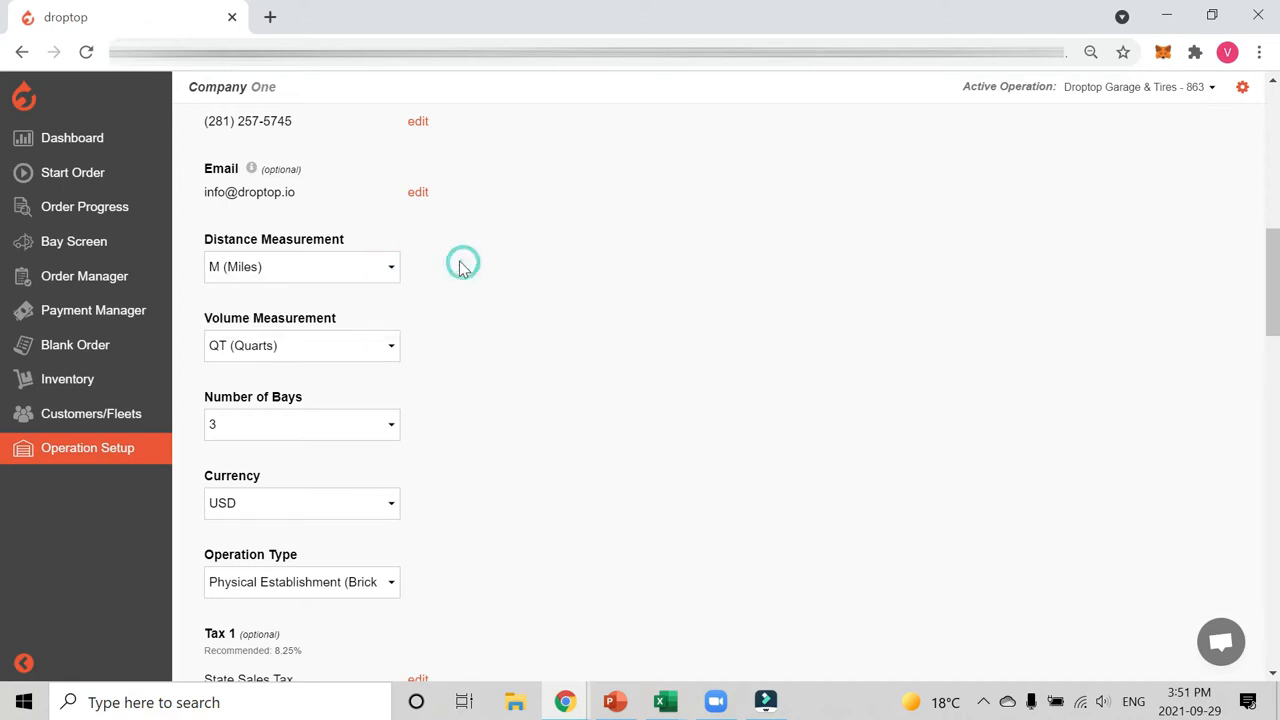
scroll(461, 268, "down", 1)
left_click(390, 247)
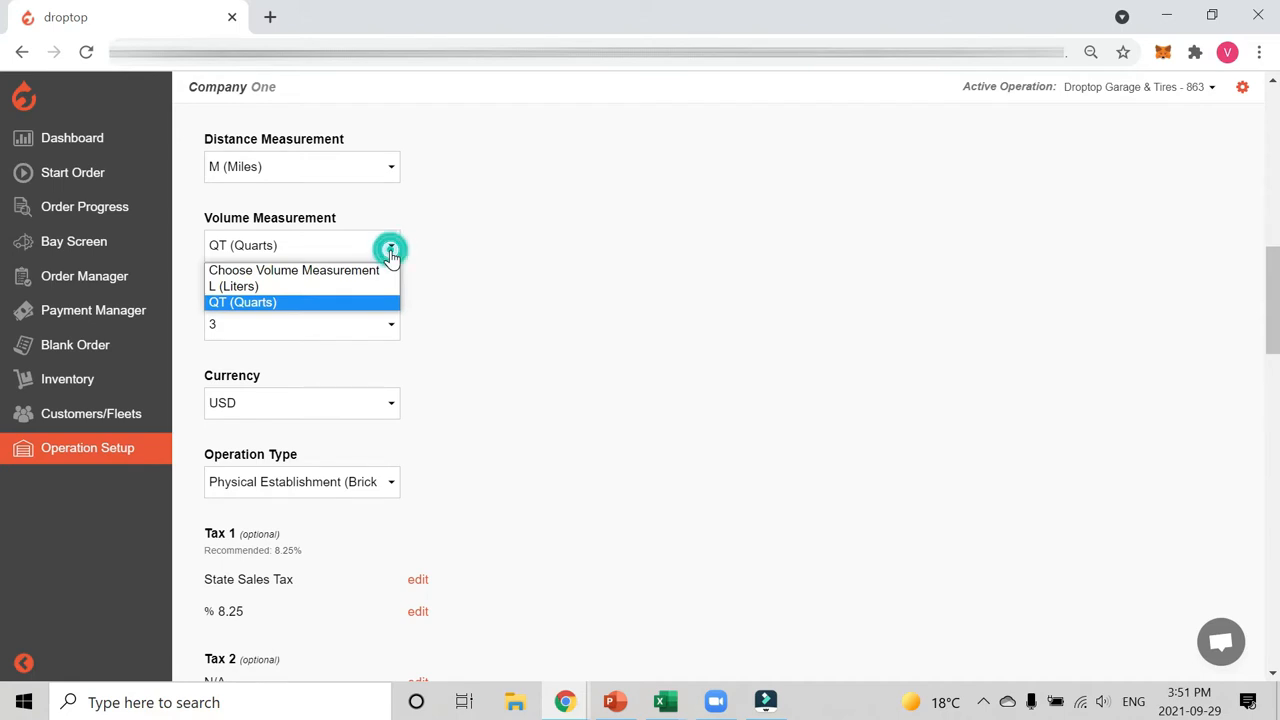
left_click(489, 284)
Look through the choices for number of bays, currency and operation type without changing the selections.
scroll(440, 265, "down", 1)
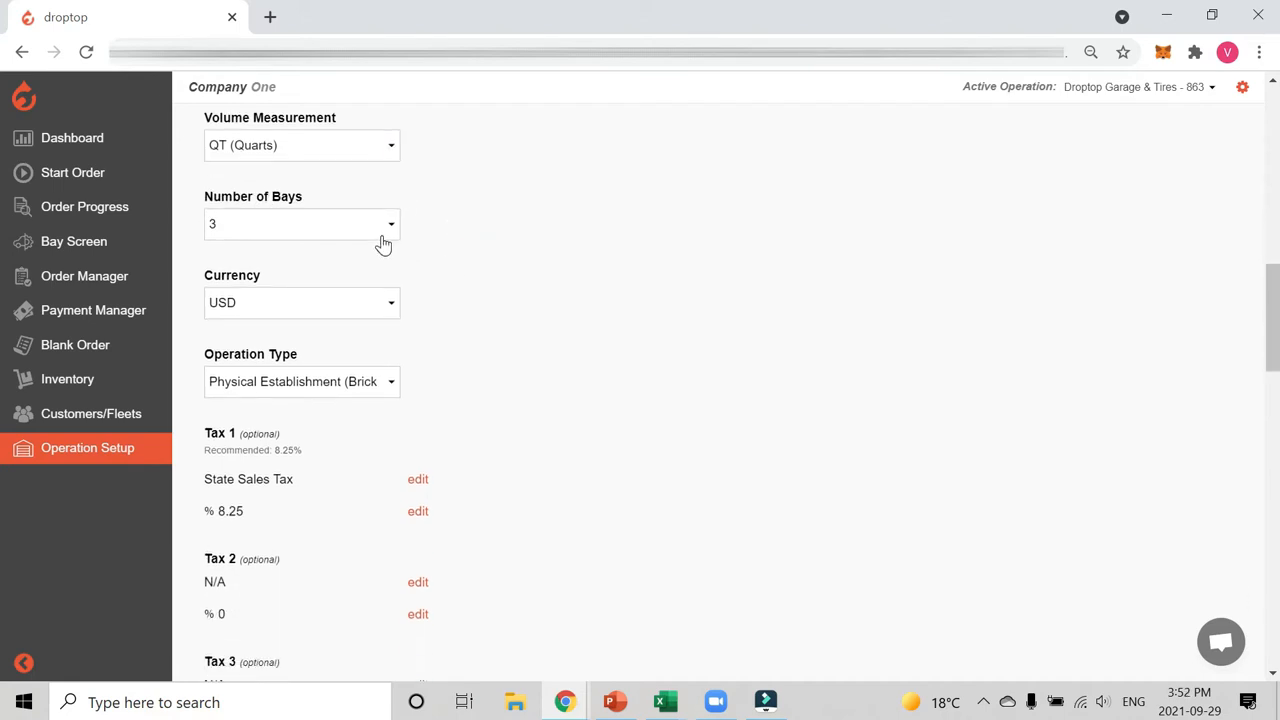
left_click(385, 240)
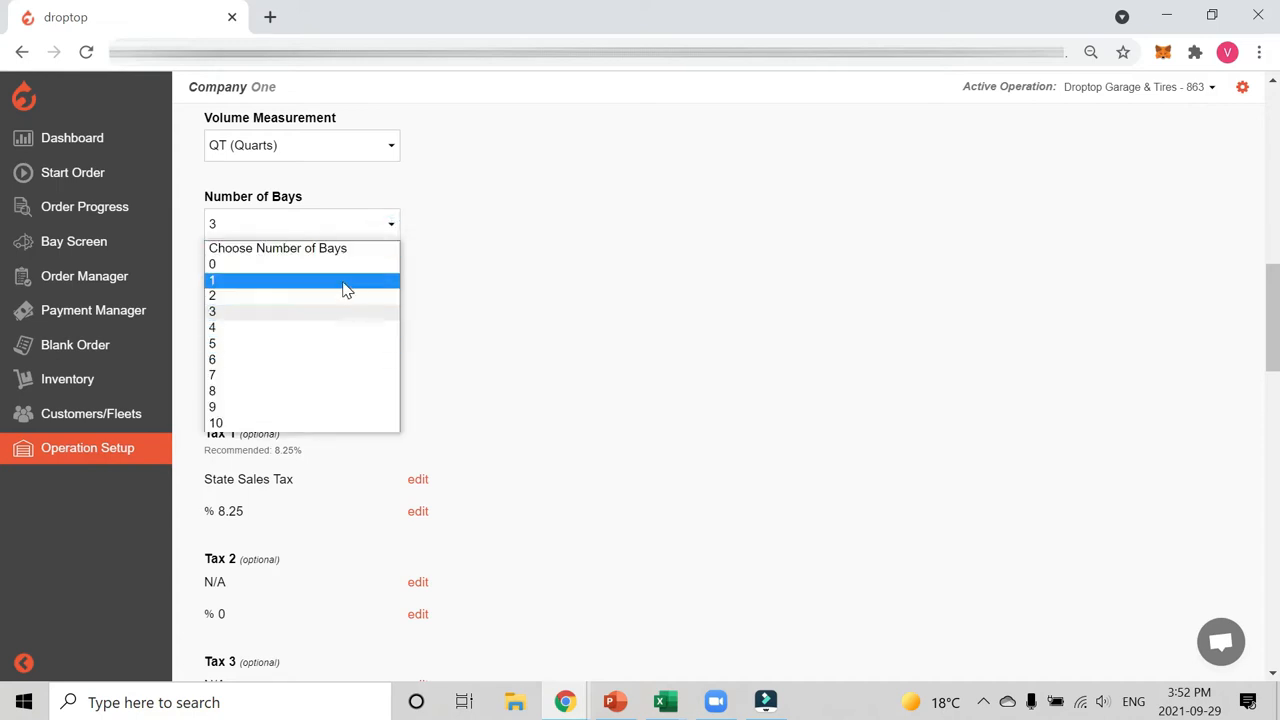
left_click(520, 264)
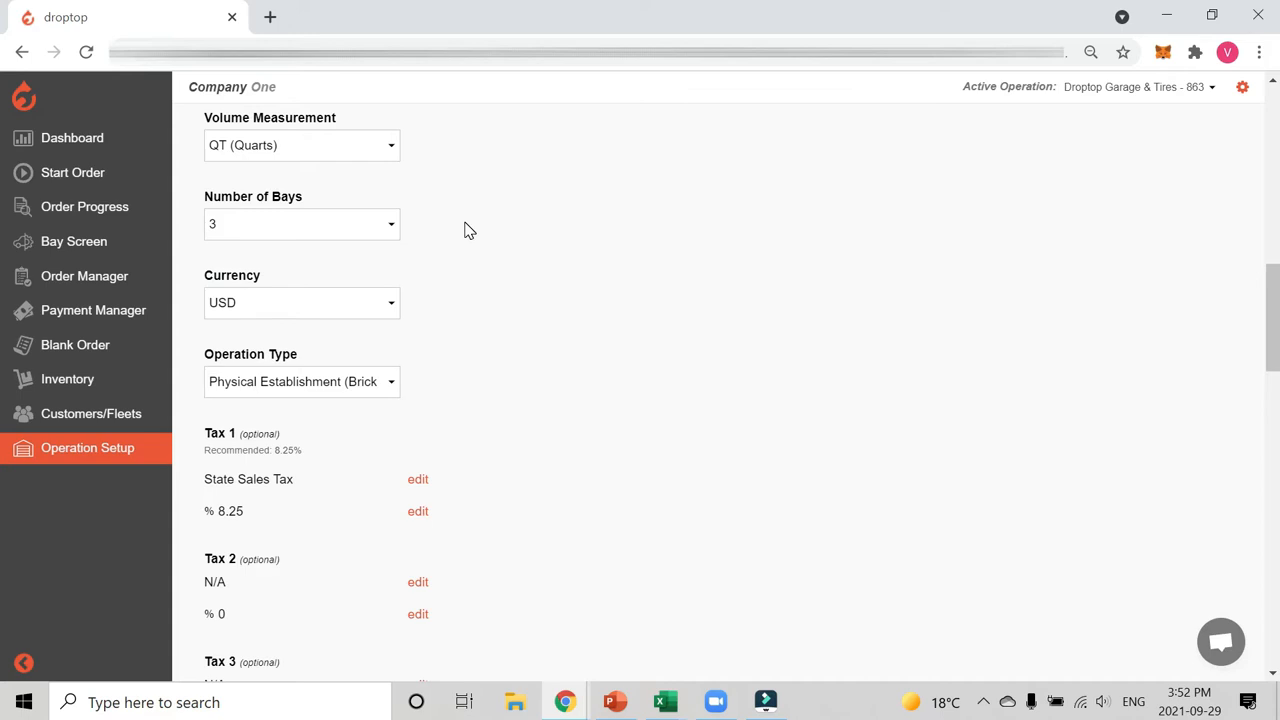
scroll(466, 229, "down", 1)
left_click(382, 214)
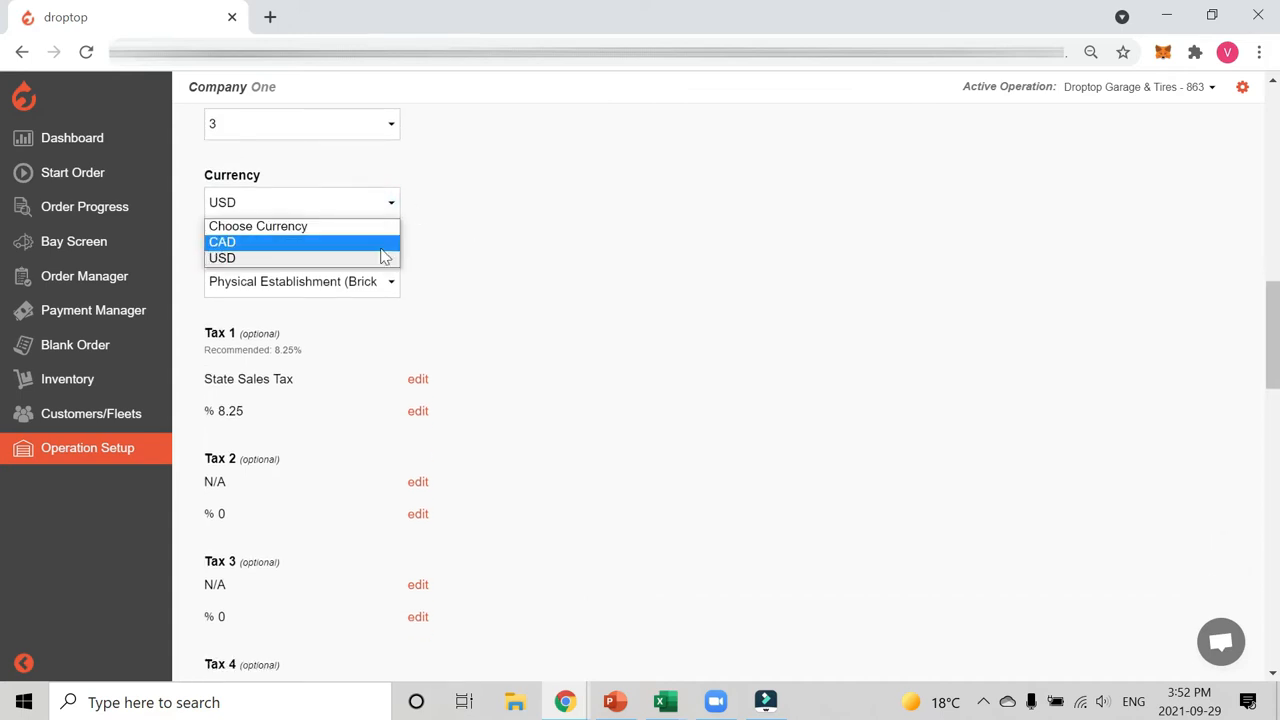
left_click(479, 202)
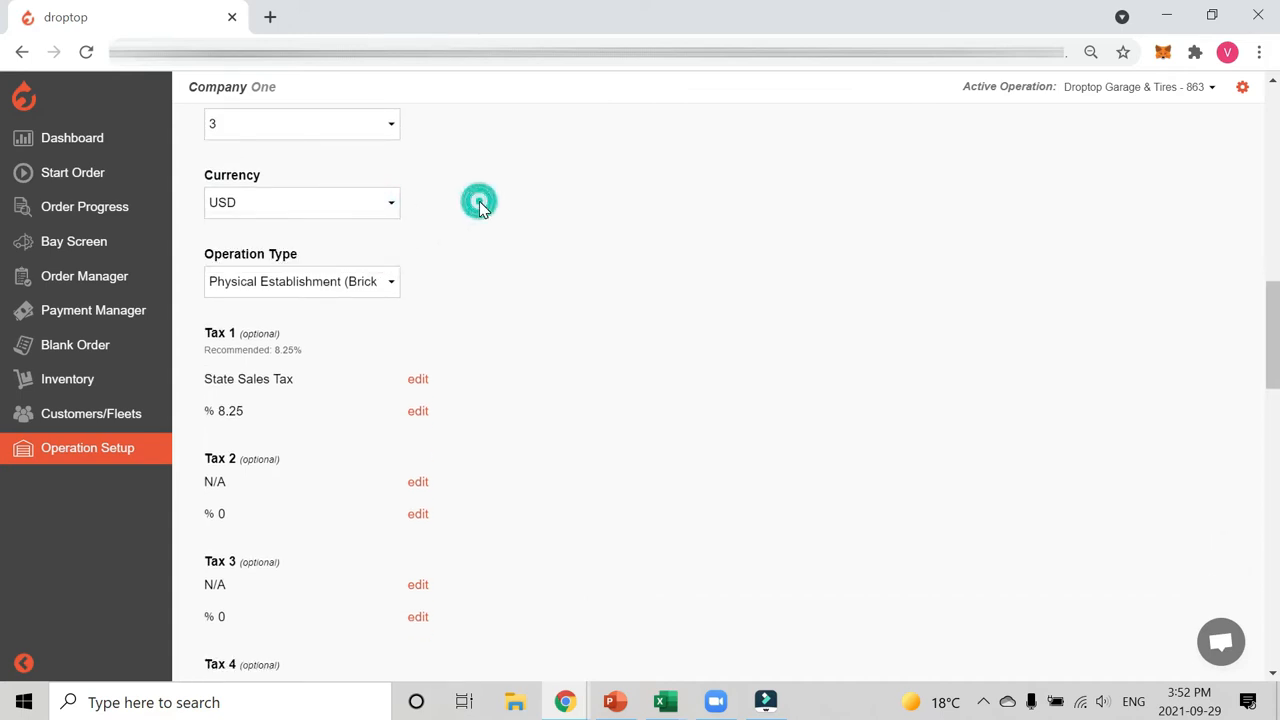
left_click(391, 293)
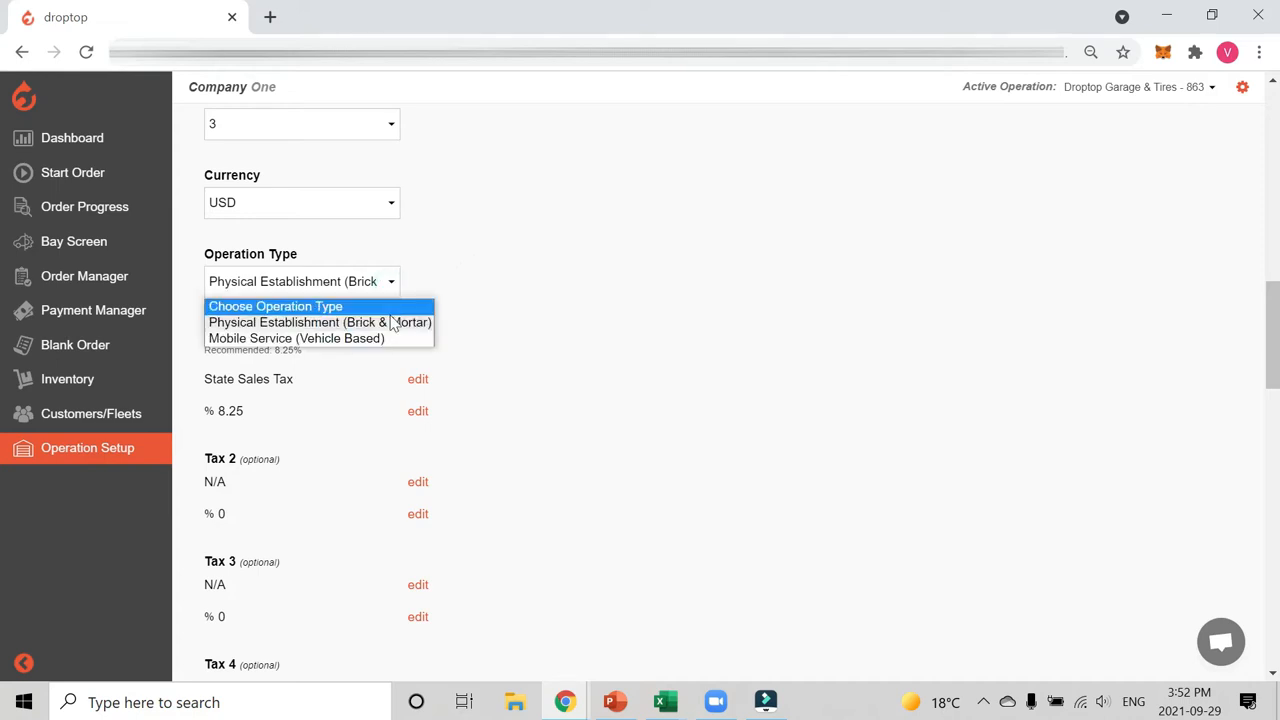
left_click(526, 288)
Save Tax 1 with the name State Sales Tax and a rate of 8.25%.
scroll(466, 246, "down", 2)
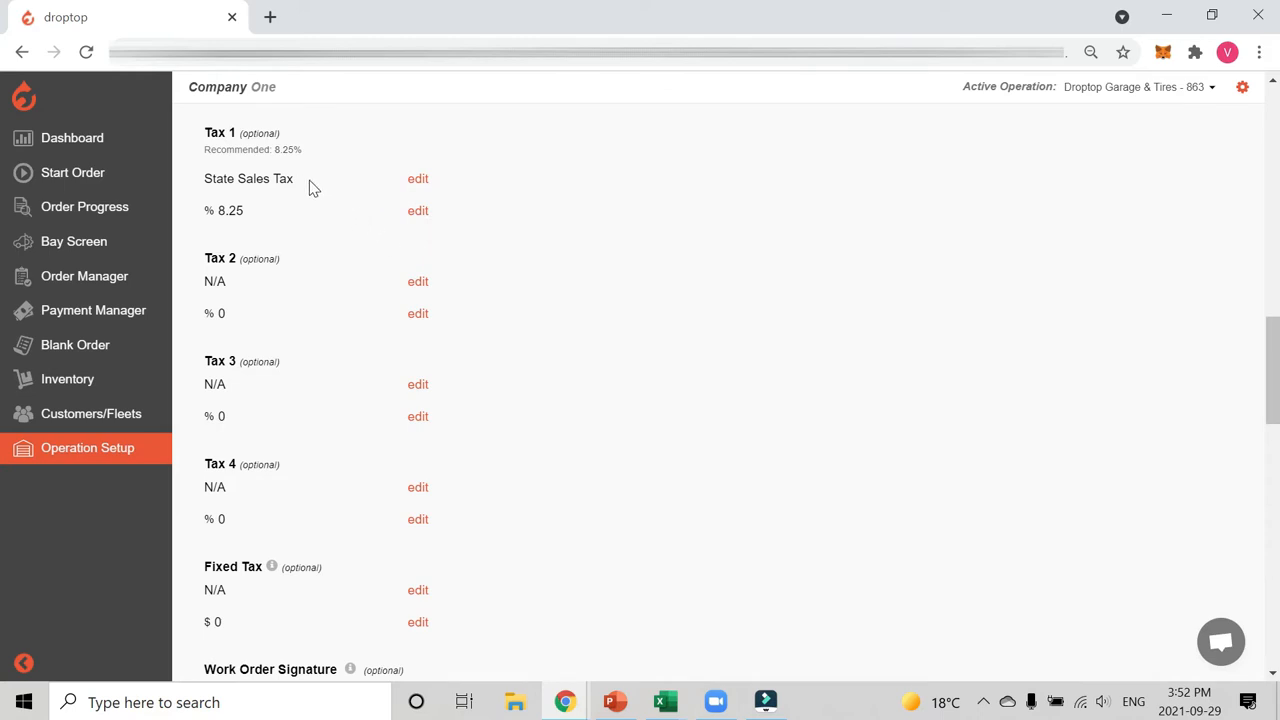
left_click(418, 179)
left_click_drag(314, 178, 178, 196)
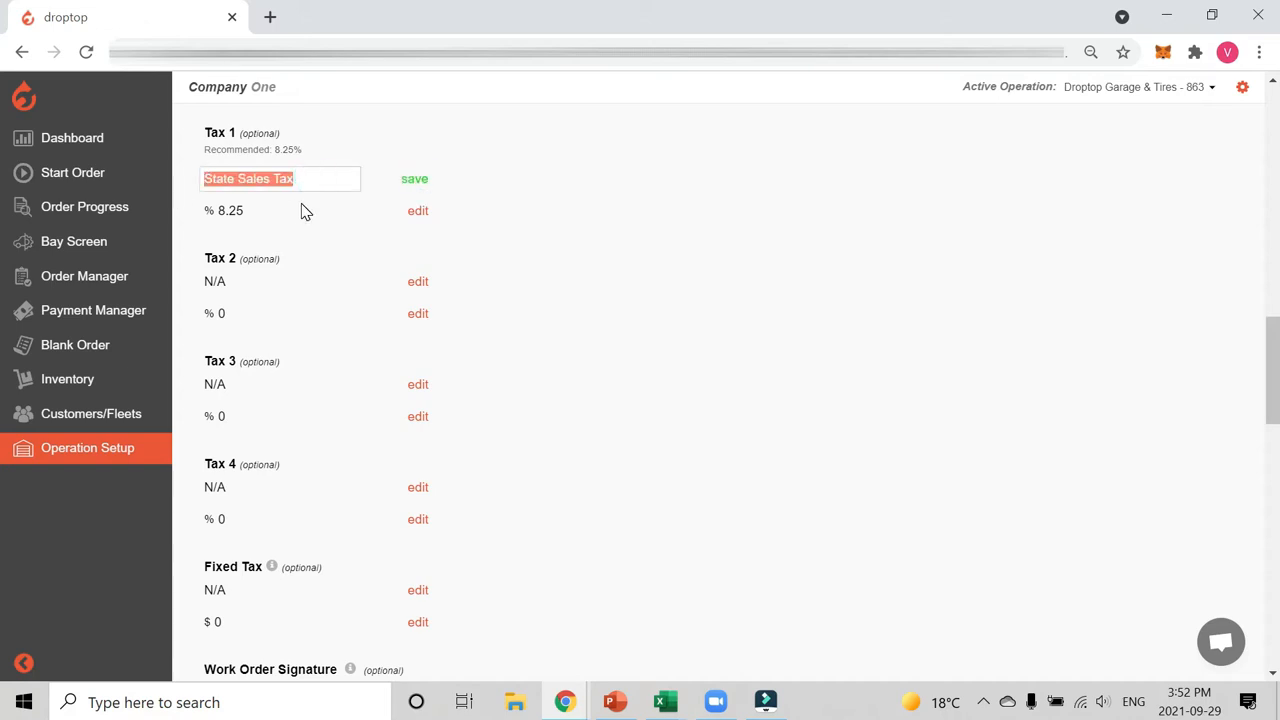
left_click(420, 182)
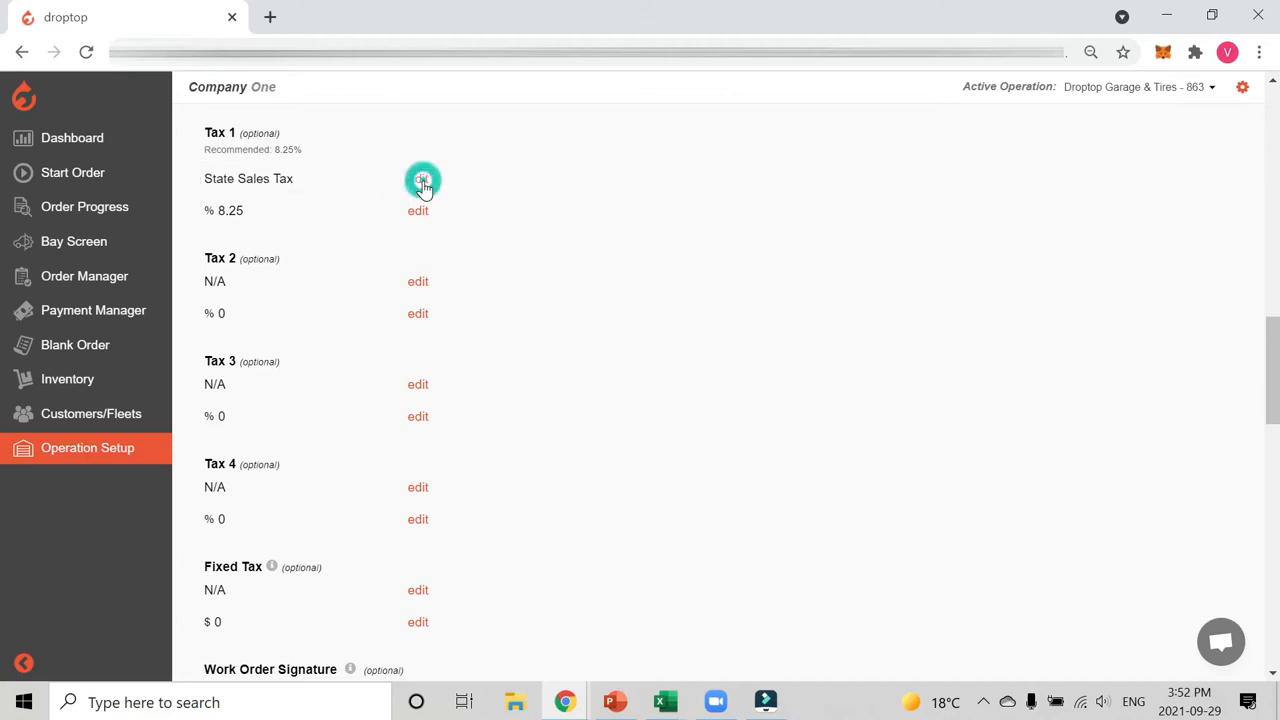
left_click(420, 211)
left_click(283, 211)
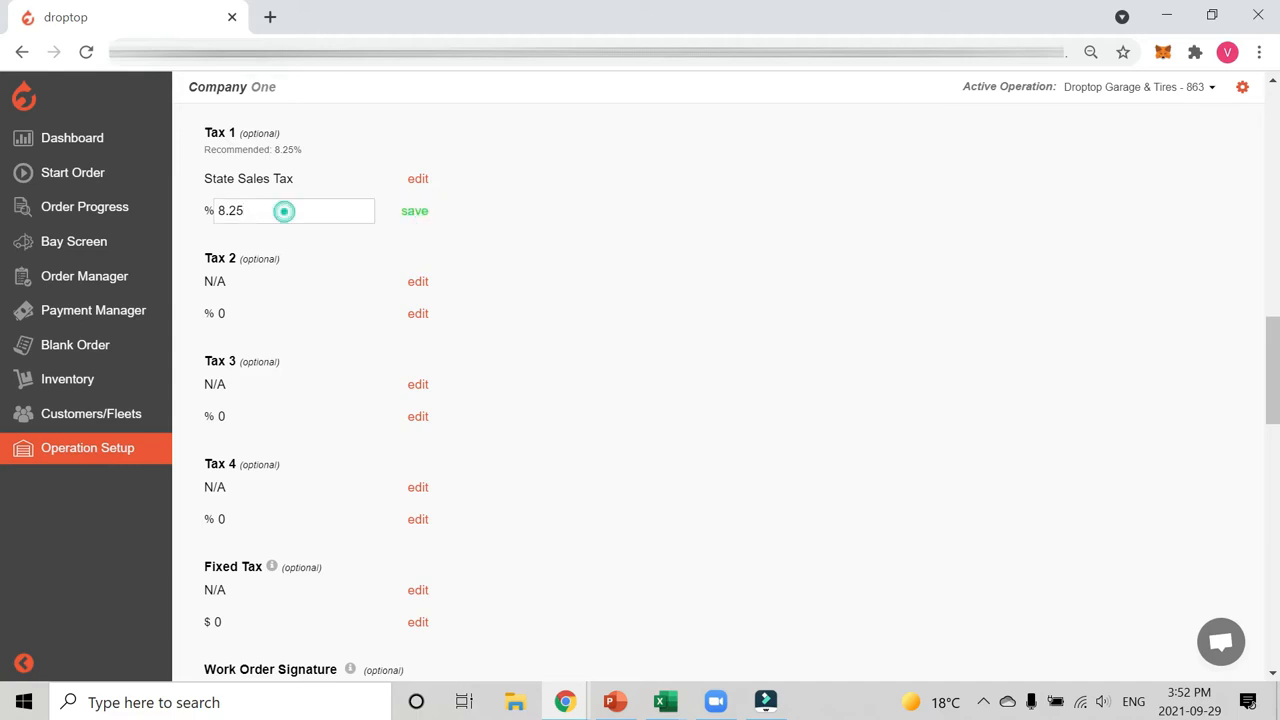
key("BackSpace")
key("BackSpace")
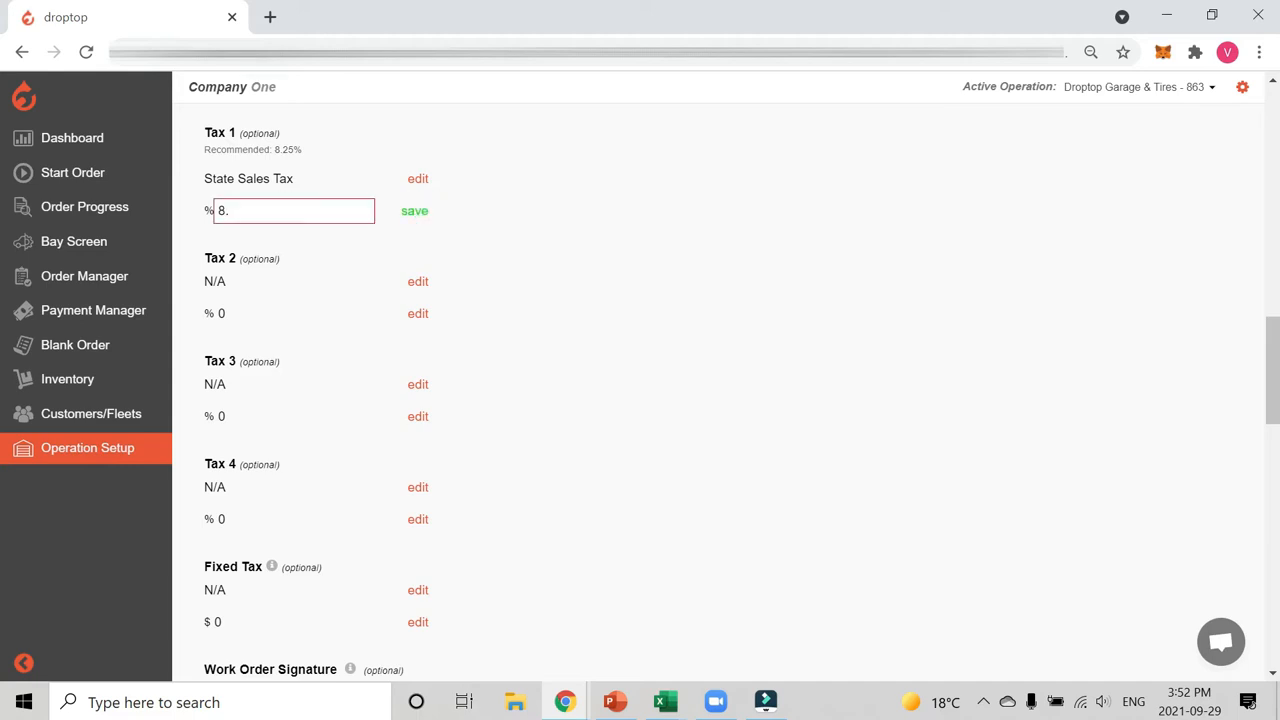
type("25")
left_click(418, 214)
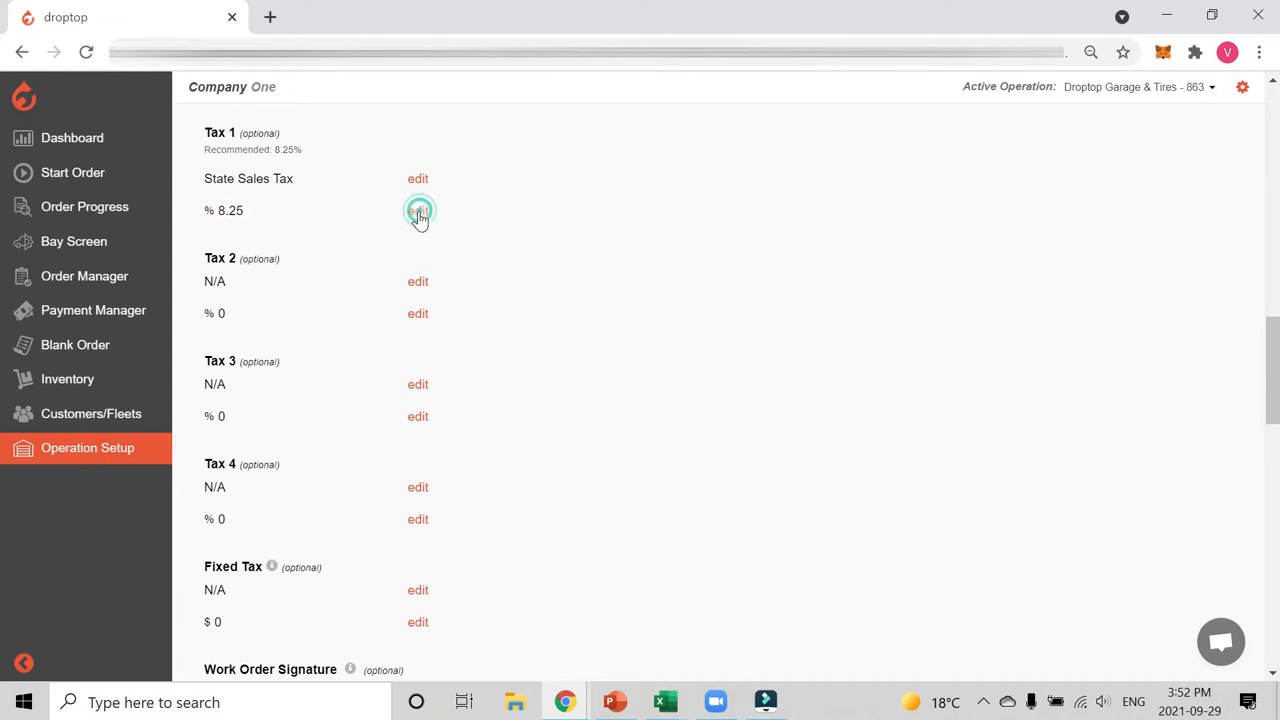
Enter "tax 2" as the name of Tax 2 and save it.
left_click(418, 283)
left_click(296, 282)
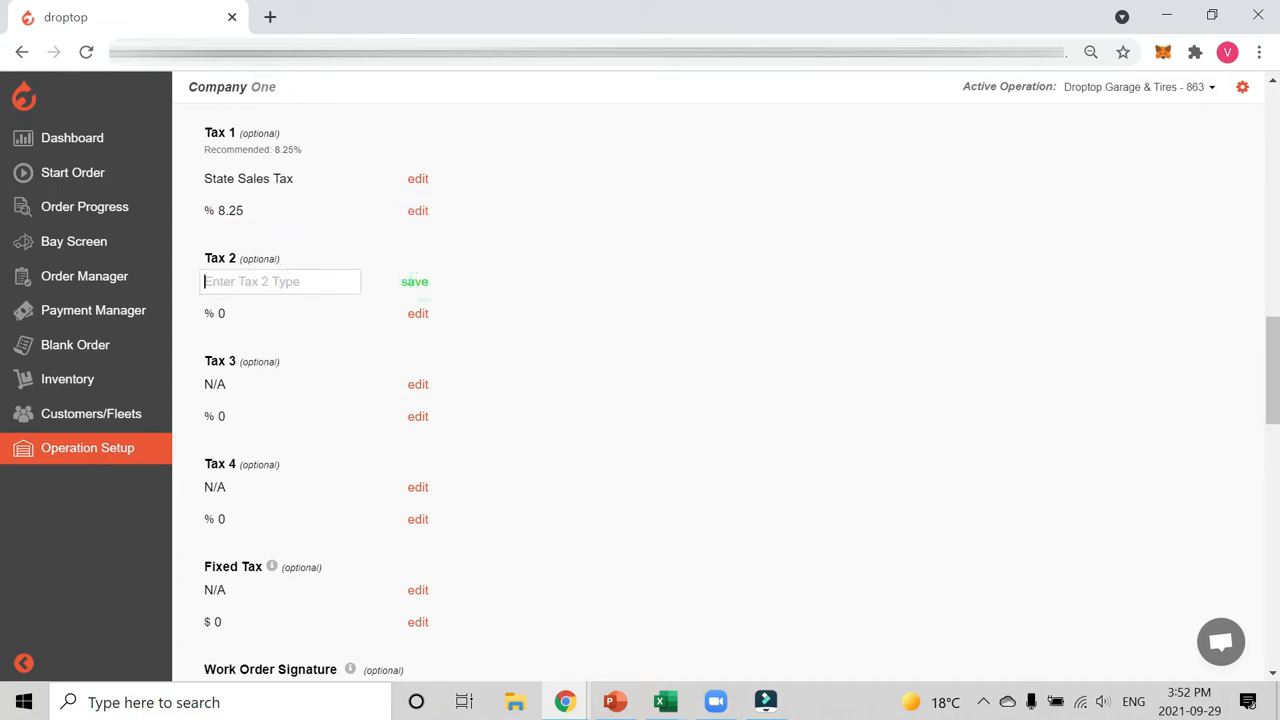
type("add")
key("BackSpace")
key("BackSpace")
key("BackSpace")
type("tax 2")
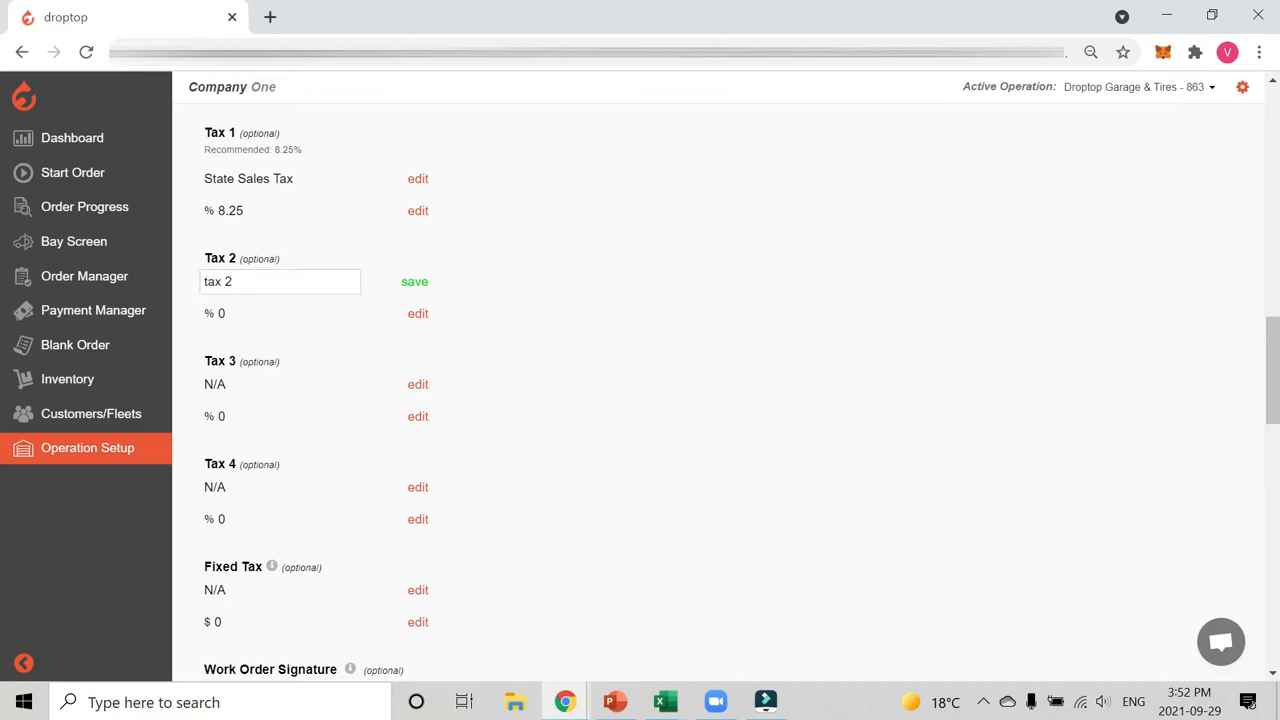
left_click(410, 283)
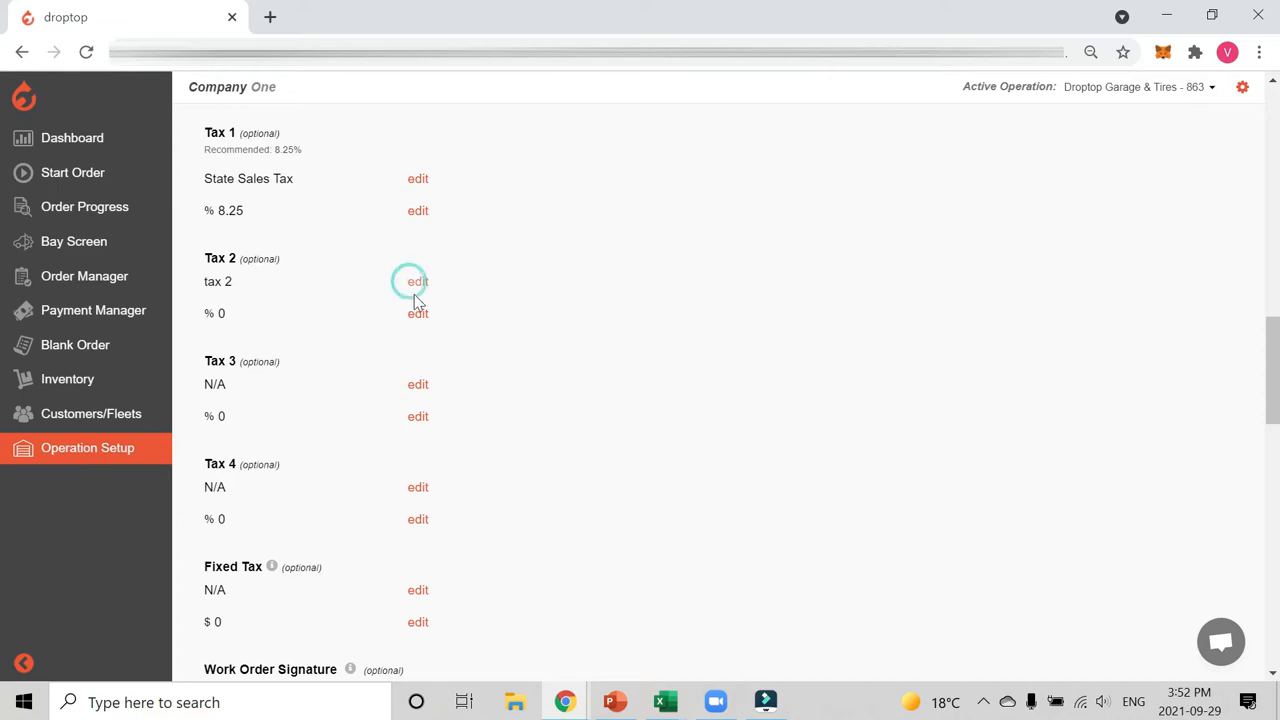
Set the Tax 2 rate to 2% and save it.
left_click(418, 314)
left_click(280, 311)
type("2")
left_click(410, 316)
Clear the rate and the name of Tax 2 and save both fields empty.
left_click(418, 314)
key("BackSpace")
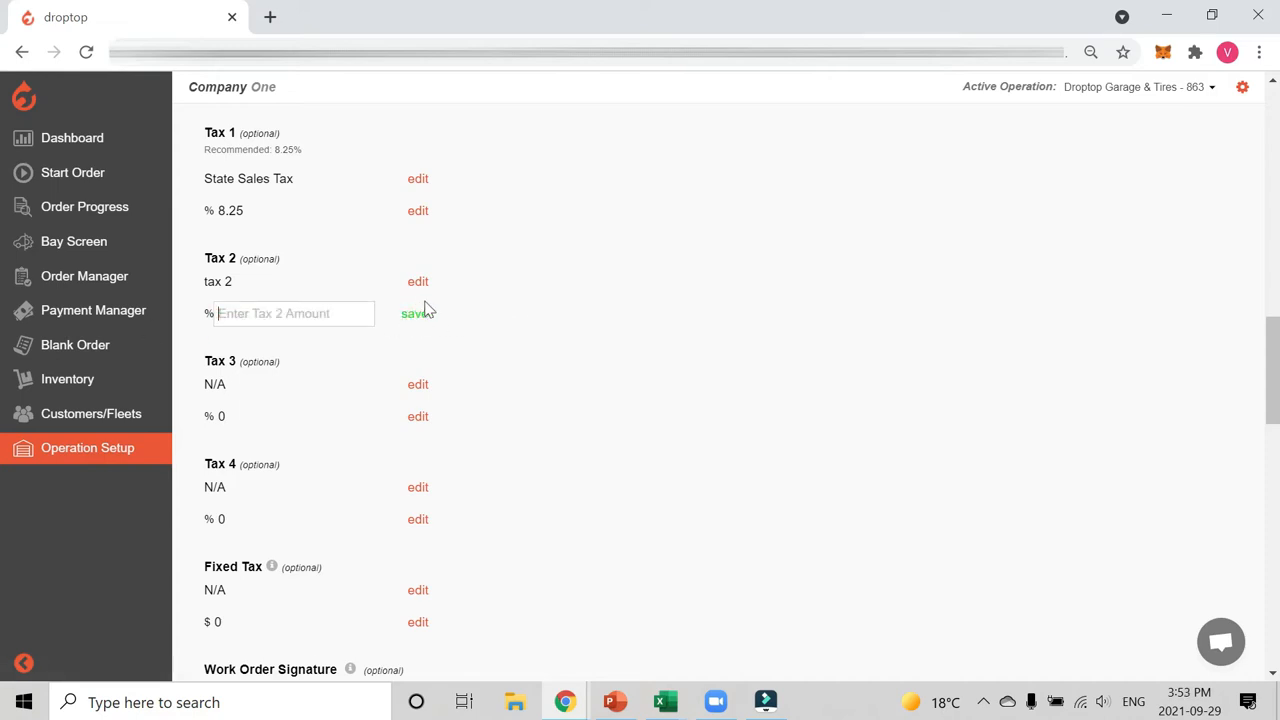
left_click(420, 314)
left_click(418, 282)
left_click(312, 281)
key("BackSpace")
key("BackSpace")
key("BackSpace")
key("BackSpace")
key("BackSpace")
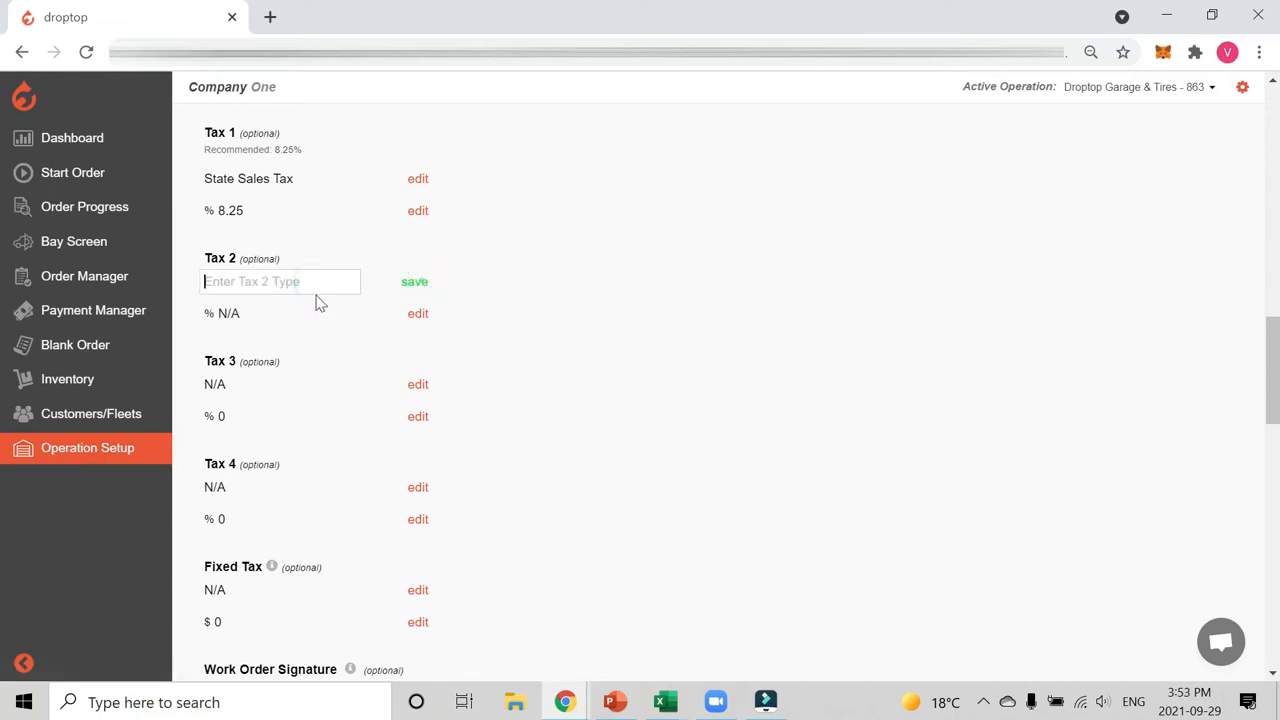
left_click(412, 281)
left_click(510, 316)
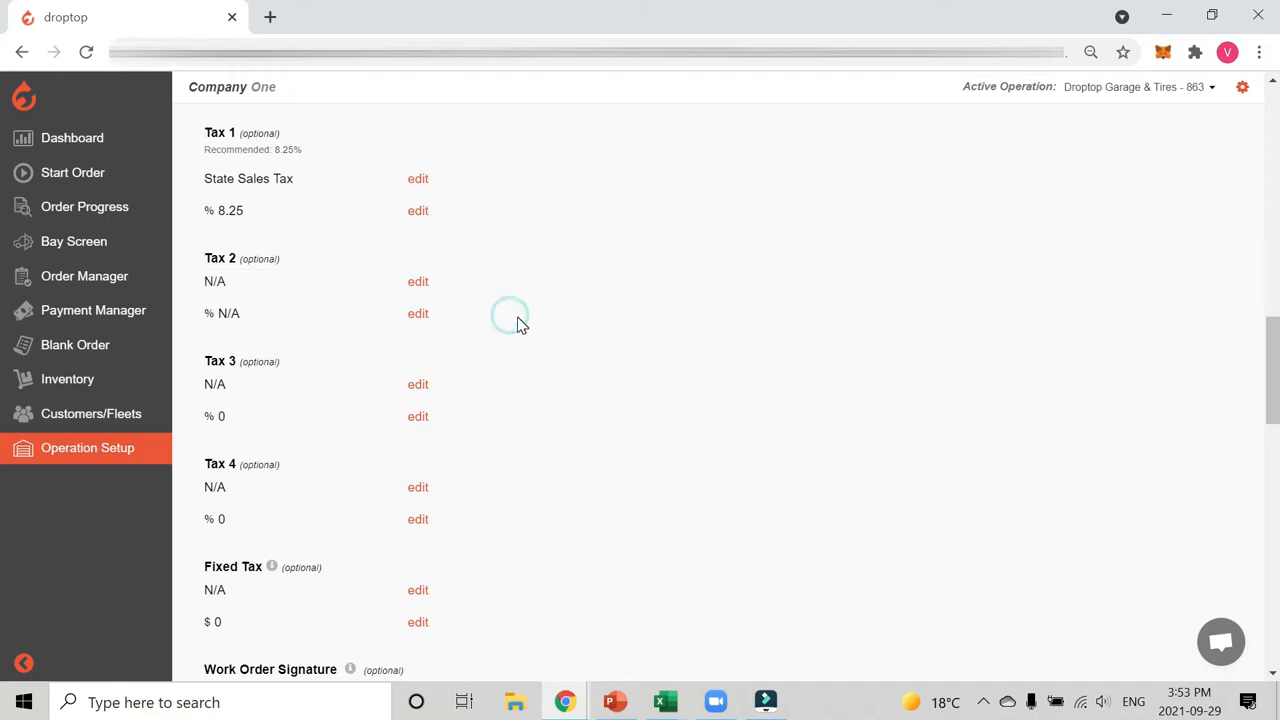
Examine the Work Order Signature text in the operation settings.
scroll(517, 323, "down", 3)
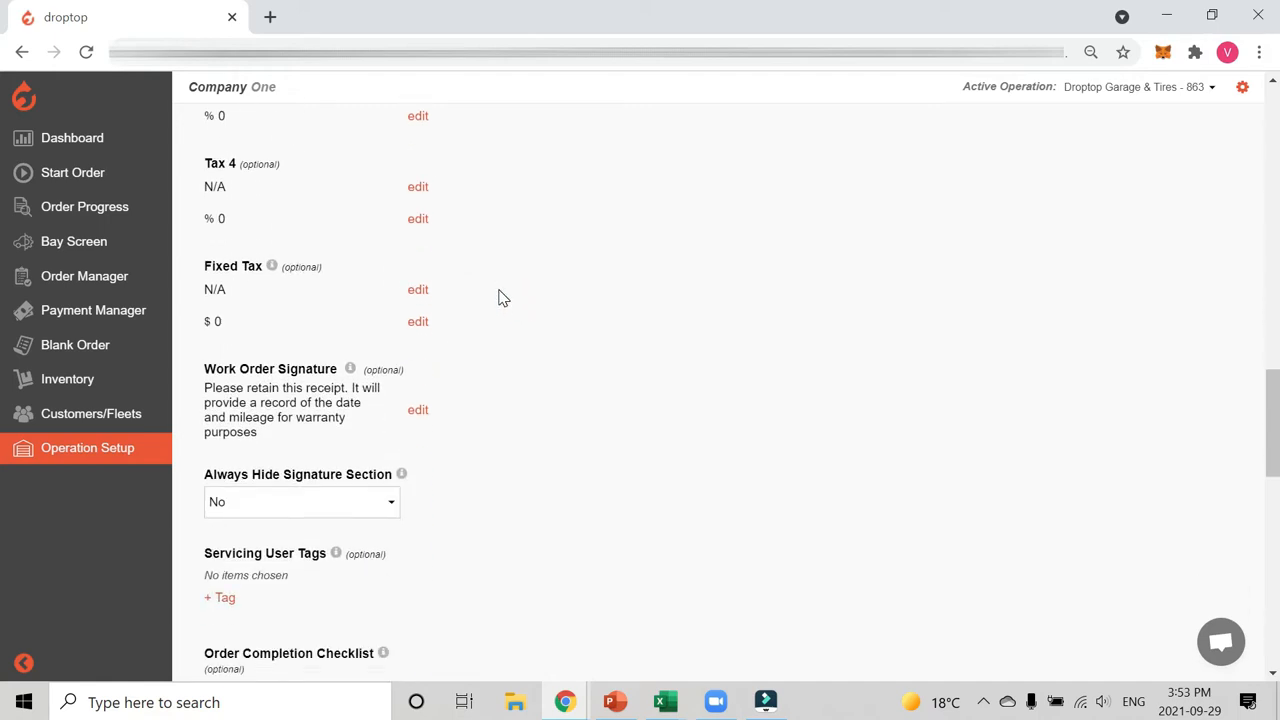
scroll(502, 298, "down", 1)
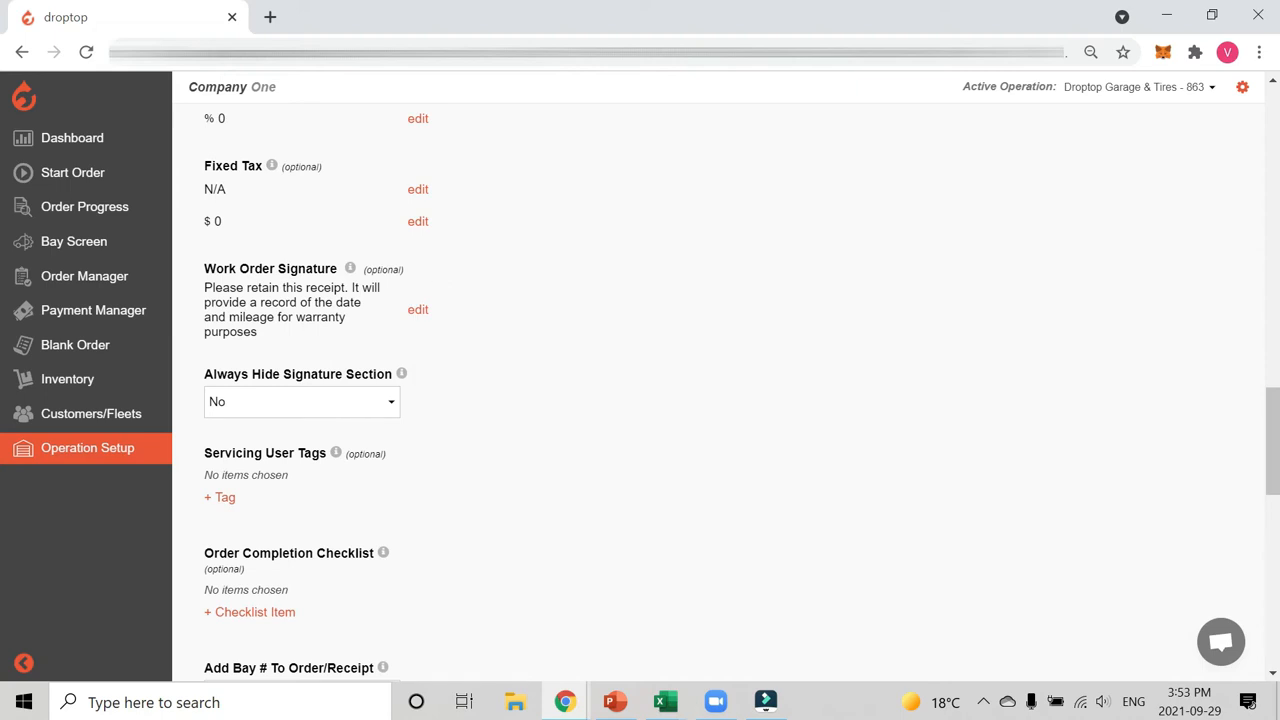
left_click_drag(204, 287, 297, 331)
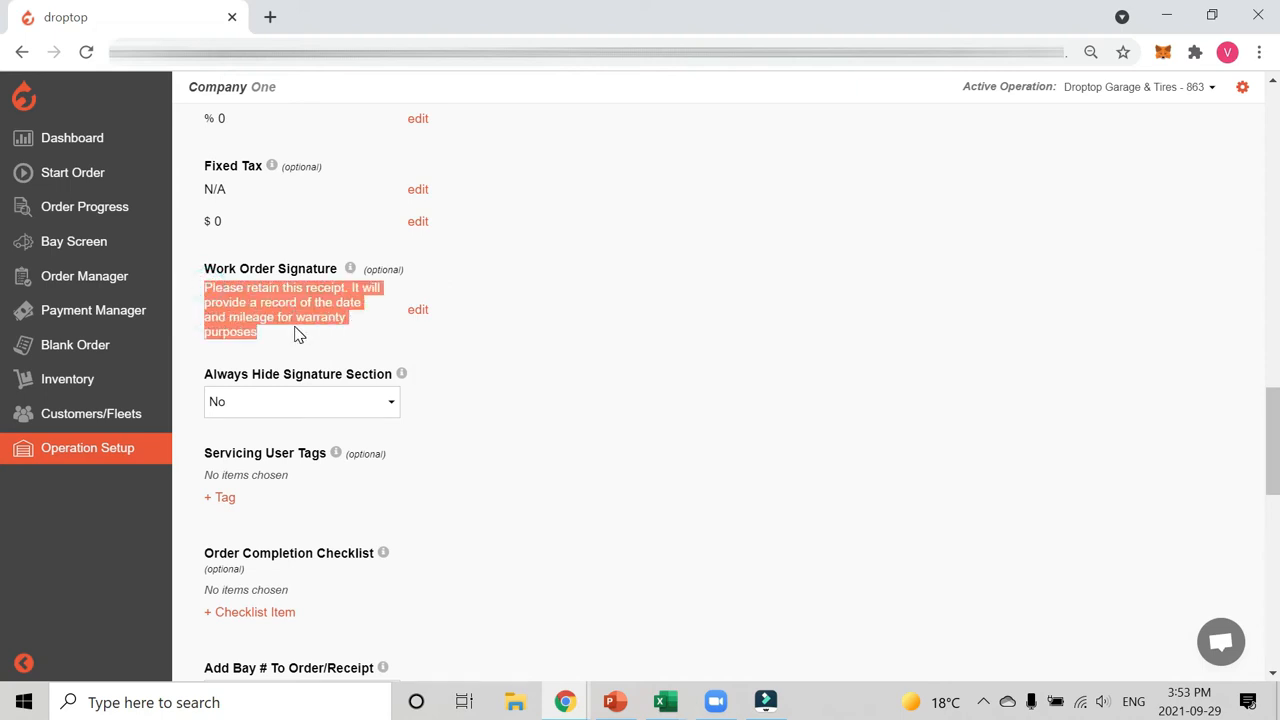
Open the Work Order Signature text for editing, review its wording, and save it as is.
left_click(293, 327)
left_click(415, 312)
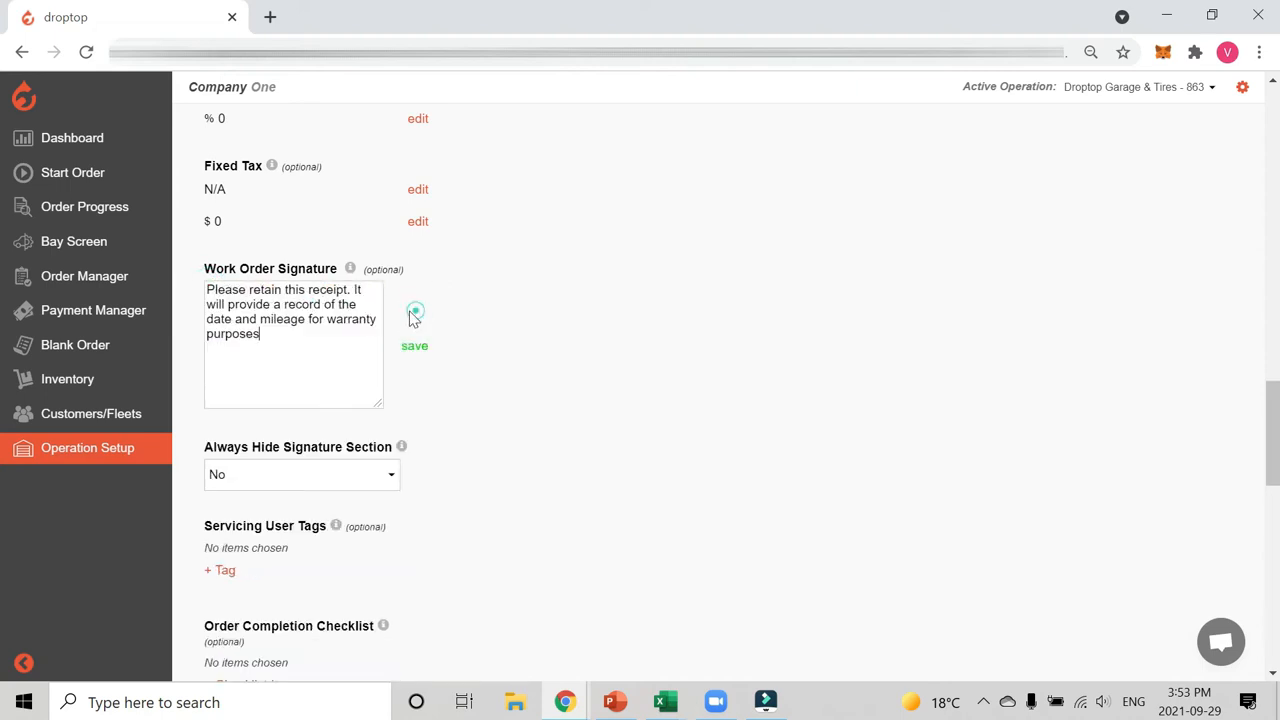
left_click_drag(286, 337, 212, 287)
left_click(315, 338)
left_click(412, 346)
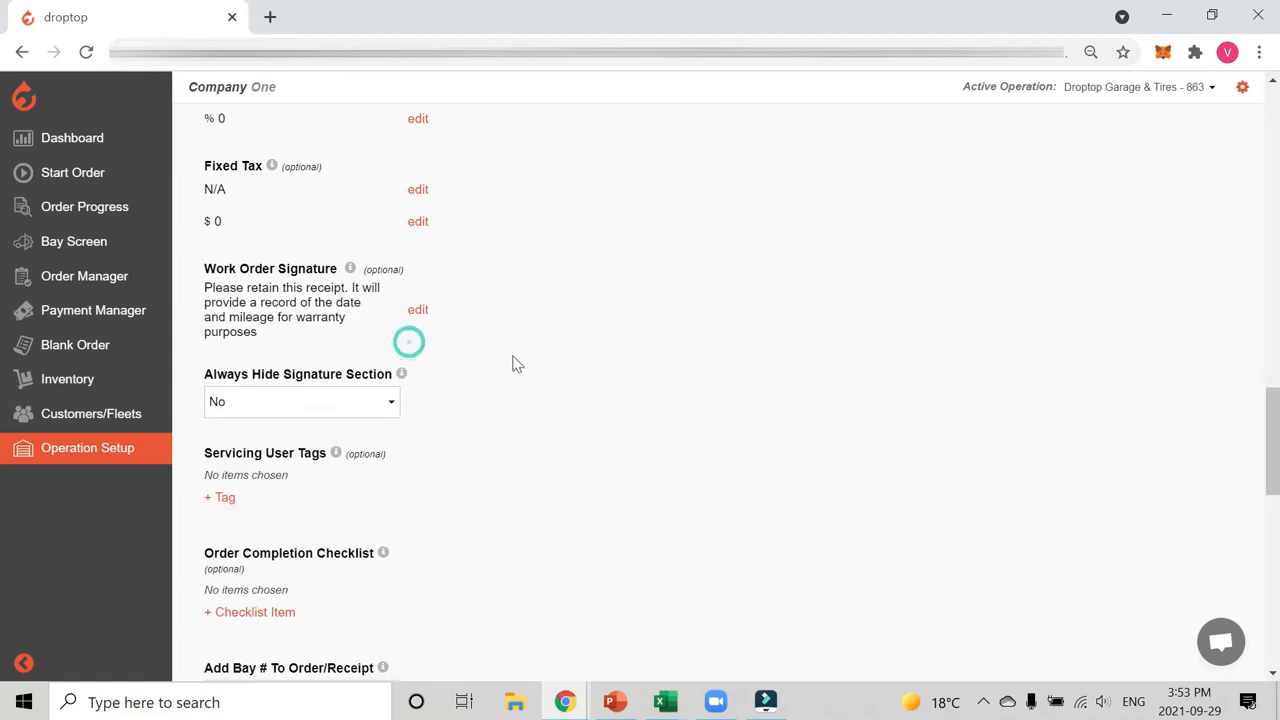
Review the remaining operation settings, from the signature section options through the order logo, myCARFAX, QuickBooks and payment processing.
scroll(480, 310, "down", 1)
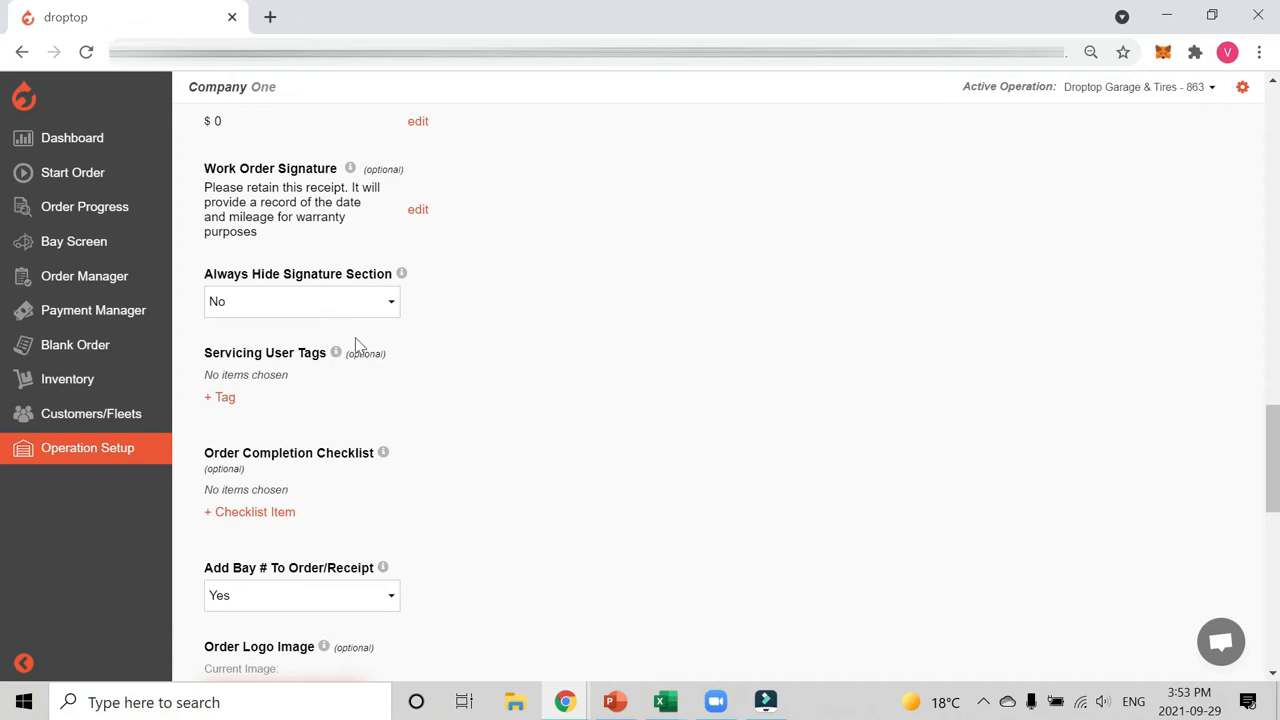
scroll(430, 386, "down", 1)
scroll(432, 386, "down", 3)
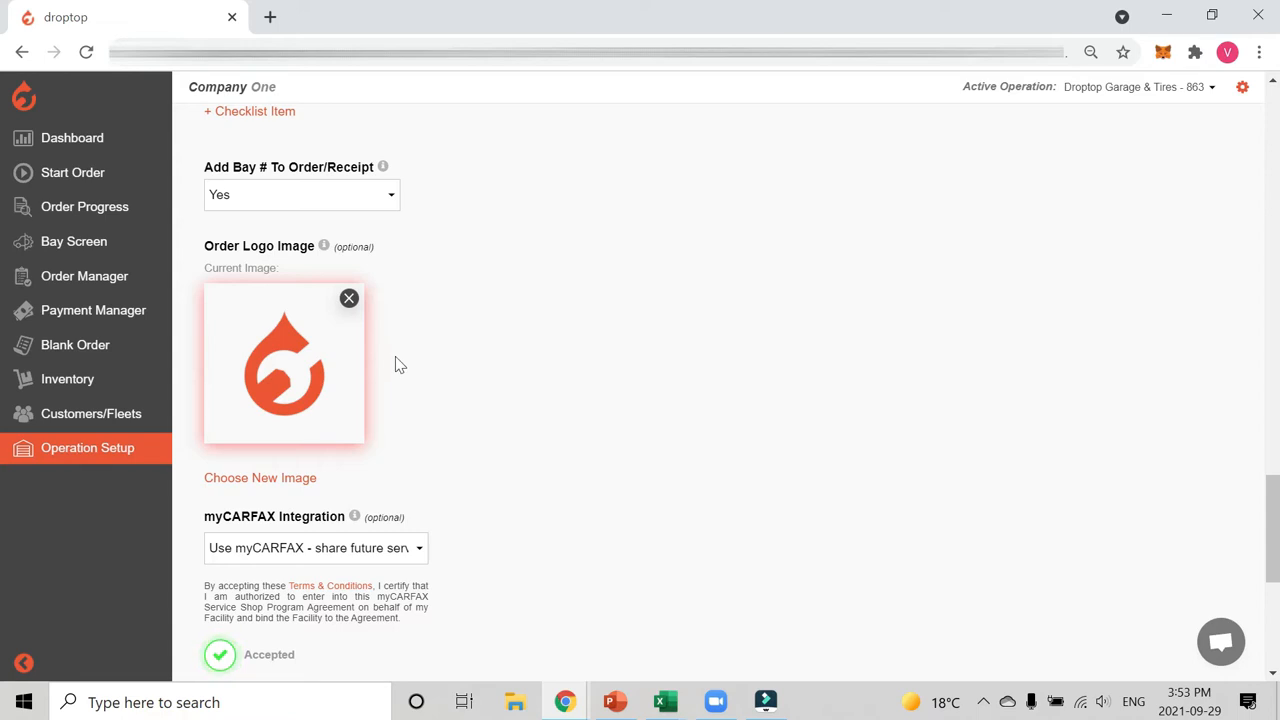
scroll(397, 357, "down", 2)
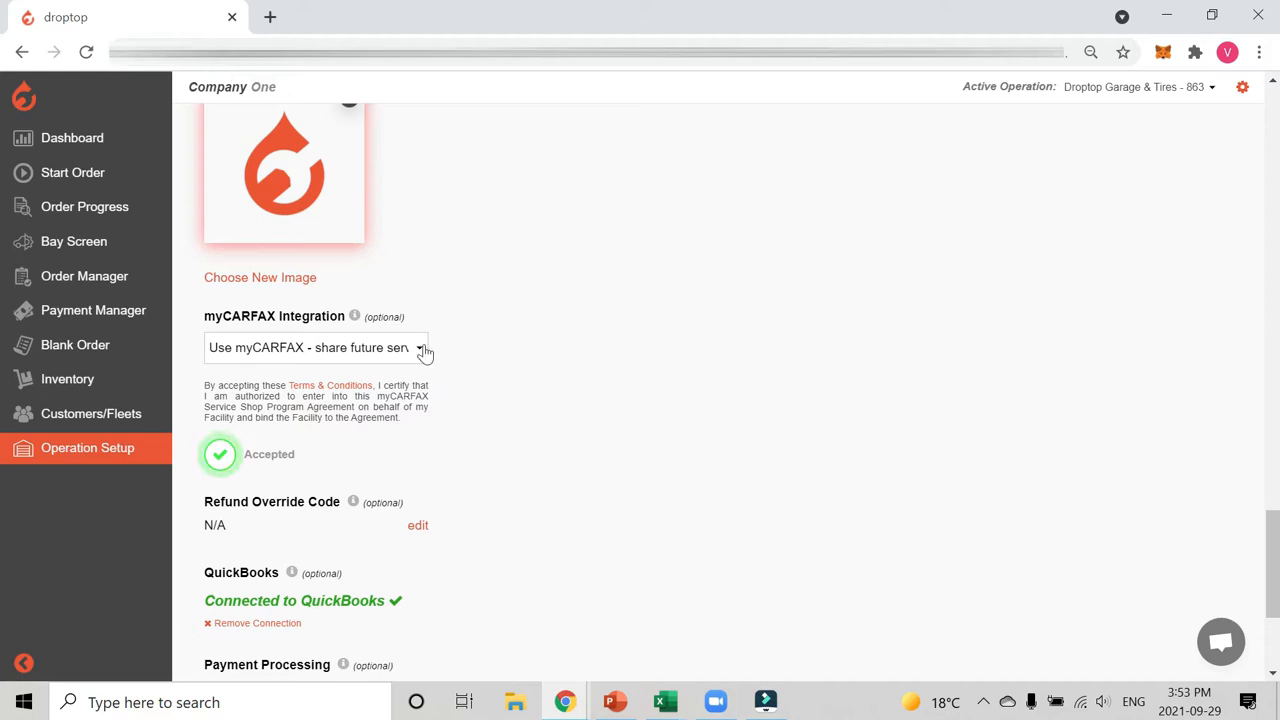
scroll(464, 350, "down", 2)
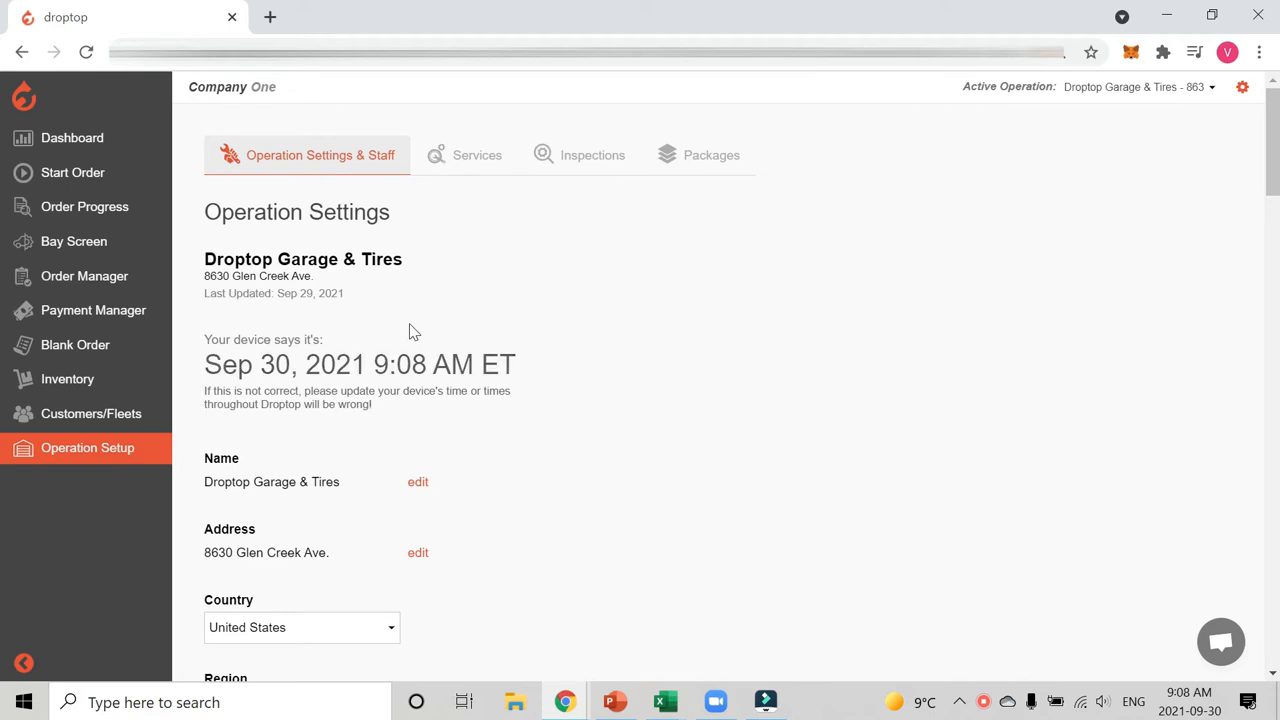
Open the Services section of the operation setup and look through the services of Droptop Garage & Tires.
left_click(105, 458)
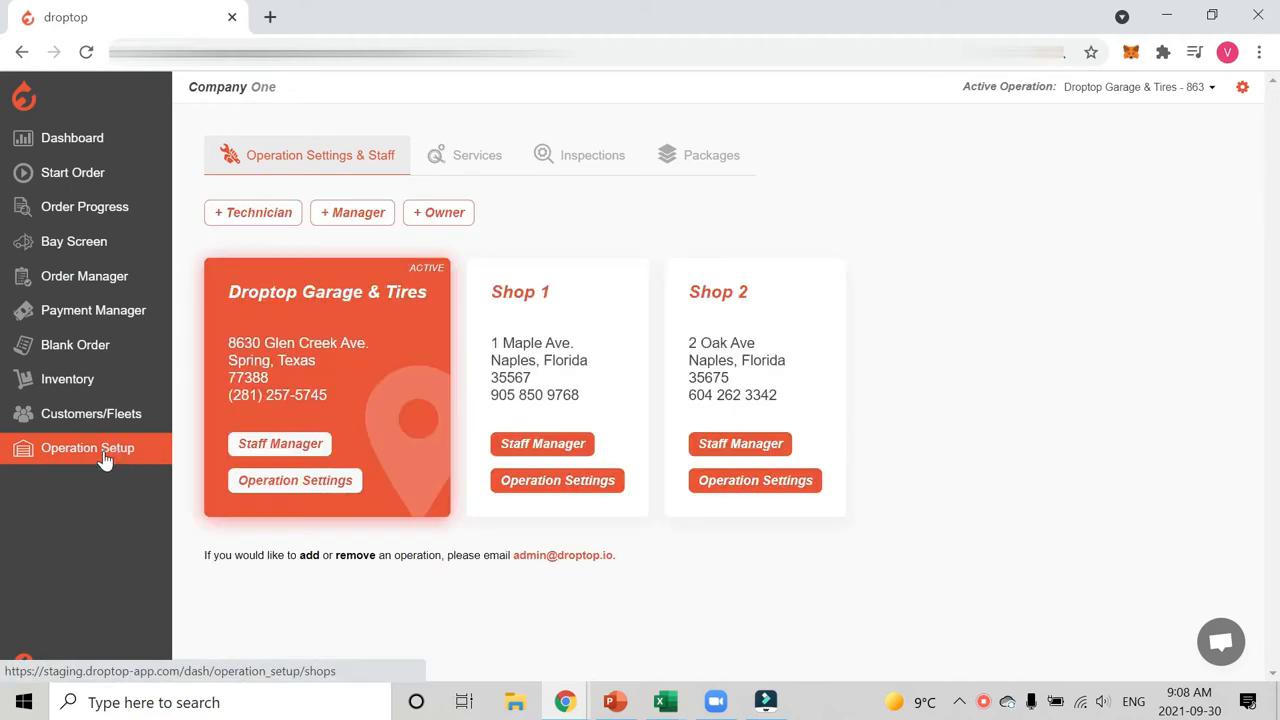
left_click(468, 160)
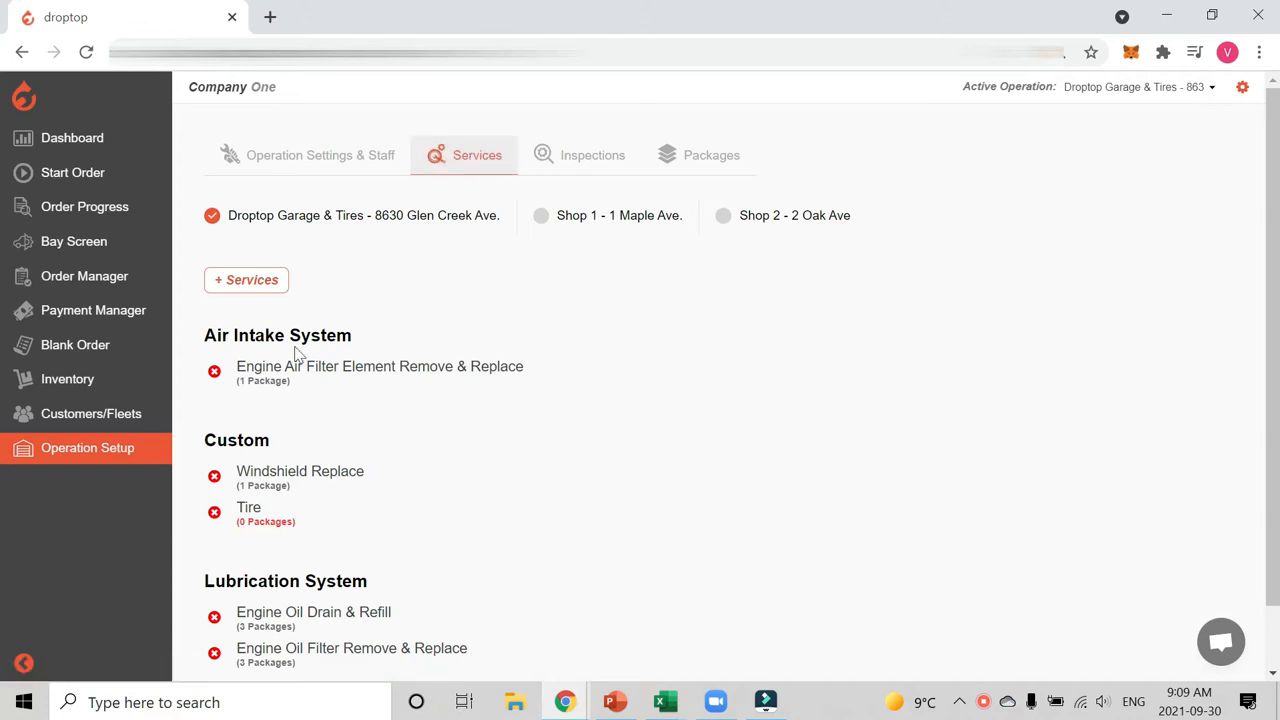
scroll(295, 367, "down", 1)
scroll(292, 405, "up", 1)
Search the available services for "cabin" and add Cabin Air Filter Remove & Replace to the shop's services.
left_click(243, 285)
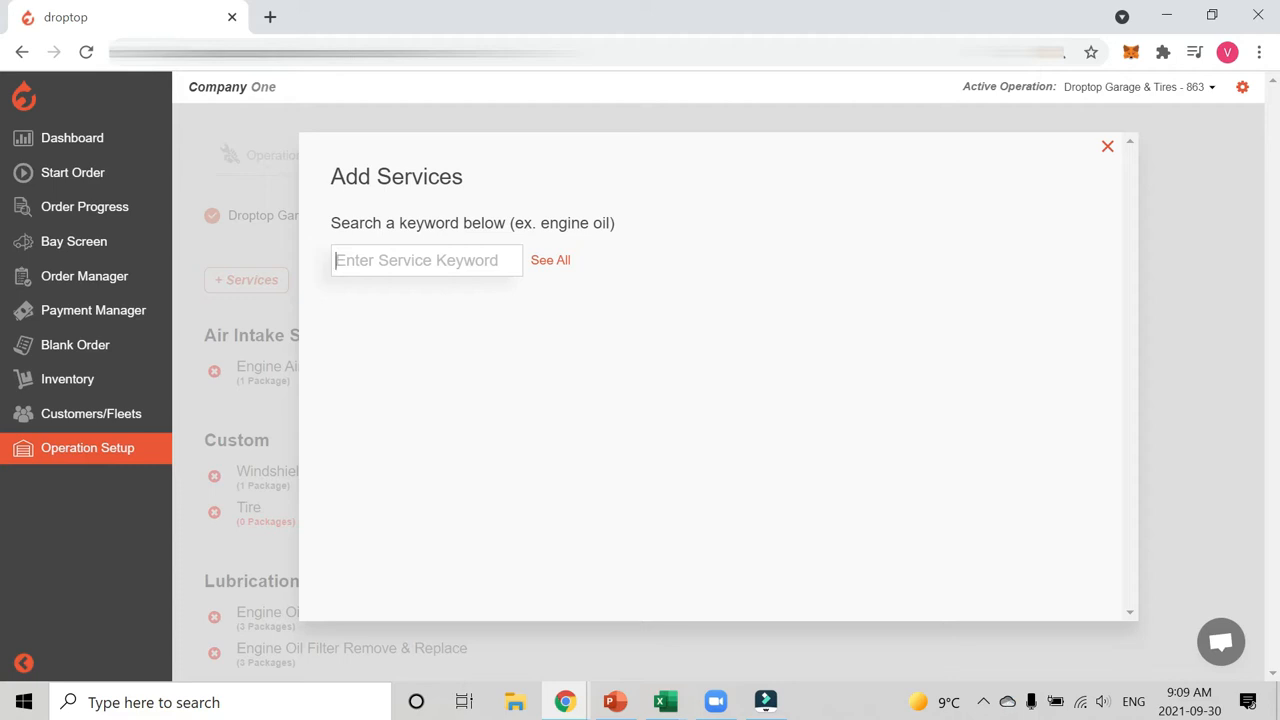
type("cabin")
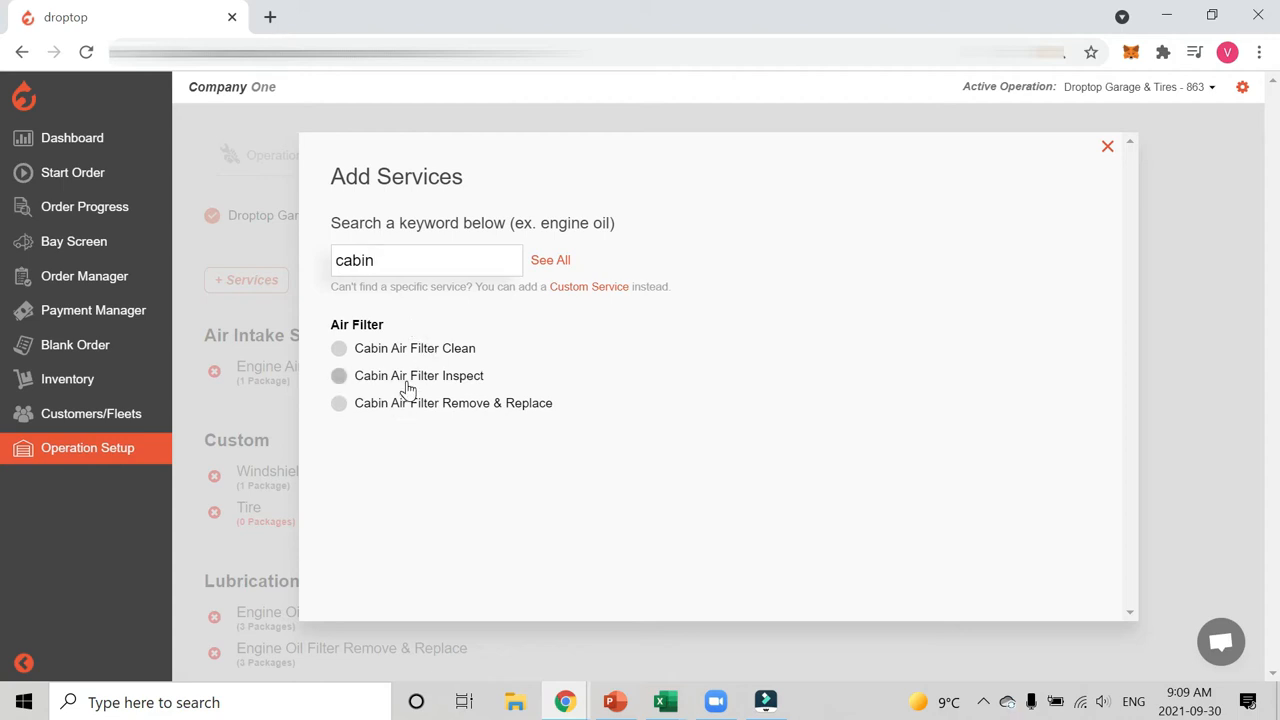
left_click(339, 408)
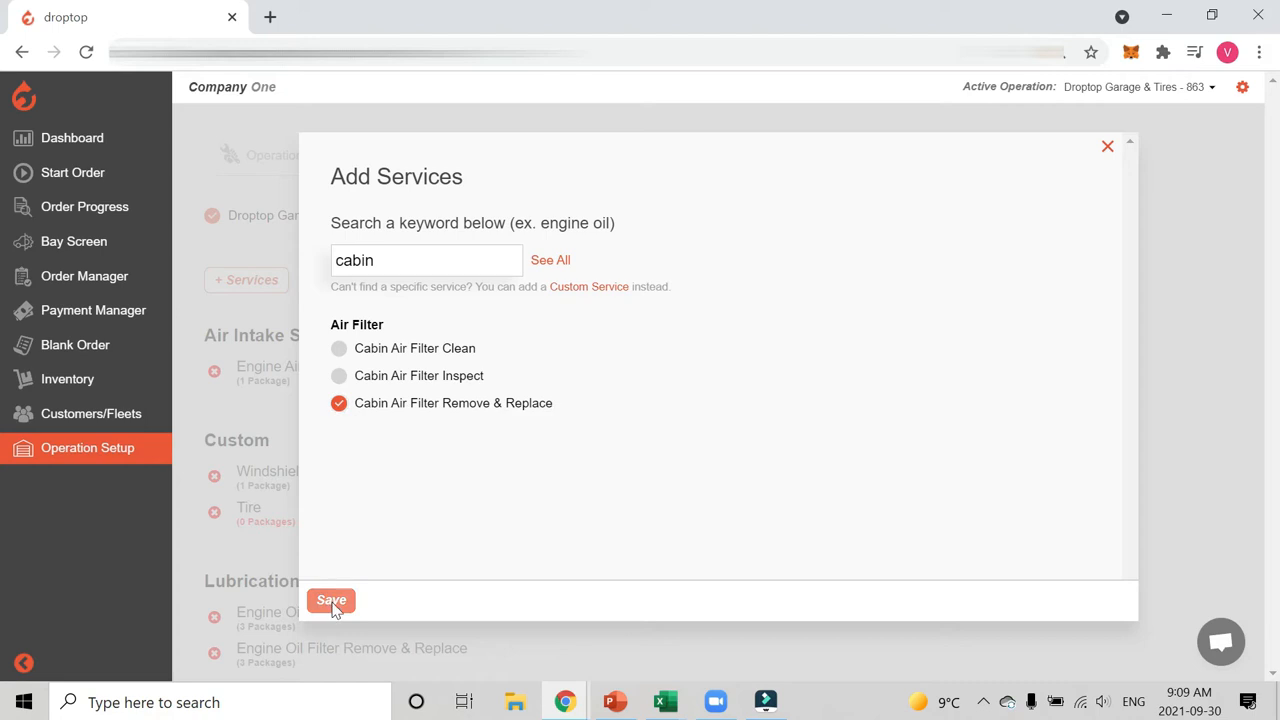
left_click(333, 601)
scroll(380, 428, "down", 2)
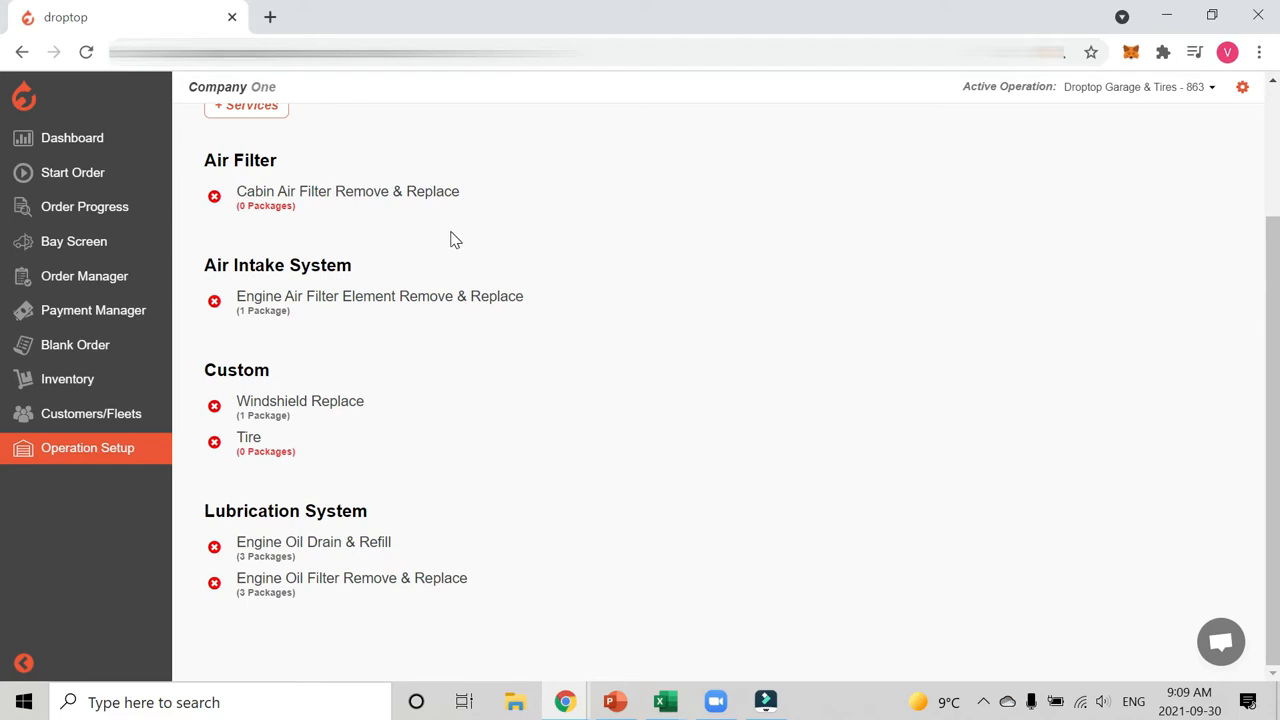
scroll(451, 240, "up", 2)
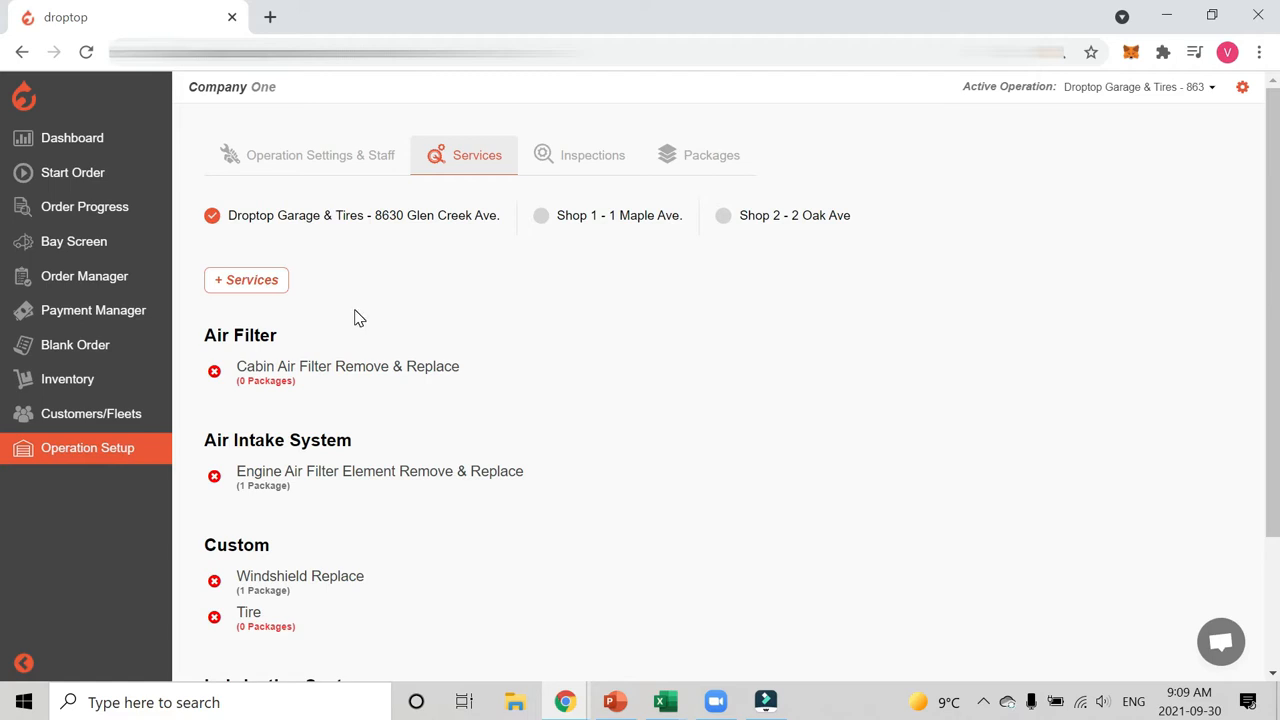
Start adding another service, search the available services for "oil", and clear the keyword.
left_click(276, 287)
left_click(451, 263)
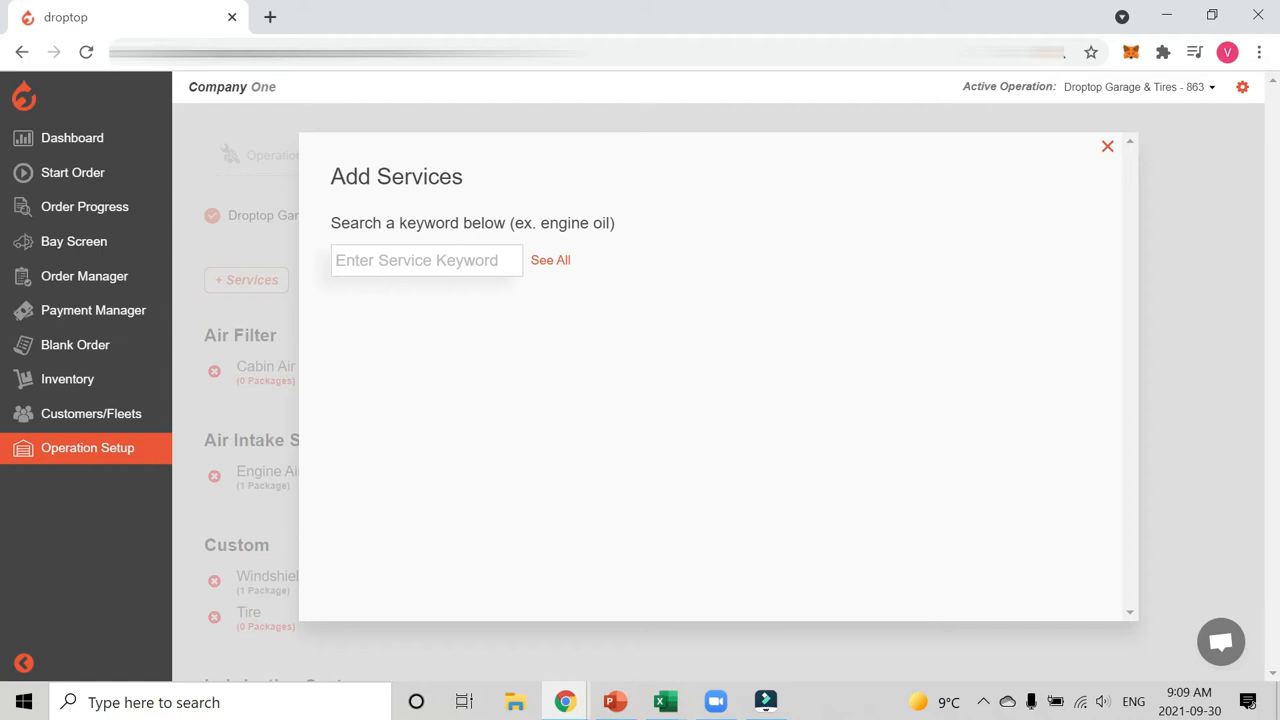
type("oil")
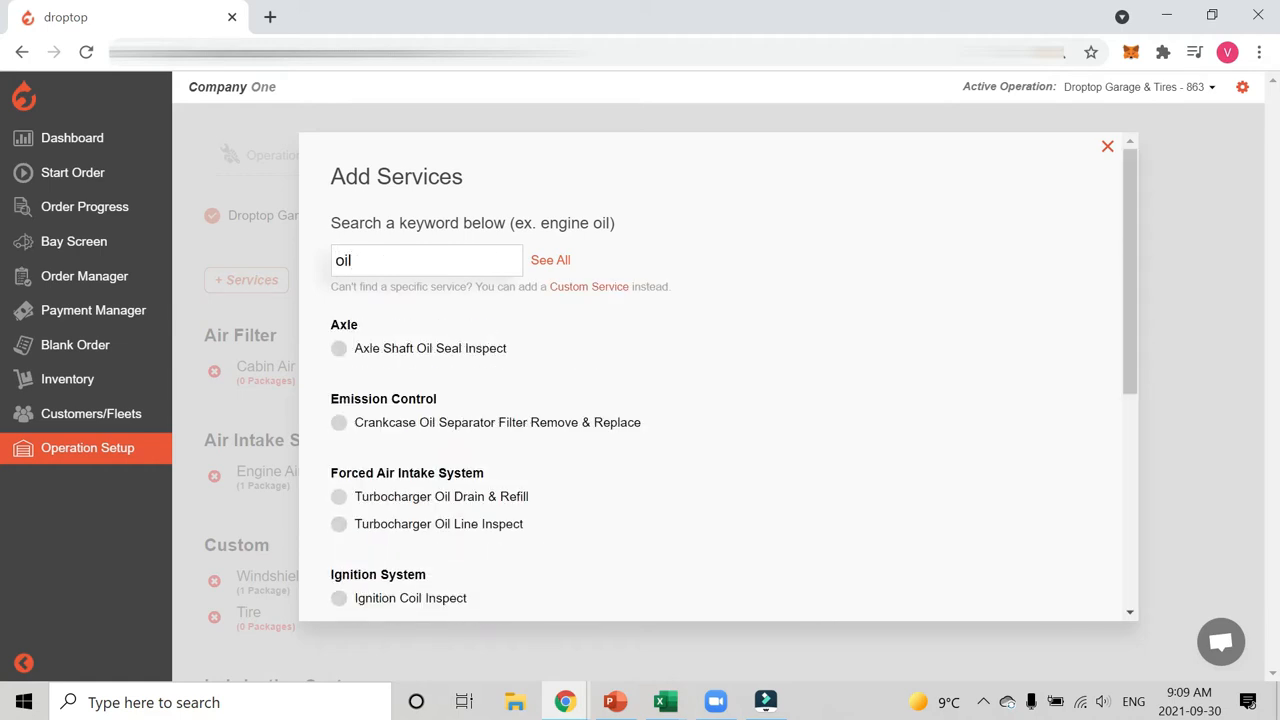
key("BackSpace")
key("BackSpace")
key("BackSpace")
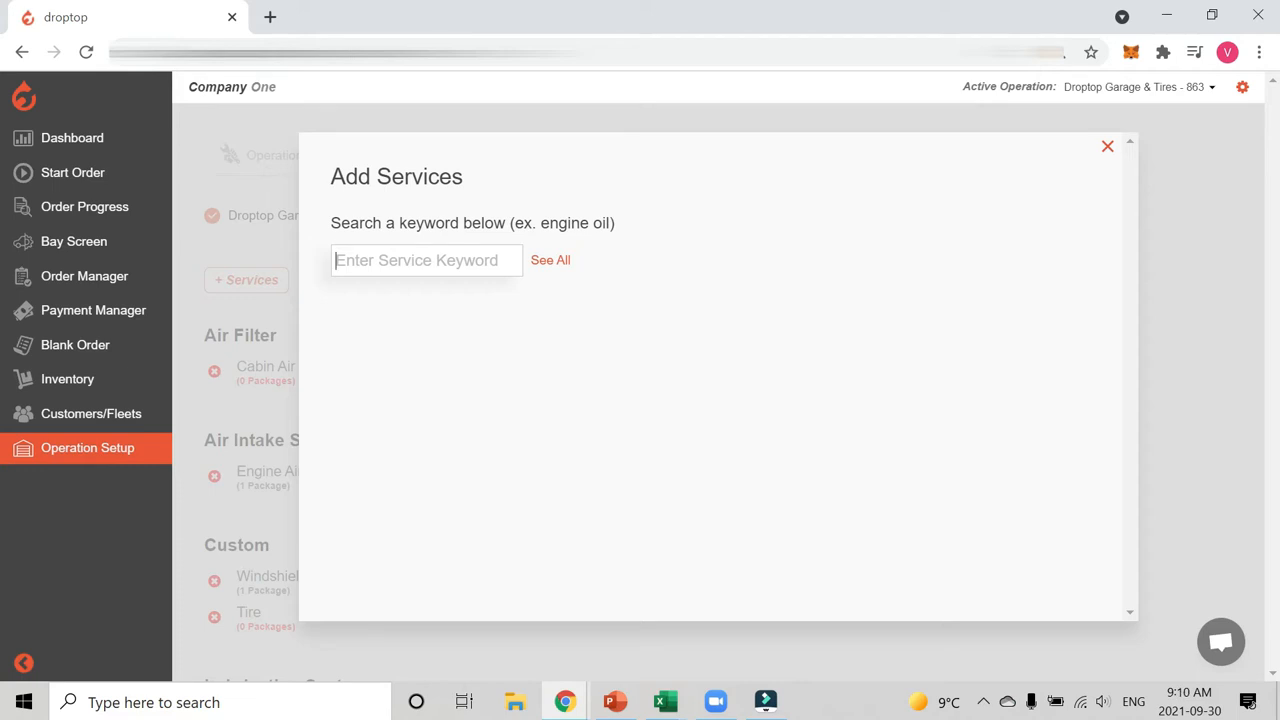
Search the available services for "windshield", look through the matches, and refine the keyword to "windshield chip".
type("w")
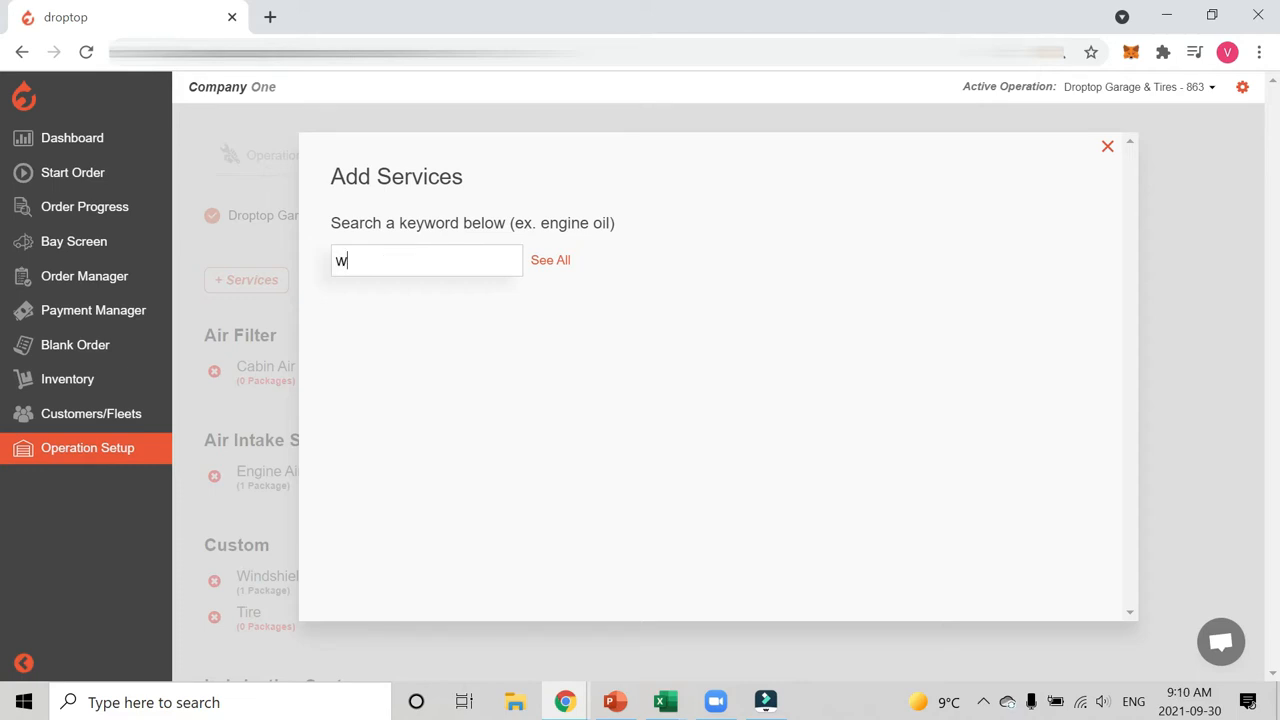
type("indshiel")
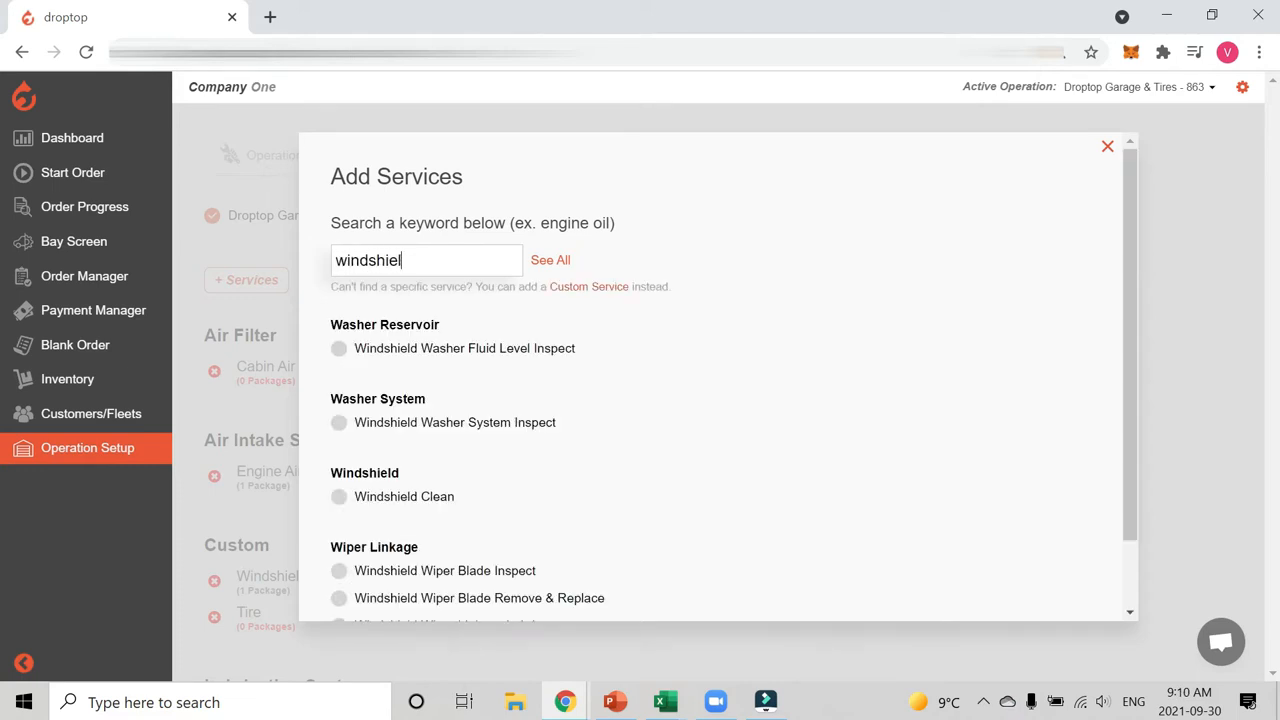
type("d")
scroll(440, 336, "down", 1)
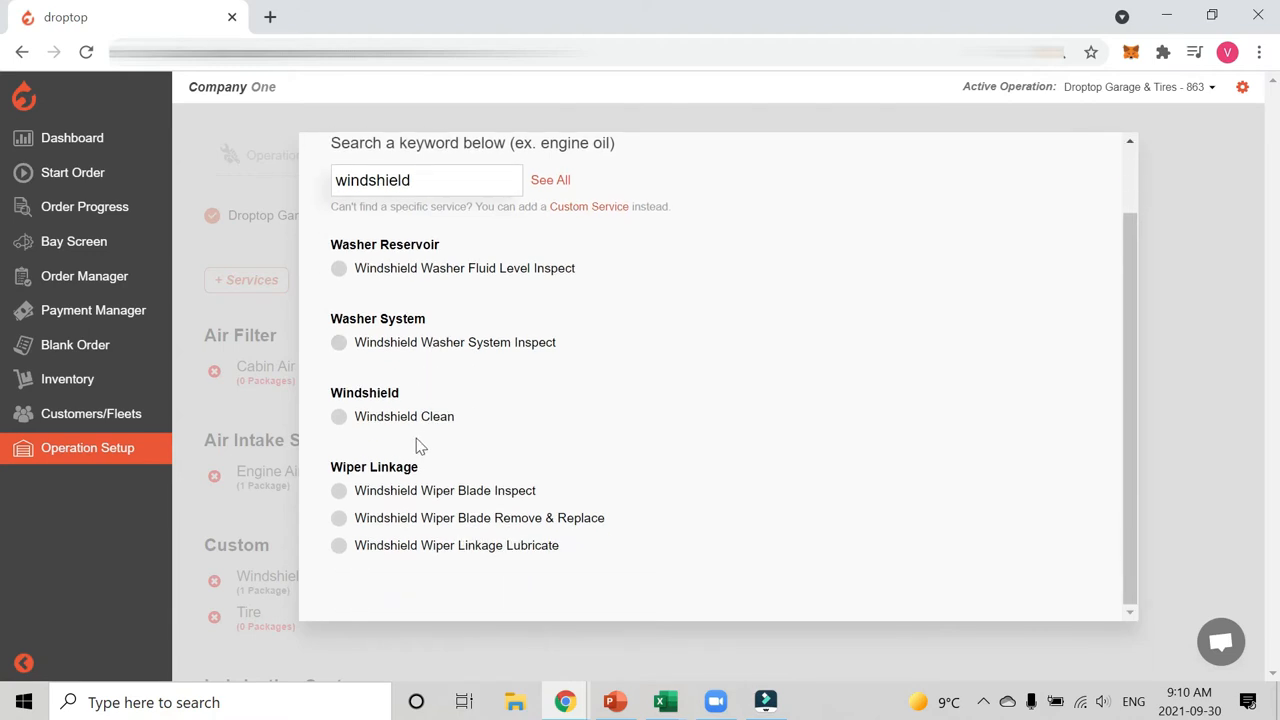
scroll(451, 423, "up", 1)
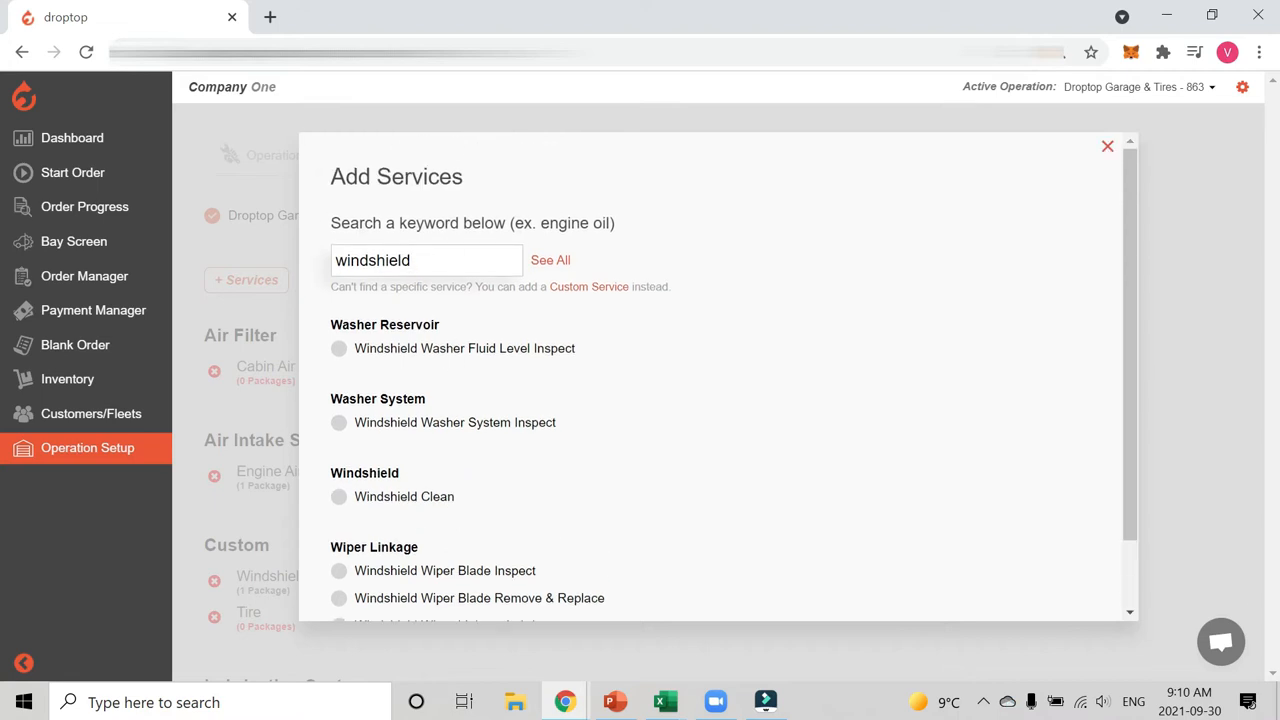
type("chip")
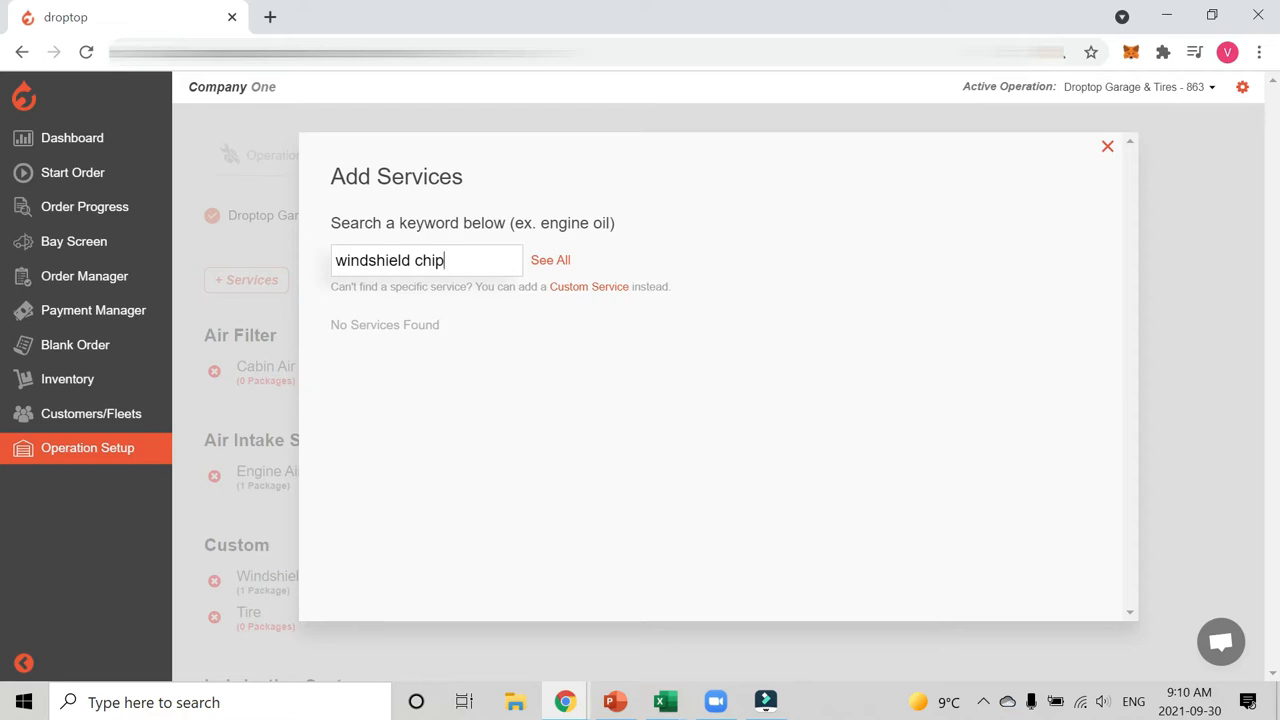
Create a new custom service named "Windshield Chip Repair", correcting the spelling of Windshield, and save it.
left_click(581, 290)
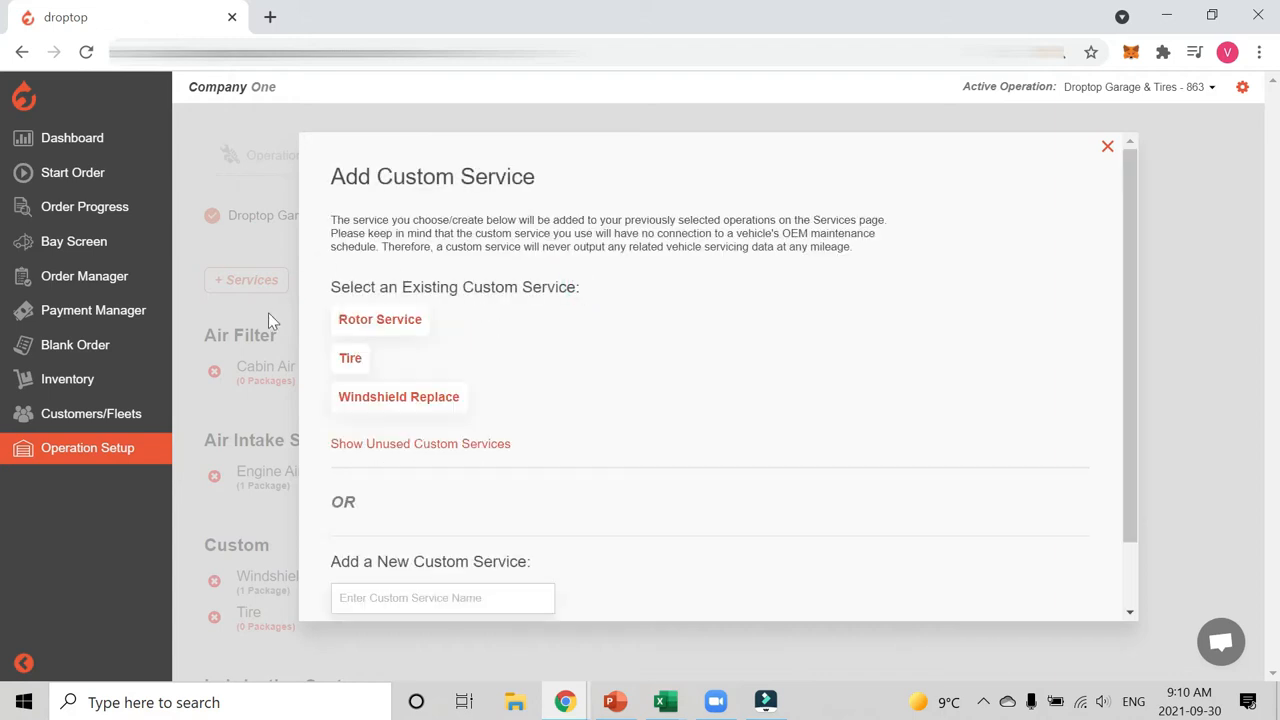
scroll(506, 312, "down", 1)
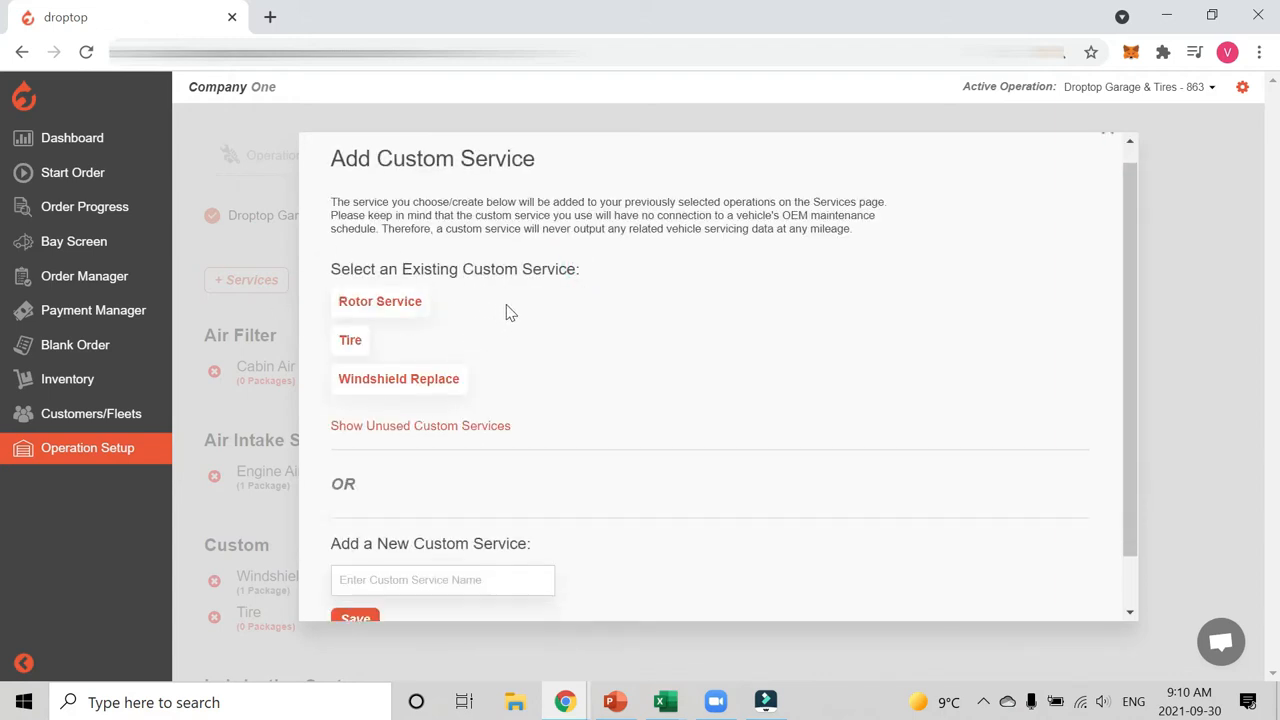
scroll(506, 312, "down", 2)
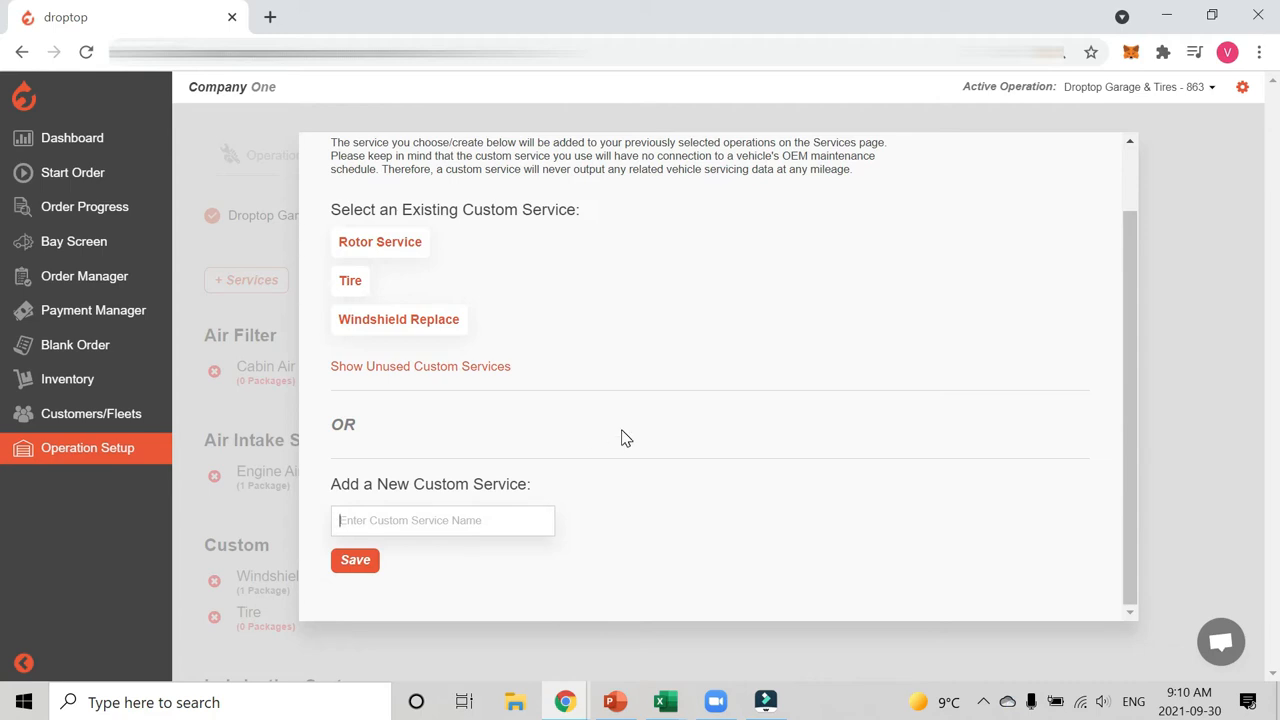
type("Winshiel")
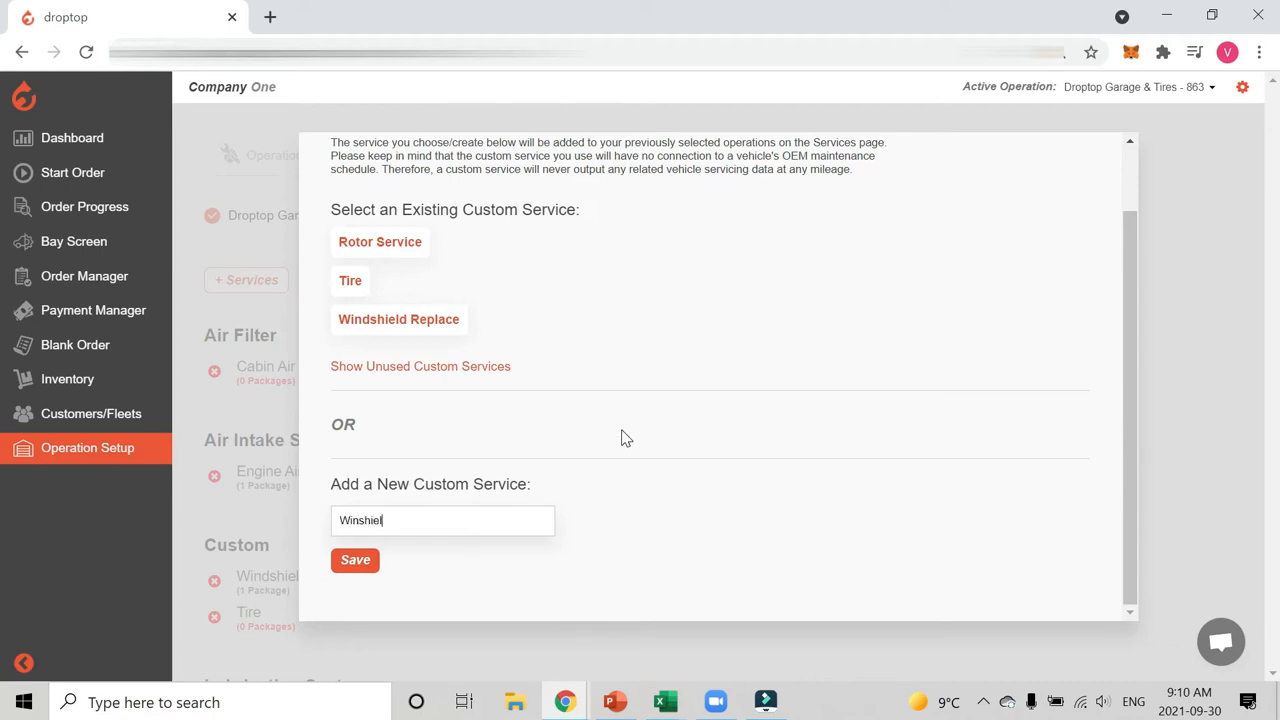
type("d Chip Repair")
right_click(386, 518)
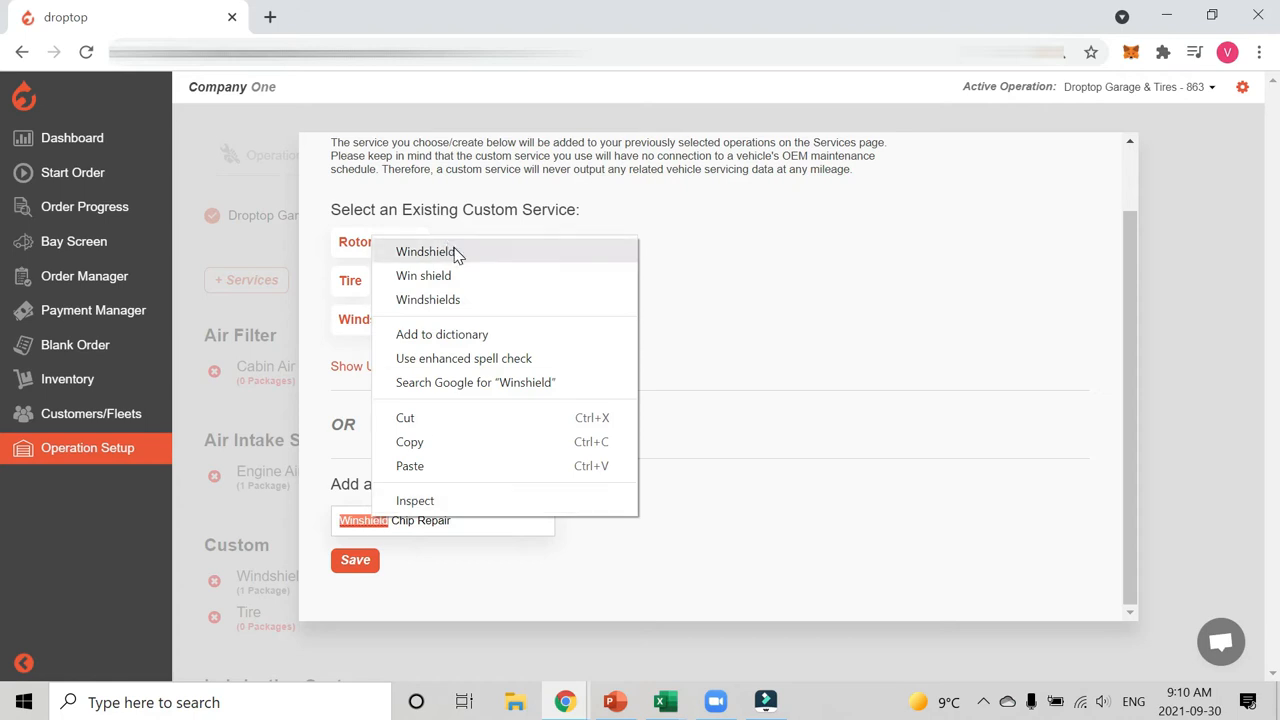
left_click(452, 250)
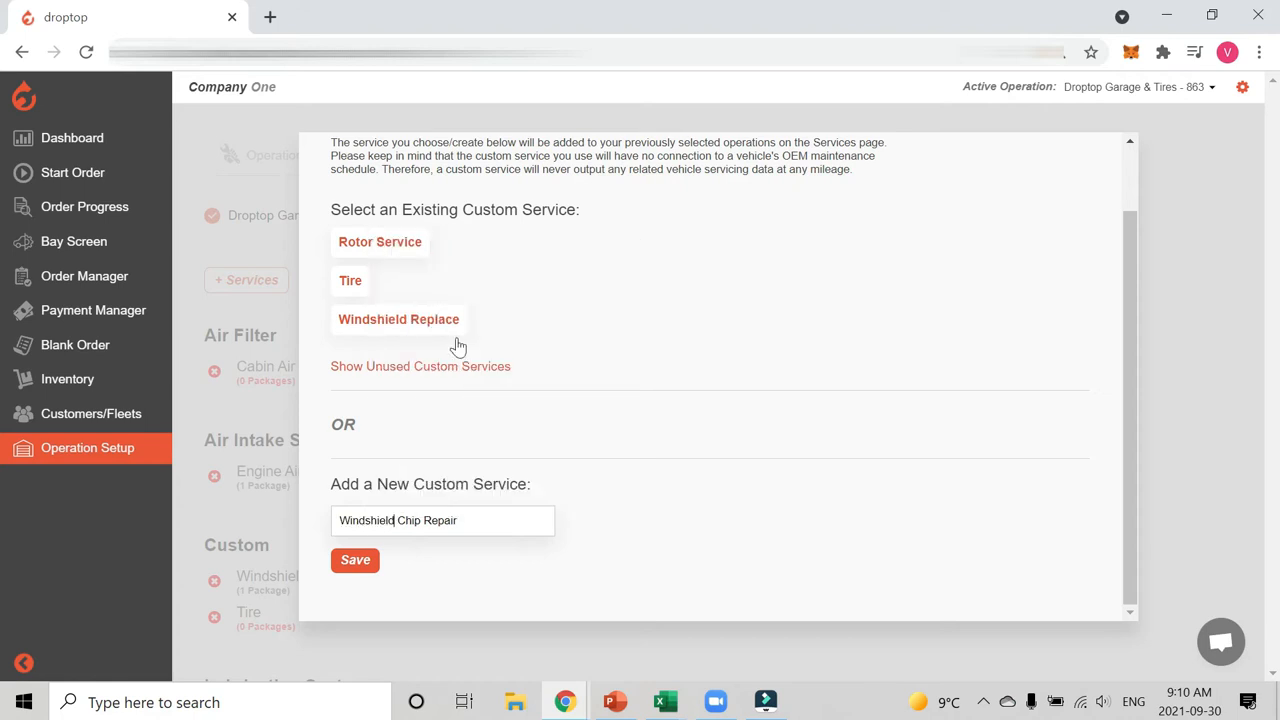
left_click(362, 561)
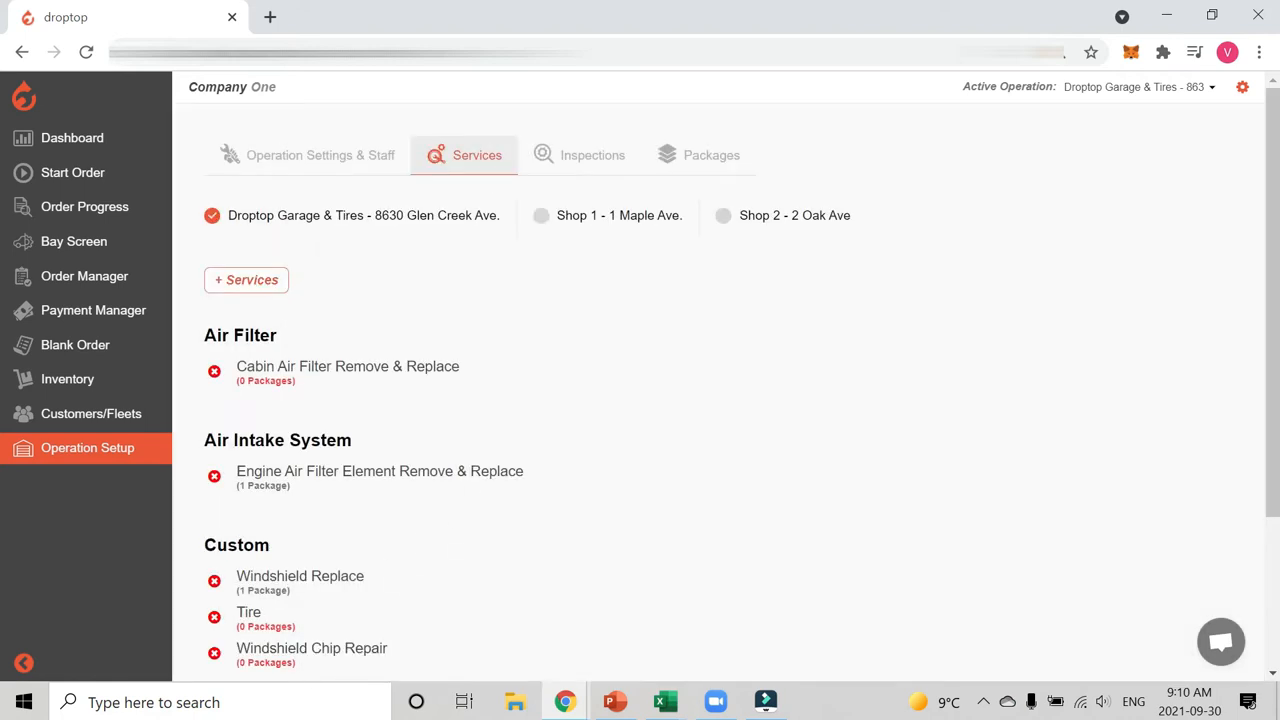
Examine the shop's services list, including the Custom category, Windshield Chip Repair, and the package count under Cabin Air Filter Remove & Replace.
scroll(278, 419, "down", 1)
left_click_drag(204, 444, 291, 446)
left_click(290, 437)
left_click_drag(237, 548, 371, 548)
left_click(449, 541)
scroll(401, 521, "up", 1)
left_click_drag(254, 367, 463, 368)
left_click(466, 367)
scroll(443, 391, "down", 1)
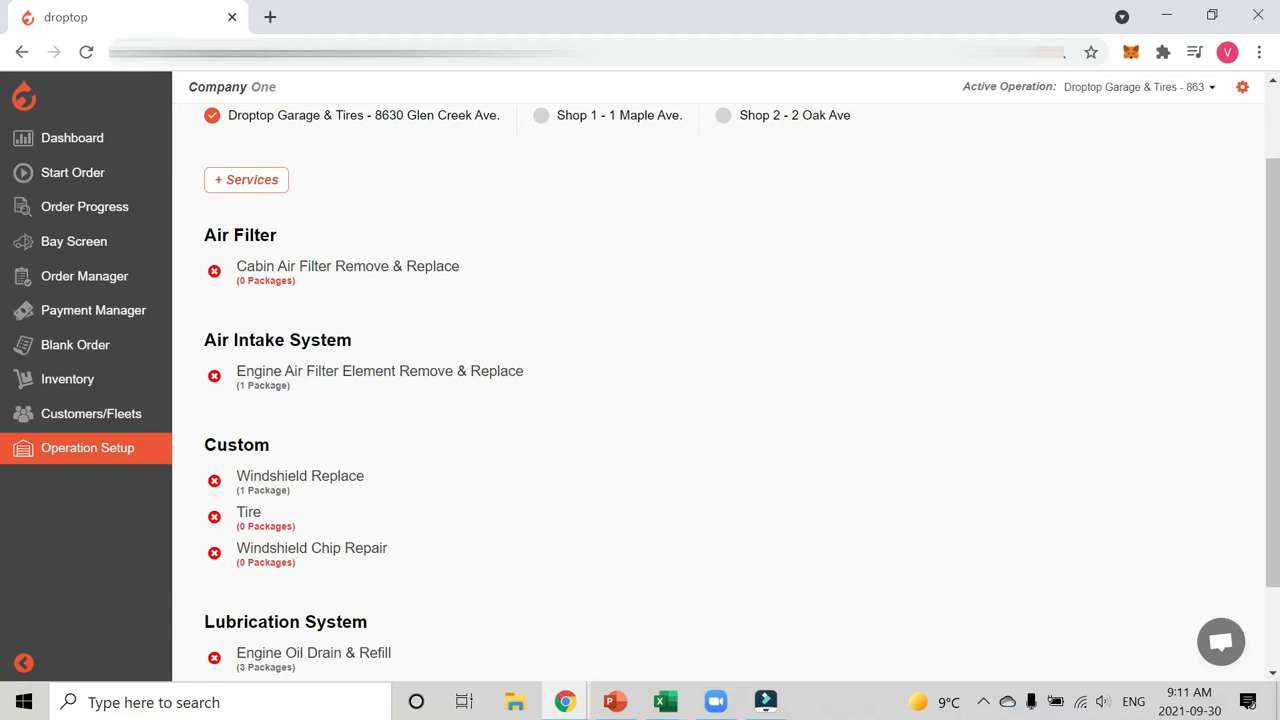
left_click_drag(463, 268, 275, 266)
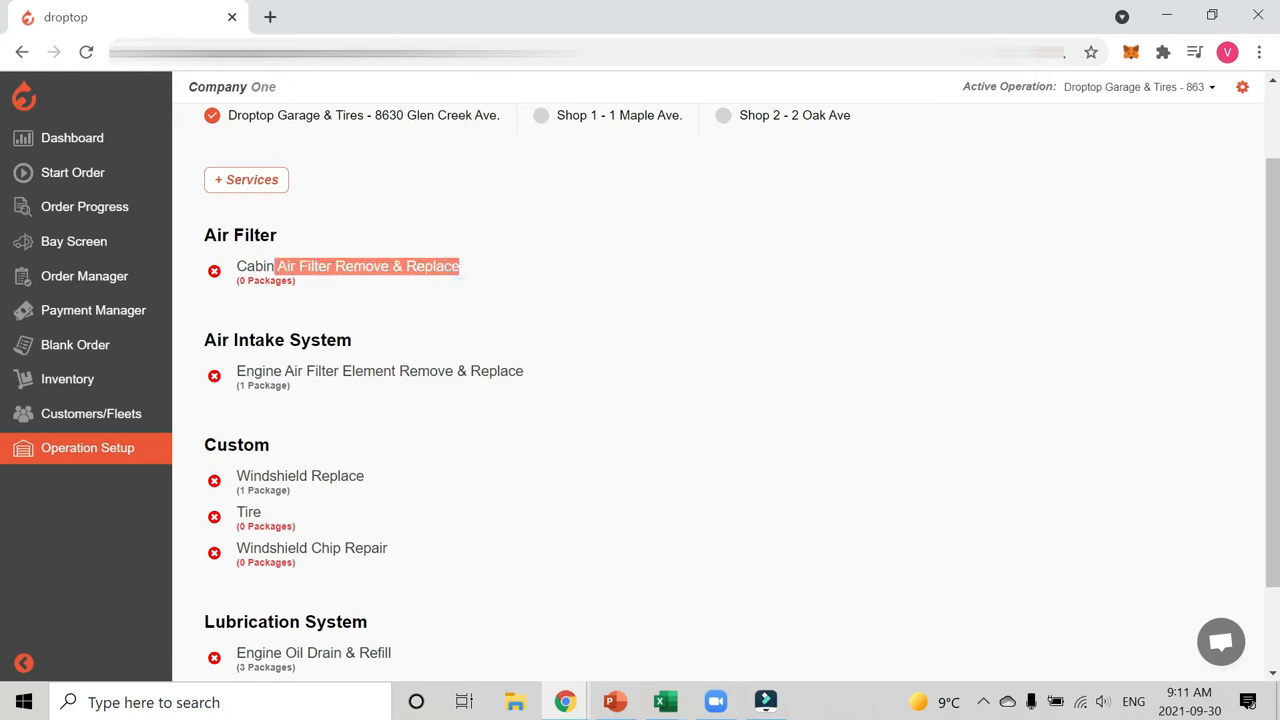
left_click(474, 260)
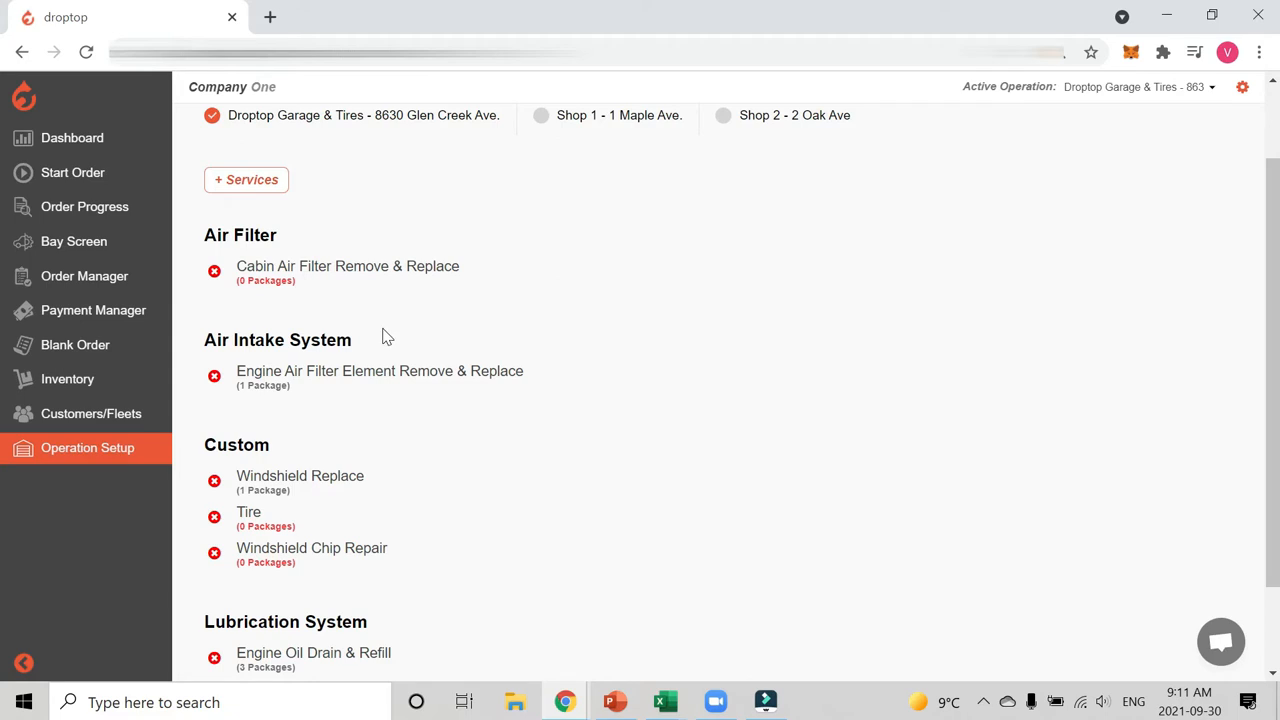
left_click_drag(238, 280, 306, 289)
left_click(310, 278)
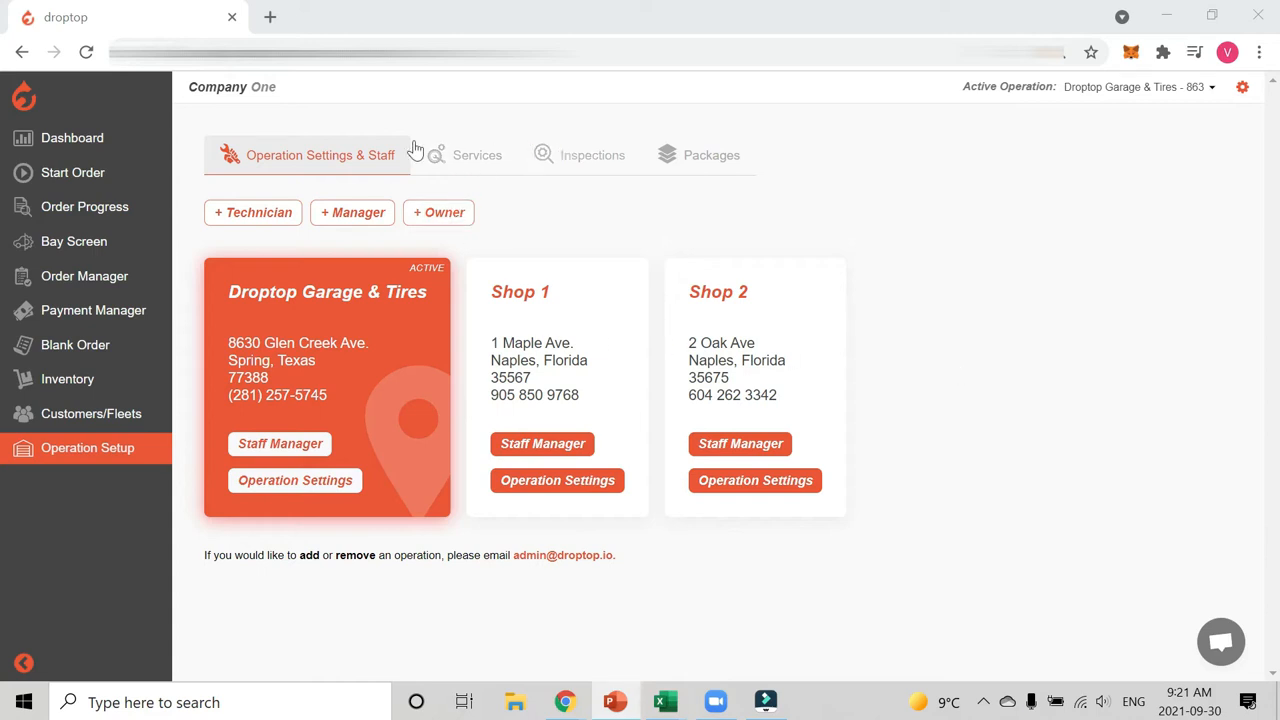
Open the operation's packages and start a new package named "Windshield Chip Repair" for Droptop Garage & Tires.
left_click(92, 460)
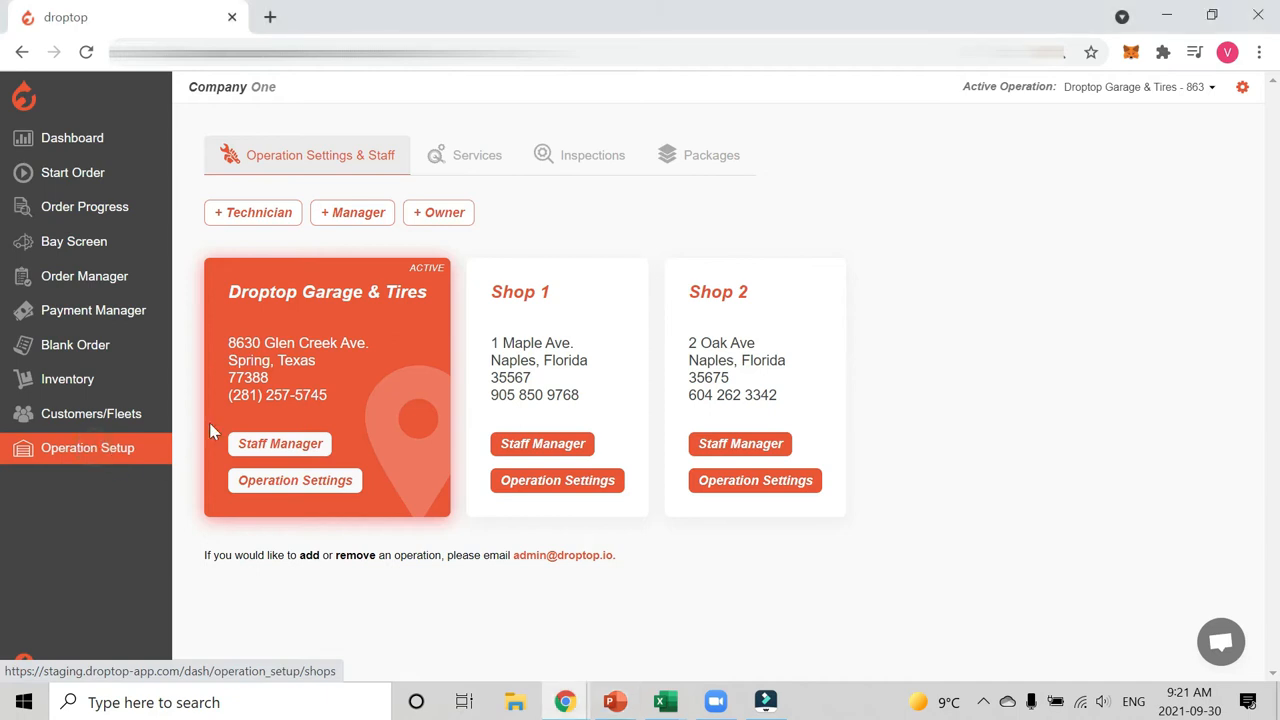
left_click(711, 158)
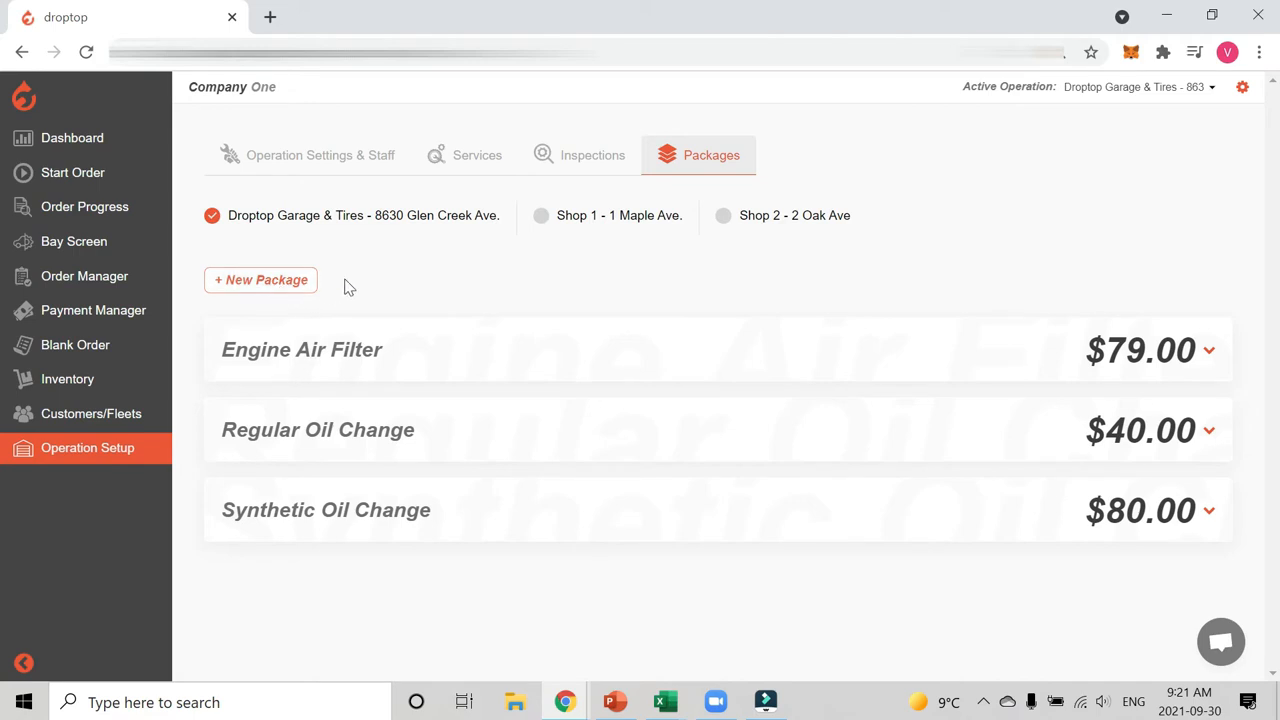
left_click(275, 285)
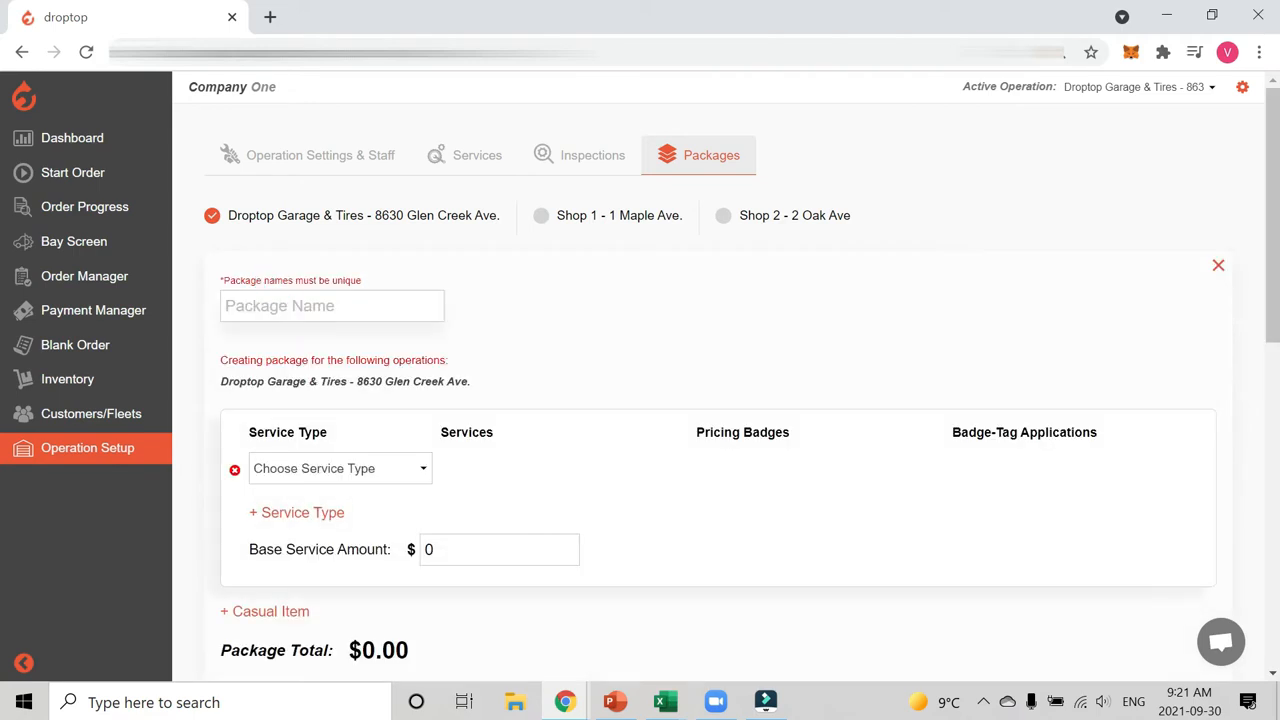
left_click(365, 299)
type("Windshield ")
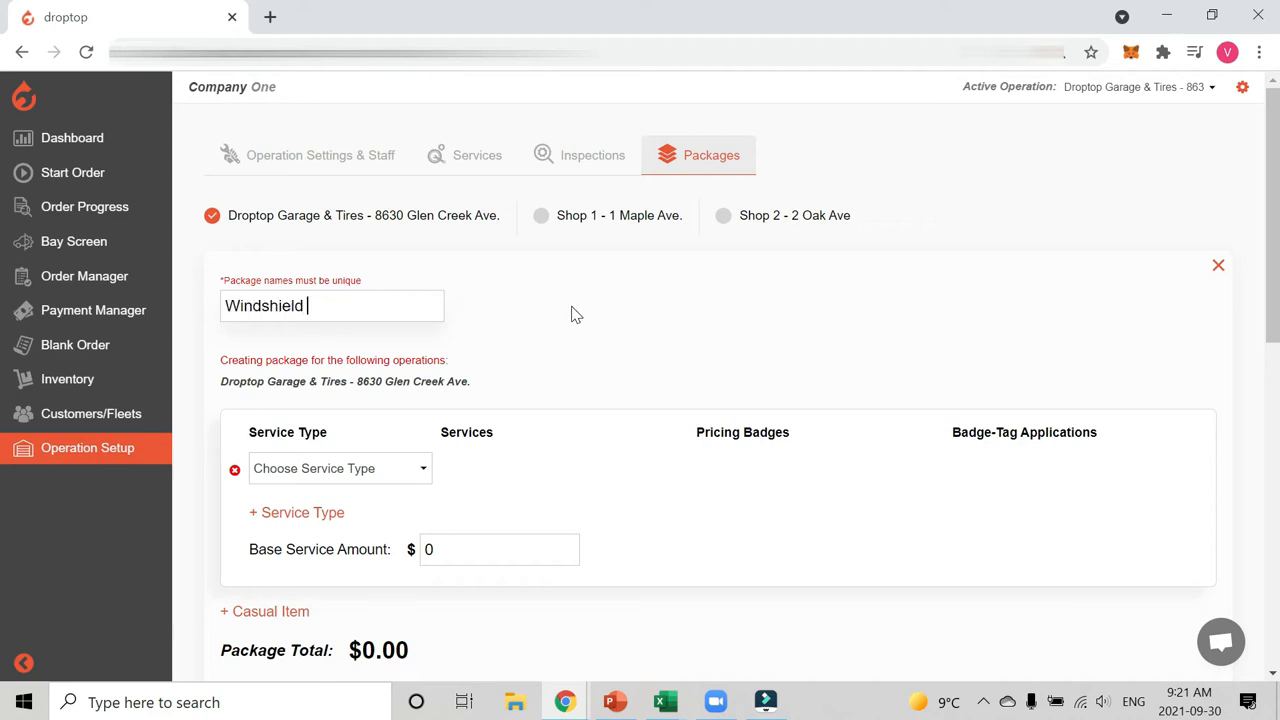
type("Chip Repair")
left_click(571, 306)
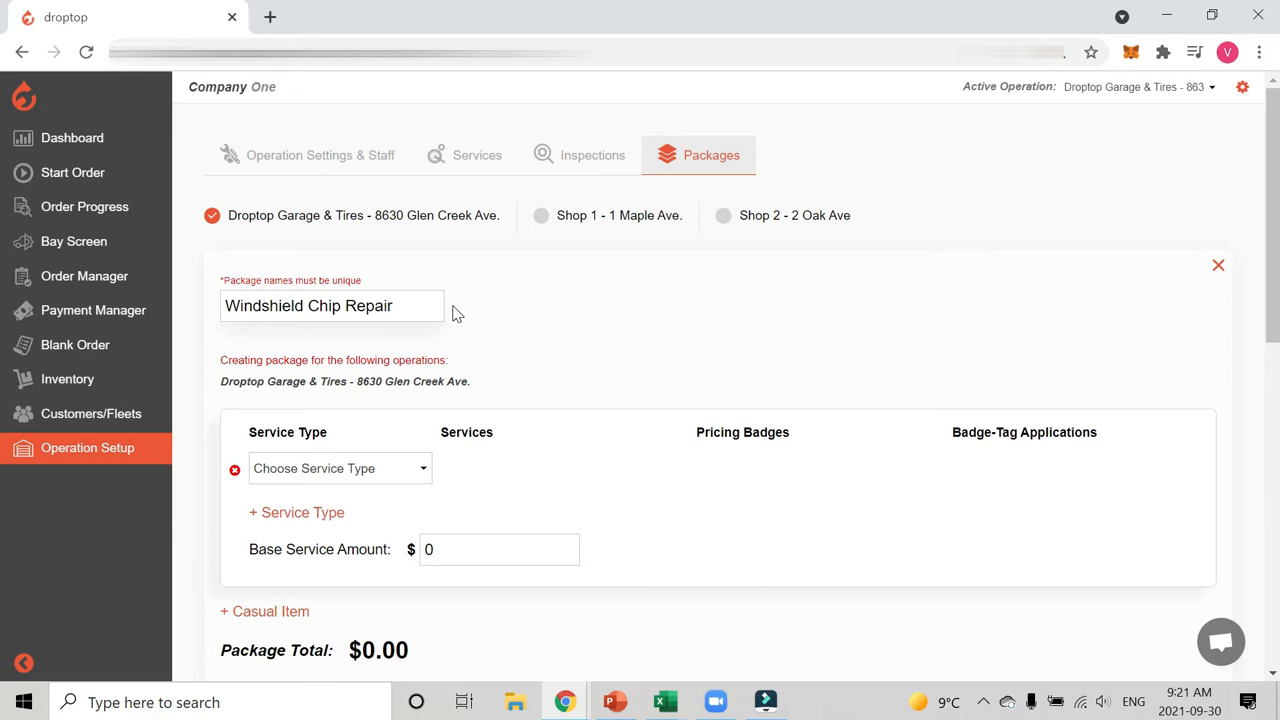
Set the package's service type to Custom, accept the custom services notice, and include the Windshield Chip Repair service.
scroll(481, 307, "down", 1)
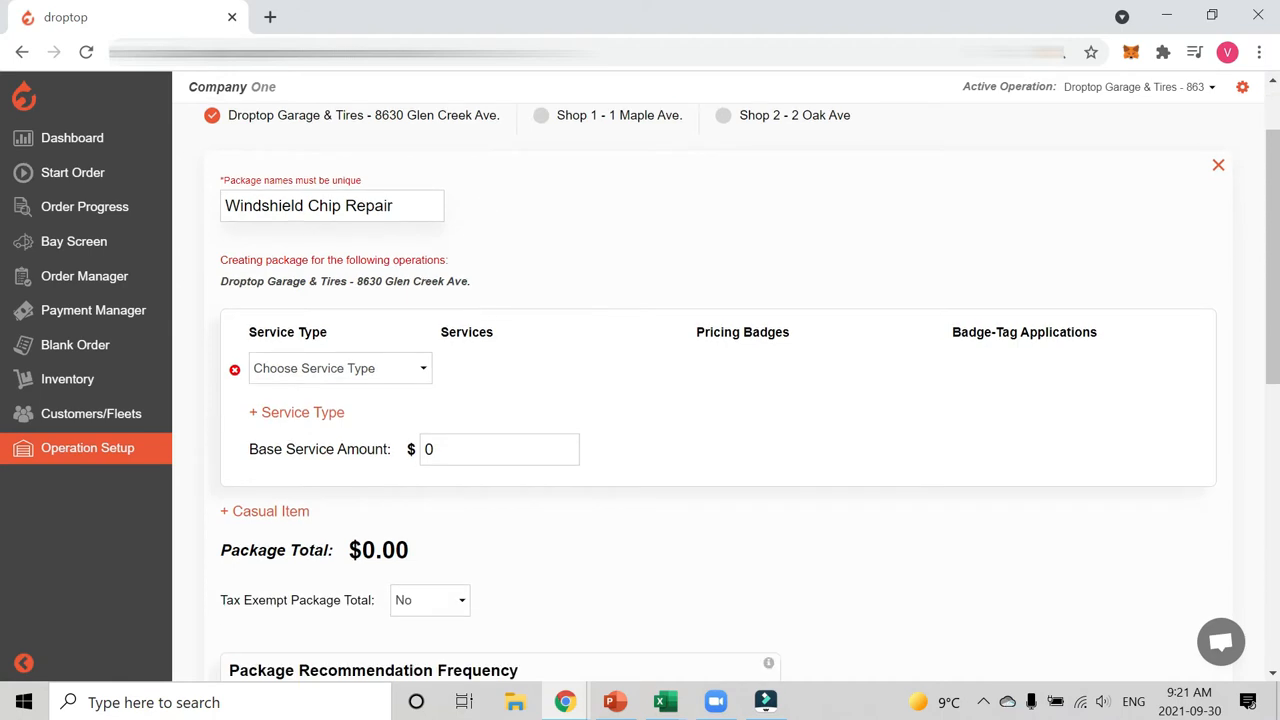
left_click(396, 369)
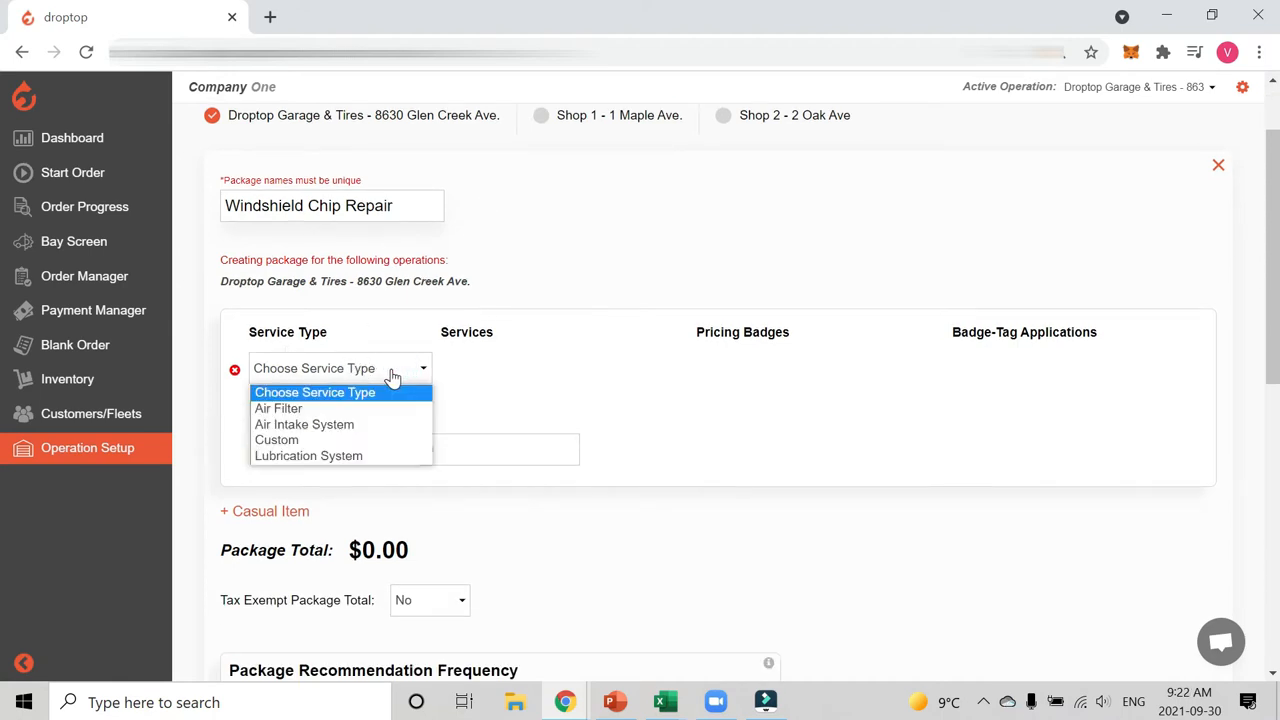
left_click(293, 447)
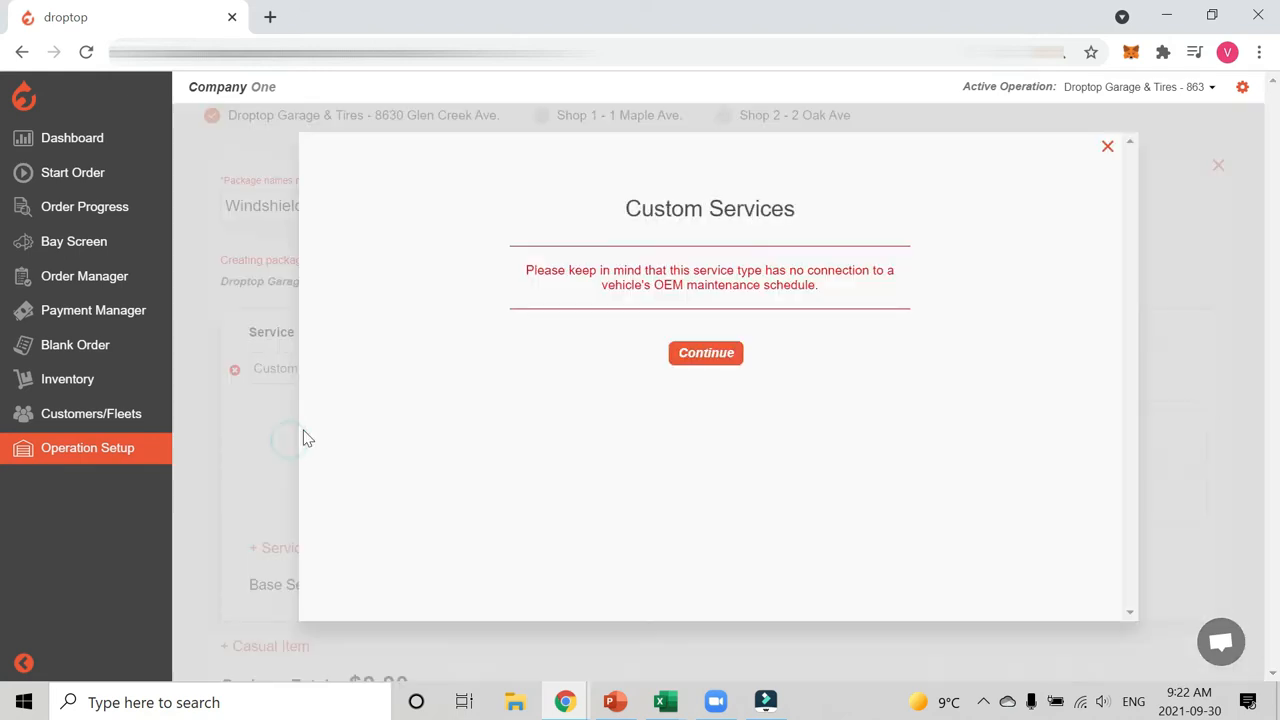
left_click(706, 353)
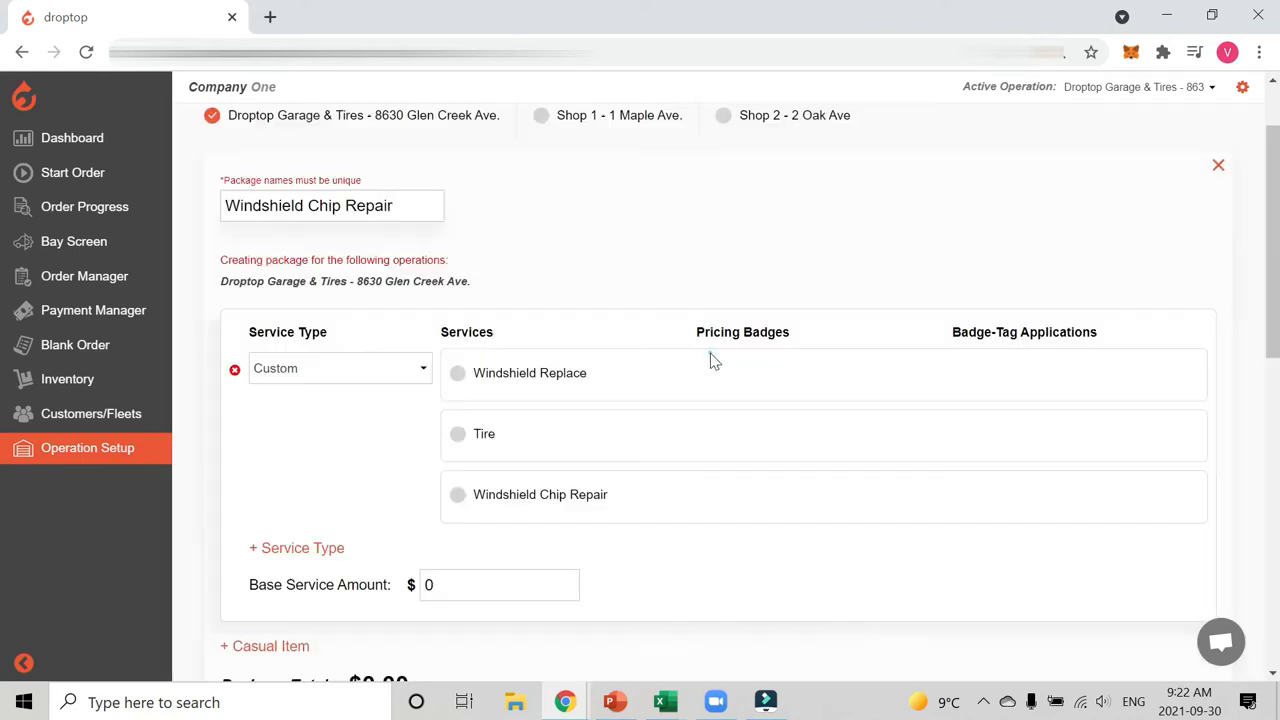
left_click(458, 497)
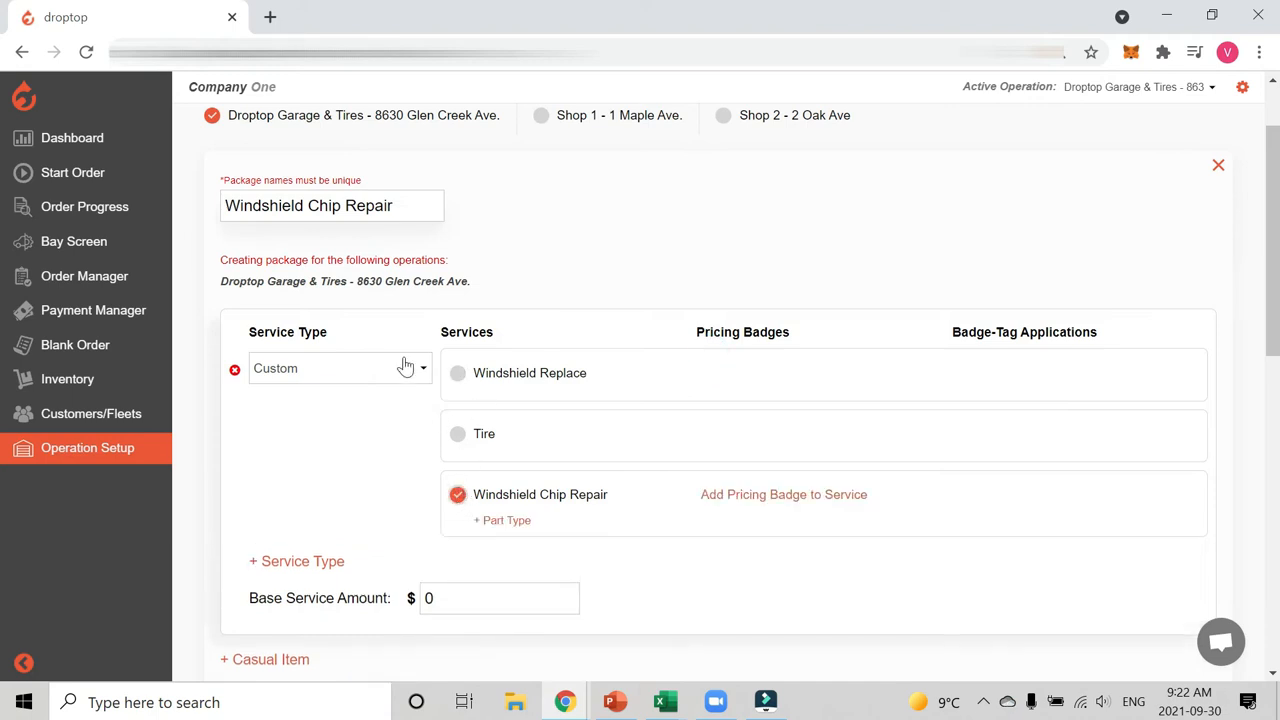
left_click_drag(252, 205, 394, 205)
left_click(528, 200)
scroll(490, 400, "down", 1)
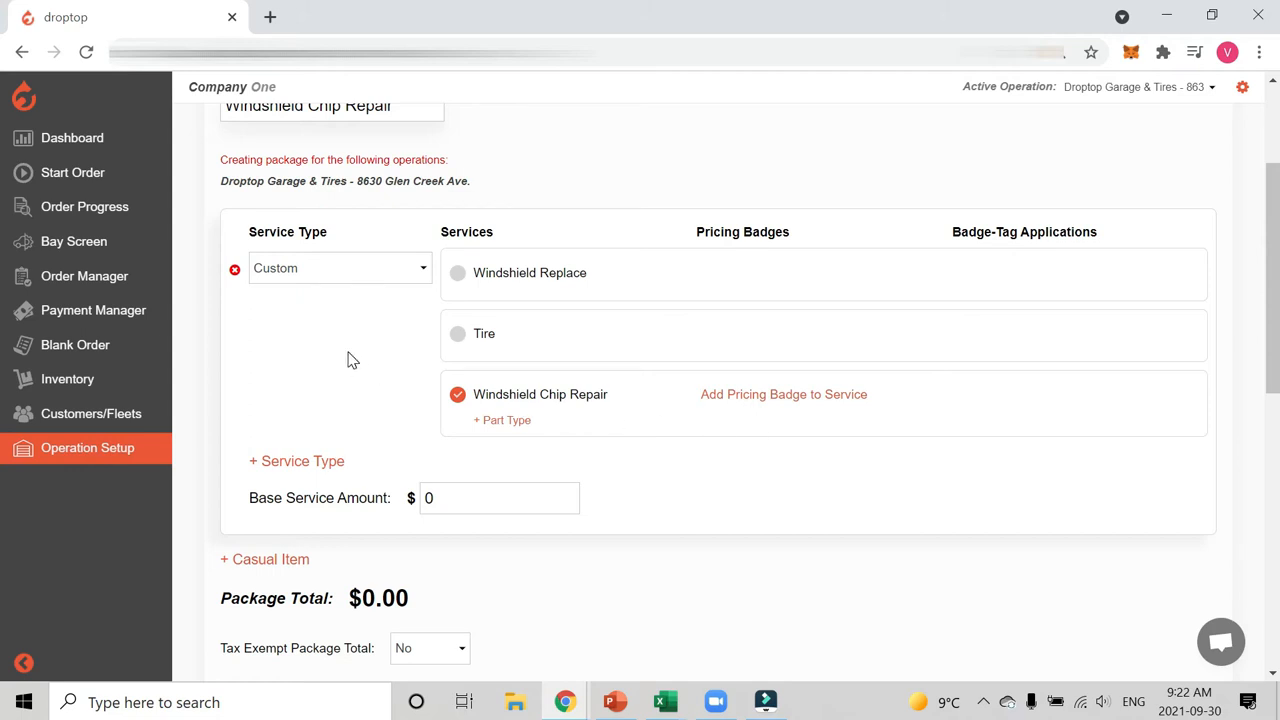
scroll(349, 357, "up", 1)
left_click_drag(271, 206, 366, 206)
left_click(525, 203)
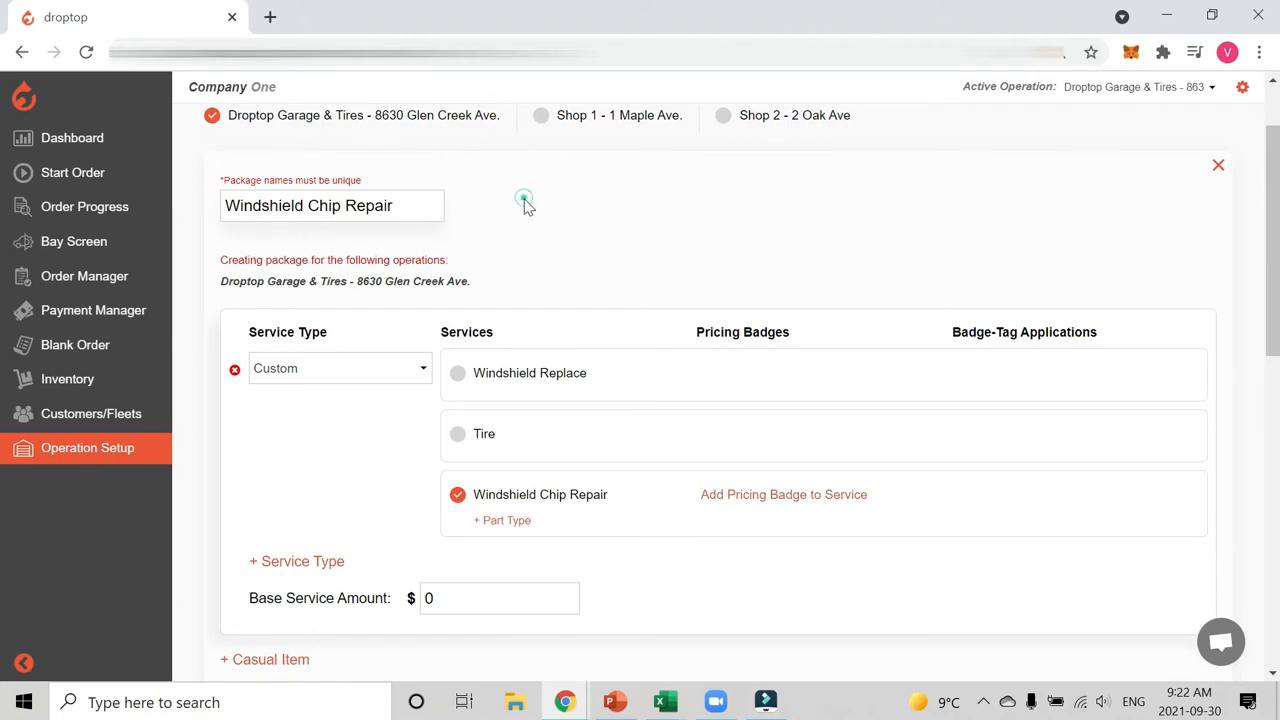
Set the Windshield Chip Repair package's base service amount to $40.
scroll(494, 314, "down", 2)
left_click(488, 406)
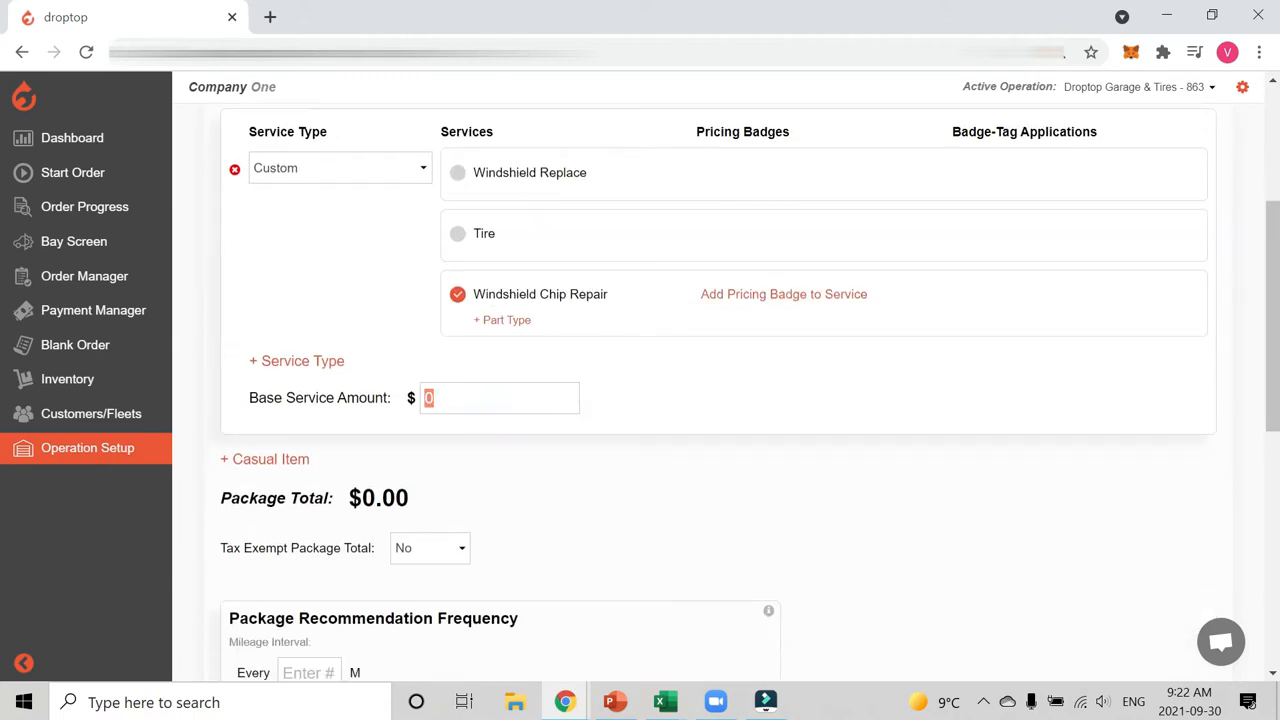
type("40")
left_click(643, 403)
Review the package recommendation frequency and sticker settings, and save the Windshield Chip Repair package.
scroll(405, 325, "down", 1)
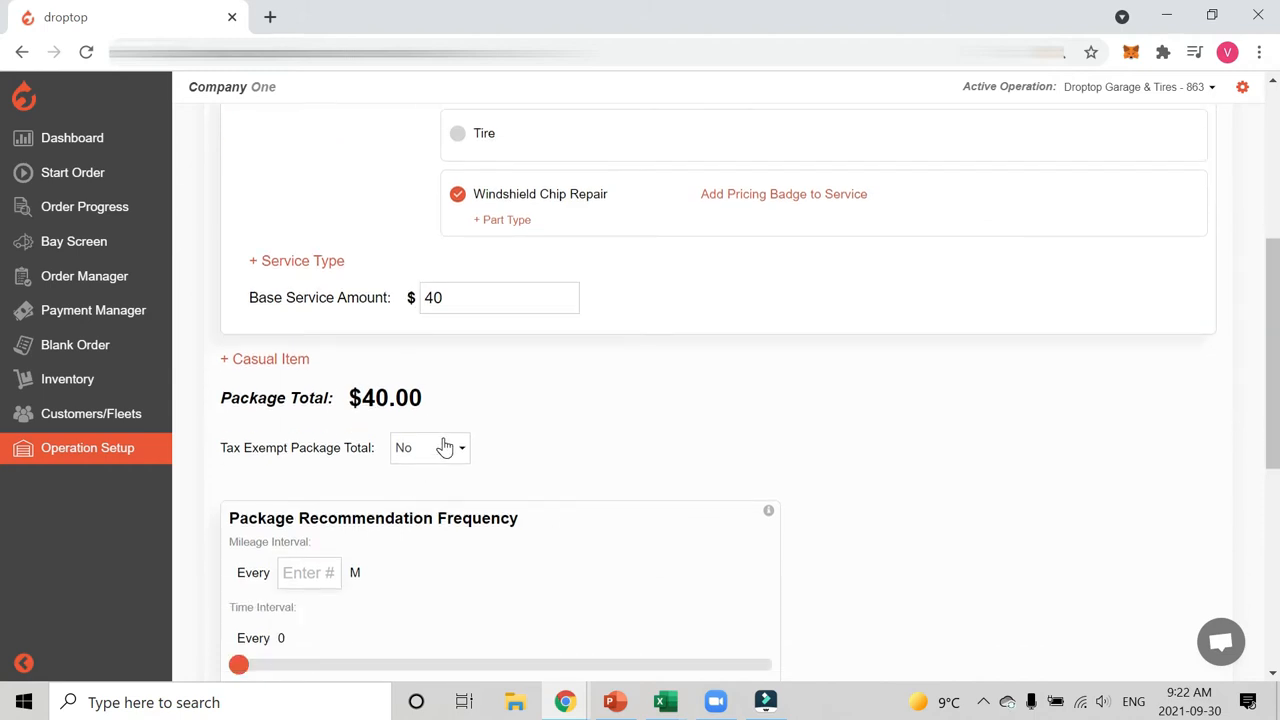
scroll(537, 417, "down", 2)
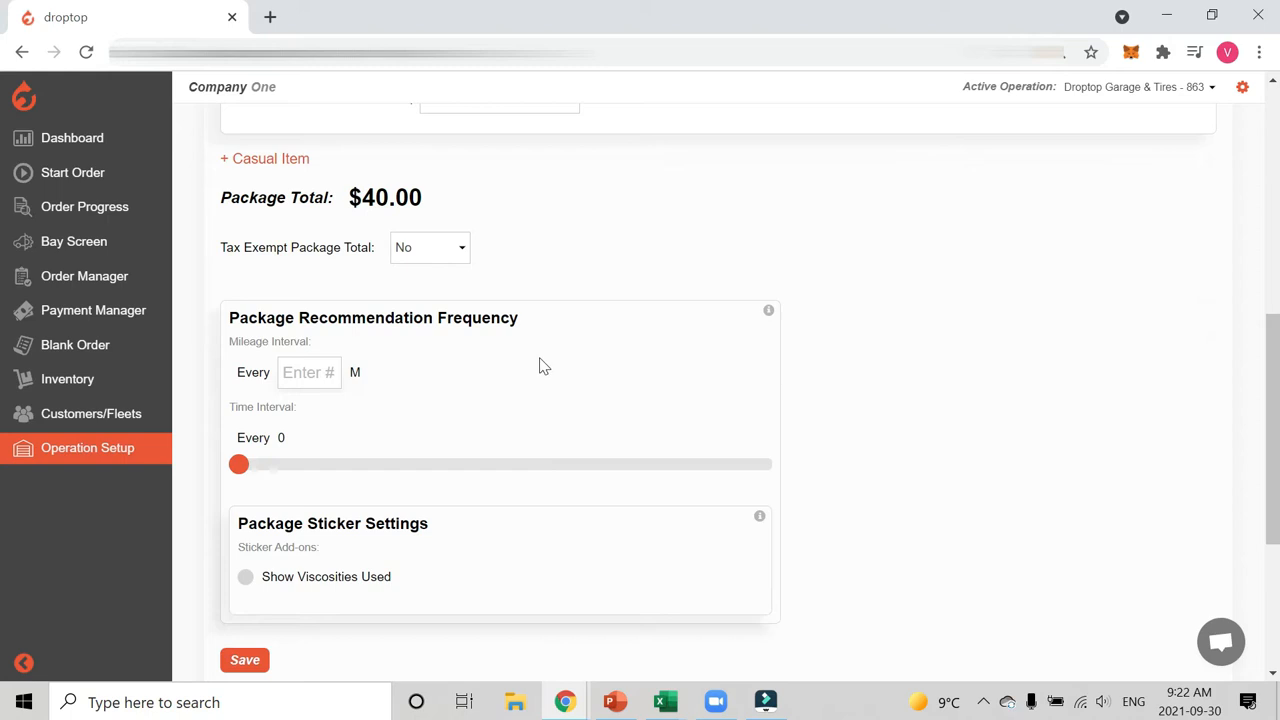
left_click_drag(265, 317, 530, 328)
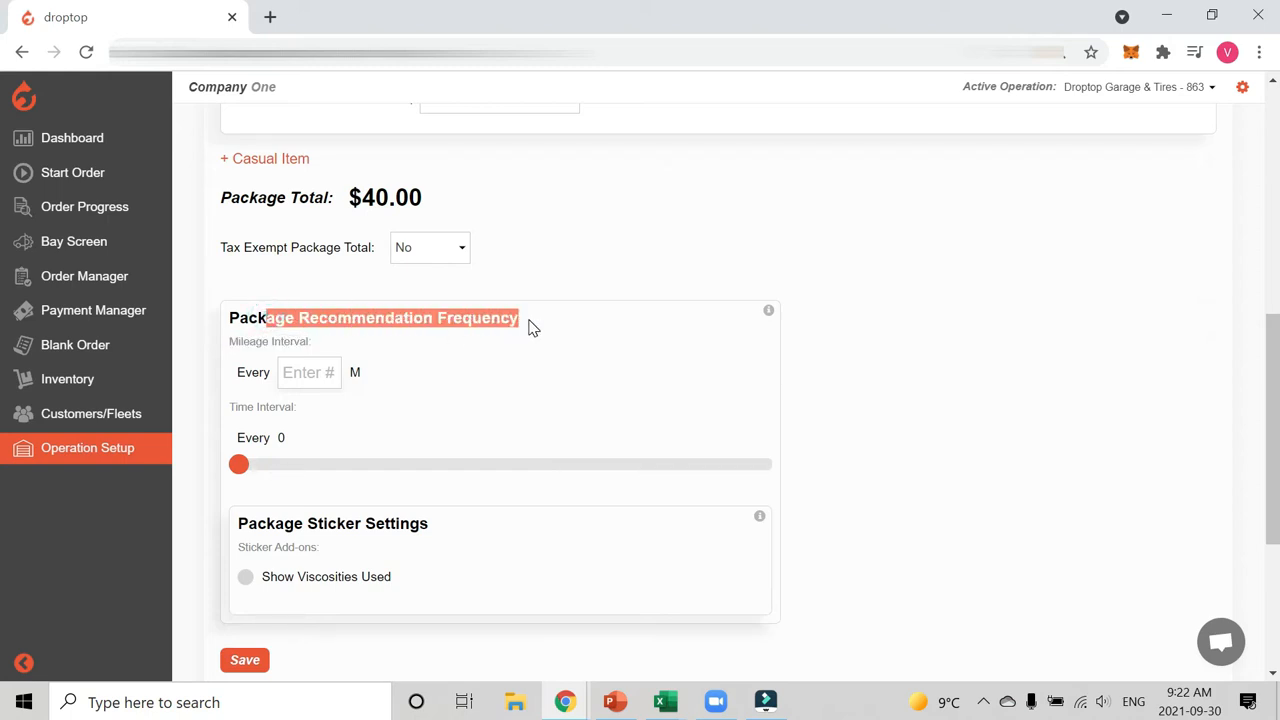
left_click(532, 324)
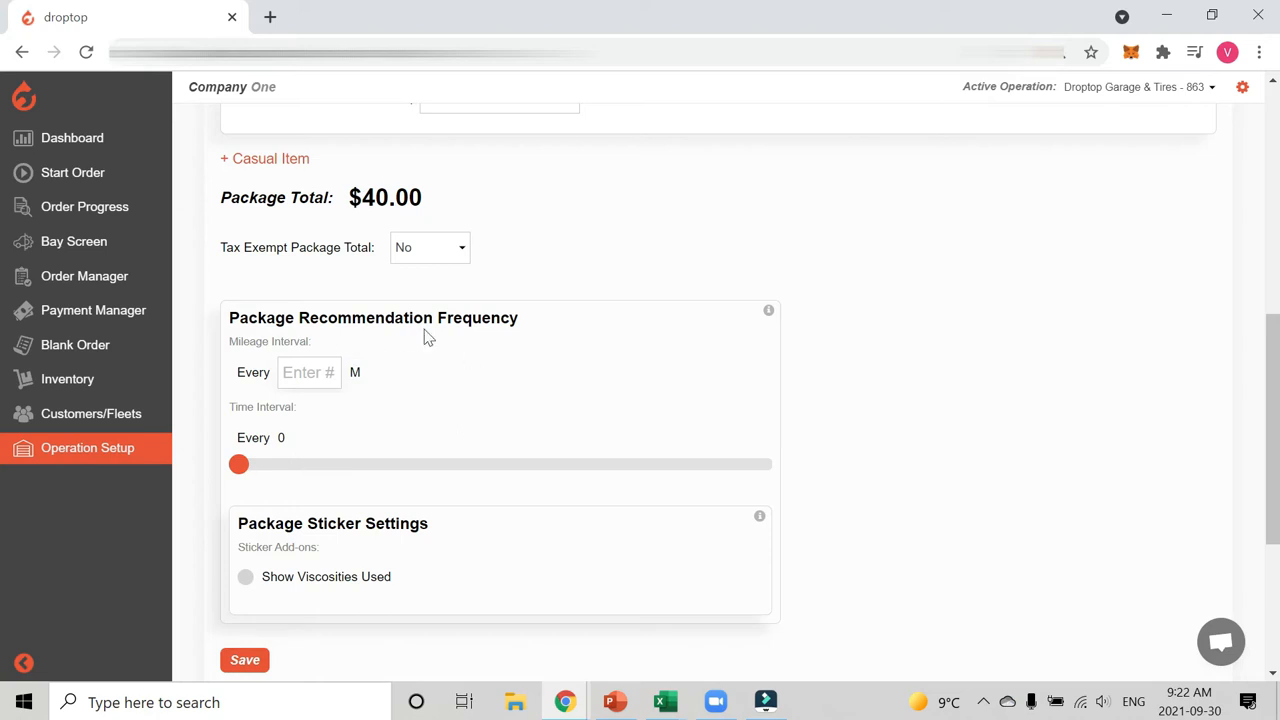
scroll(351, 376, "down", 1)
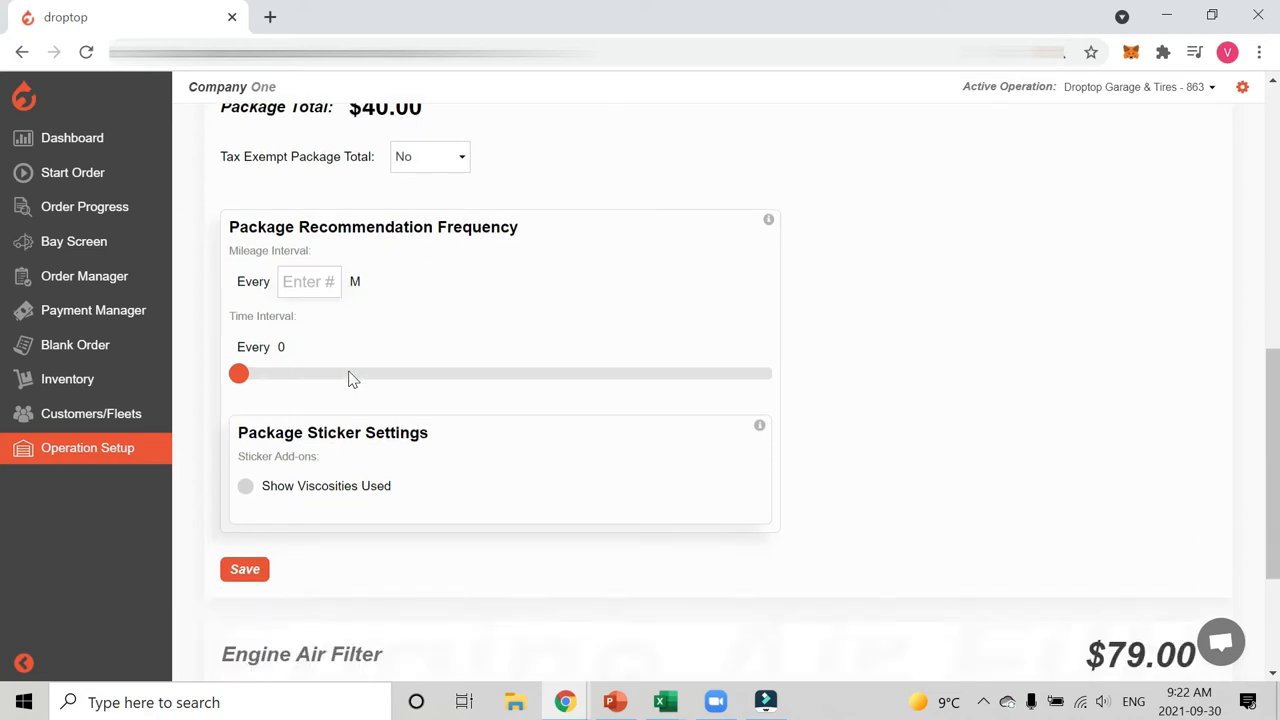
left_click(262, 572)
left_click(318, 537)
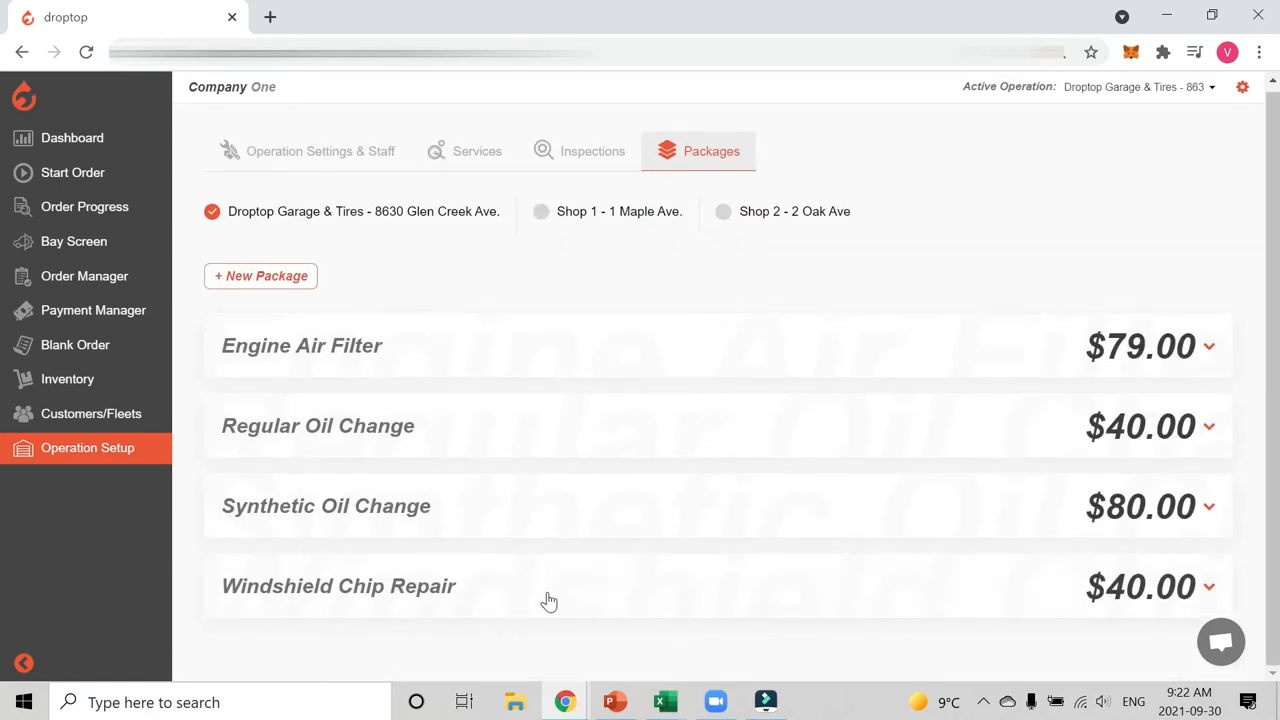
Expand the saved Windshield Chip Repair package and review its service, base amount, and recommendation frequency.
left_click(569, 594)
scroll(566, 560, "down", 2)
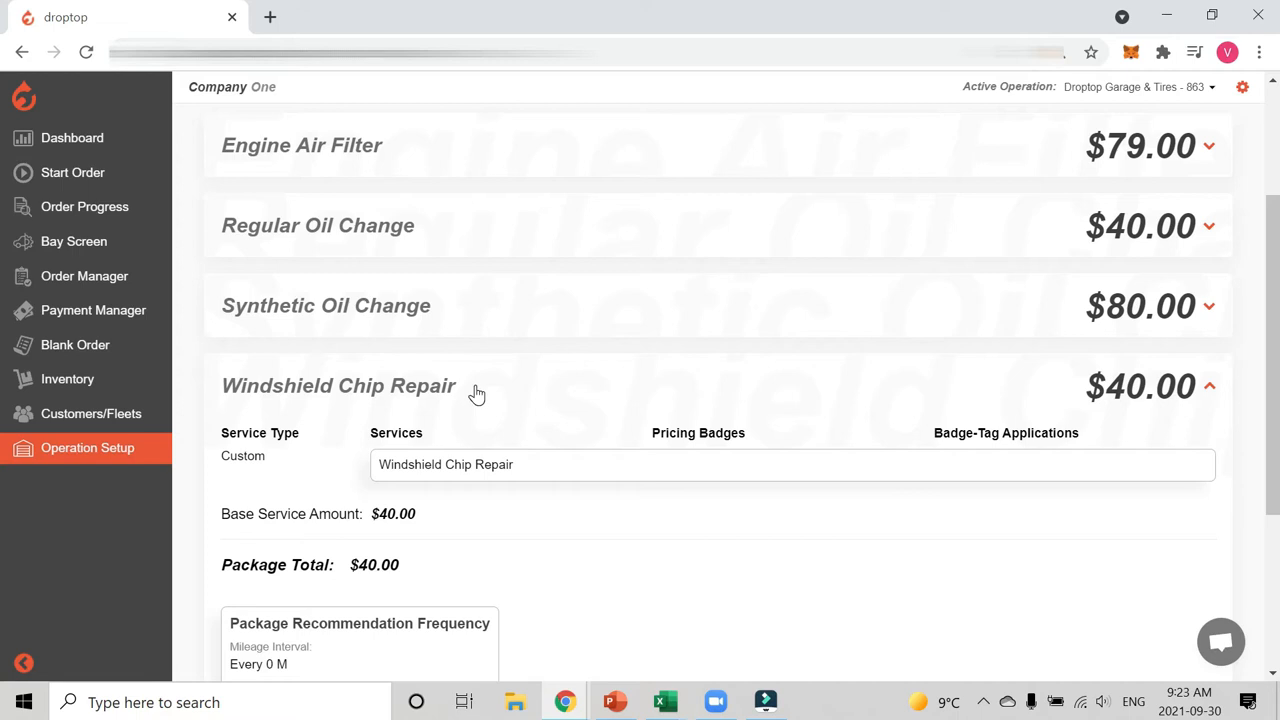
scroll(490, 392, "down", 1)
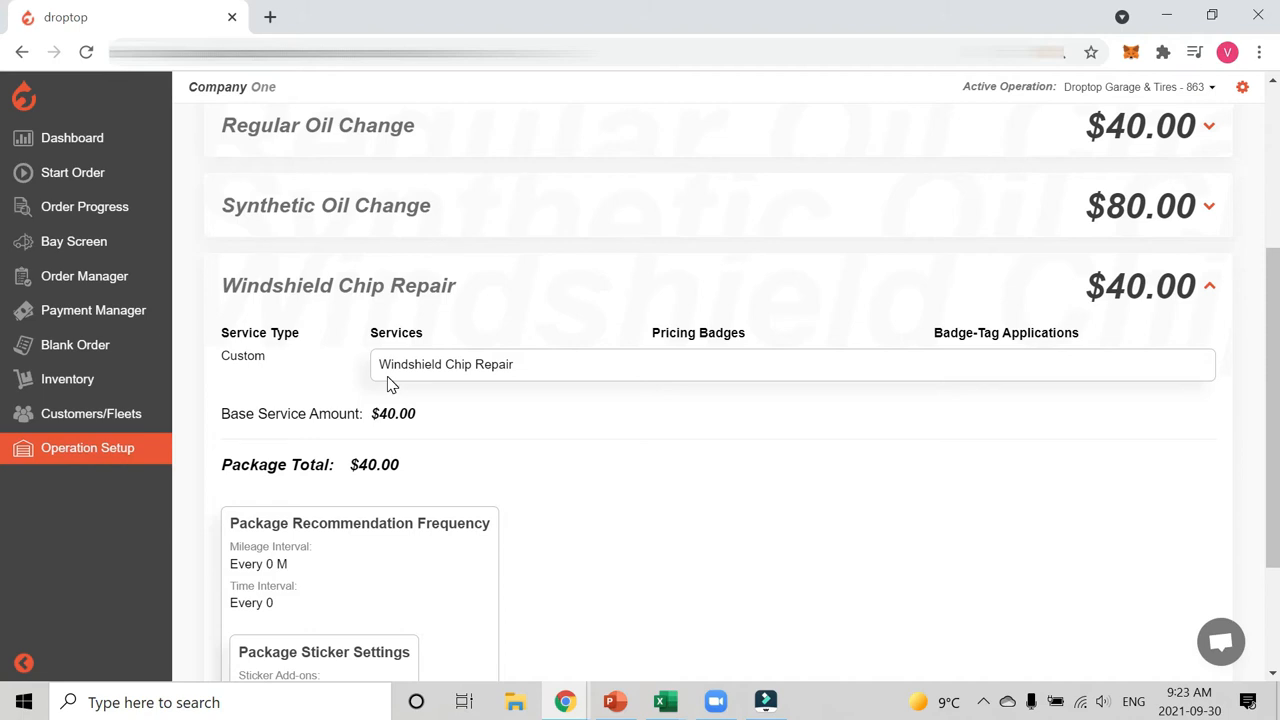
Start another new package for Droptop Garage & Tires and name it "Cabin Air Filter".
scroll(412, 400, "up", 3)
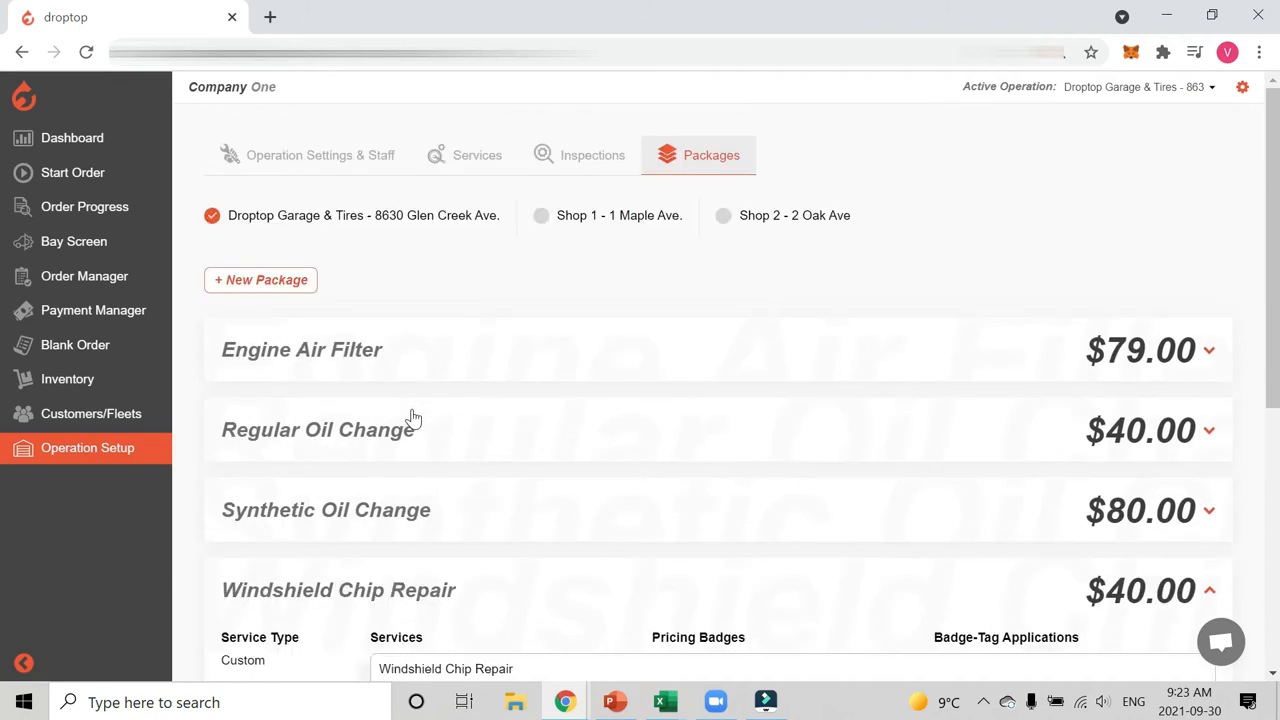
left_click(278, 286)
type("Cabin A")
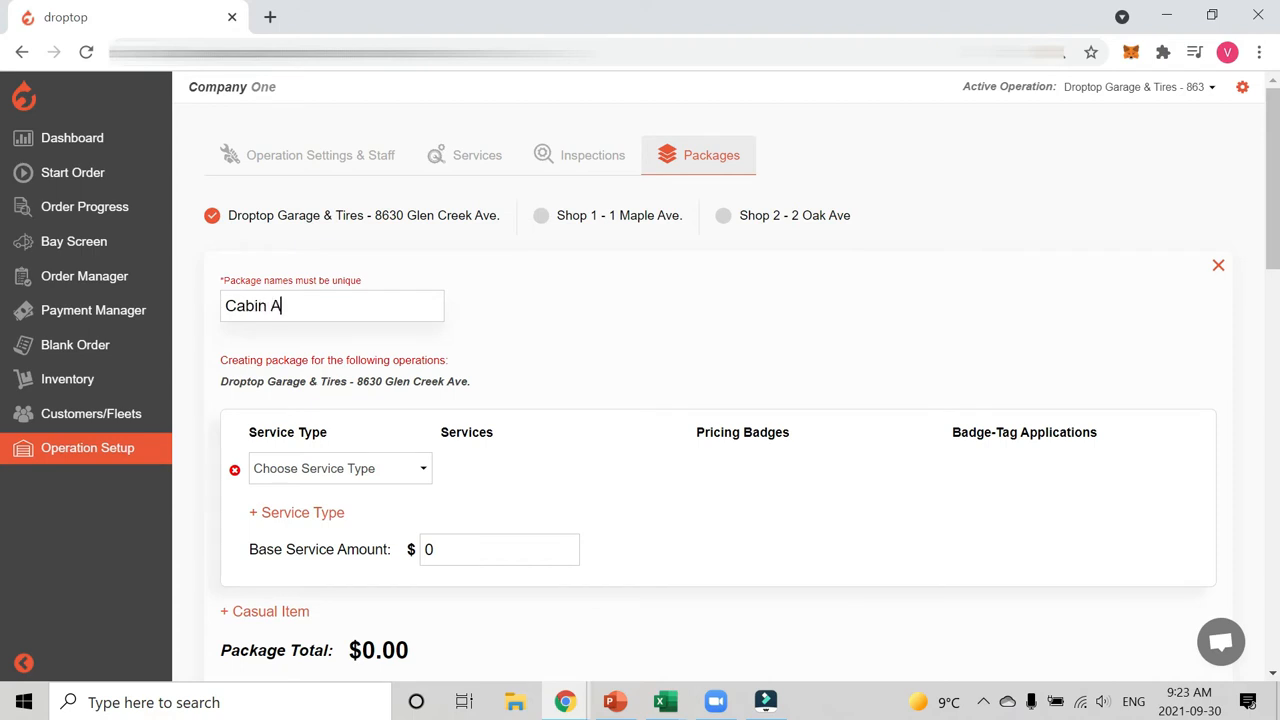
type("ir Filter")
left_click(551, 320)
triple_click(377, 298)
left_click(364, 298)
scroll(511, 317, "down", 1)
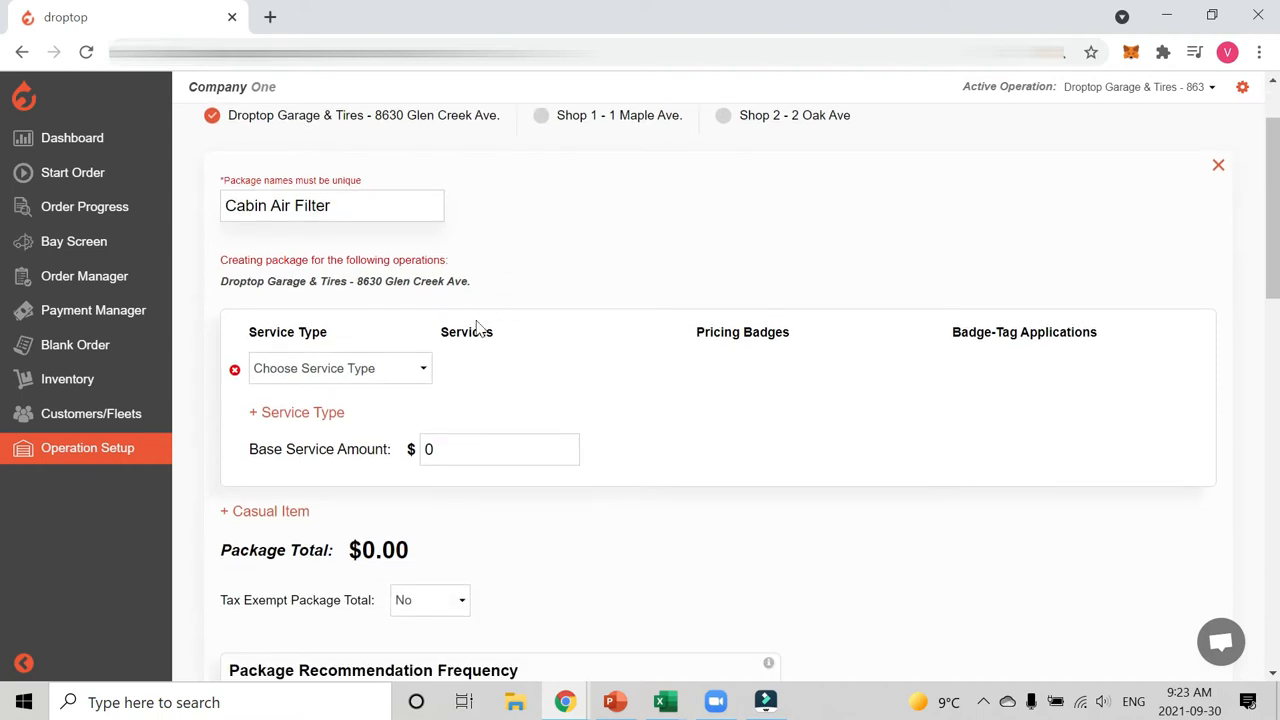
Set the service type to Air Filter, after trying Air Intake System, and include the Cabin Air Filter Remove & Replace service.
left_click(405, 372)
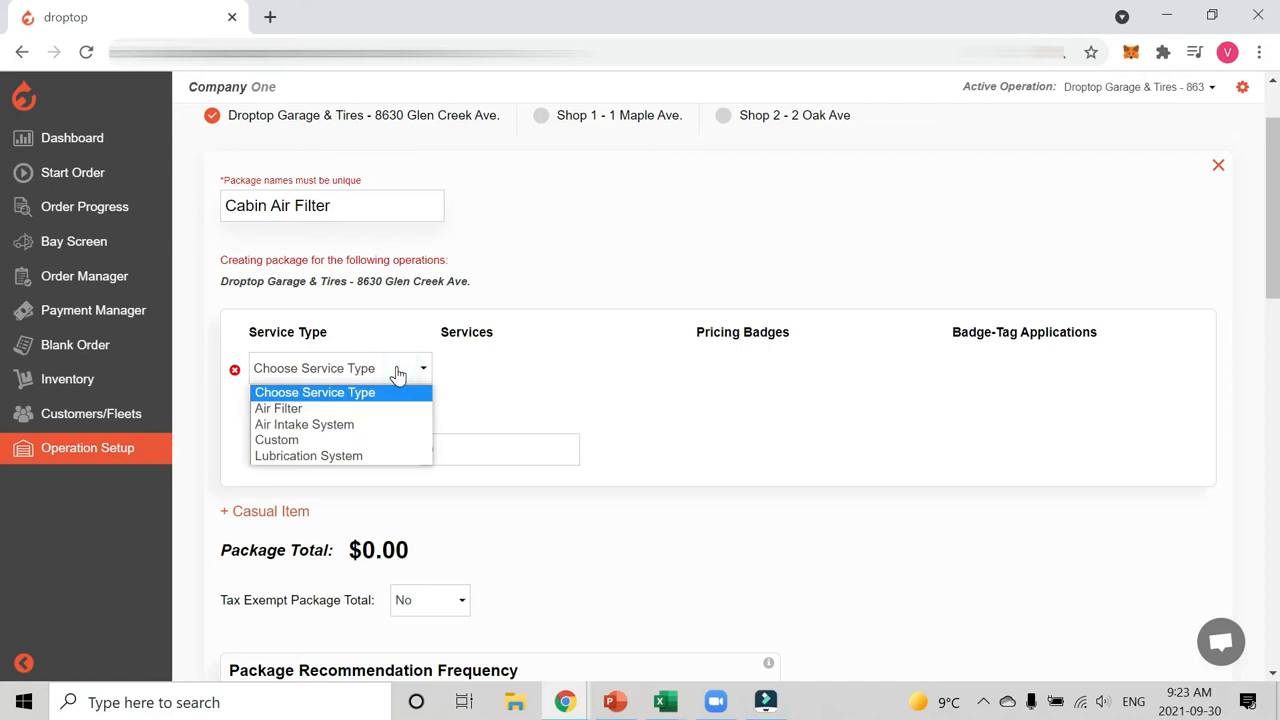
left_click(345, 425)
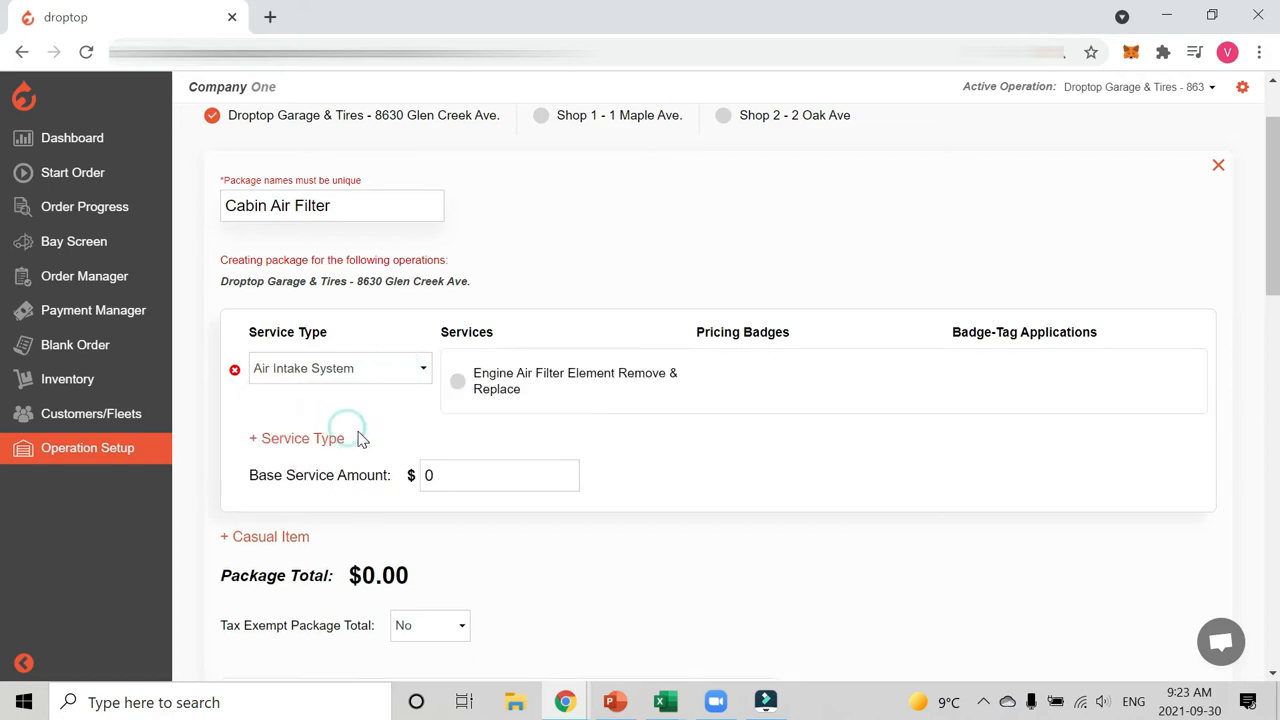
left_click(412, 370)
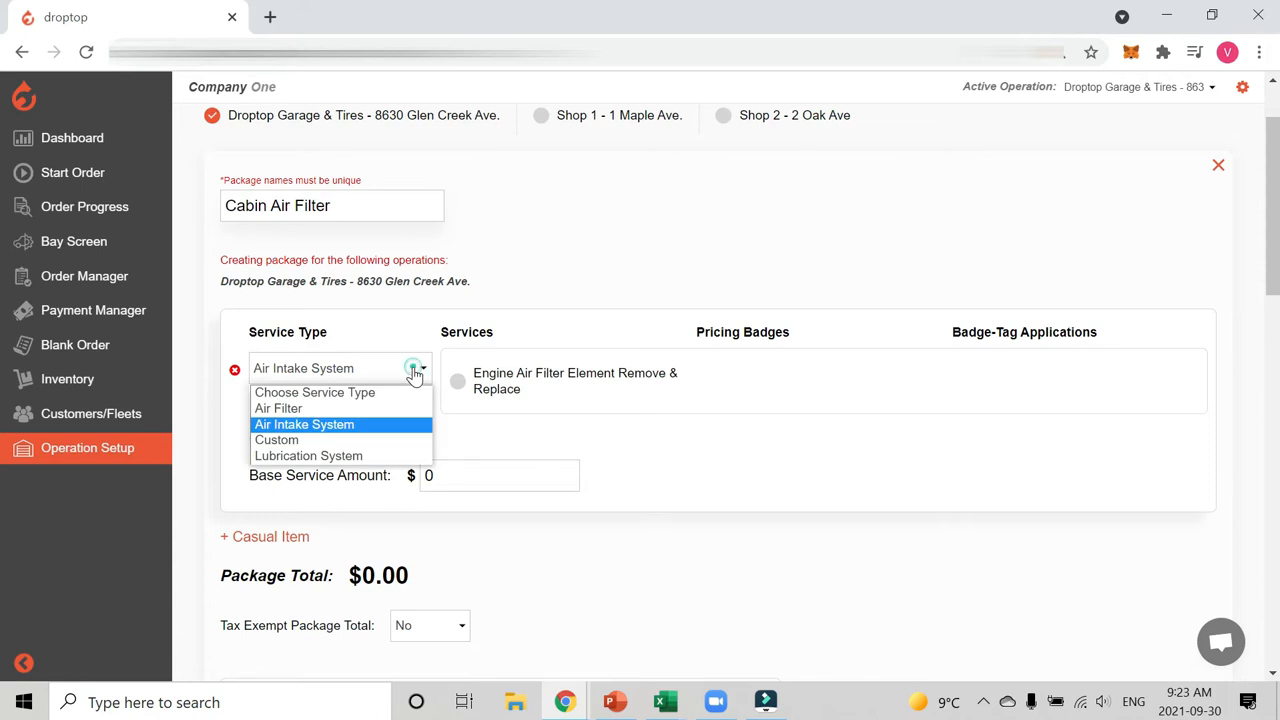
left_click(338, 412)
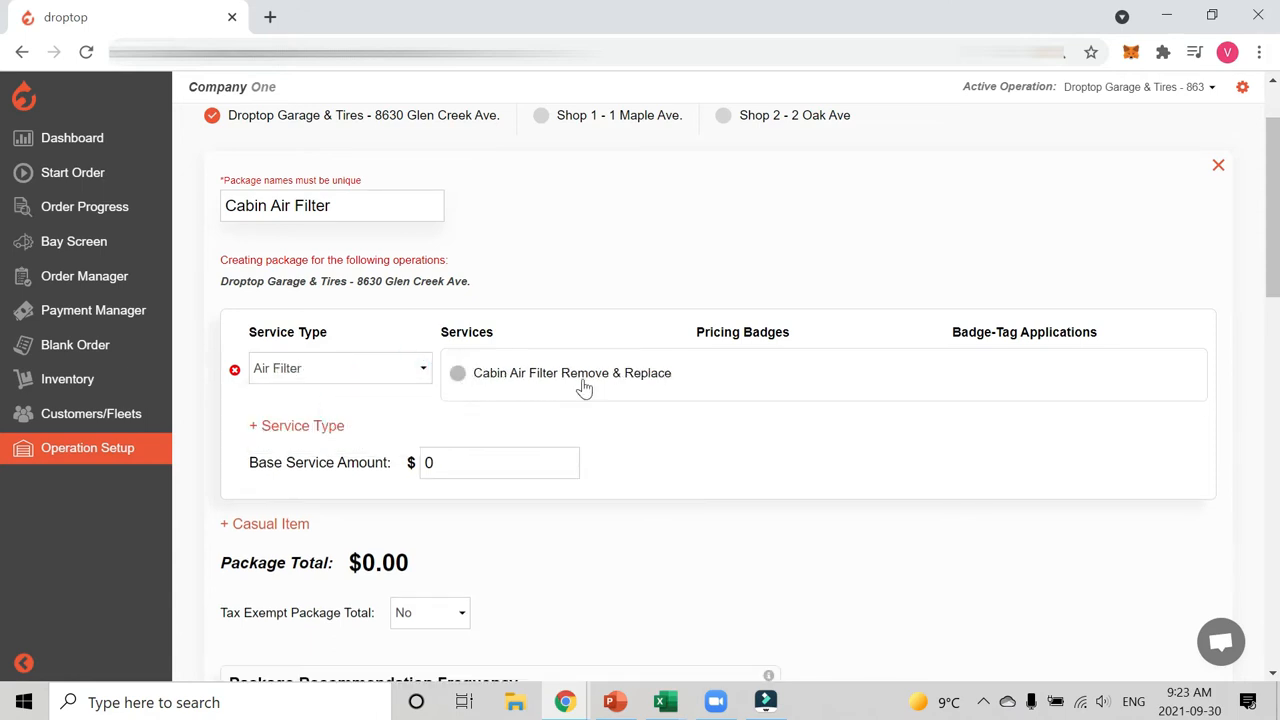
left_click(459, 374)
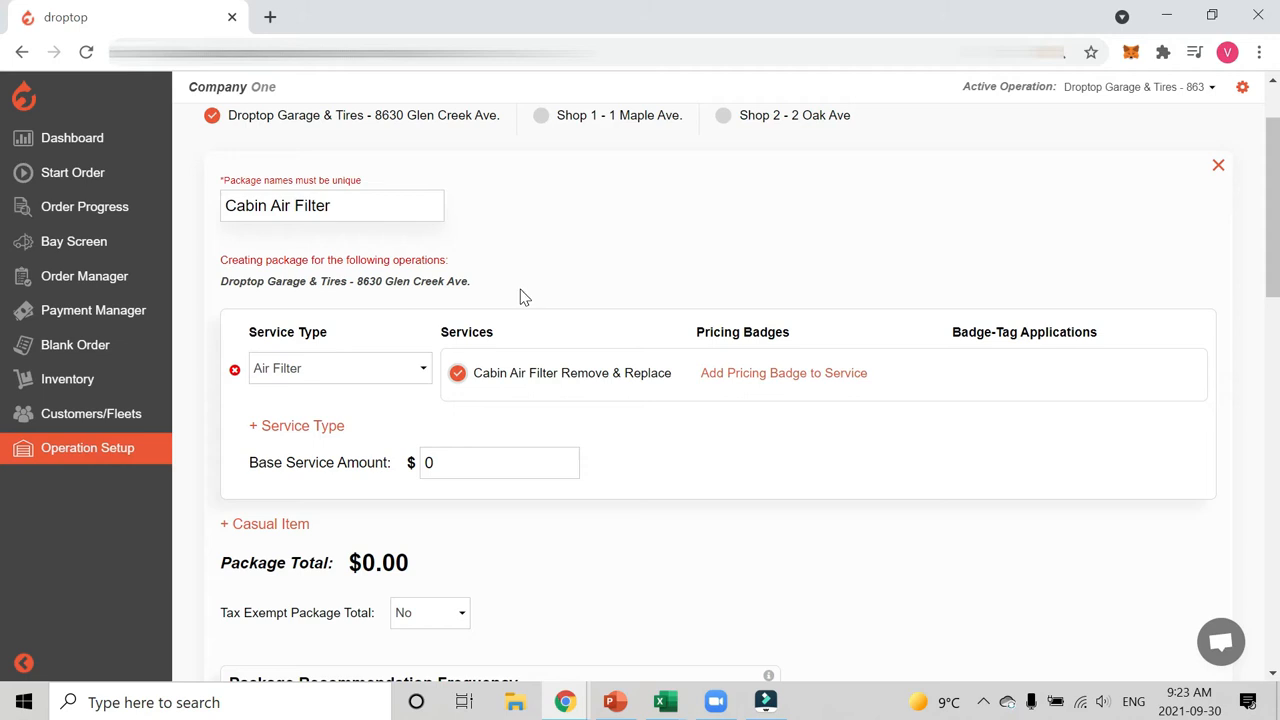
Try a base service amount of $40 for the Cabin Air Filter package, and reset it to 0.
left_click(466, 463)
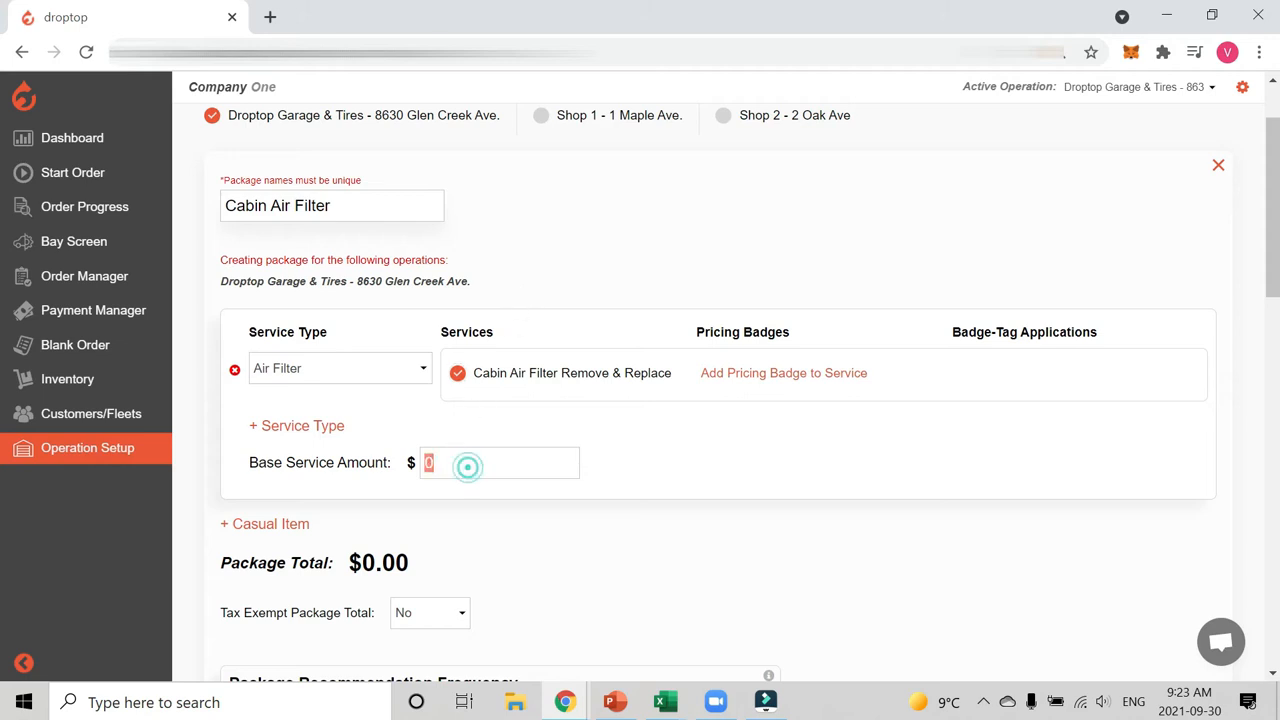
type("40")
left_click(720, 440)
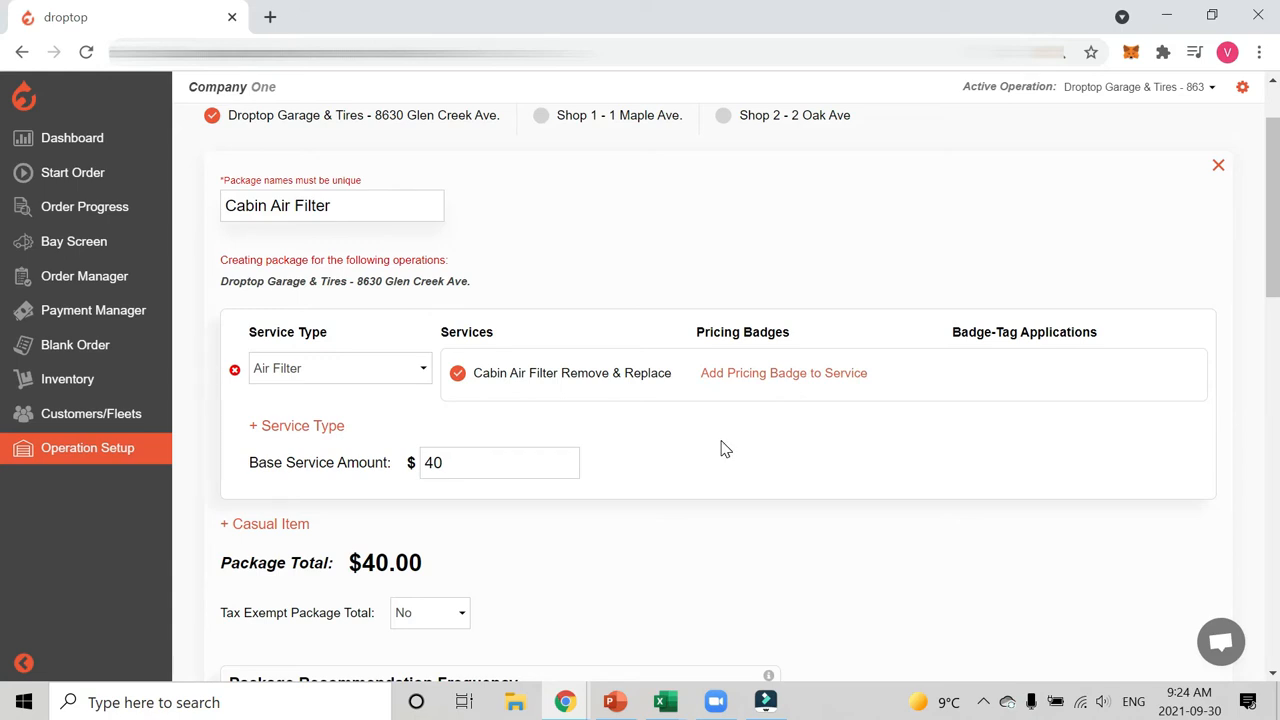
double_click(514, 462)
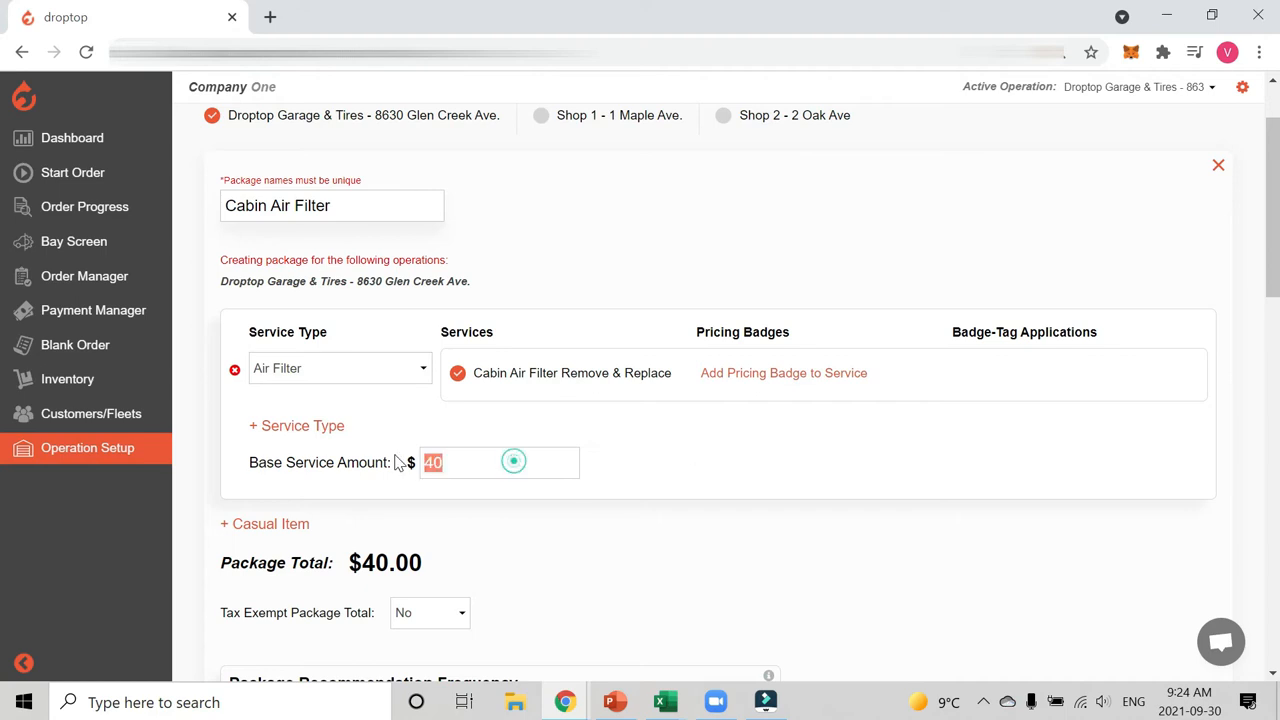
key("BackSpace")
type("0")
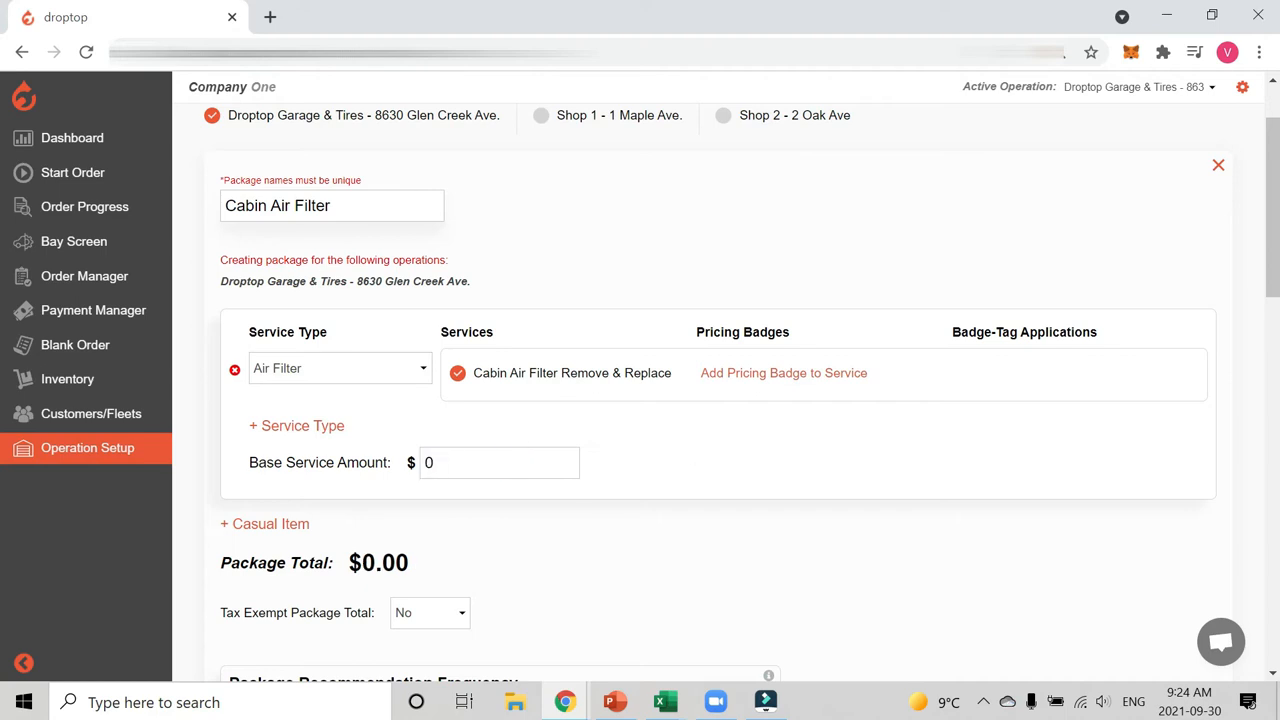
left_click(757, 426)
Add a Retail pricing badge to the Cabin Air Filter Remove & Replace service.
left_click(788, 373)
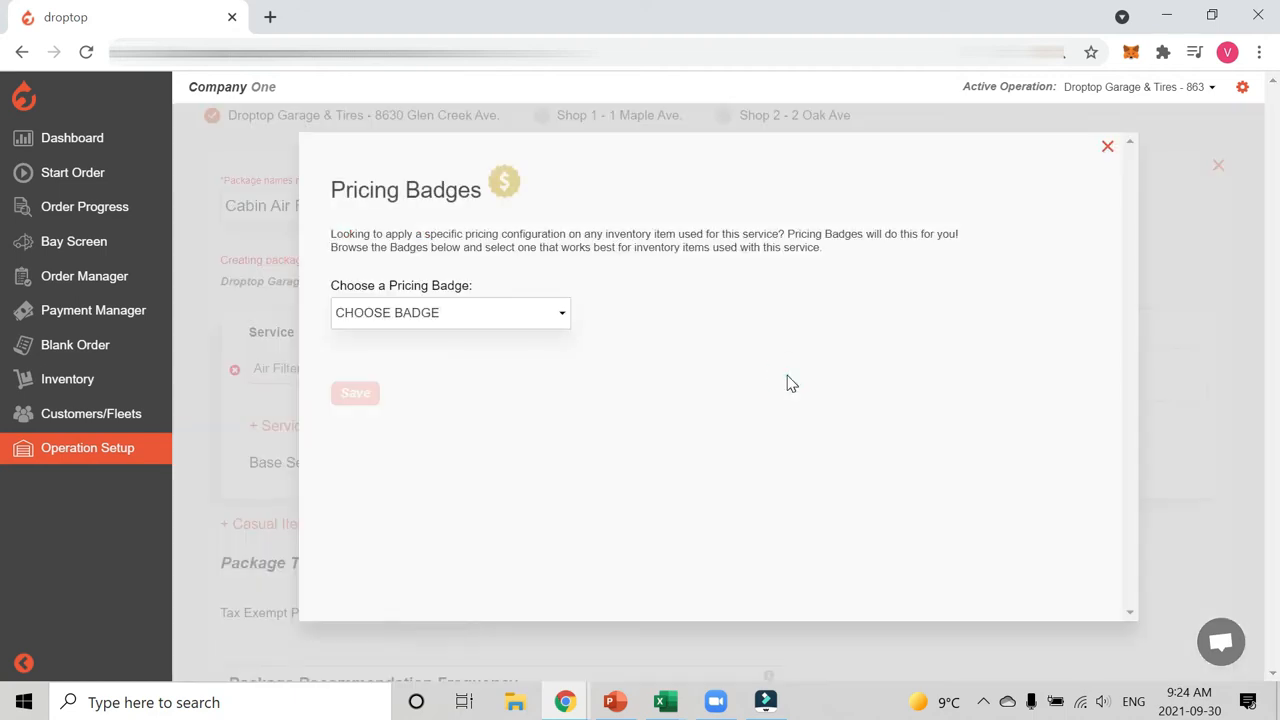
left_click(521, 329)
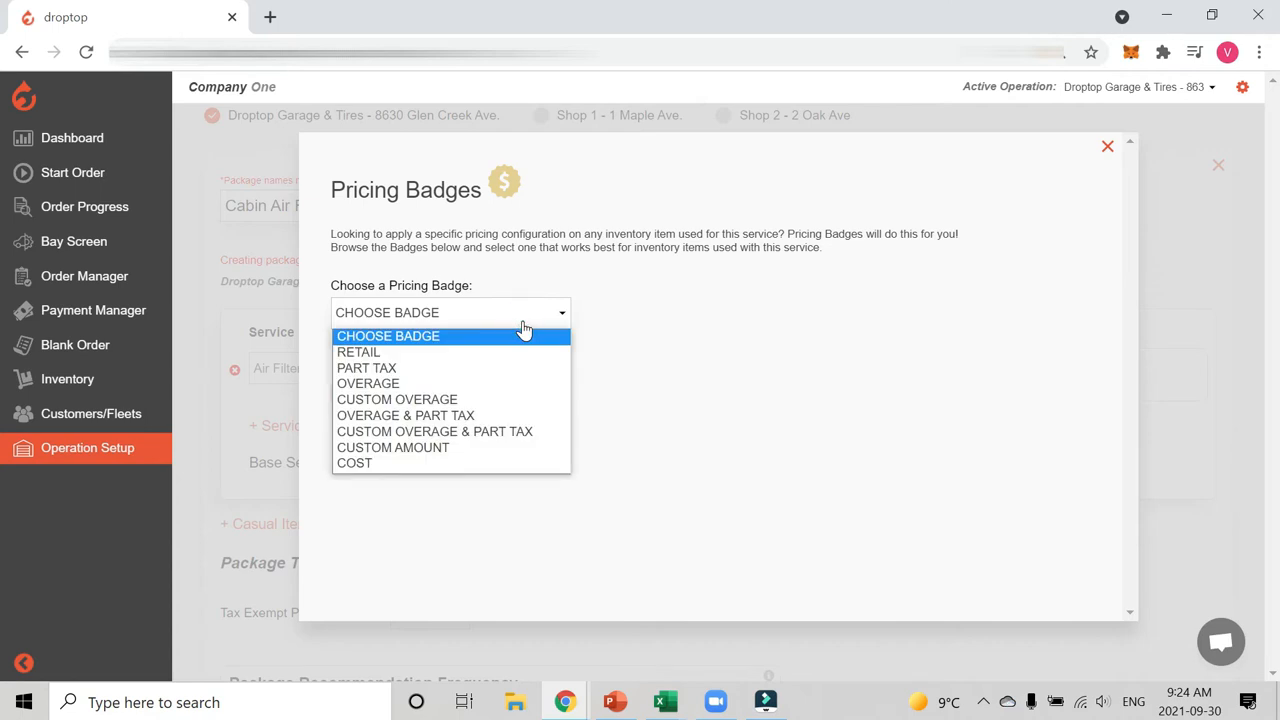
left_click(398, 355)
left_click(358, 418)
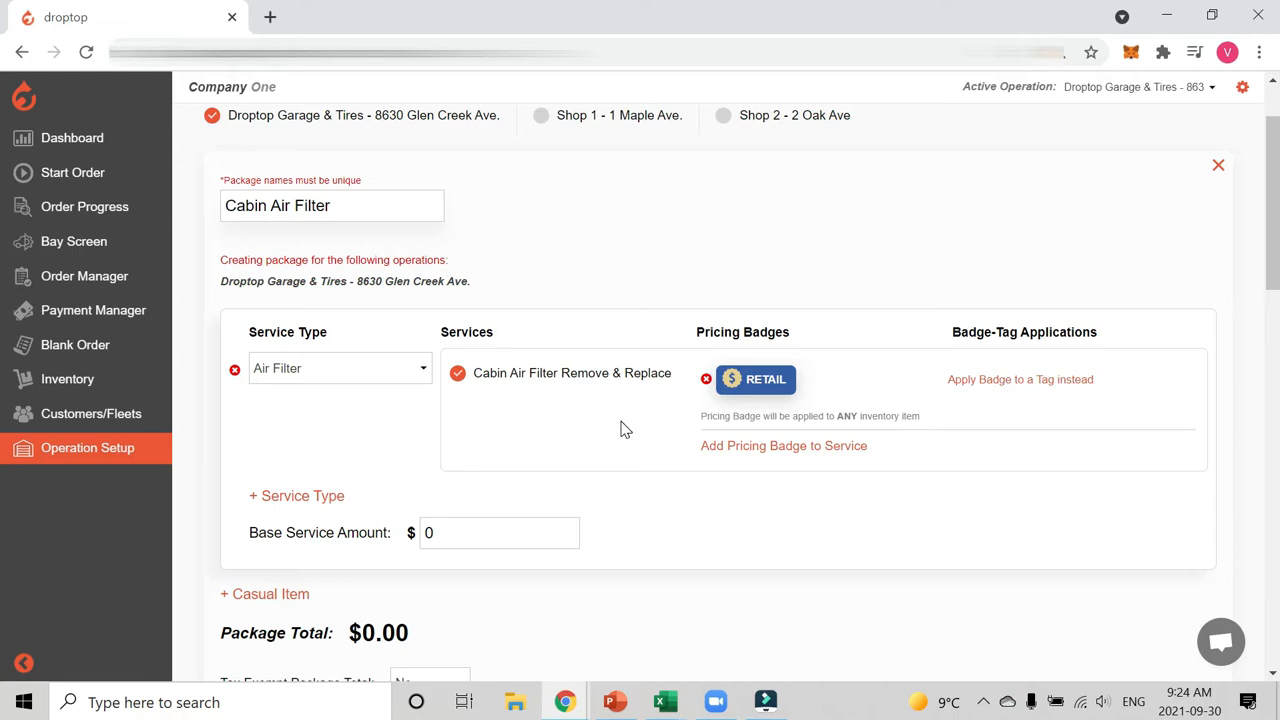
Save the Cabin Air Filter package and confirm creating it for the Droptop Garage & Tires operation.
scroll(557, 408, "down", 1)
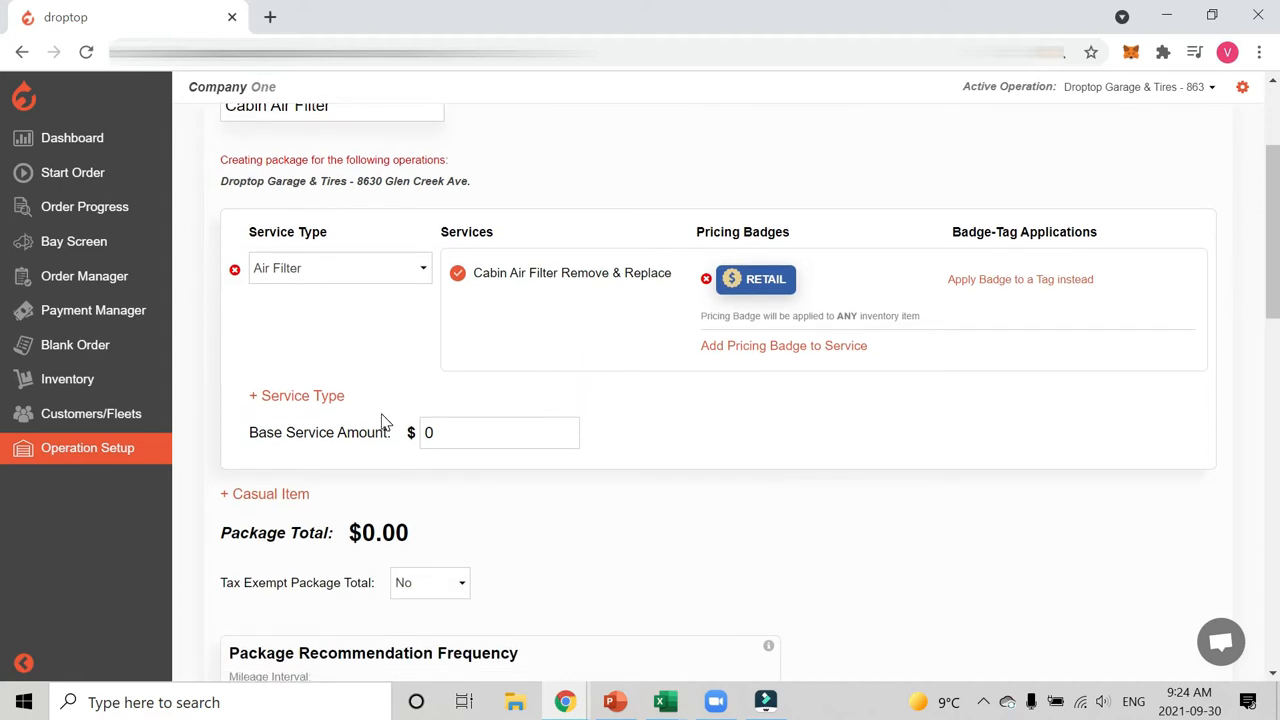
scroll(383, 422, "down", 1)
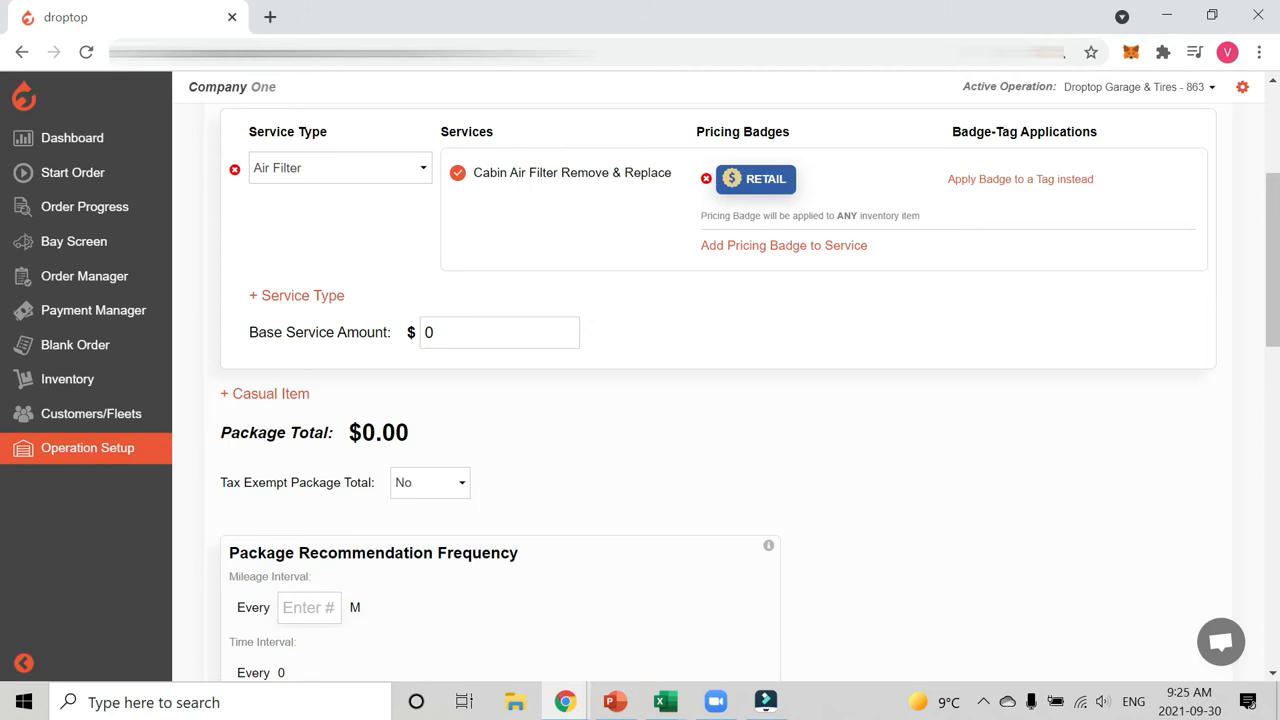
scroll(420, 437, "down", 3)
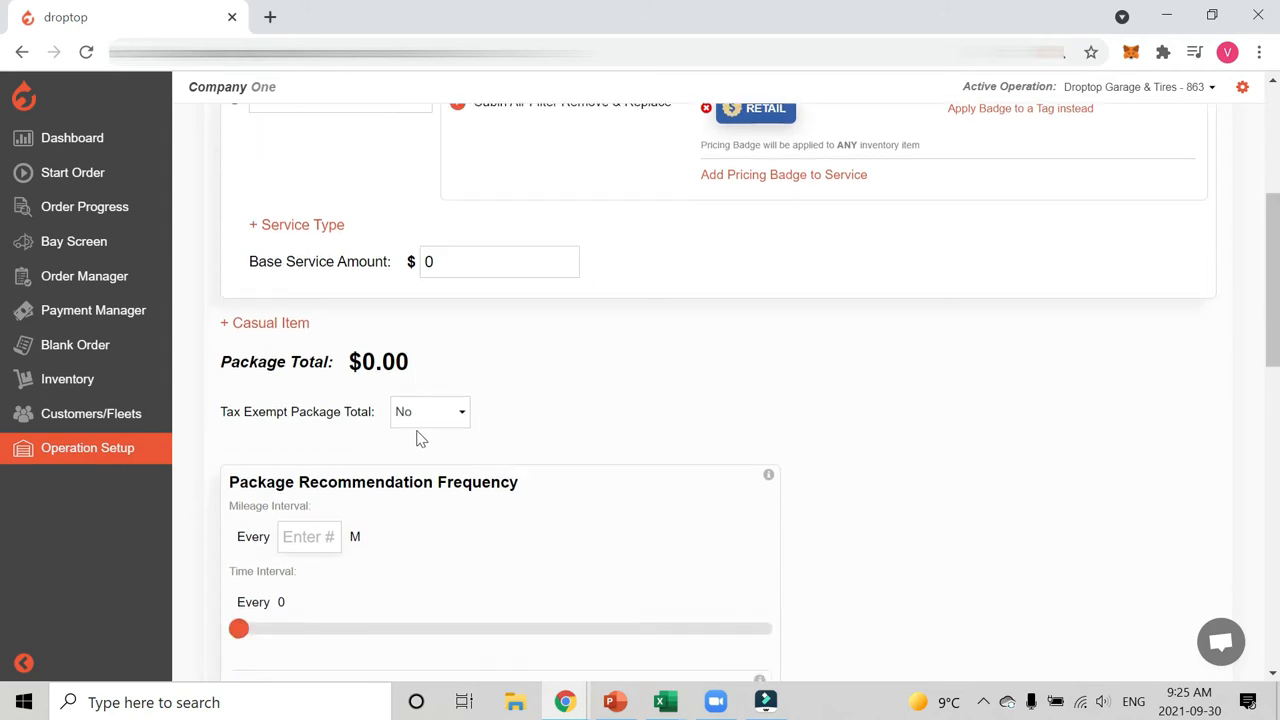
left_click(247, 599)
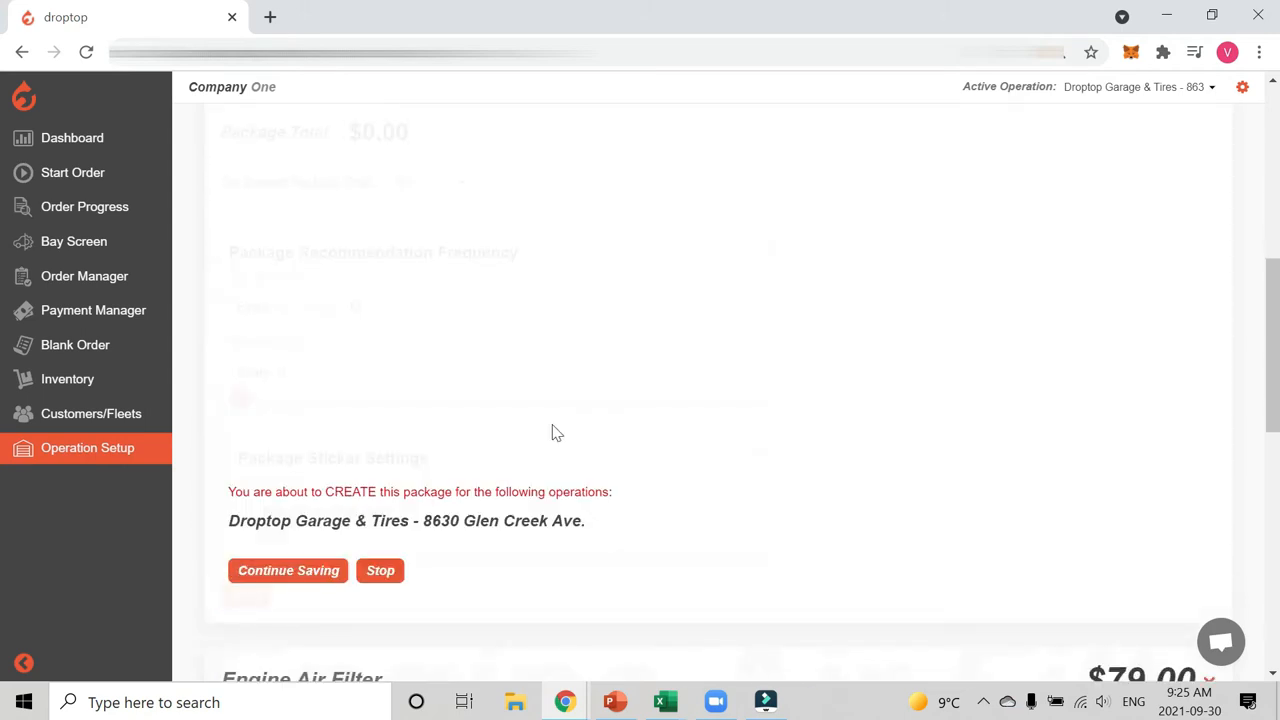
left_click(305, 572)
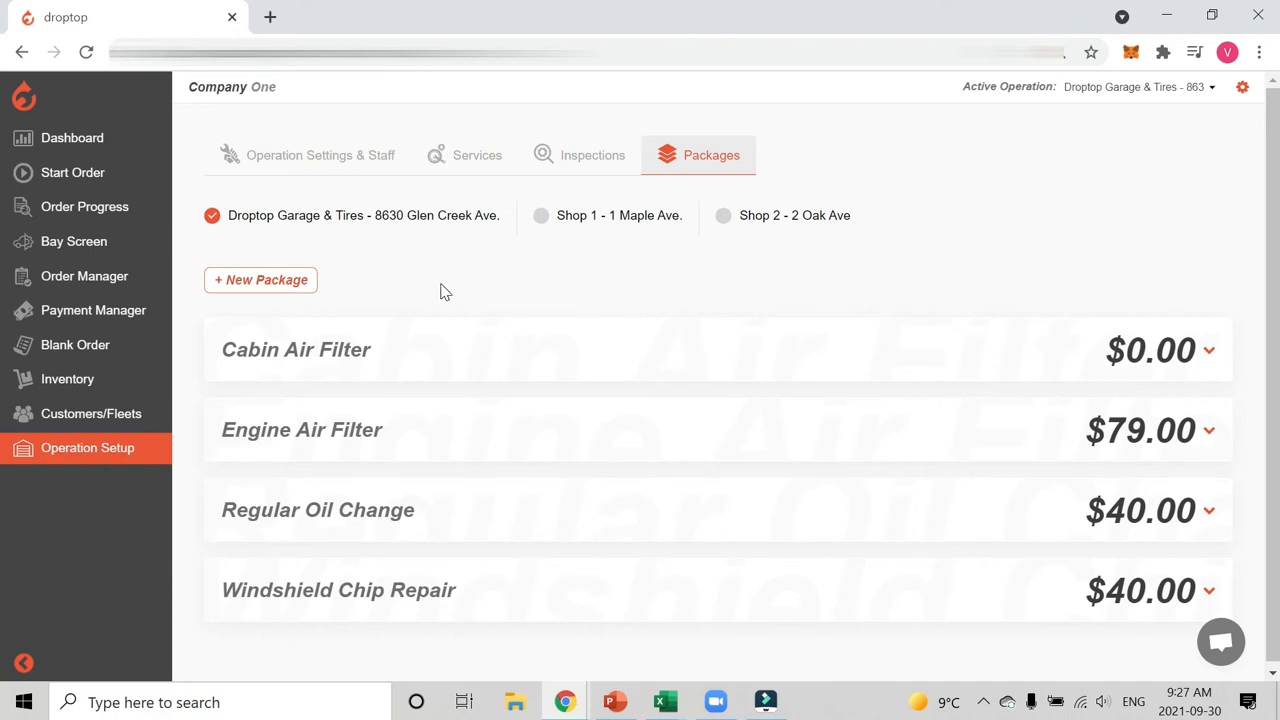
Start a new package named "Synthetic Oil Change" and set its service type to Lubrication System.
left_click(288, 280)
left_click(354, 306)
type("Synthetic Oil CHange")
left_click(340, 305)
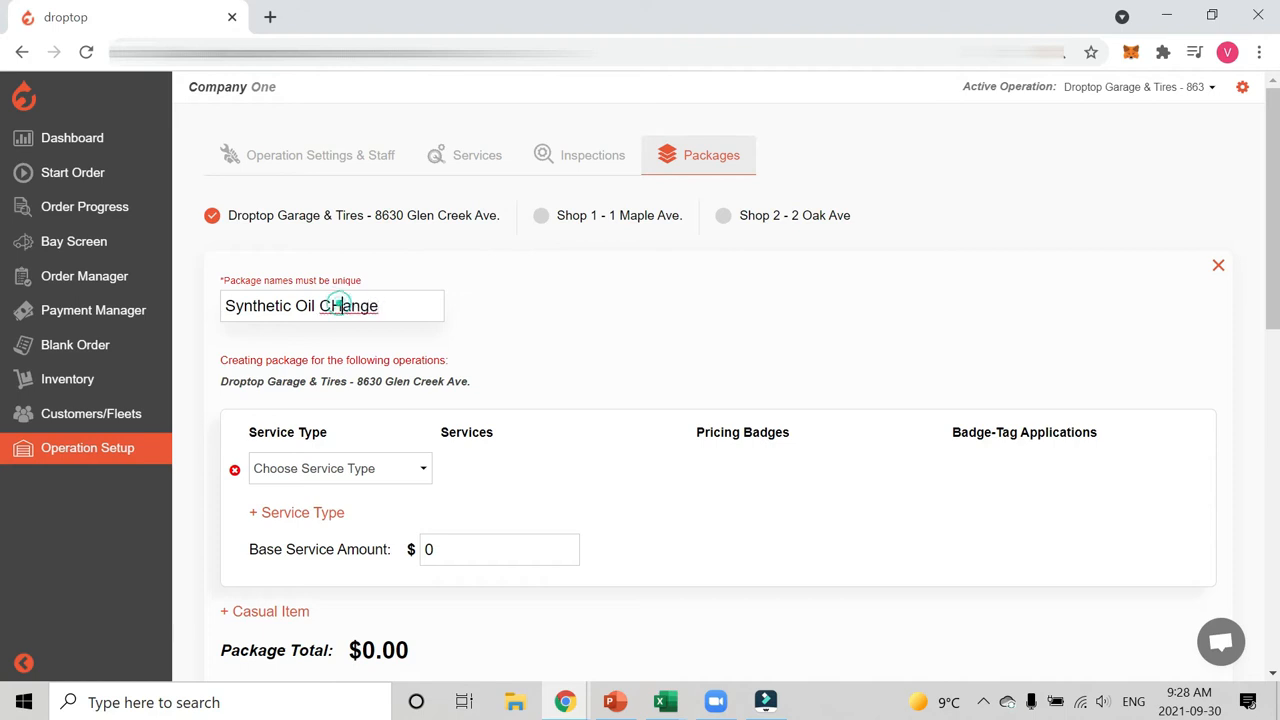
key("Delete")
type("h")
left_click_drag(276, 306, 376, 306)
left_click(430, 305)
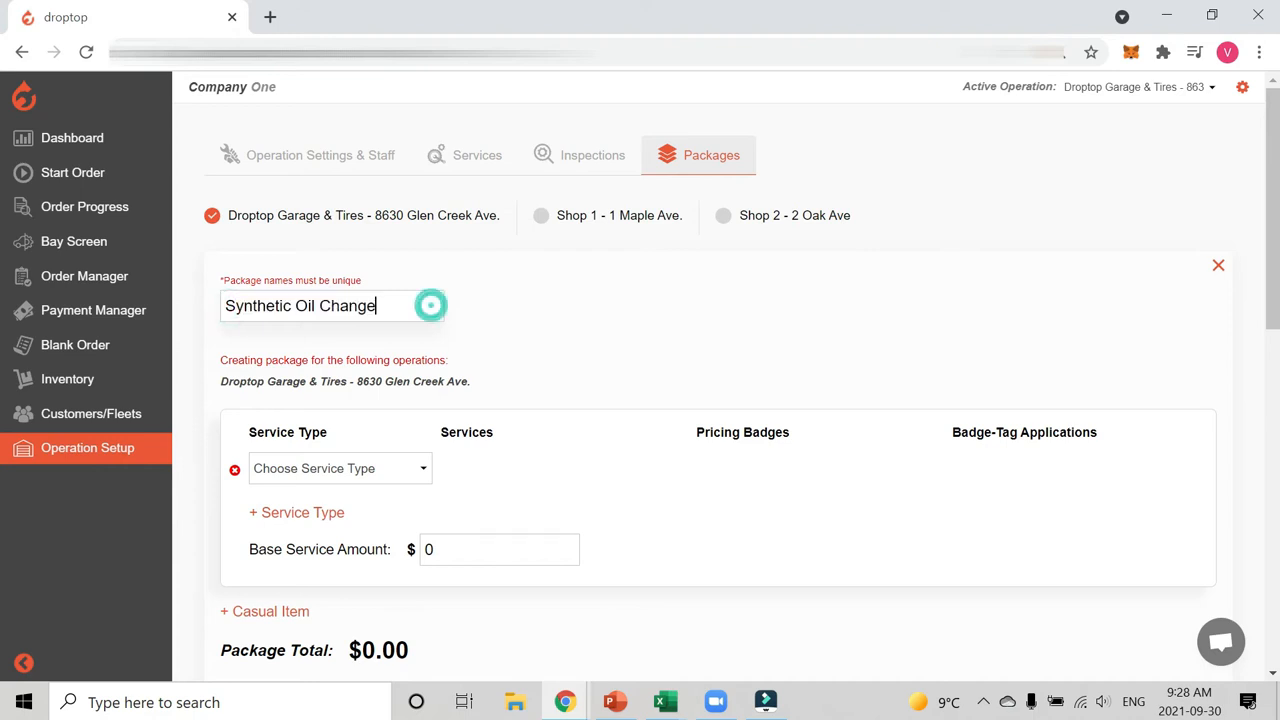
left_click_drag(412, 305, 221, 306)
left_click(423, 305)
left_click_drag(376, 305, 245, 307)
left_click(421, 305)
left_click(421, 470)
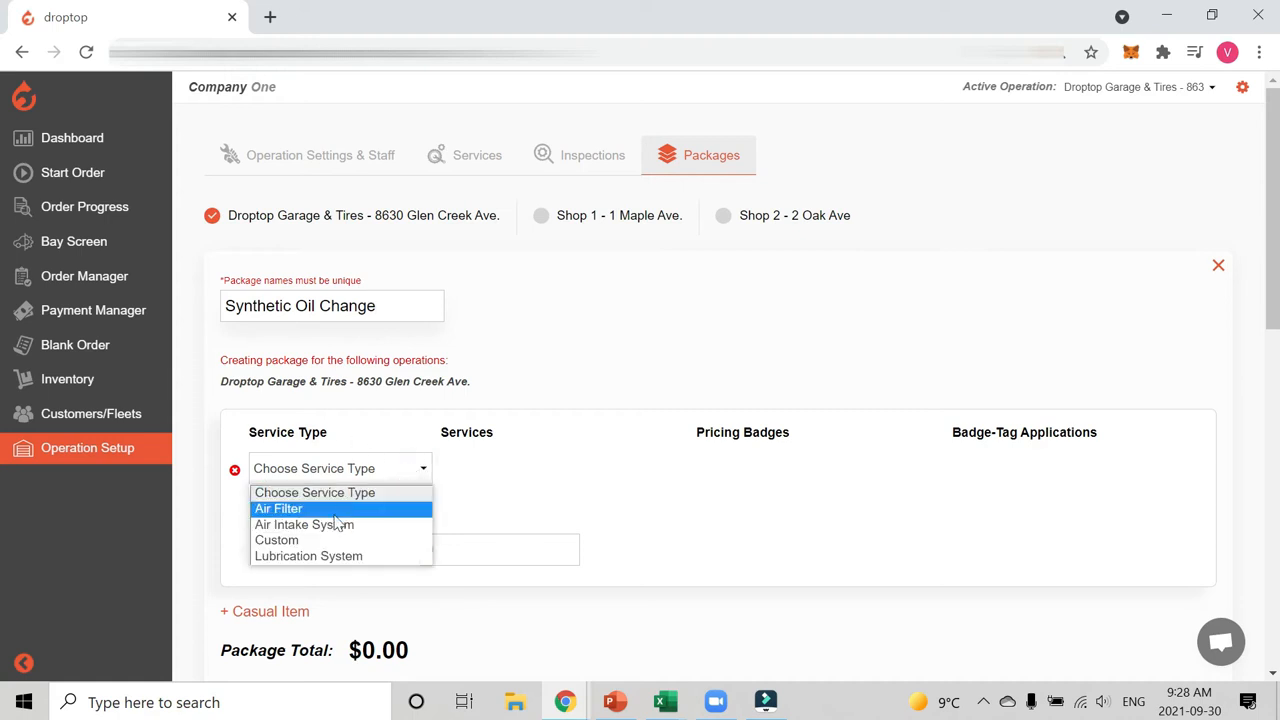
left_click(326, 558)
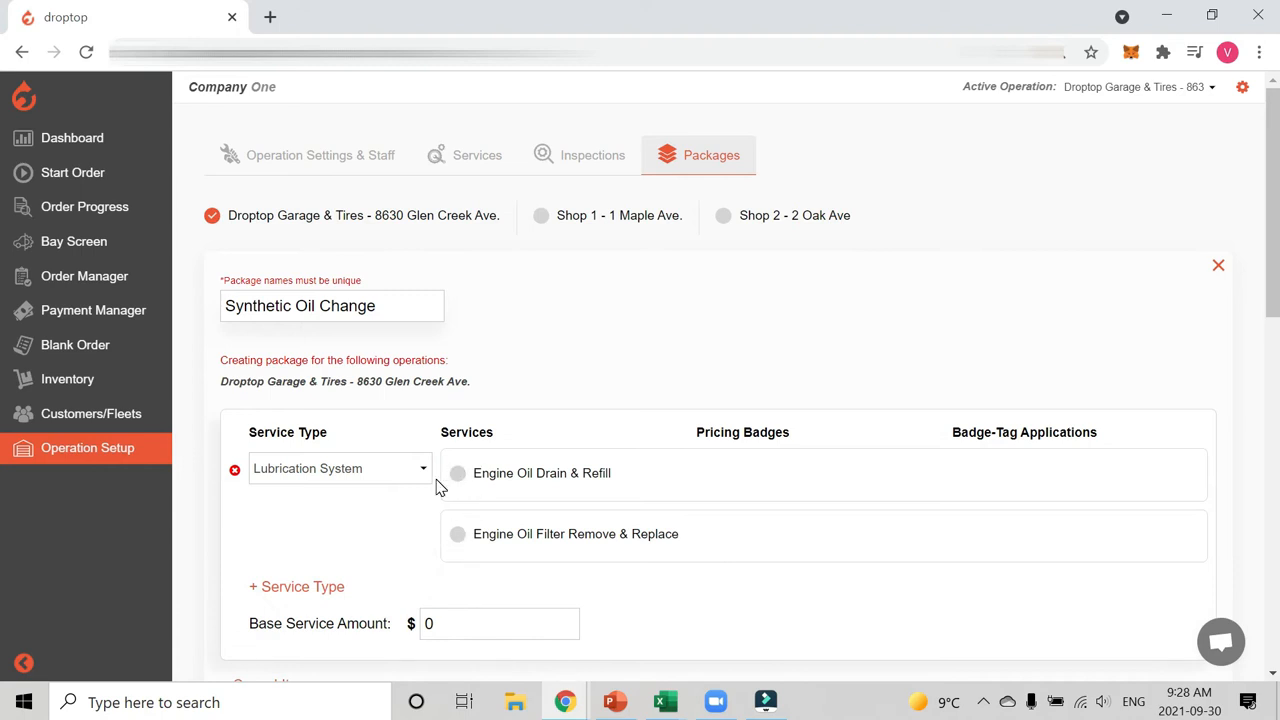
Try the Air Filter and Air Intake System service types, and return to Lubrication System.
left_click(424, 470)
left_click(320, 508)
left_click(380, 469)
left_click(352, 494)
left_click(392, 470)
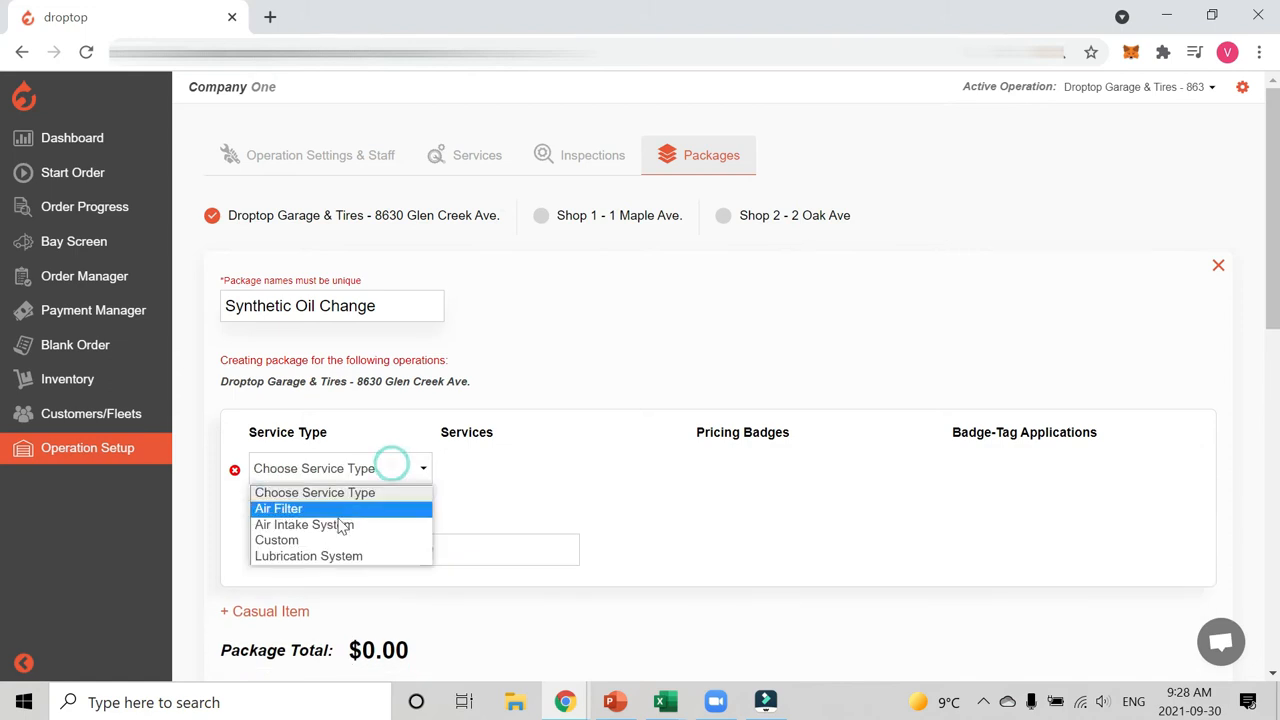
left_click(332, 525)
left_click(397, 478)
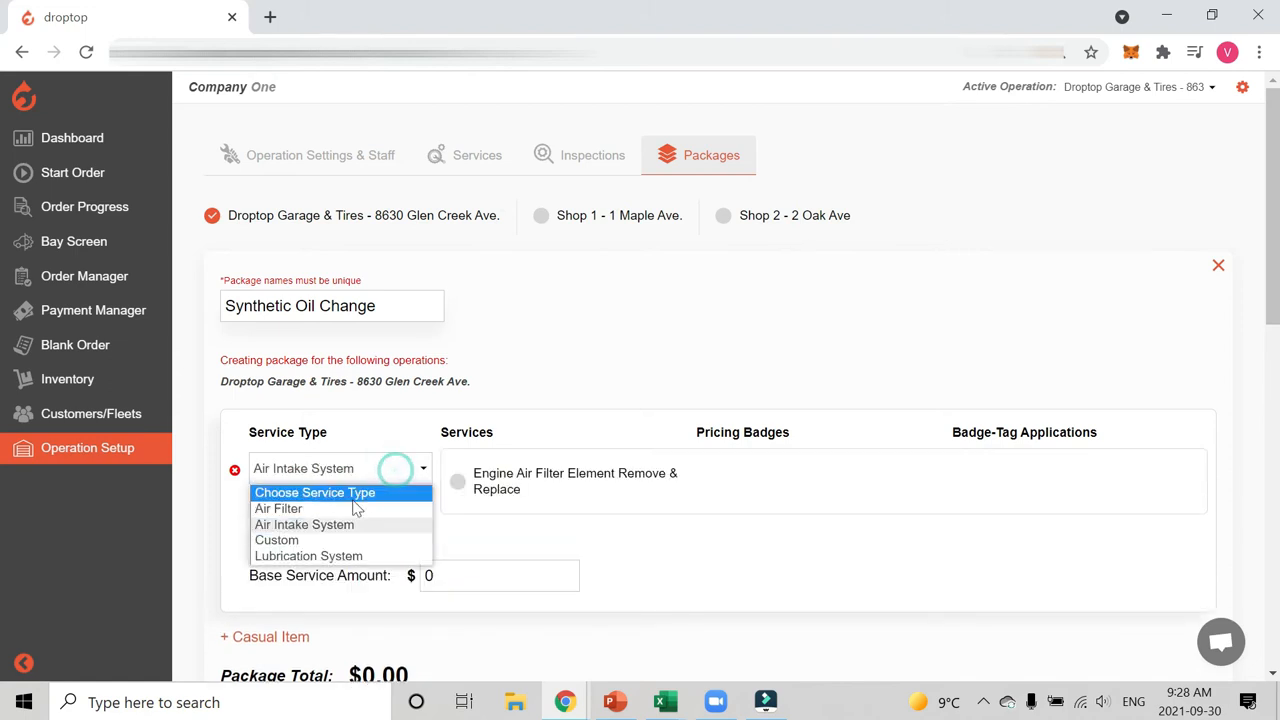
left_click(330, 556)
Include the Engine Oil Drain & Refill and Engine Oil Filter Remove & Replace services, and set the base service amount to $89.
scroll(571, 443, "down", 1)
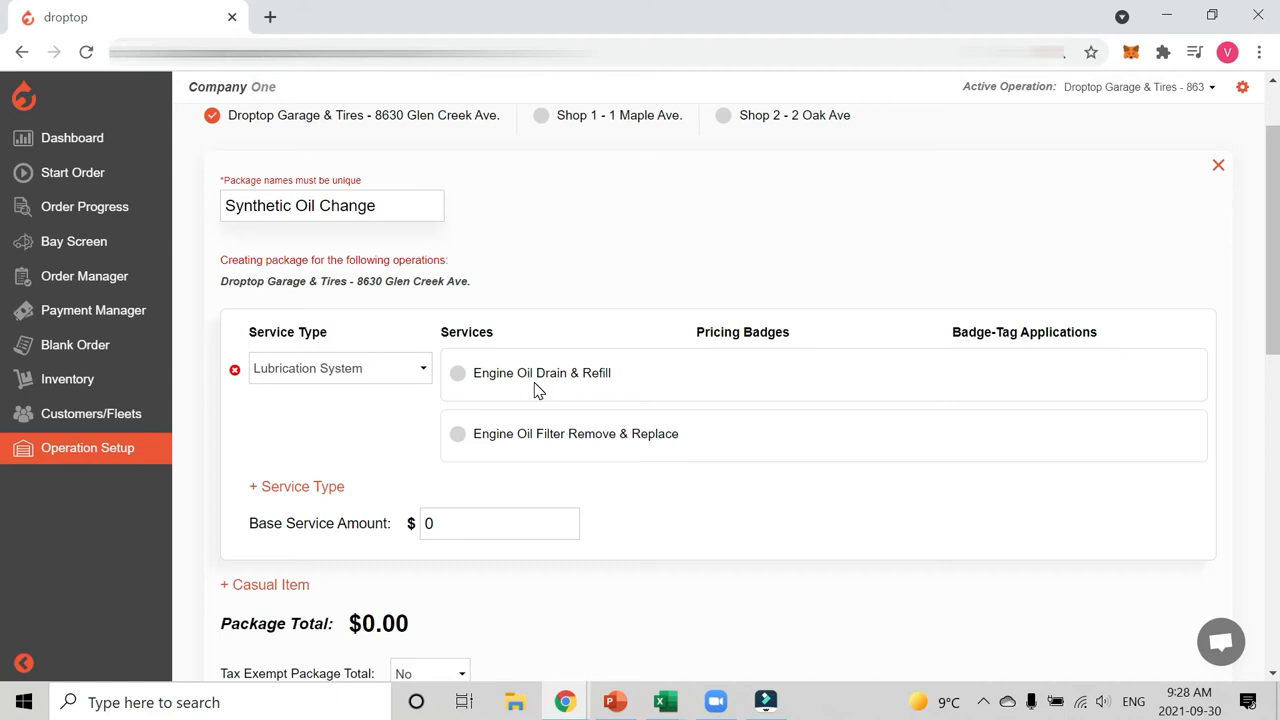
left_click(461, 377)
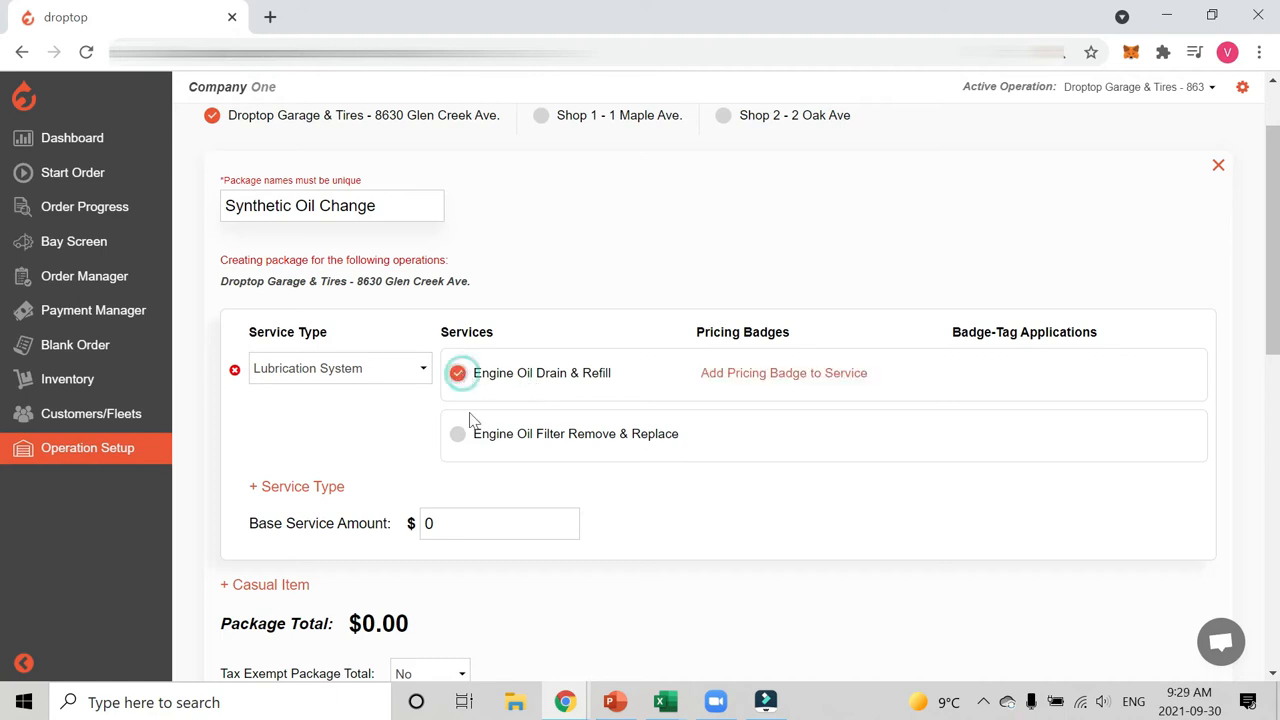
left_click(458, 441)
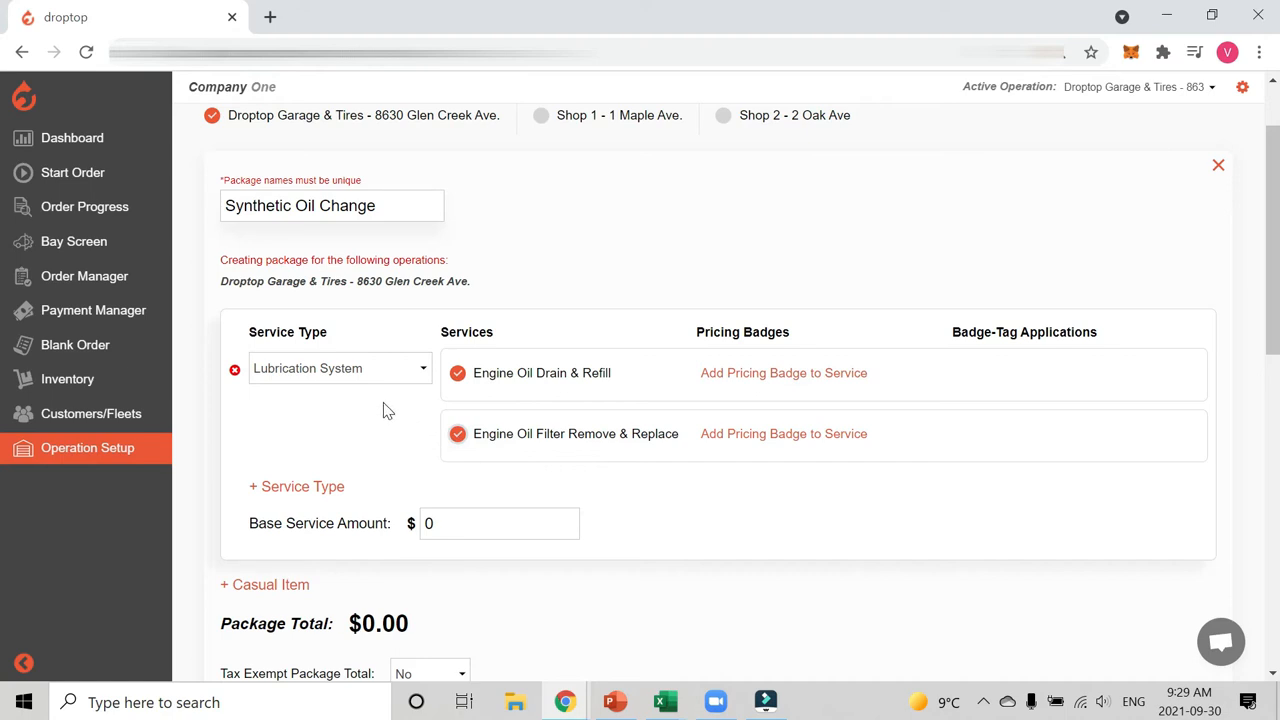
left_click_drag(436, 524, 403, 527)
type("89")
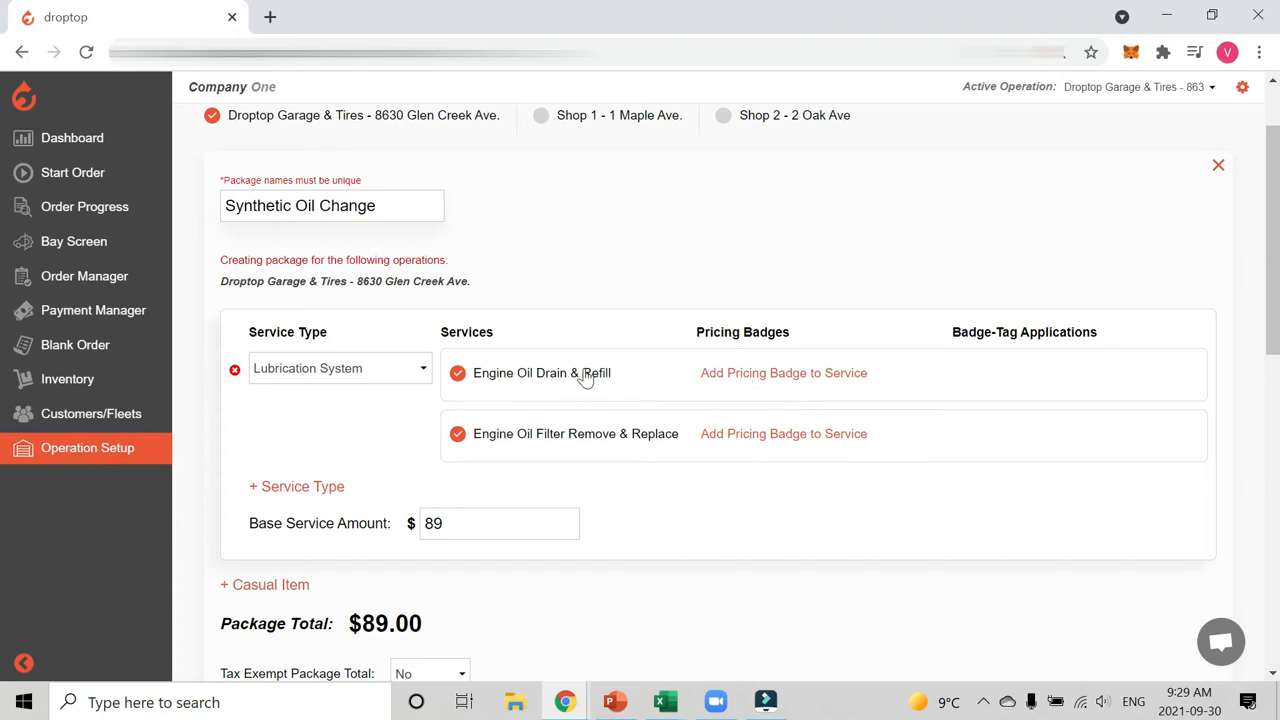
Add an Overage pricing badge with an included amount of 5 to the Engine Oil Drain & Refill service.
left_click(805, 380)
left_click(519, 316)
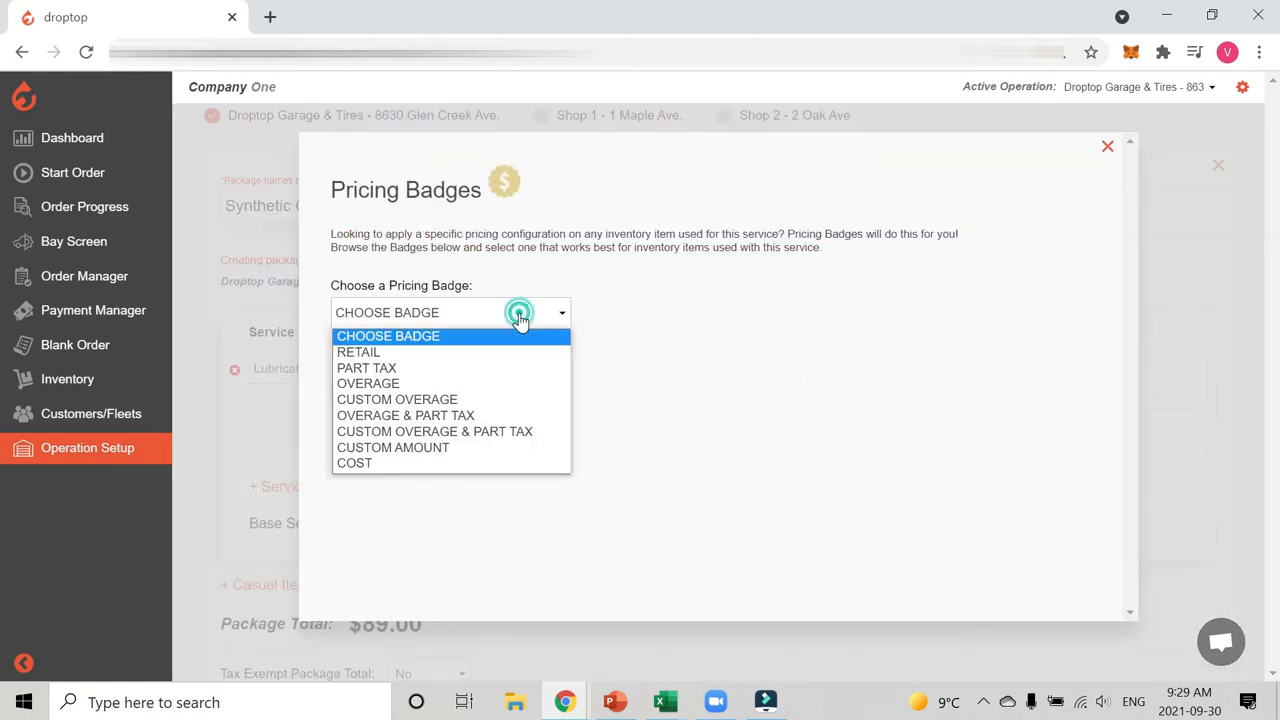
left_click(426, 388)
left_click_drag(357, 360, 472, 428)
left_click(510, 394)
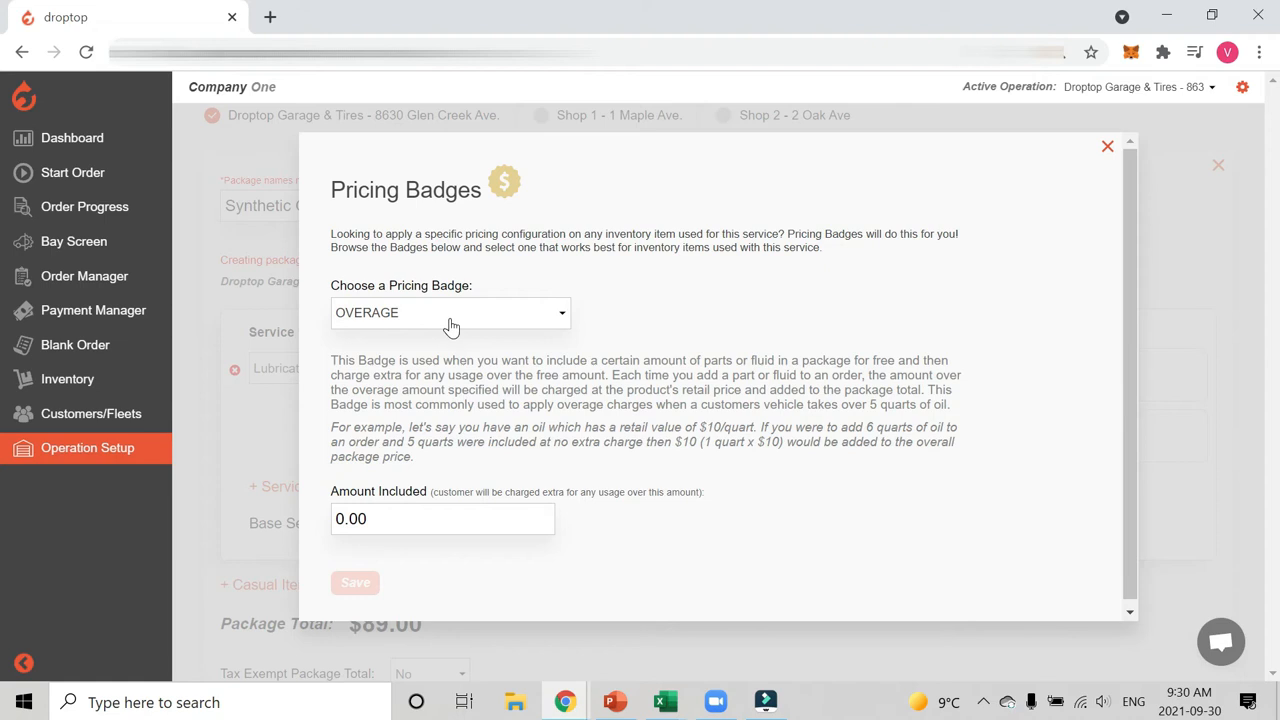
left_click(330, 527)
type("5")
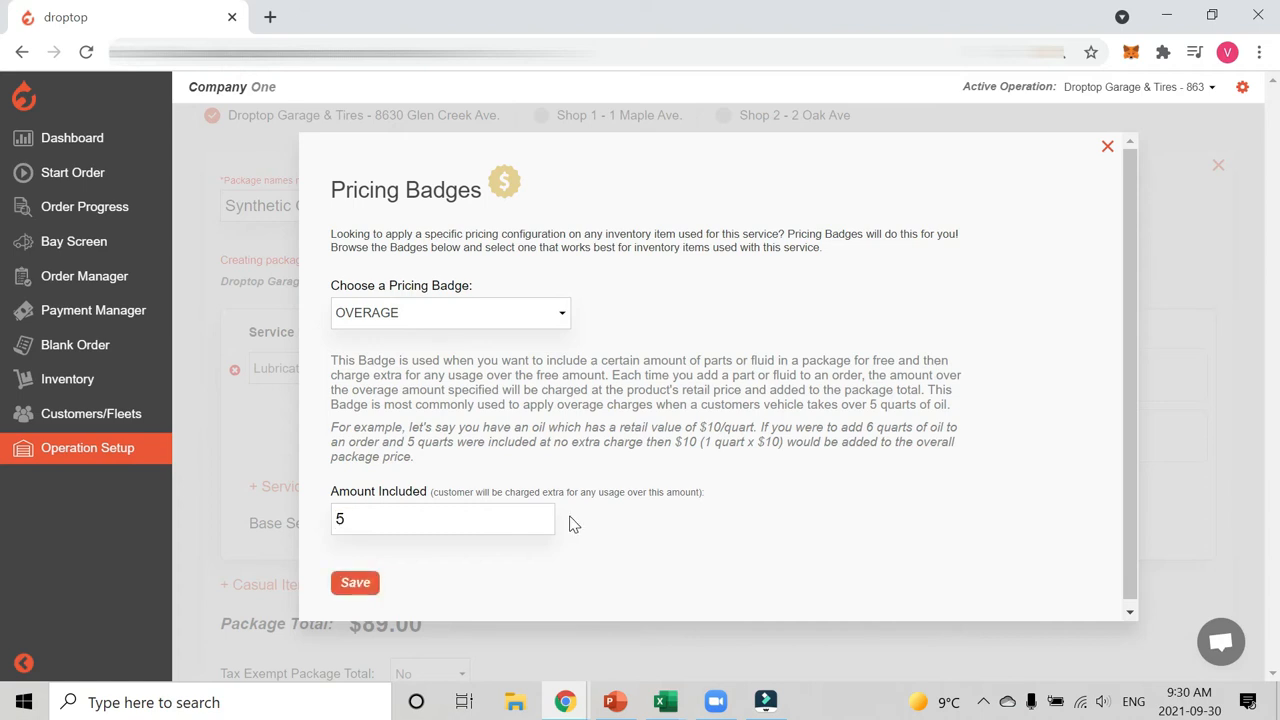
left_click(355, 583)
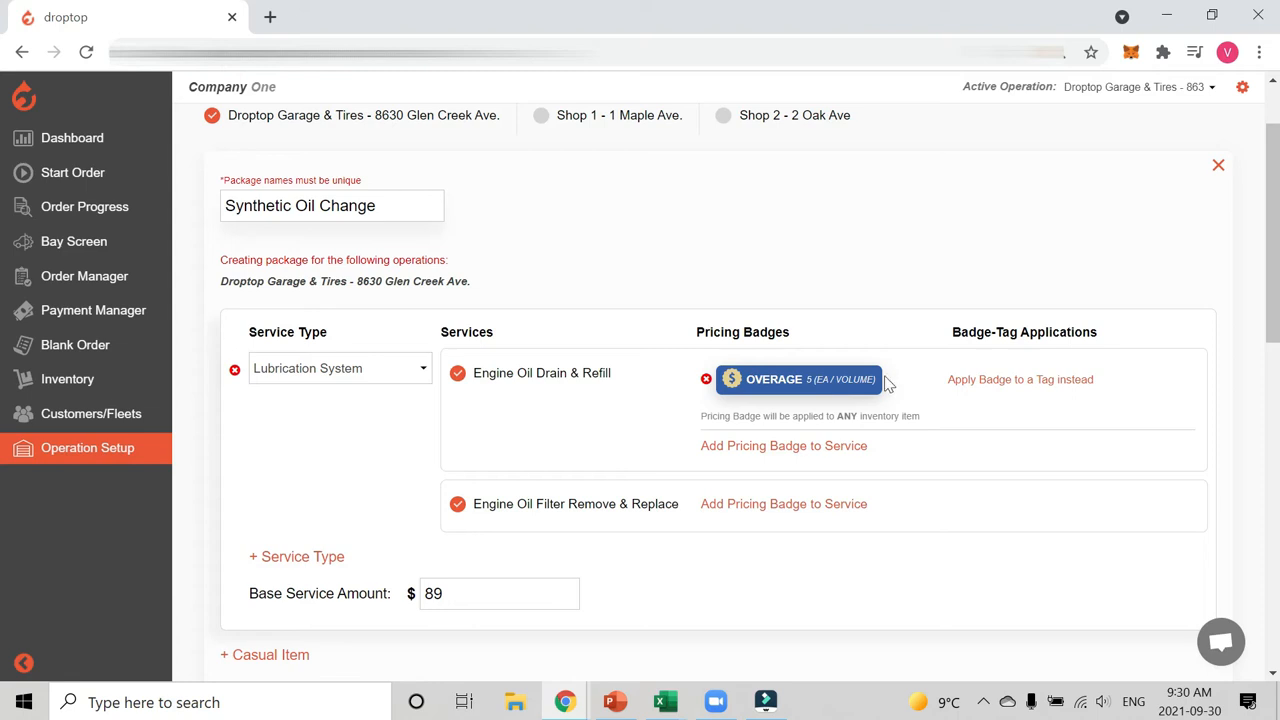
Add a Retail pricing badge to the Engine Oil Filter Remove & Replace service.
left_click(812, 508)
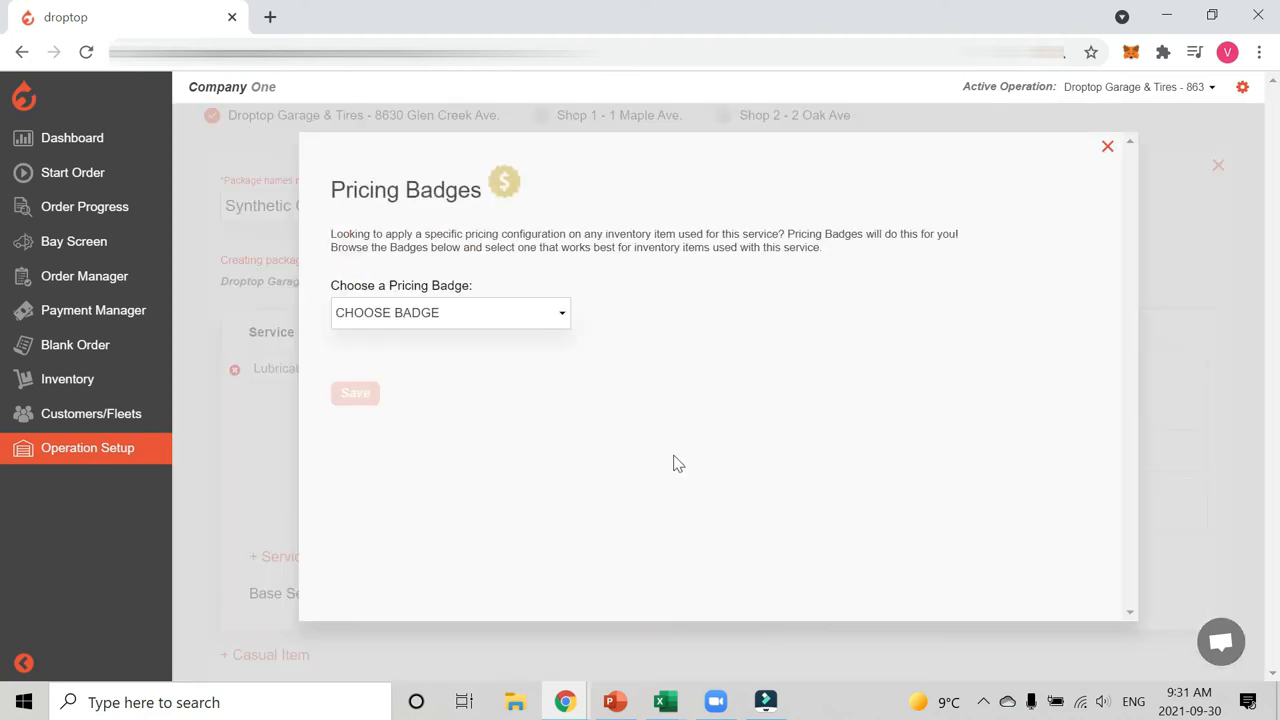
left_click(498, 318)
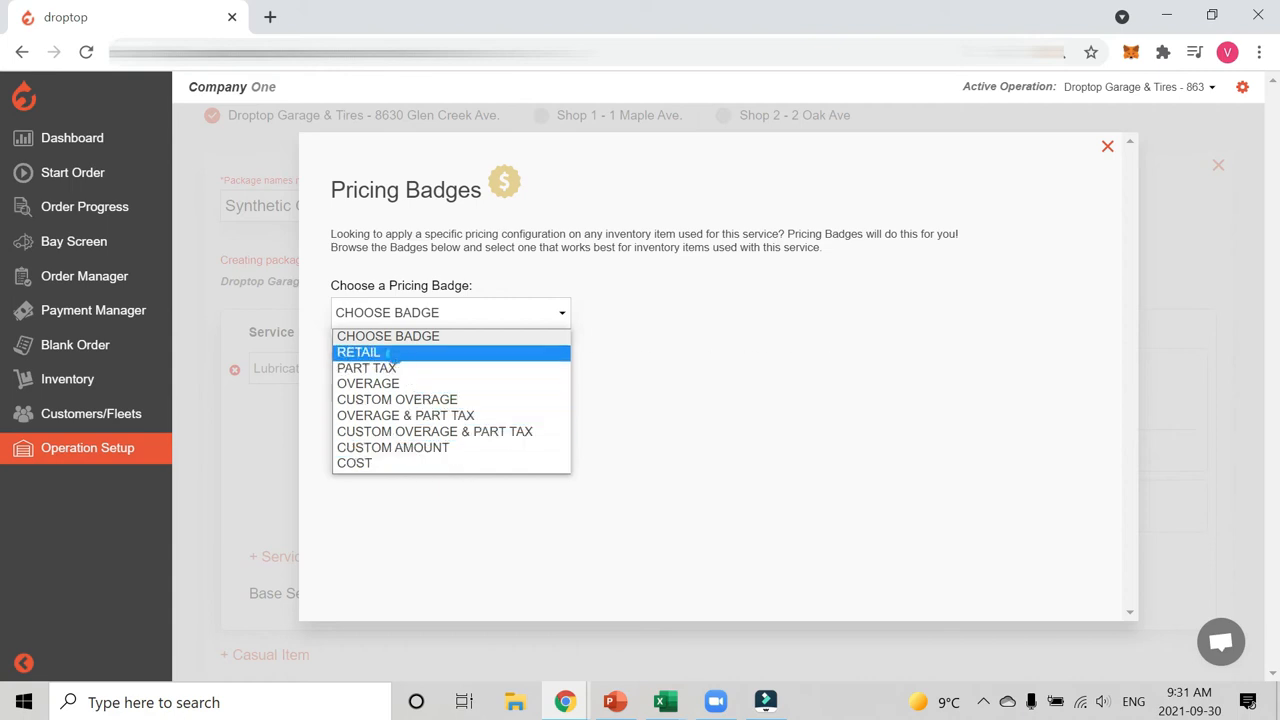
left_click(388, 353)
left_click(356, 416)
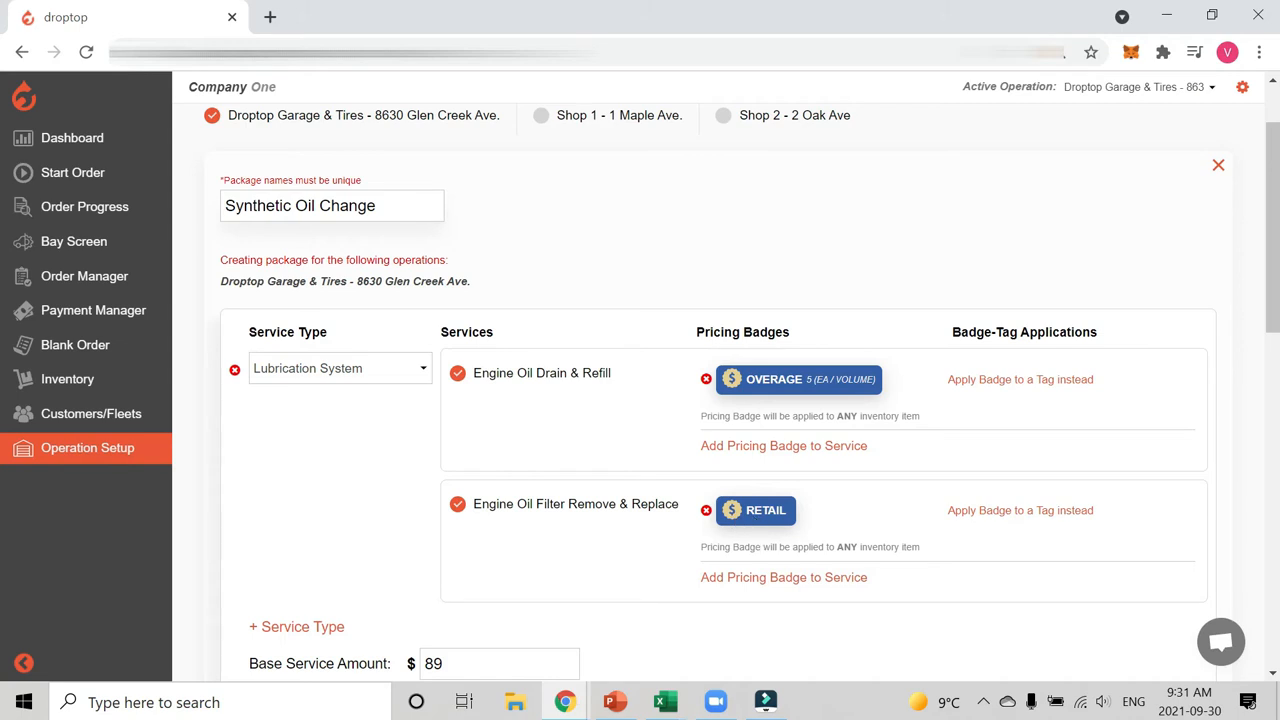
left_click_drag(744, 547, 937, 557)
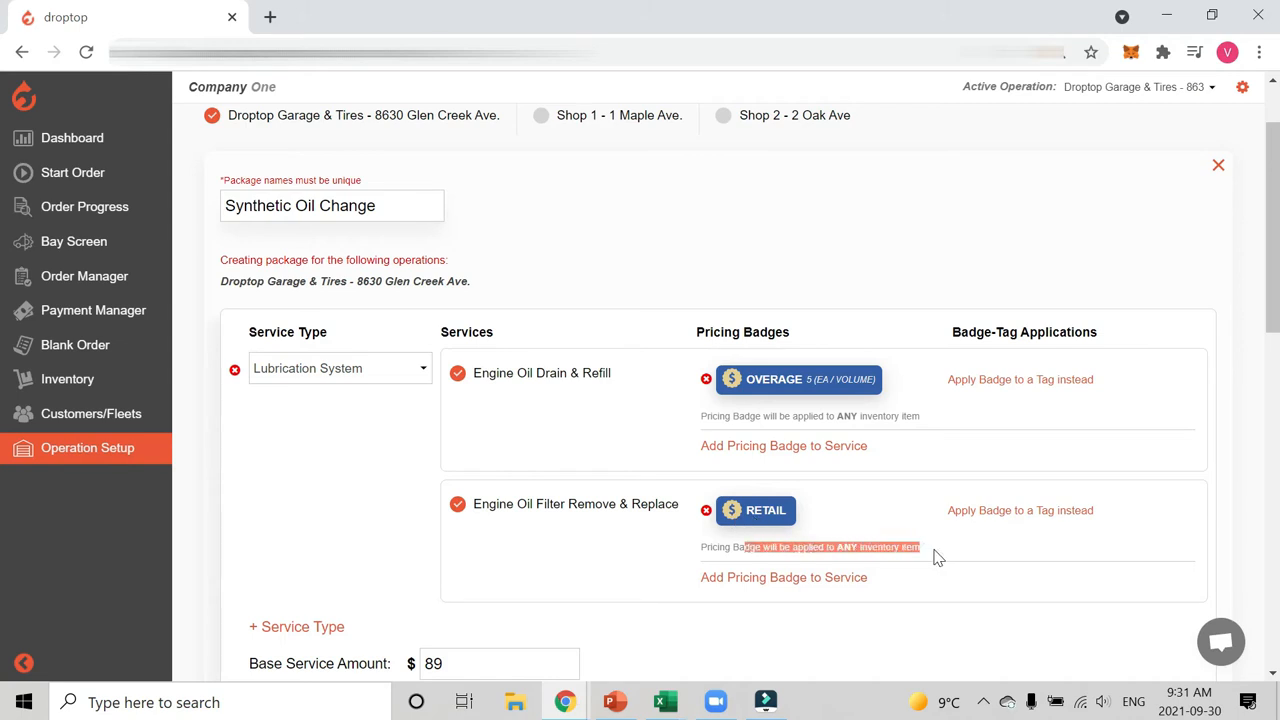
left_click(1014, 530)
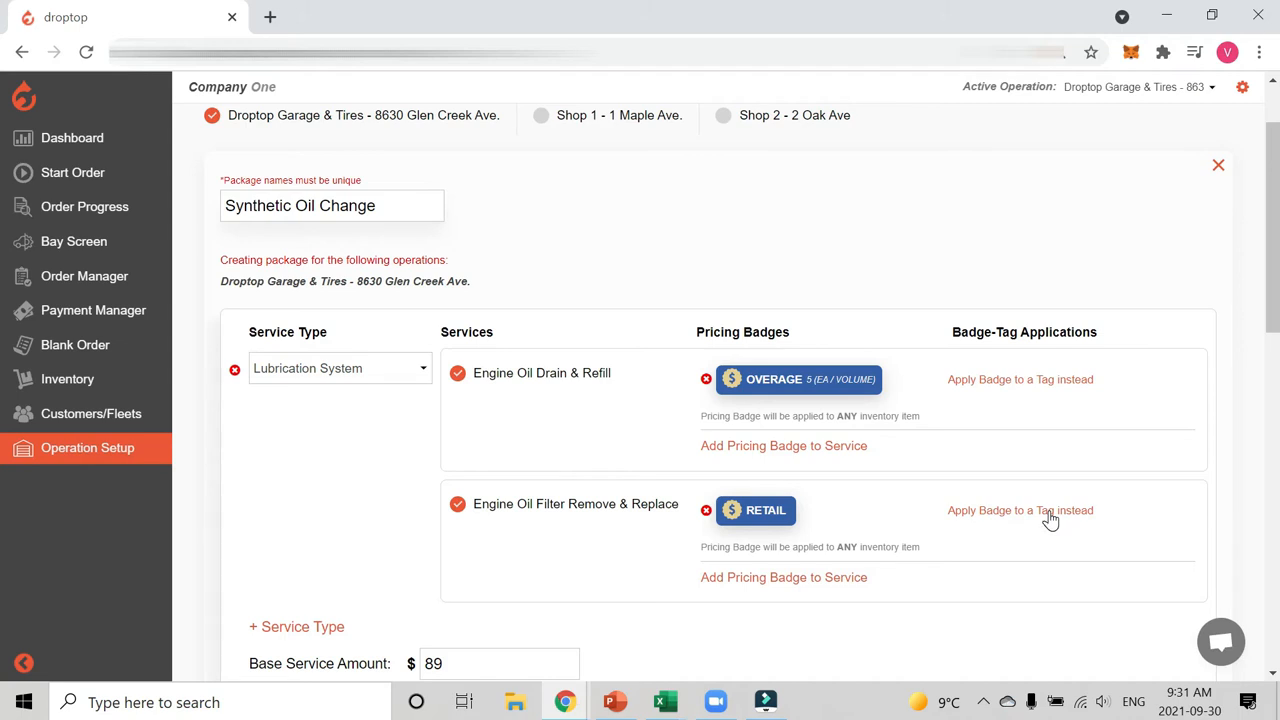
Limit the oil filter service's Retail badge to inventory items with the existing PREMIUM FILTER tag.
left_click(1060, 512)
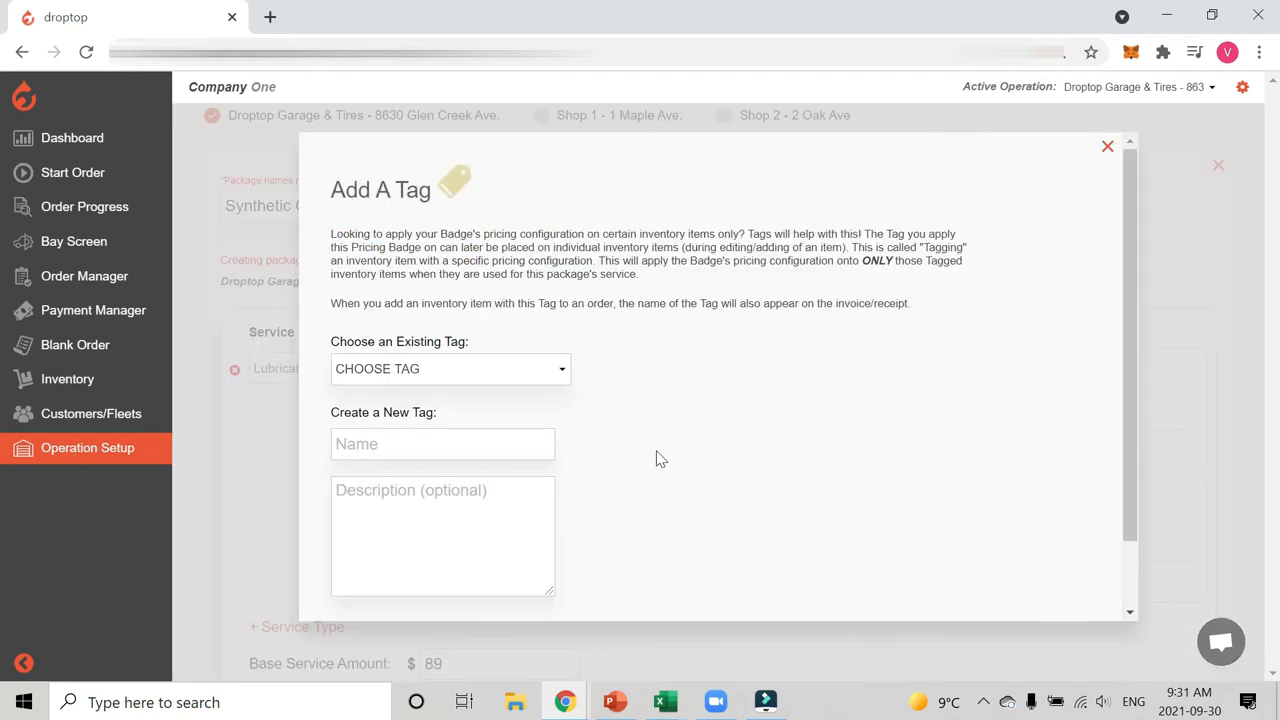
left_click(460, 372)
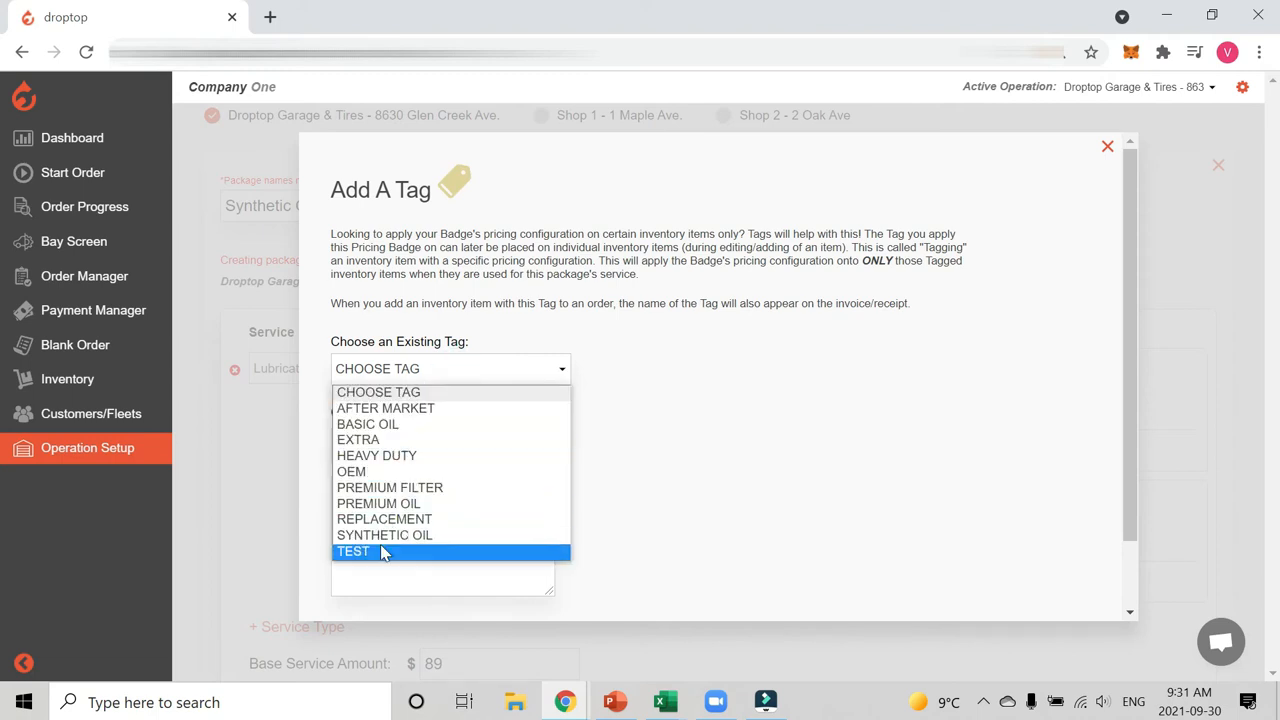
left_click(679, 390)
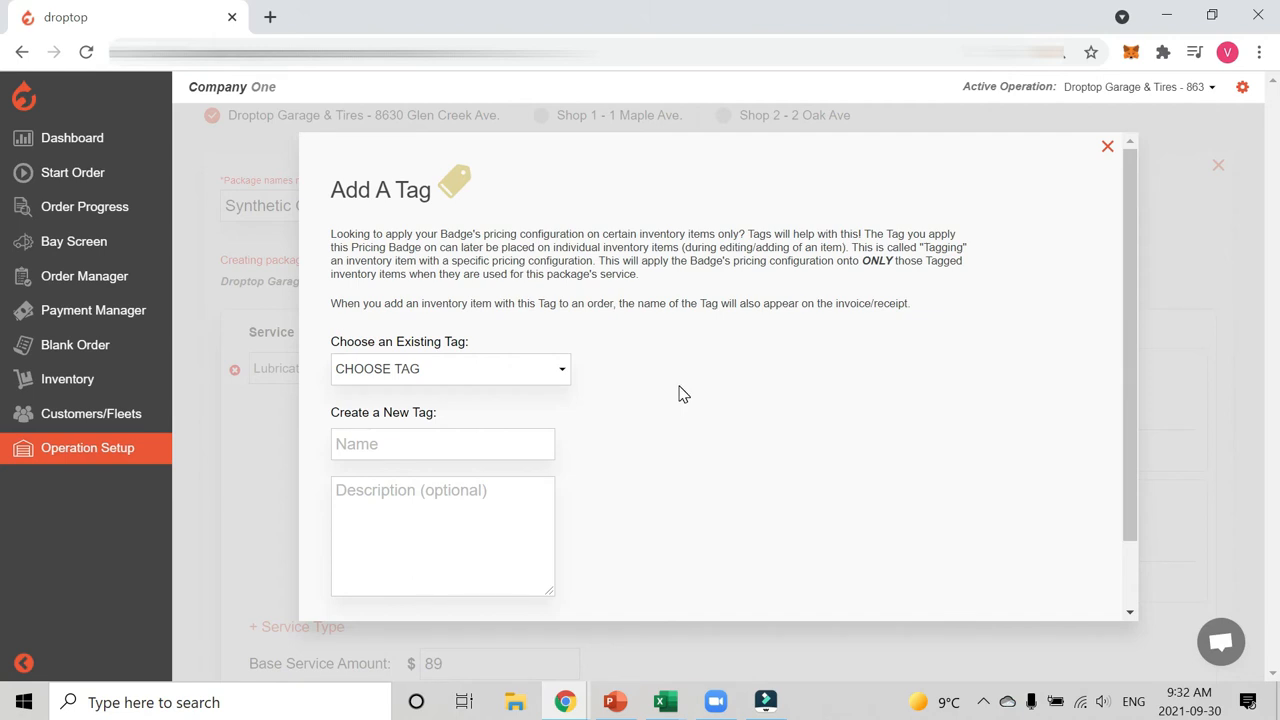
left_click(436, 372)
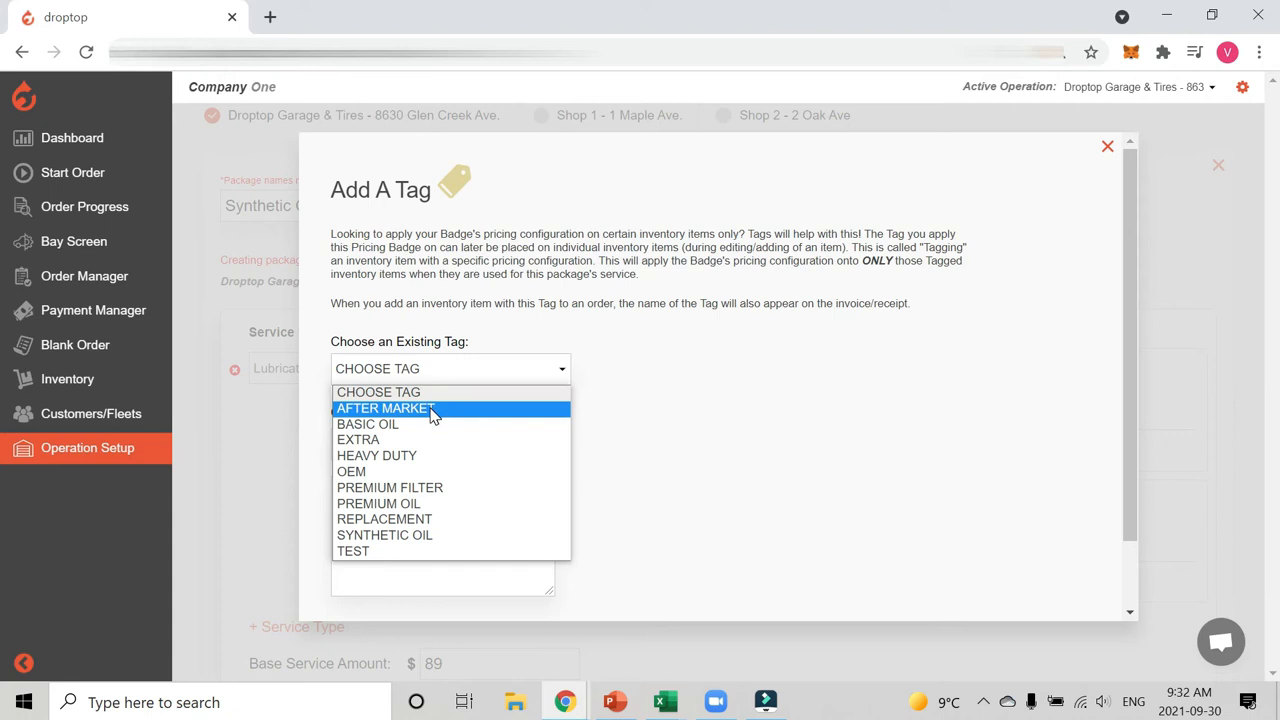
left_click(436, 494)
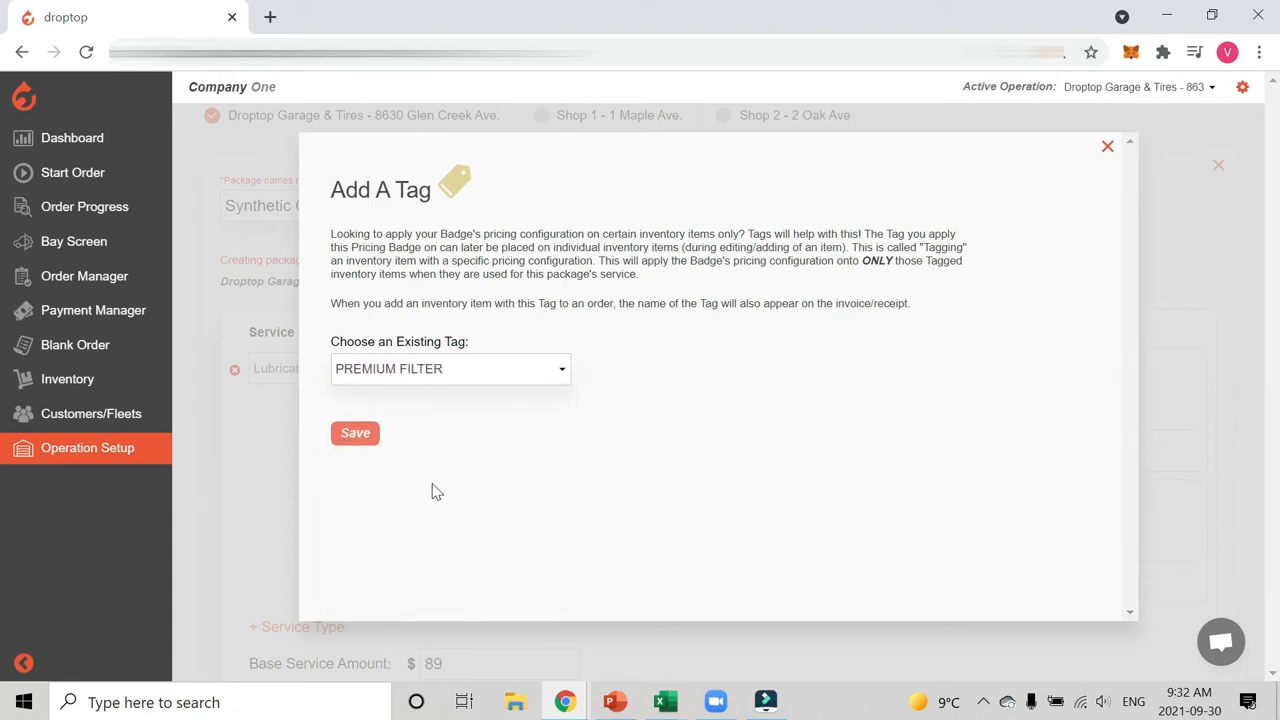
left_click(361, 435)
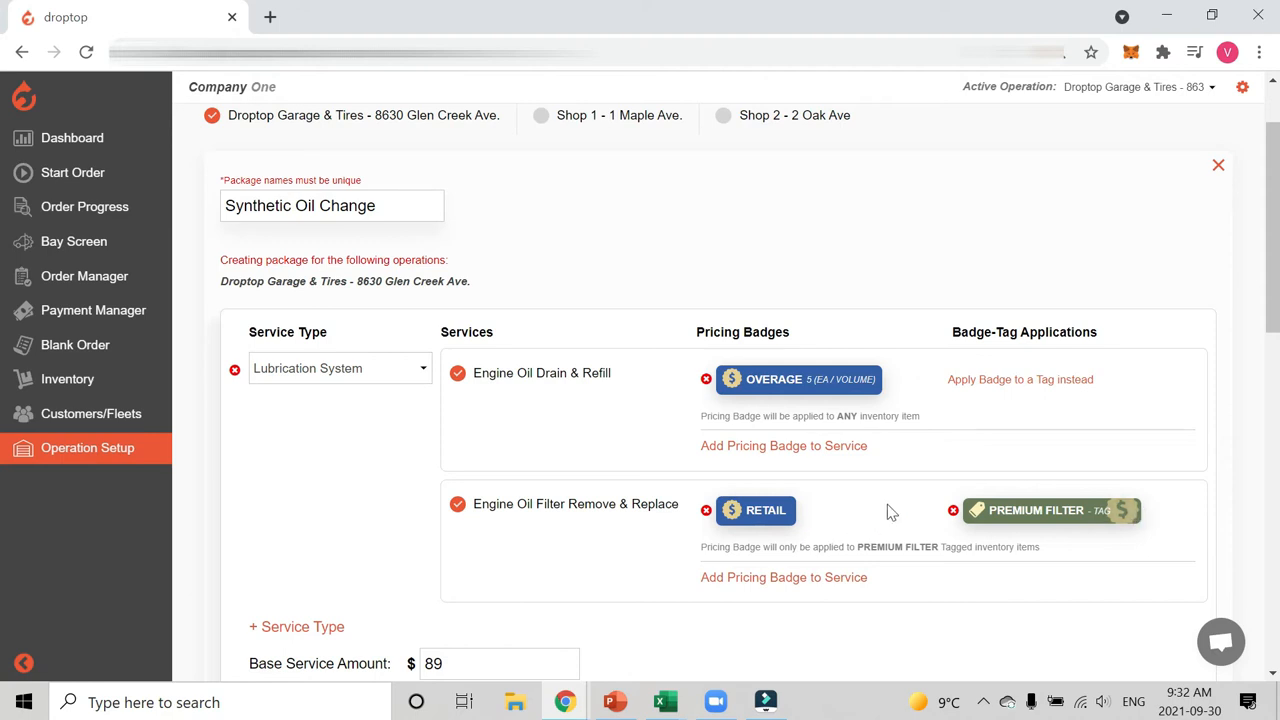
scroll(886, 512, "down", 1)
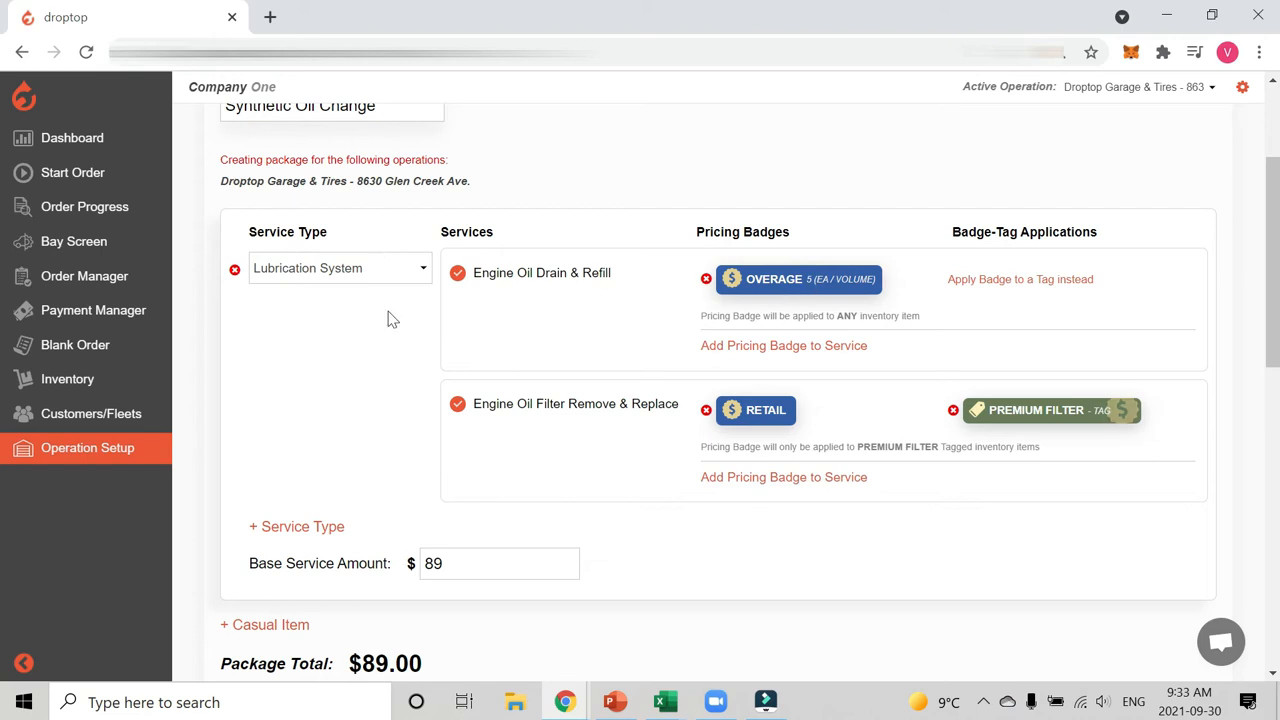
scroll(392, 319, "down", 2)
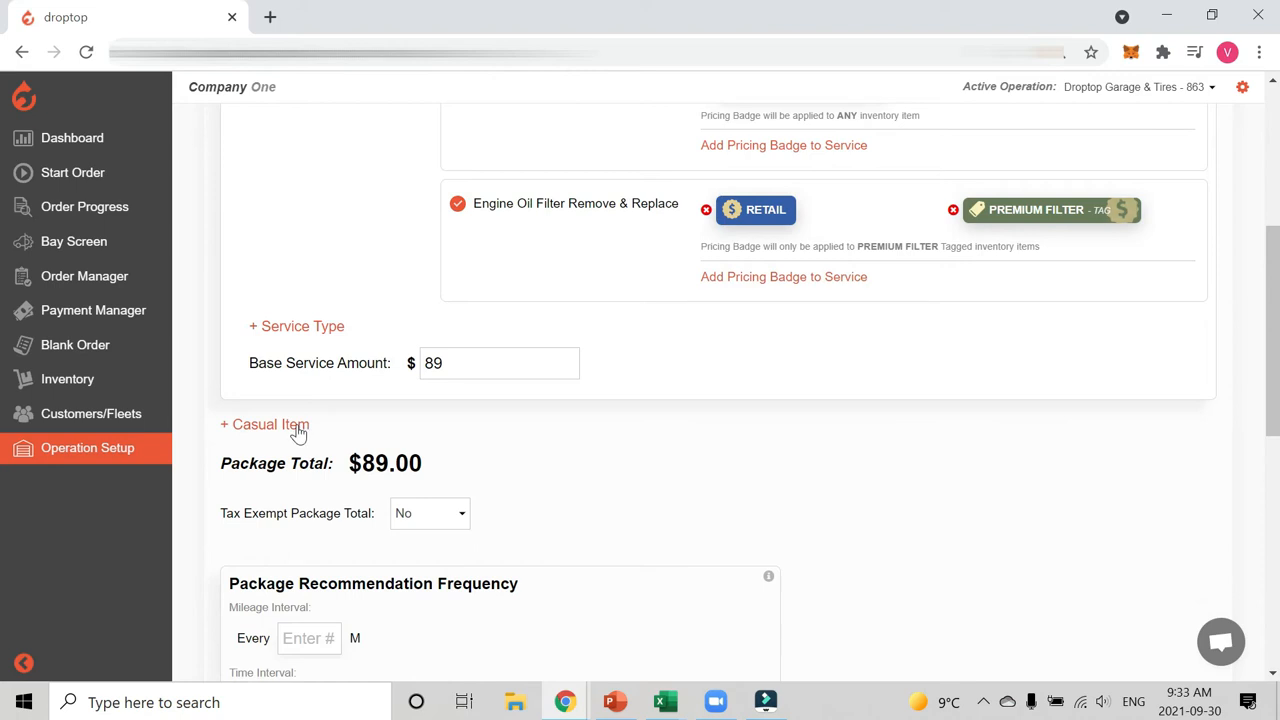
Add a Disposal Fee casual item to the Synthetic Oil Change package with quantity 1 and a price of $3.
scroll(297, 430, "up", 2)
scroll(381, 306, "up", 1)
scroll(381, 306, "down", 3)
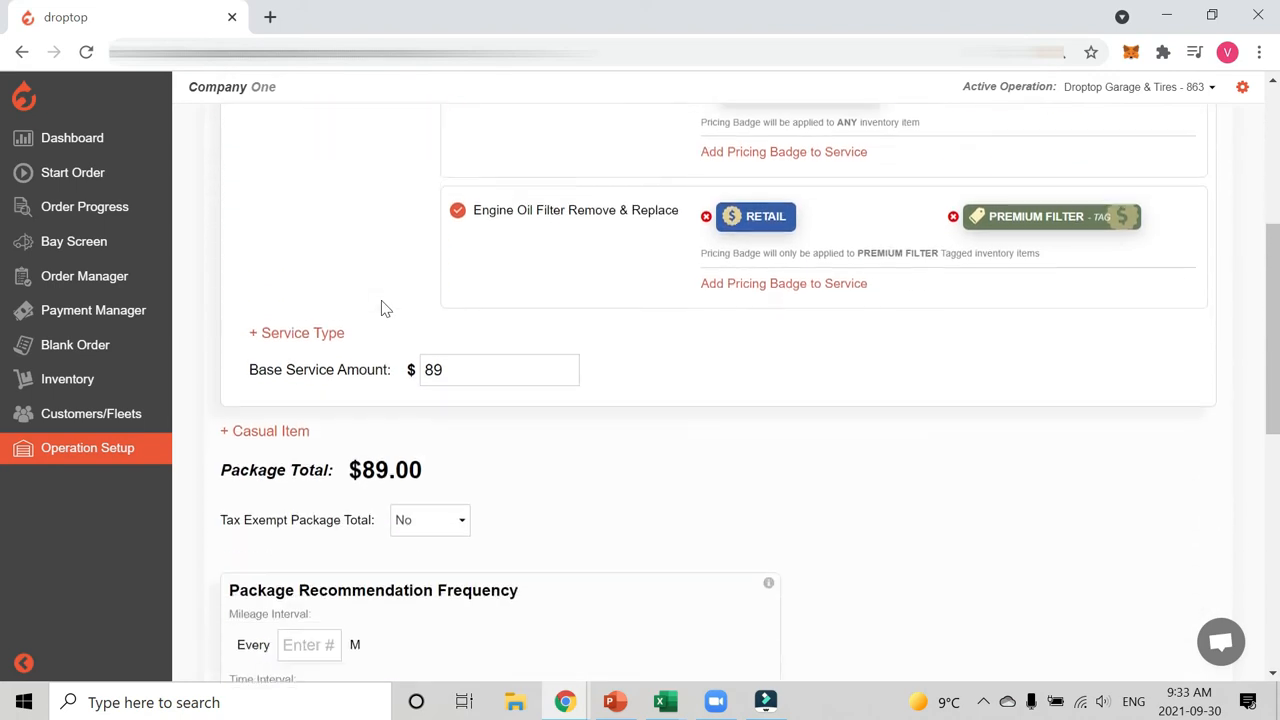
left_click(289, 424)
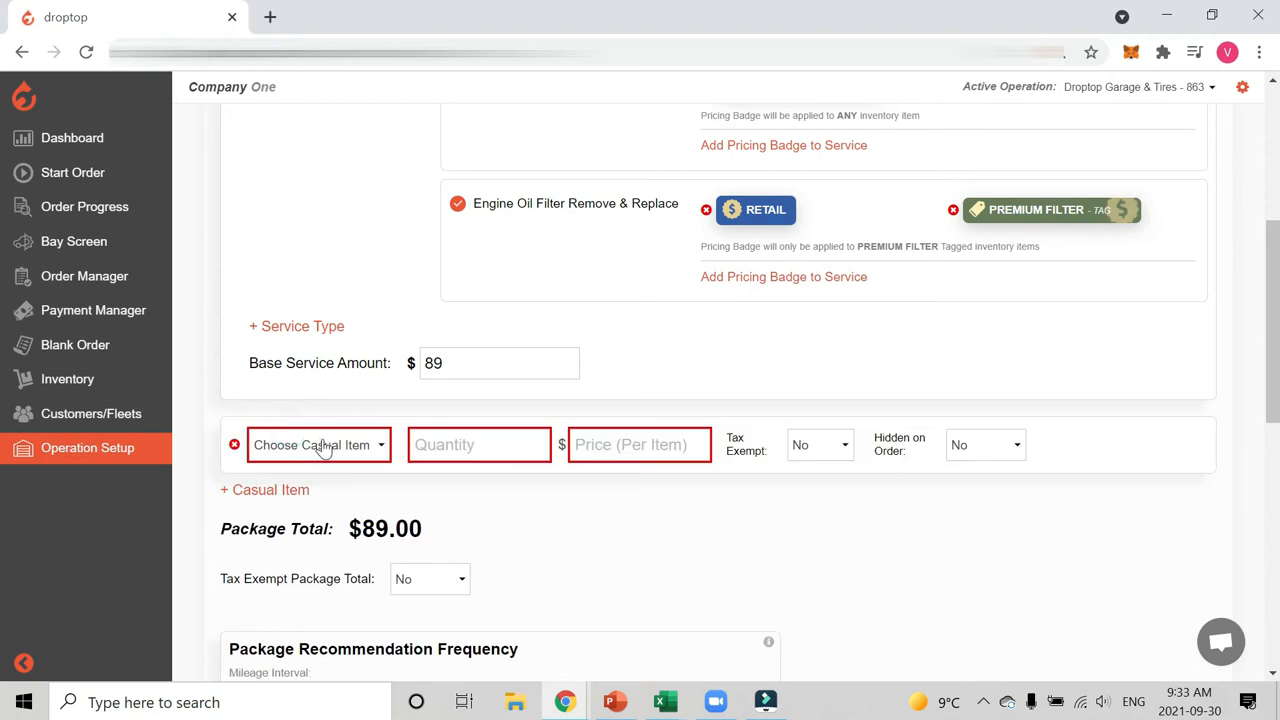
left_click(324, 447)
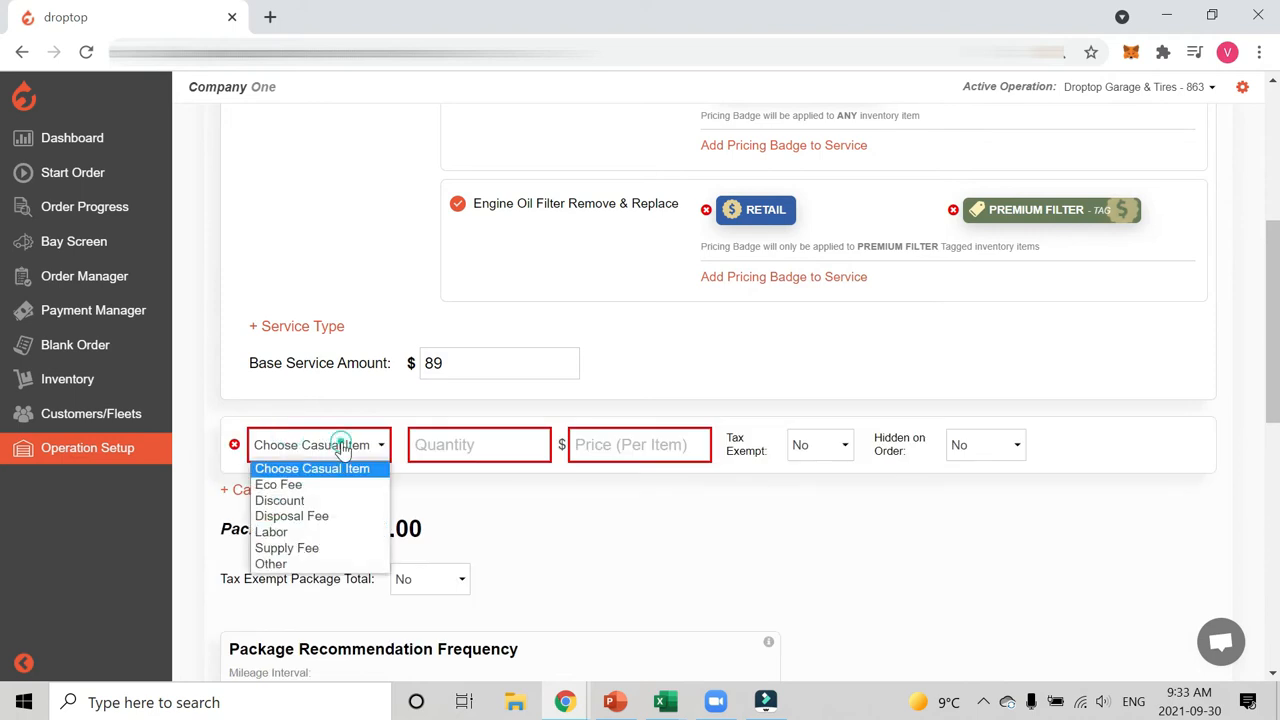
left_click(324, 517)
type("1")
left_click(626, 451)
type("3")
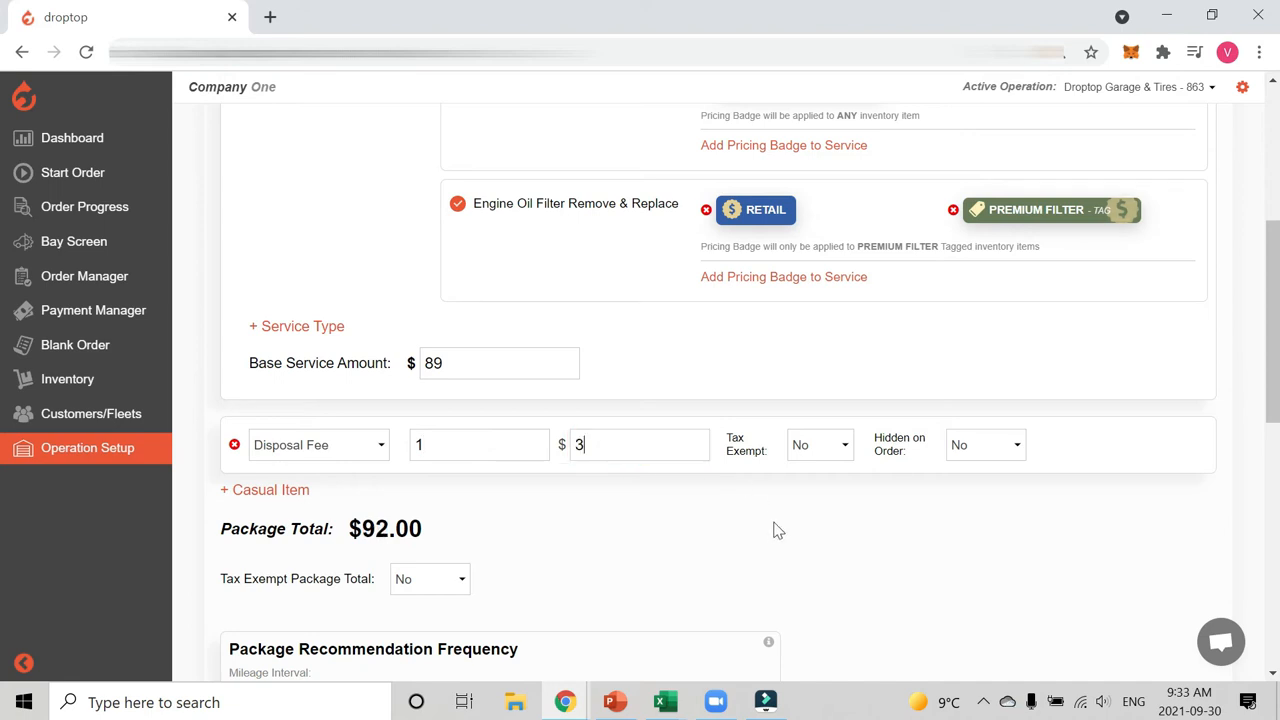
Add a Labor casual item to the package with quantity 10 and a price of $10 per item.
left_click(290, 490)
scroll(323, 483, "down", 2)
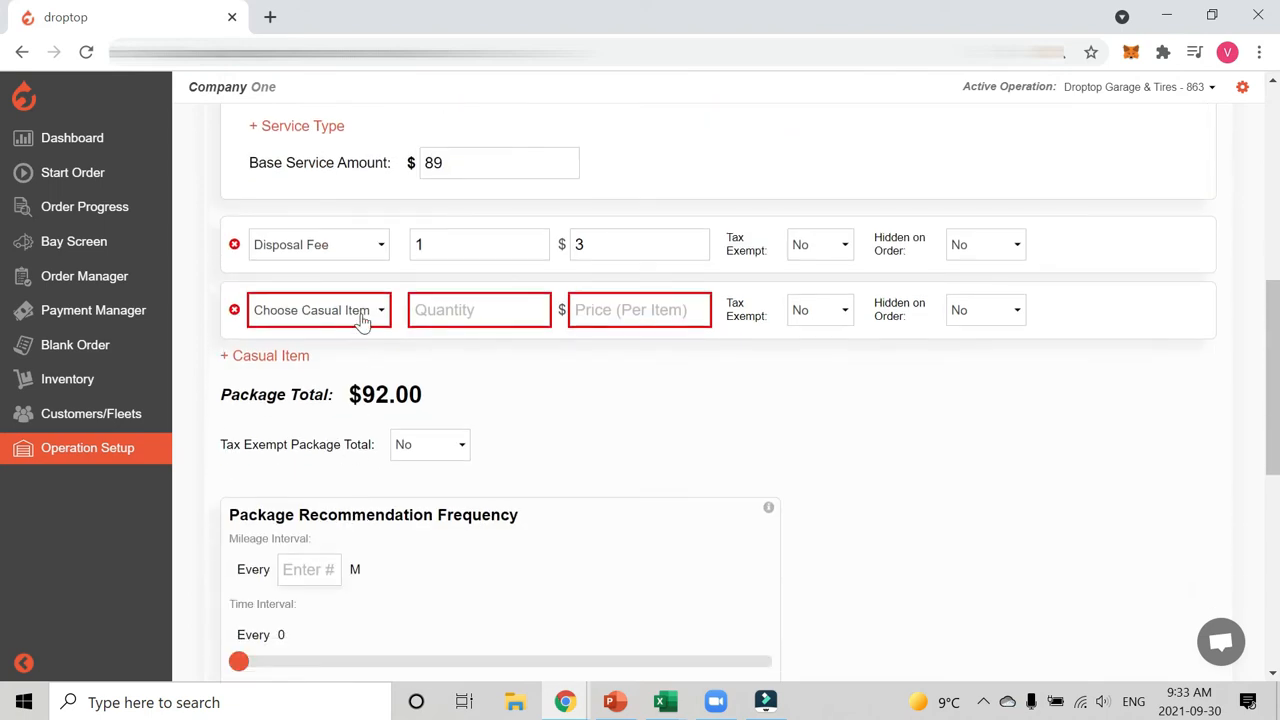
left_click(355, 310)
left_click(308, 394)
left_click(491, 310)
type("10")
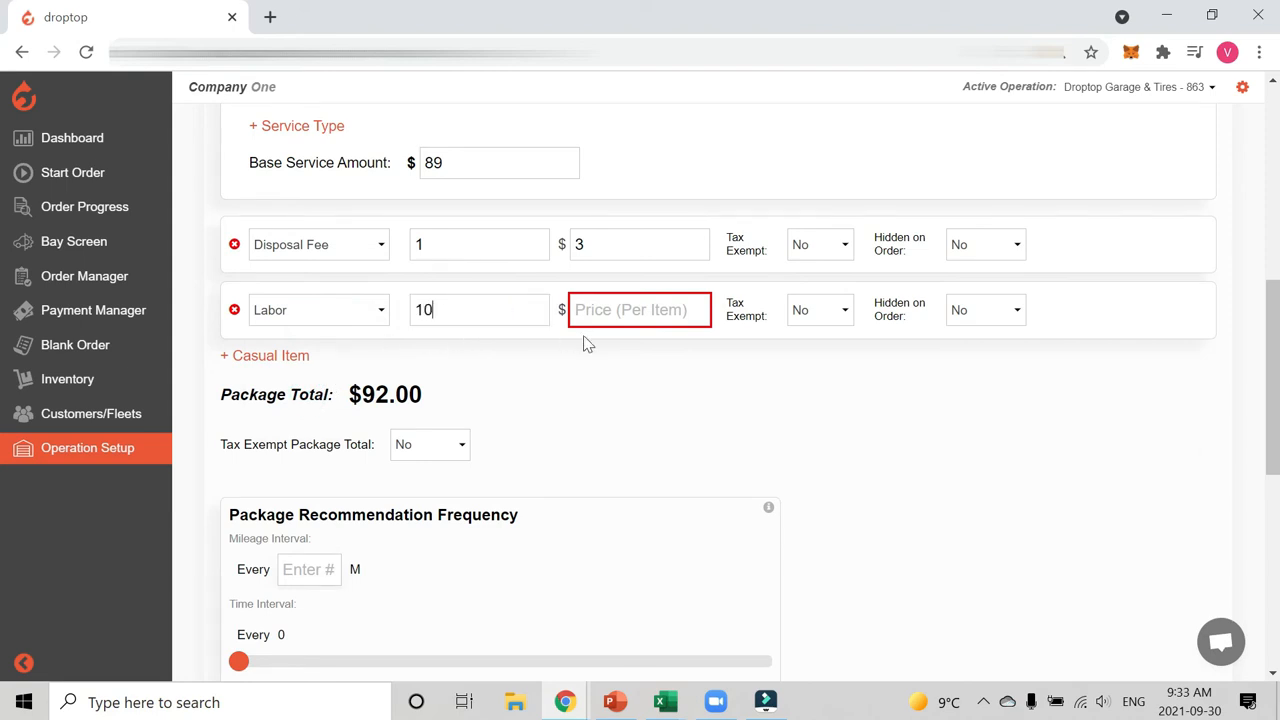
key("Tab")
type("10-")
key("BackSpace")
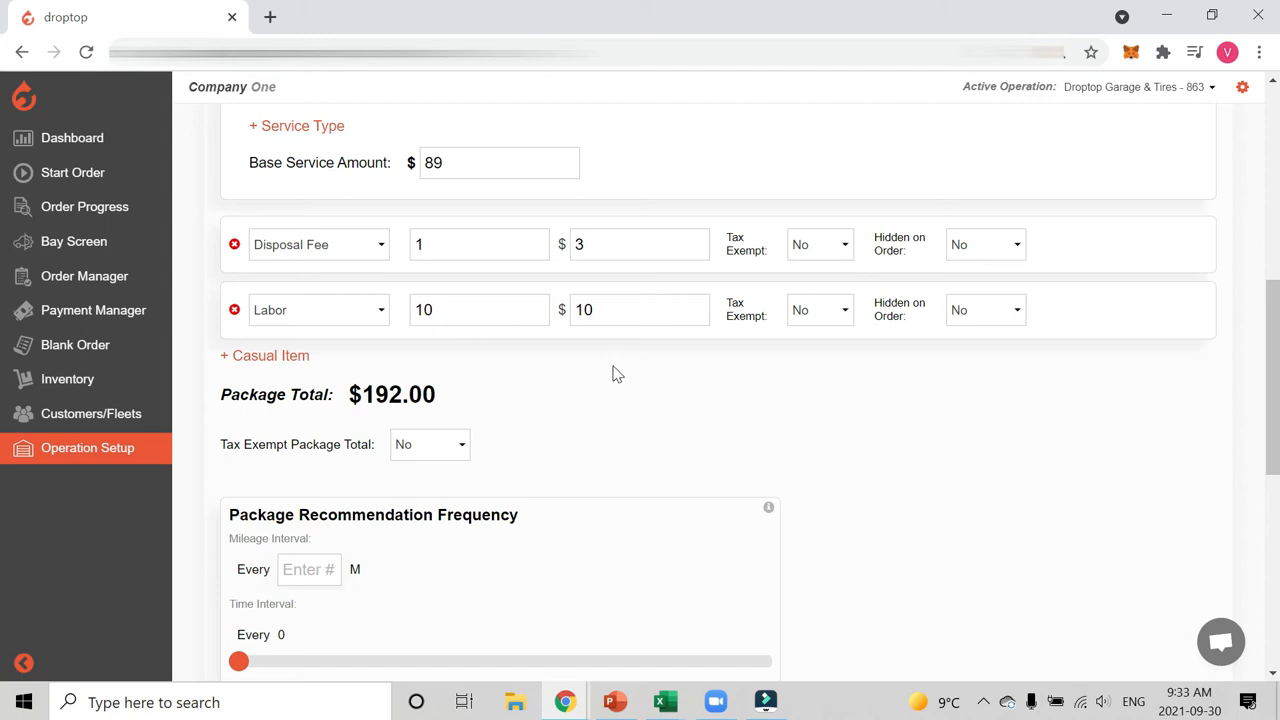
Remove the Disposal Fee and Labor casual items from the package.
scroll(611, 371, "up", 2)
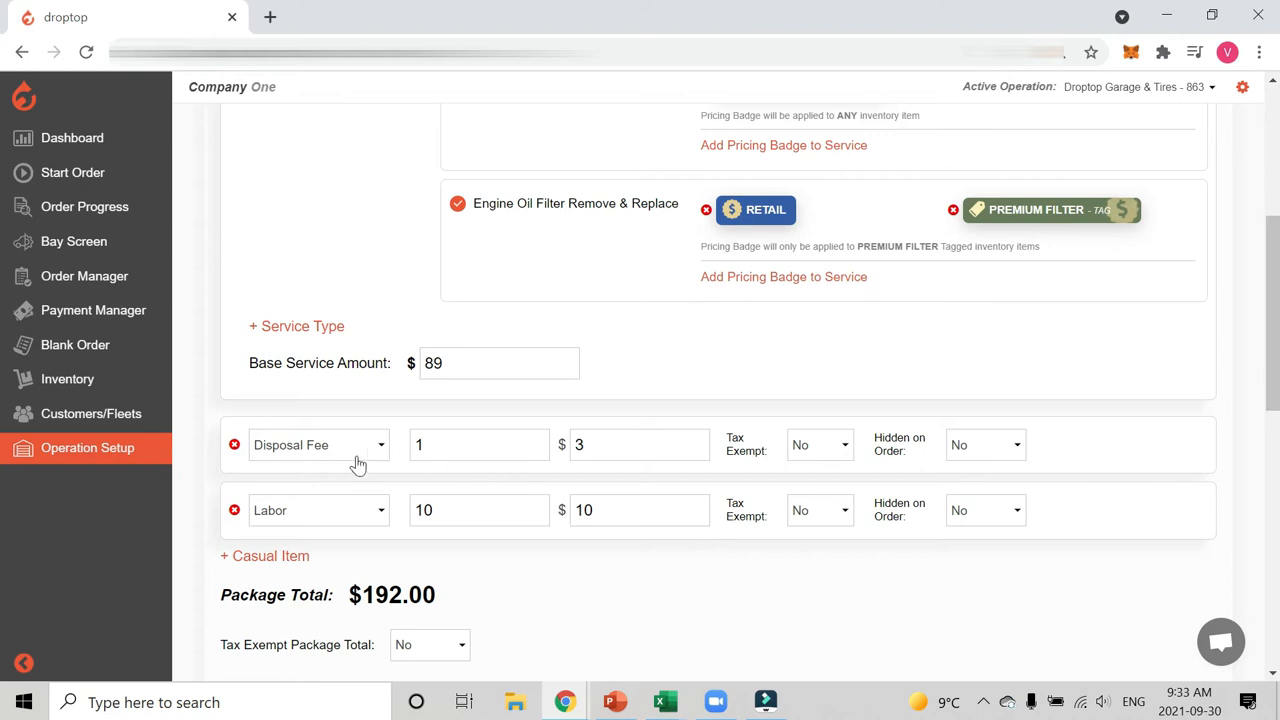
left_click(234, 445)
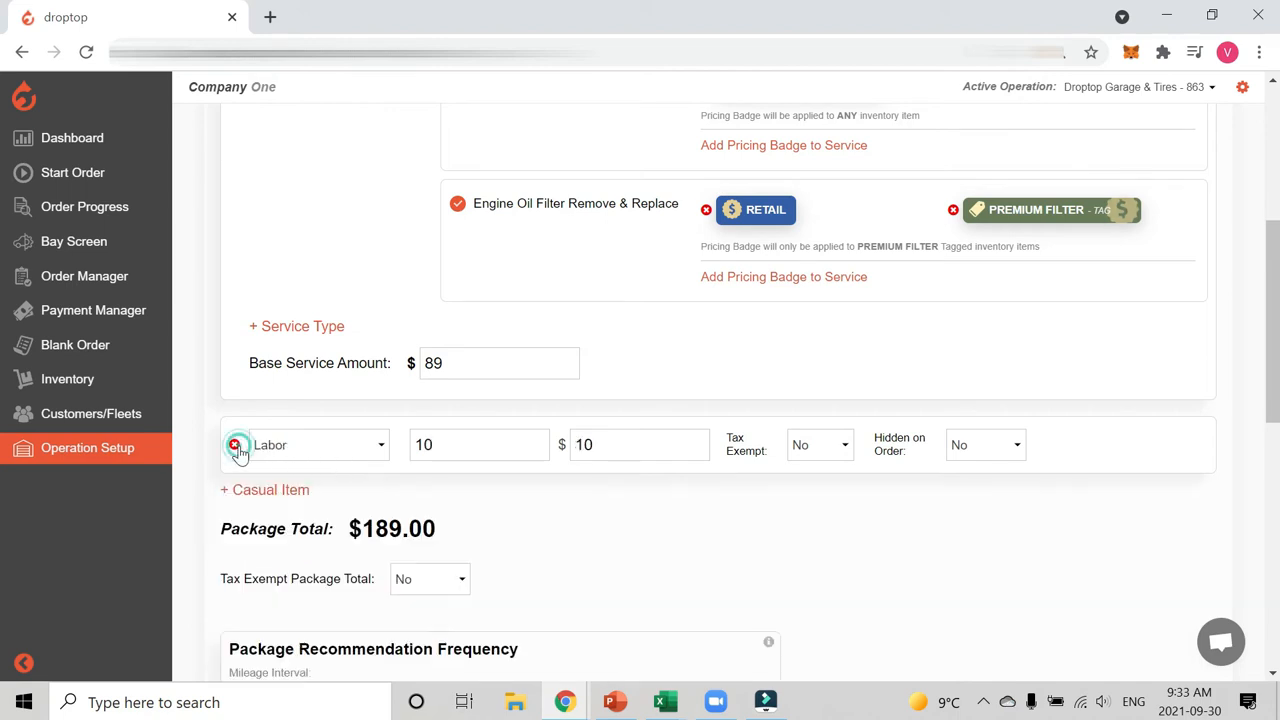
left_click(234, 445)
Set the package recommendation frequency to a mileage interval of 3000 and a time interval of 6 months.
scroll(563, 450, "down", 2)
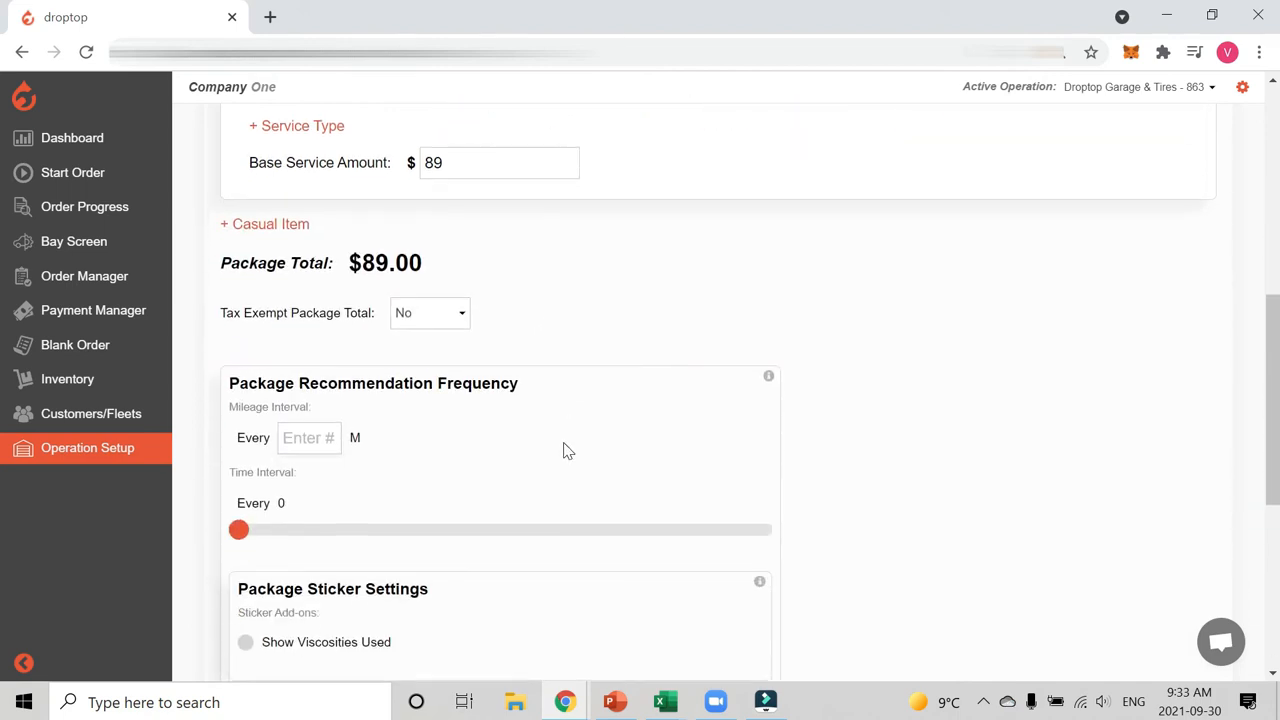
scroll(563, 450, "down", 2)
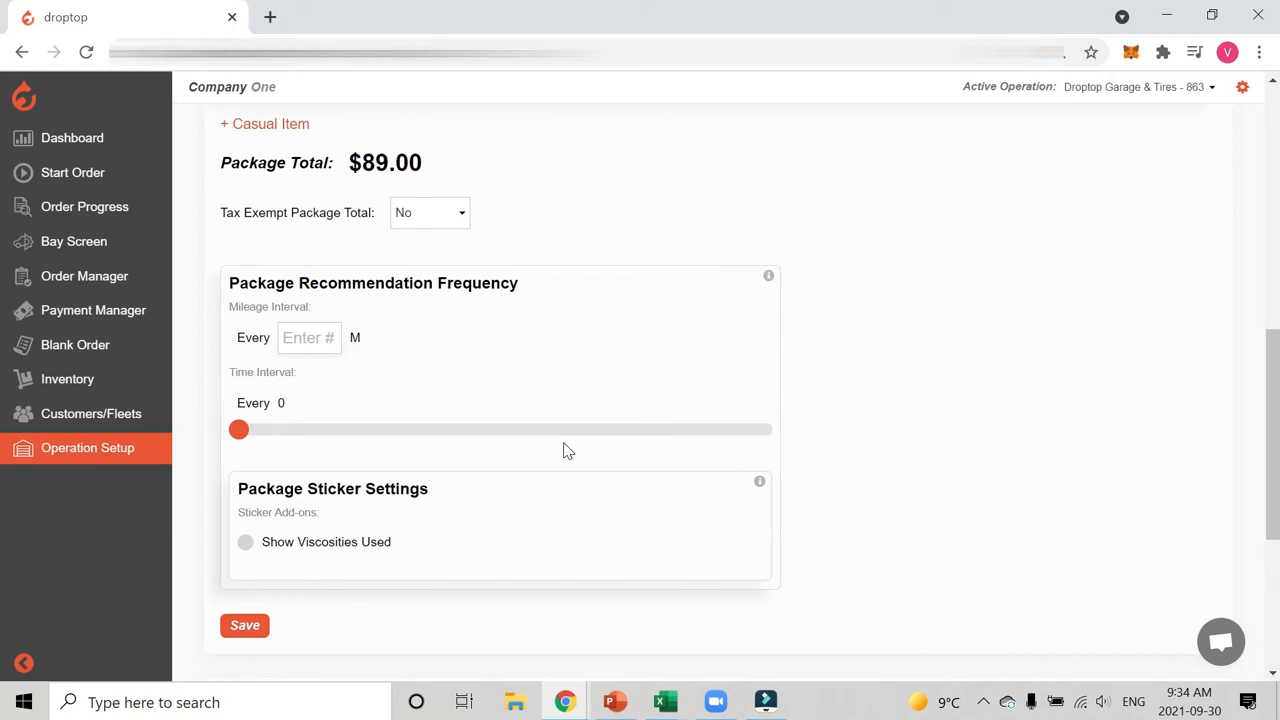
left_click_drag(250, 283, 554, 280)
left_click(564, 278)
left_click(320, 337)
type("3000")
left_click_drag(251, 446, 500, 455)
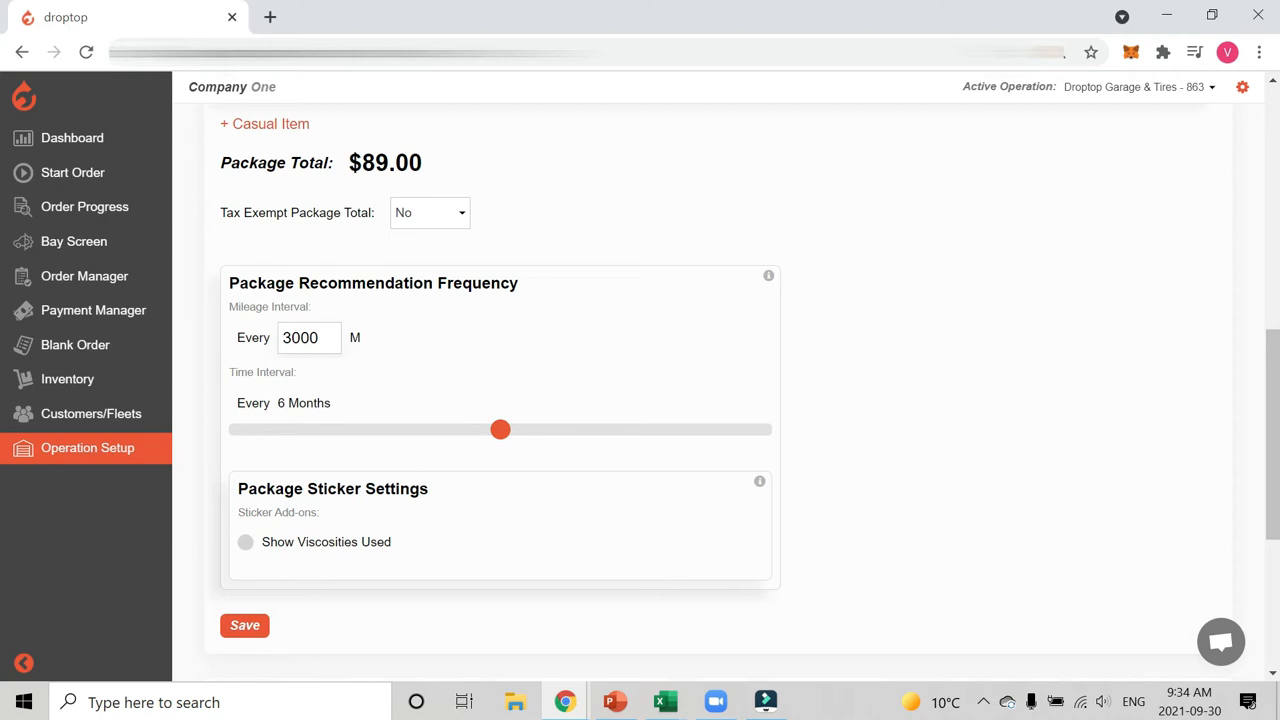
Enable the Show Viscosities Used sticker add-on and save the Synthetic Oil Change package.
left_click(246, 543)
left_click(262, 630)
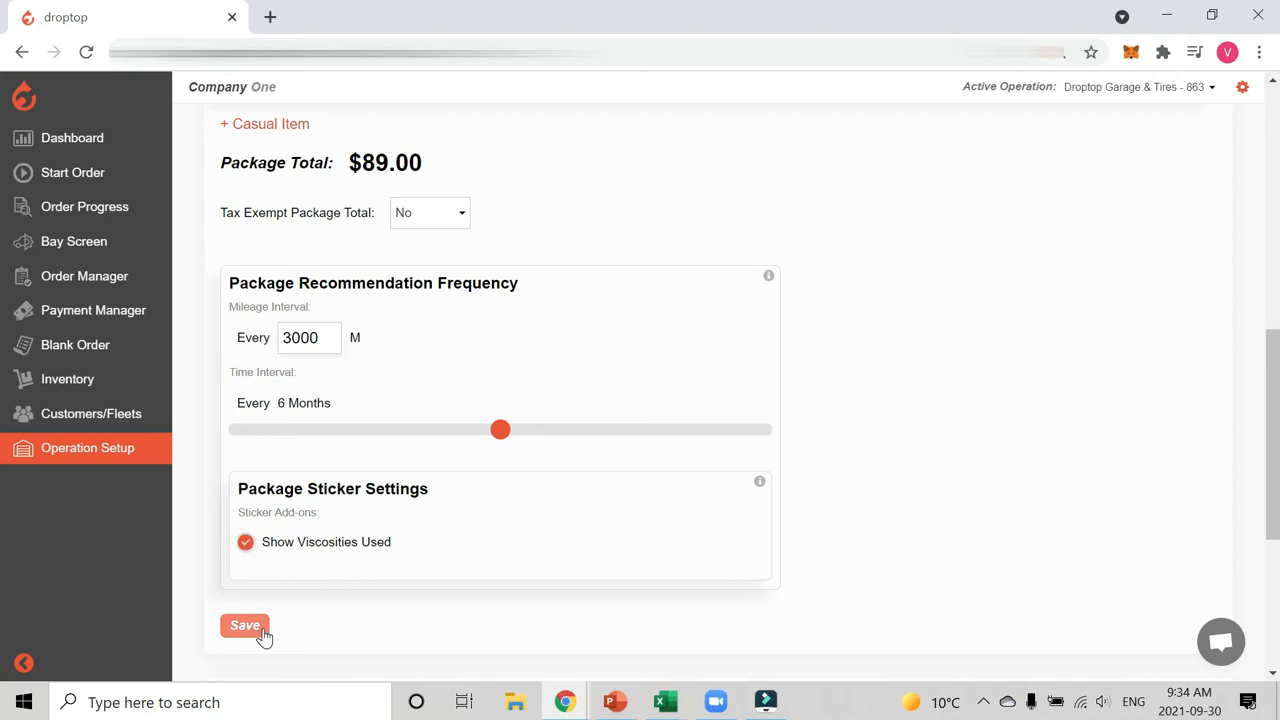
left_click(285, 606)
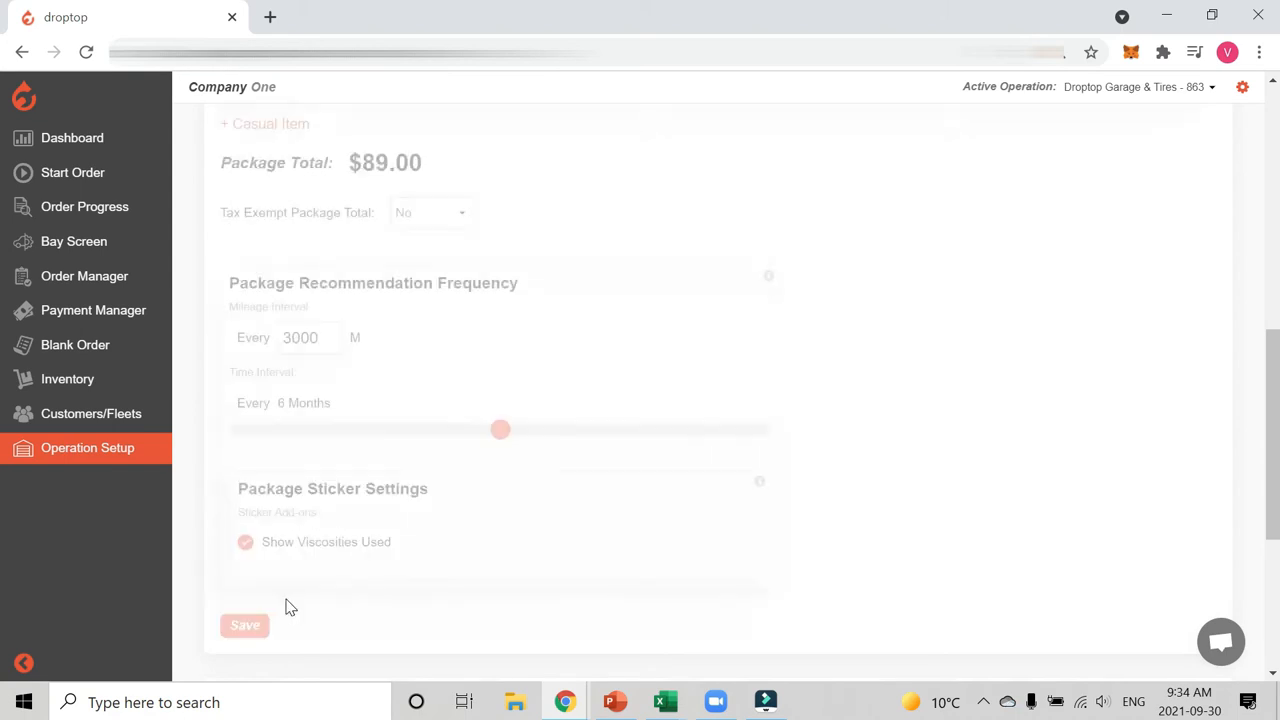
Expand the saved Synthetic Oil Change package and review its services, pricing badges, recommendation frequency and sticker settings.
scroll(530, 420, "down", 1)
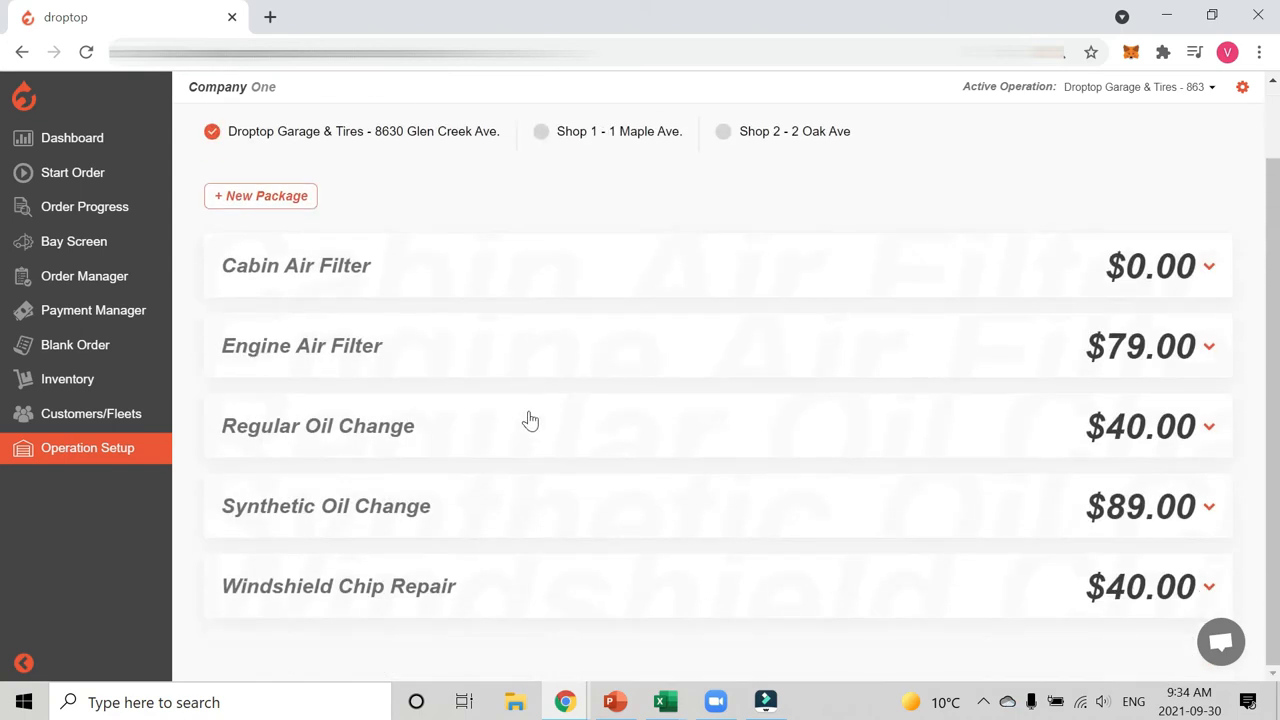
left_click(676, 511)
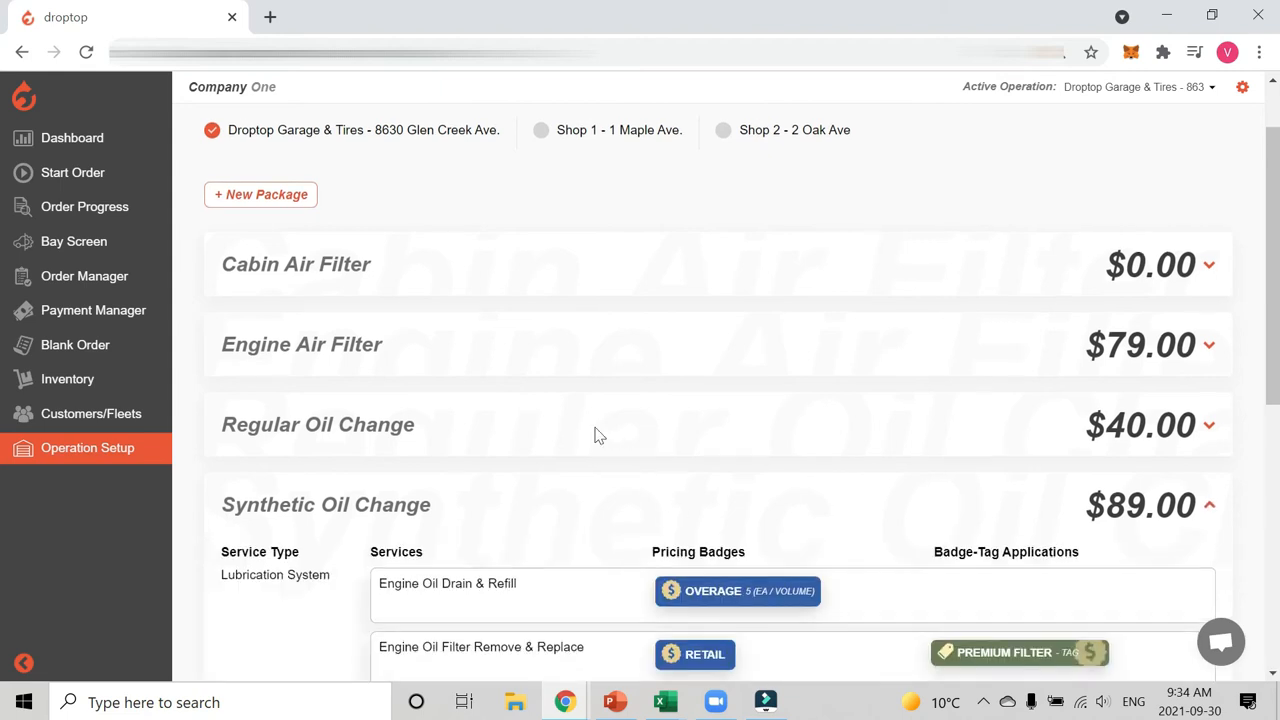
scroll(594, 434, "down", 3)
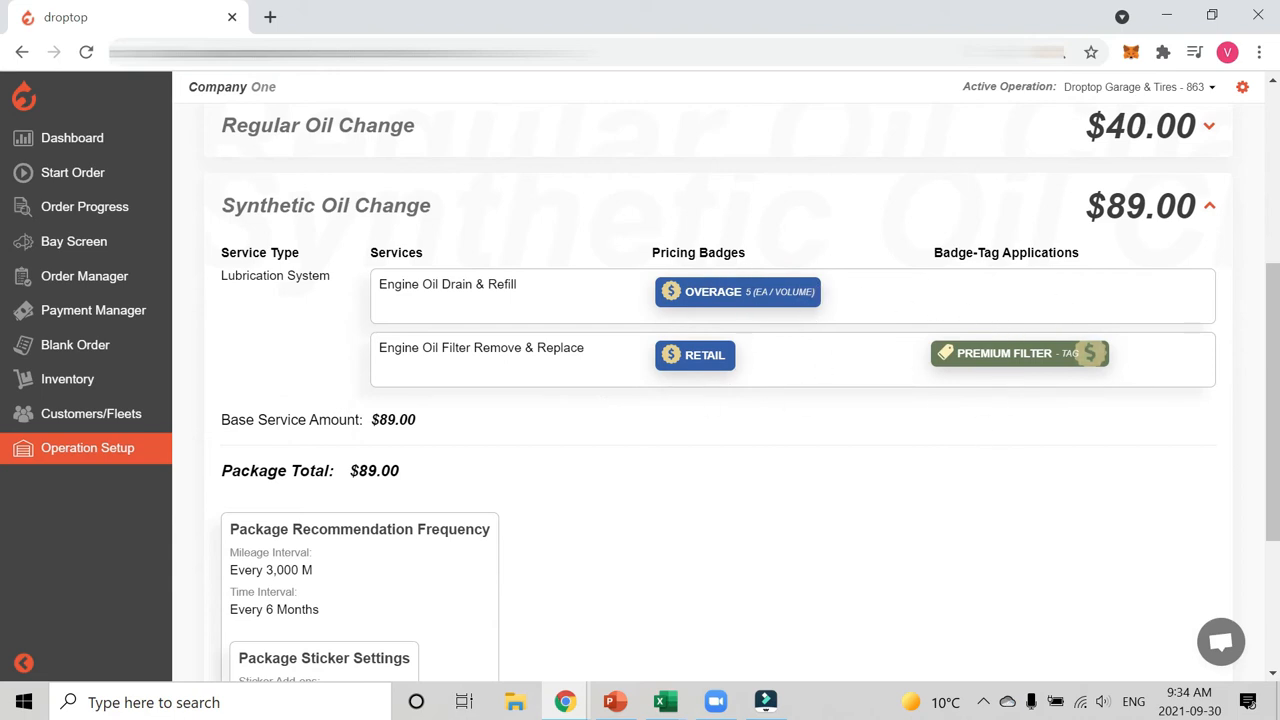
scroll(562, 307, "down", 1)
scroll(562, 307, "down", 1)
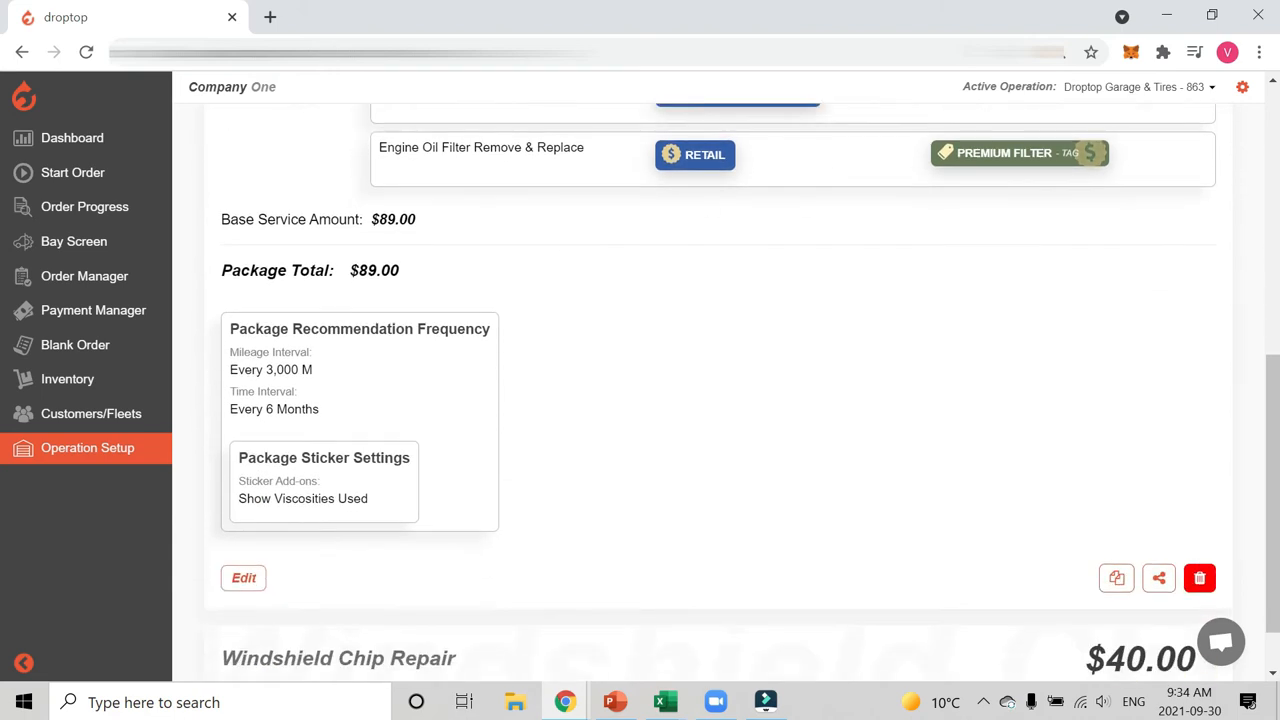
scroll(817, 443, "up", 1)
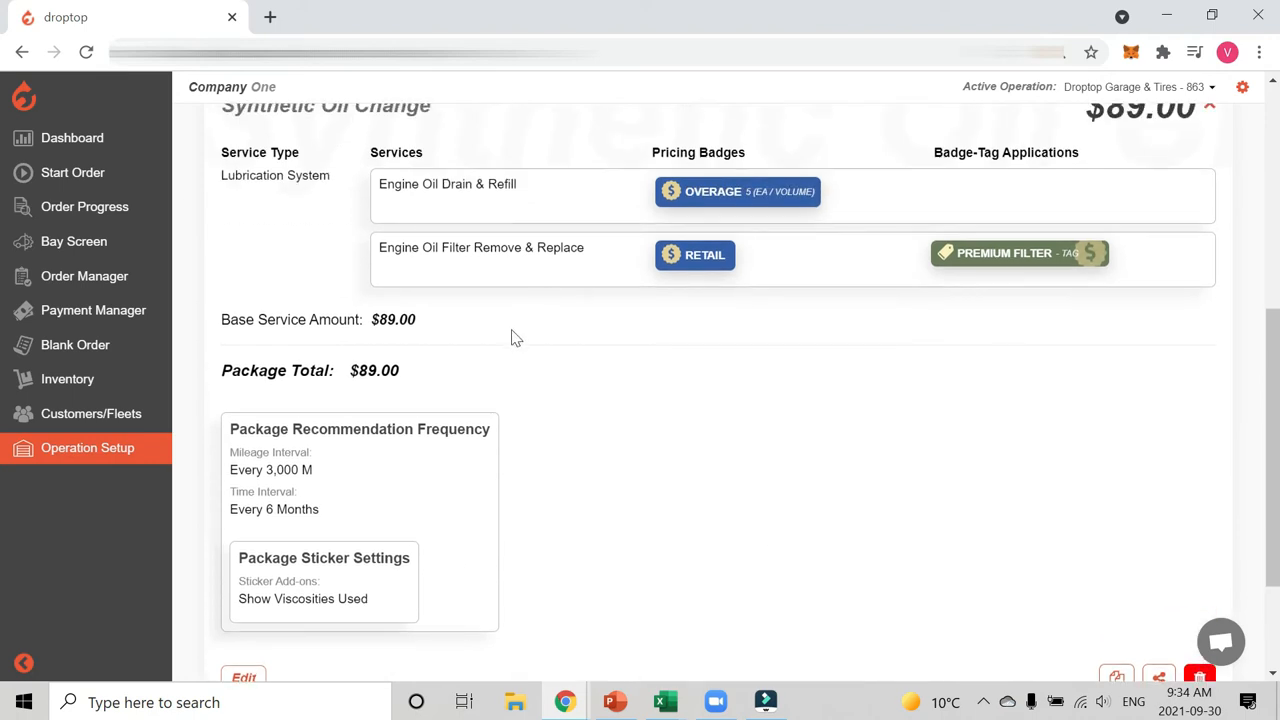
scroll(514, 337, "down", 1)
Open the Synthetic Oil Change package for editing, look over its settings and save it without modifications.
left_click(244, 580)
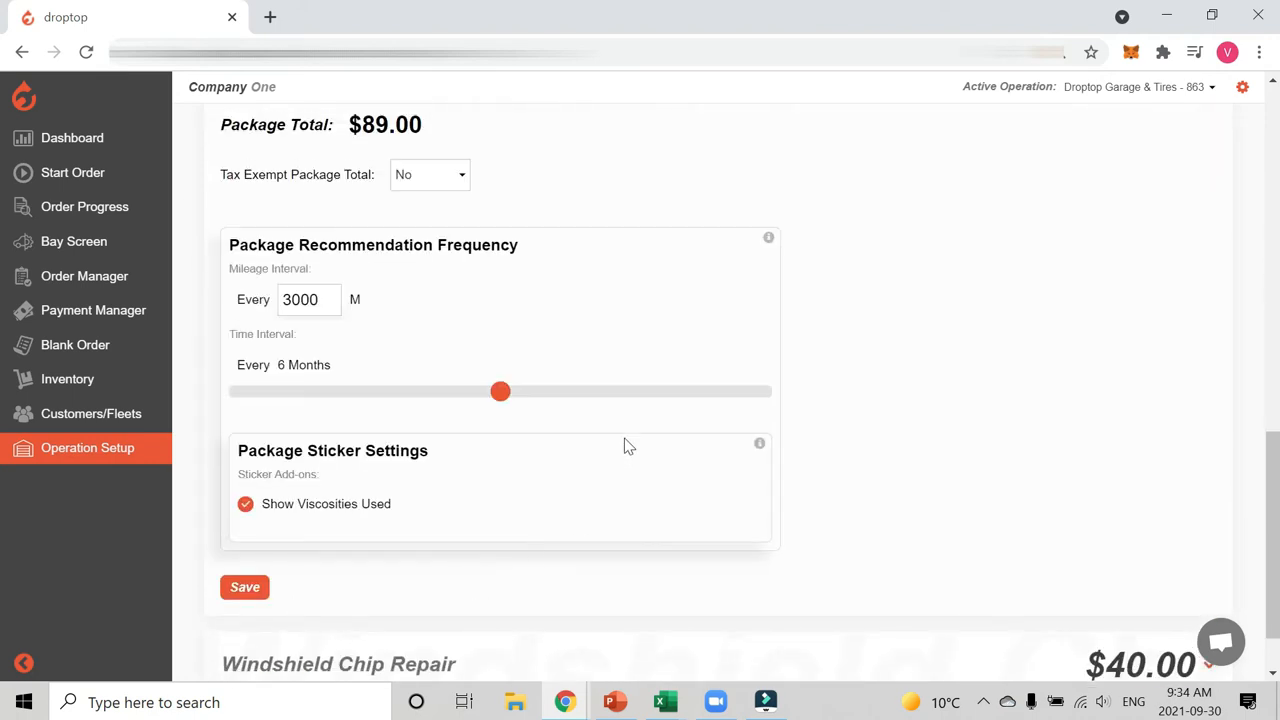
scroll(626, 446, "up", 6)
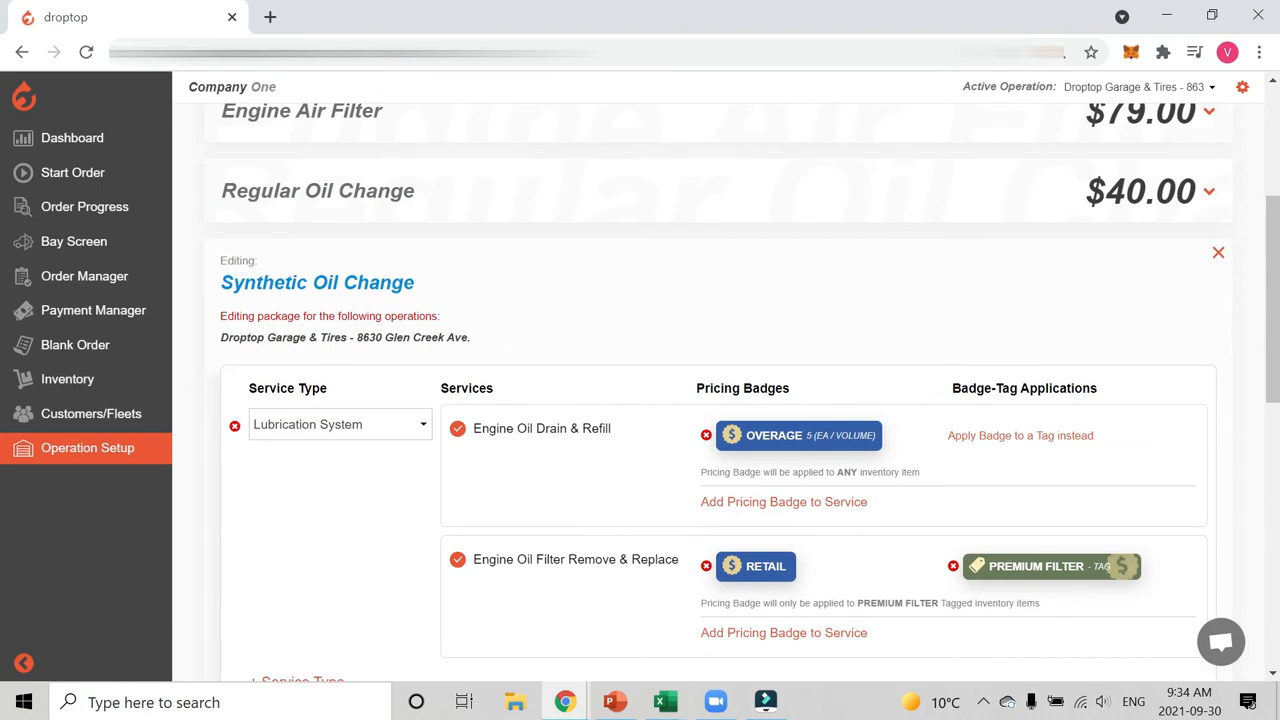
scroll(355, 307, "down", 3)
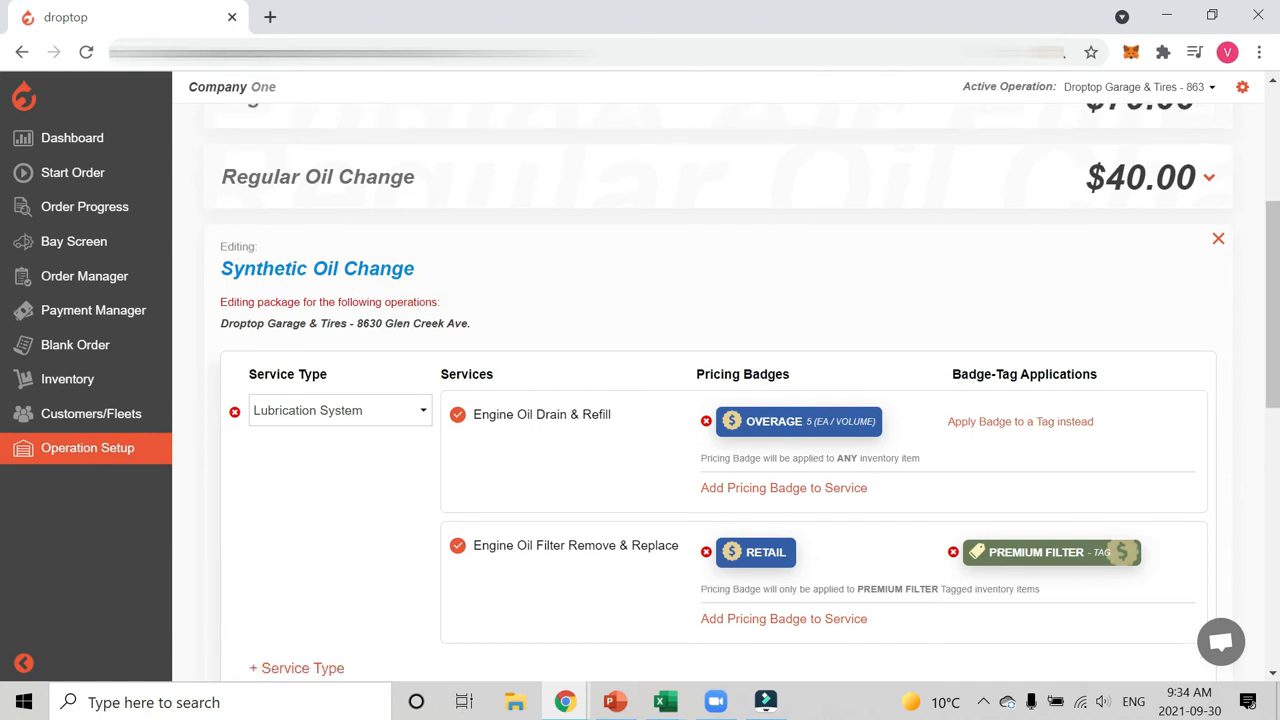
scroll(603, 400, "down", 5)
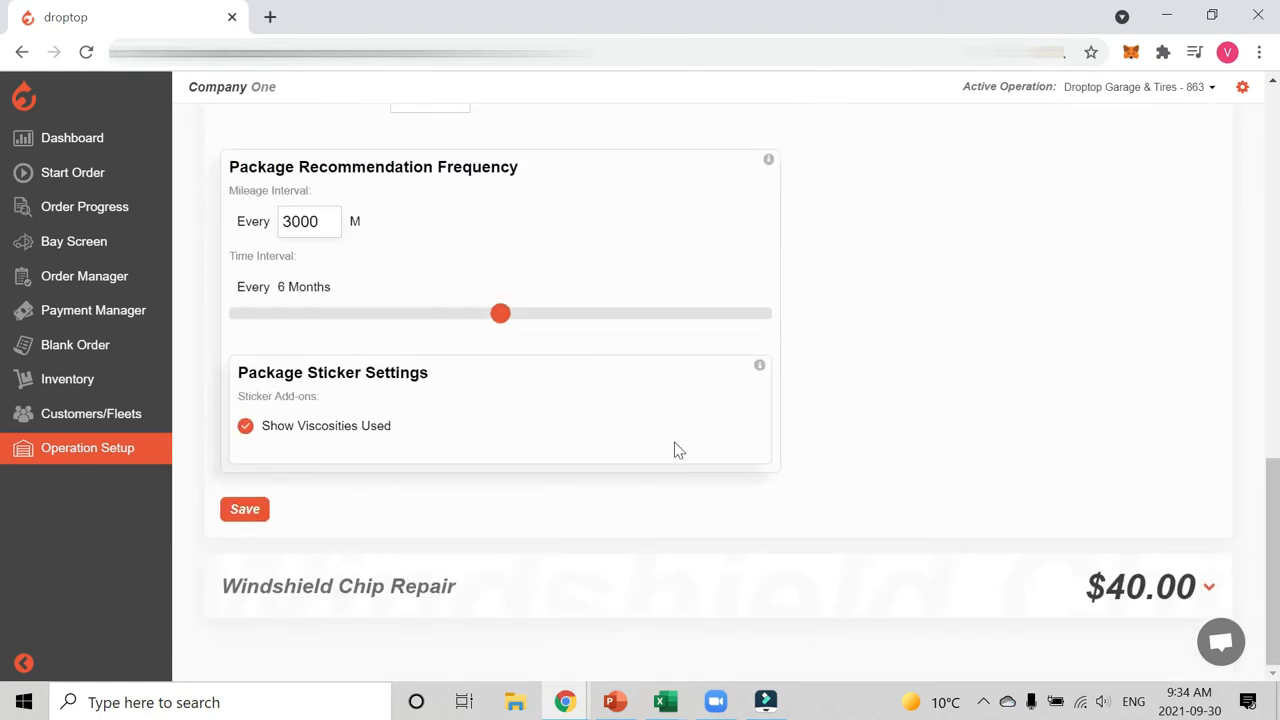
left_click(252, 510)
left_click(303, 492)
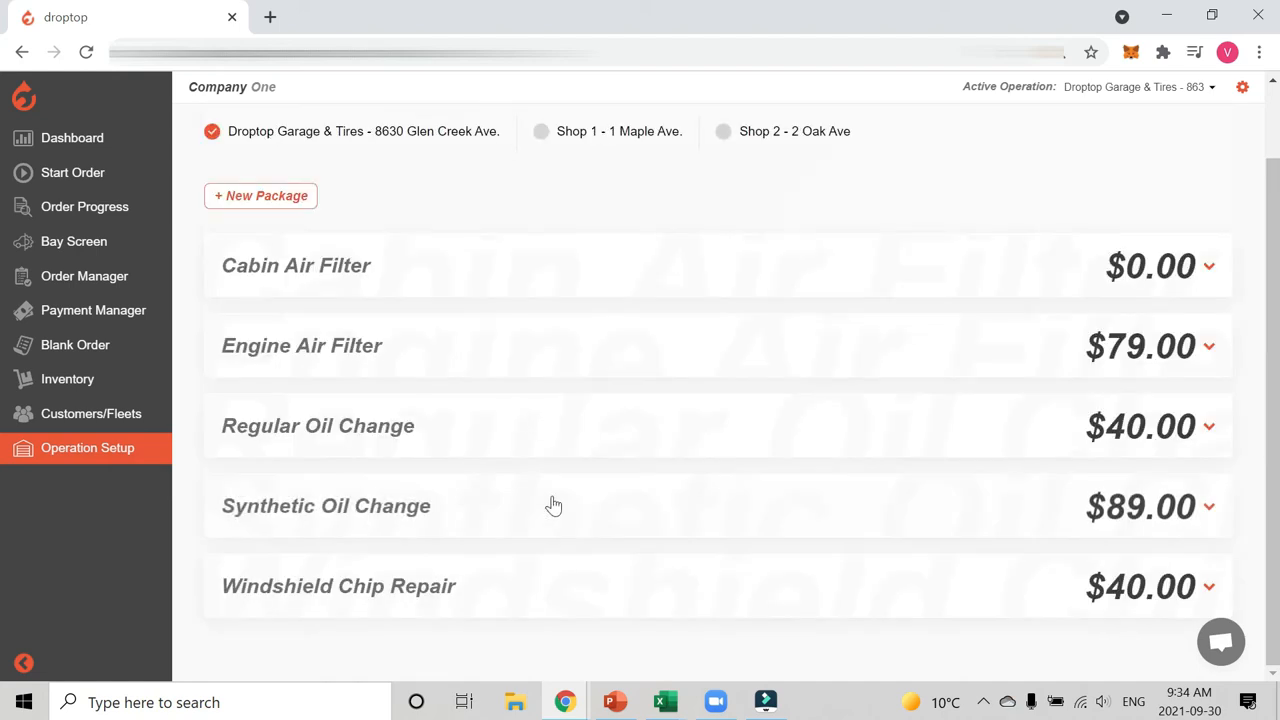
Duplicate the Synthetic Oil Change package under the name "sample name".
left_click(551, 506)
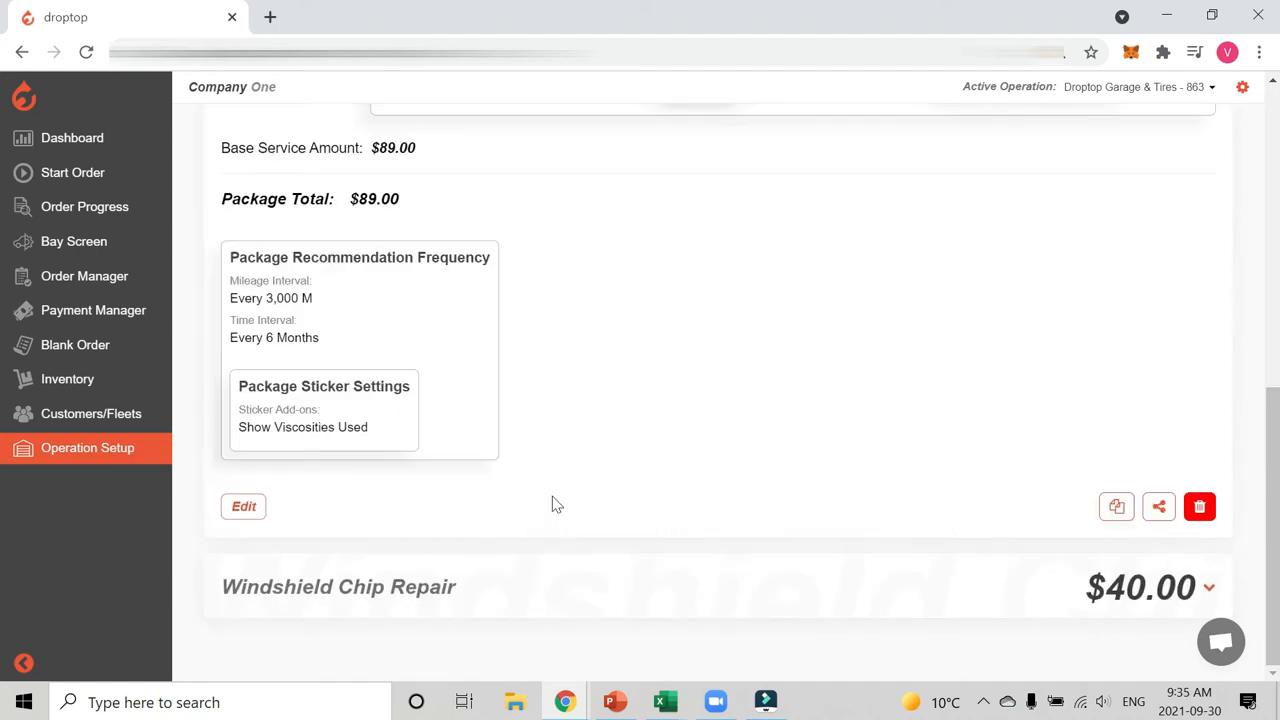
left_click(1116, 510)
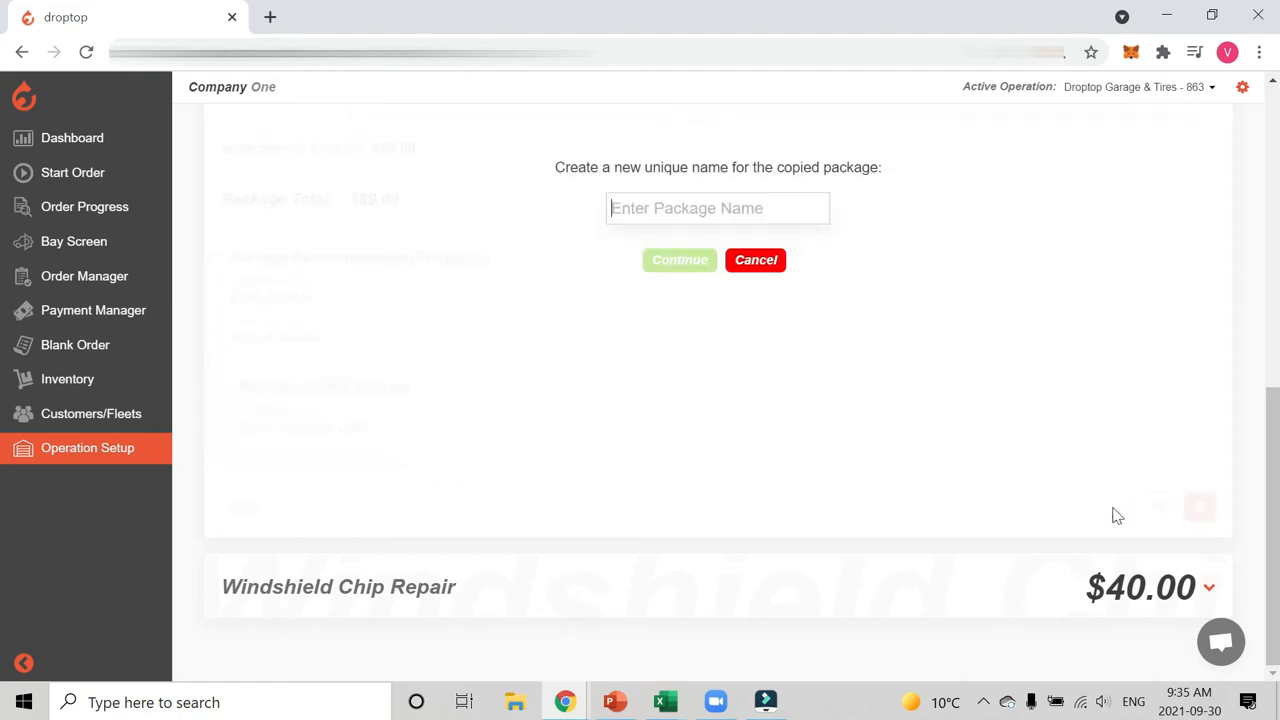
left_click(666, 208)
type("sample name")
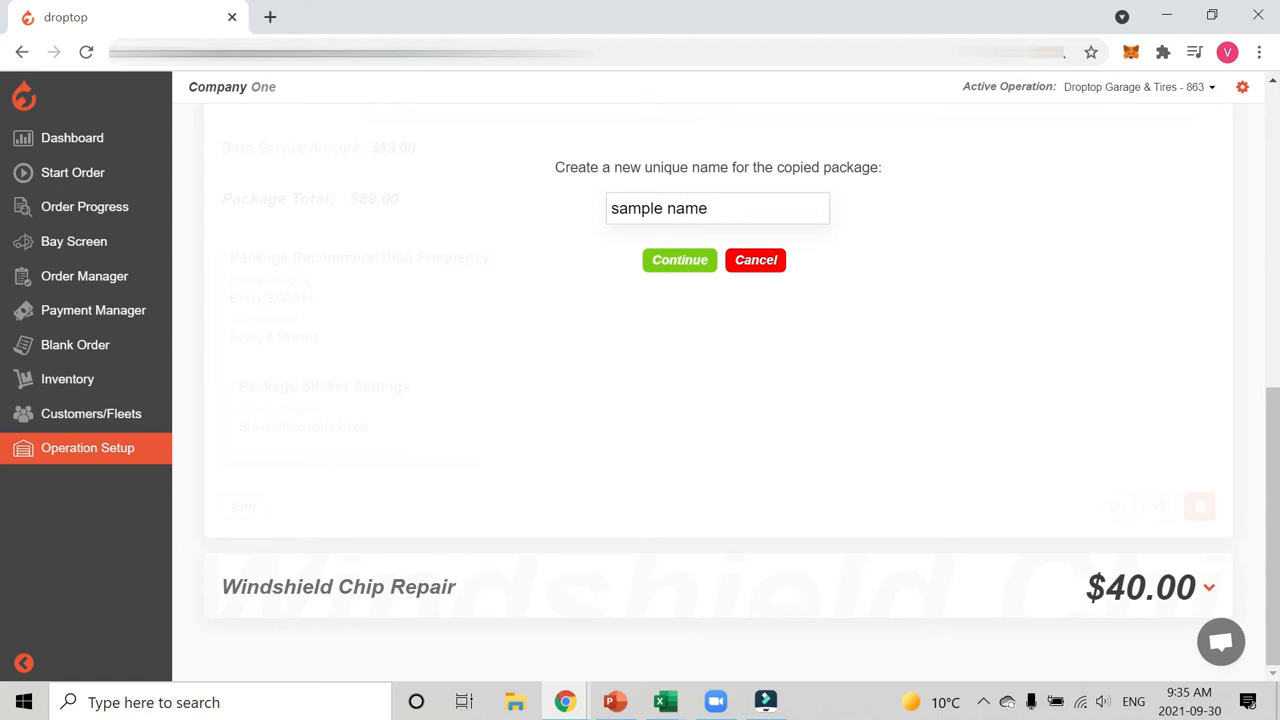
left_click(674, 259)
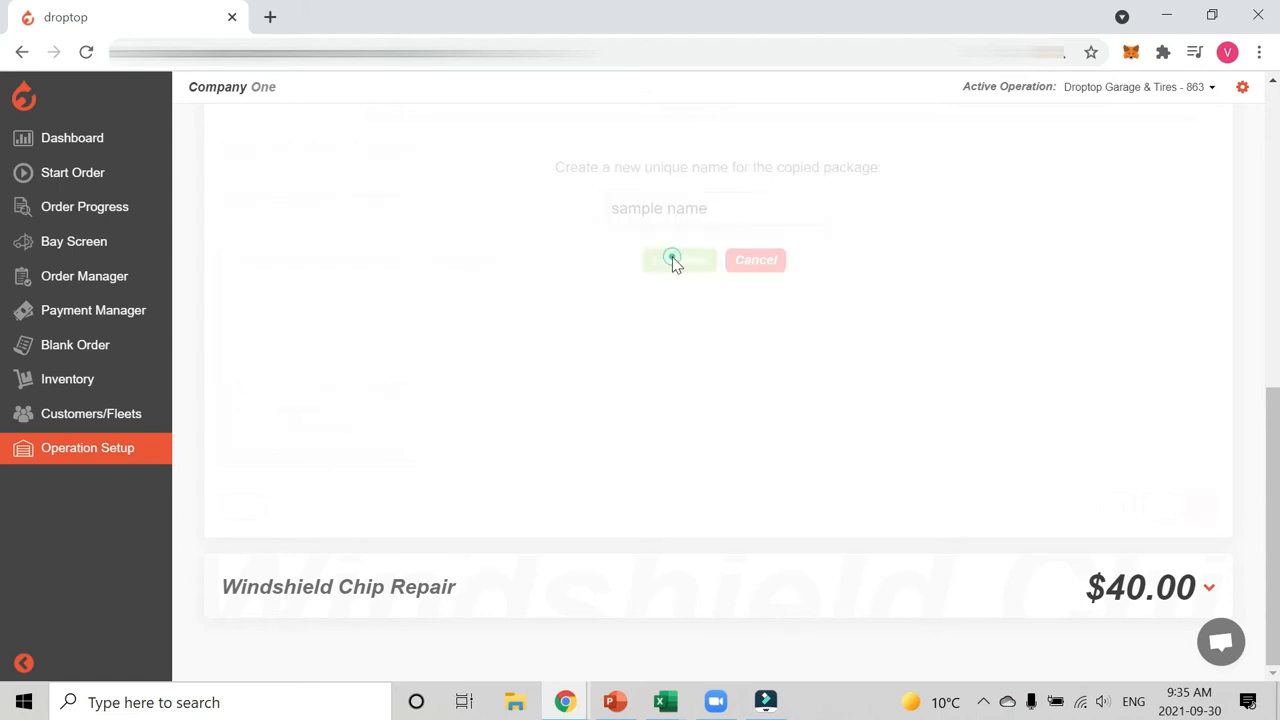
Expand the Sample Name package and review its copied services, badges and recommendation settings.
left_click(340, 515)
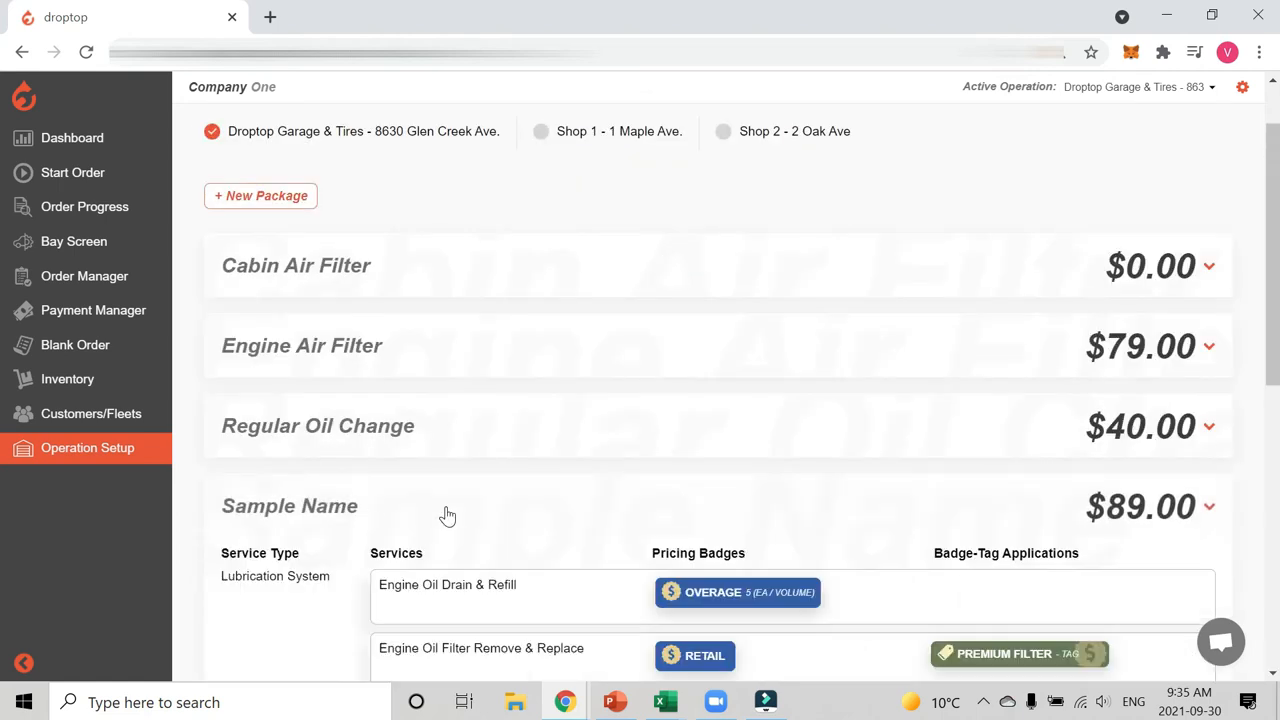
scroll(470, 470, "down", 3)
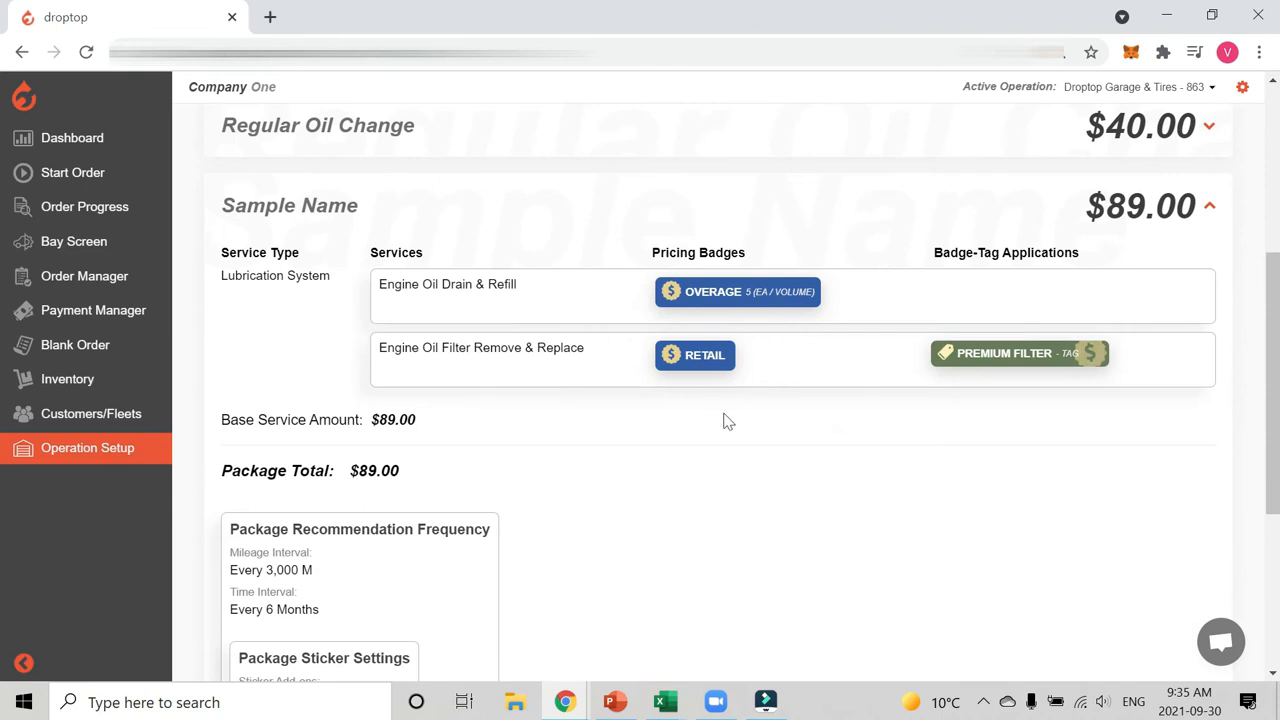
scroll(511, 268, "up", 1)
scroll(510, 268, "up", 1)
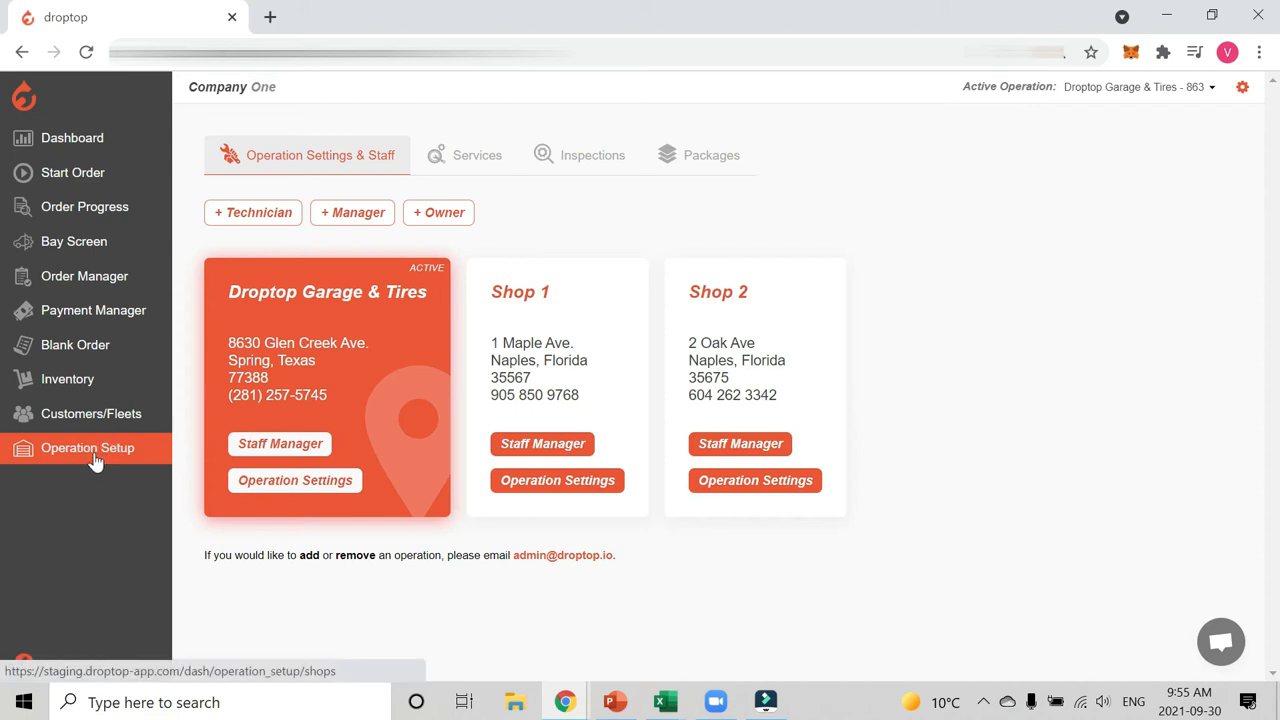
Open the shop's inspections and look through the Axle, COMMON, Cooling System and Custom categories.
left_click(587, 162)
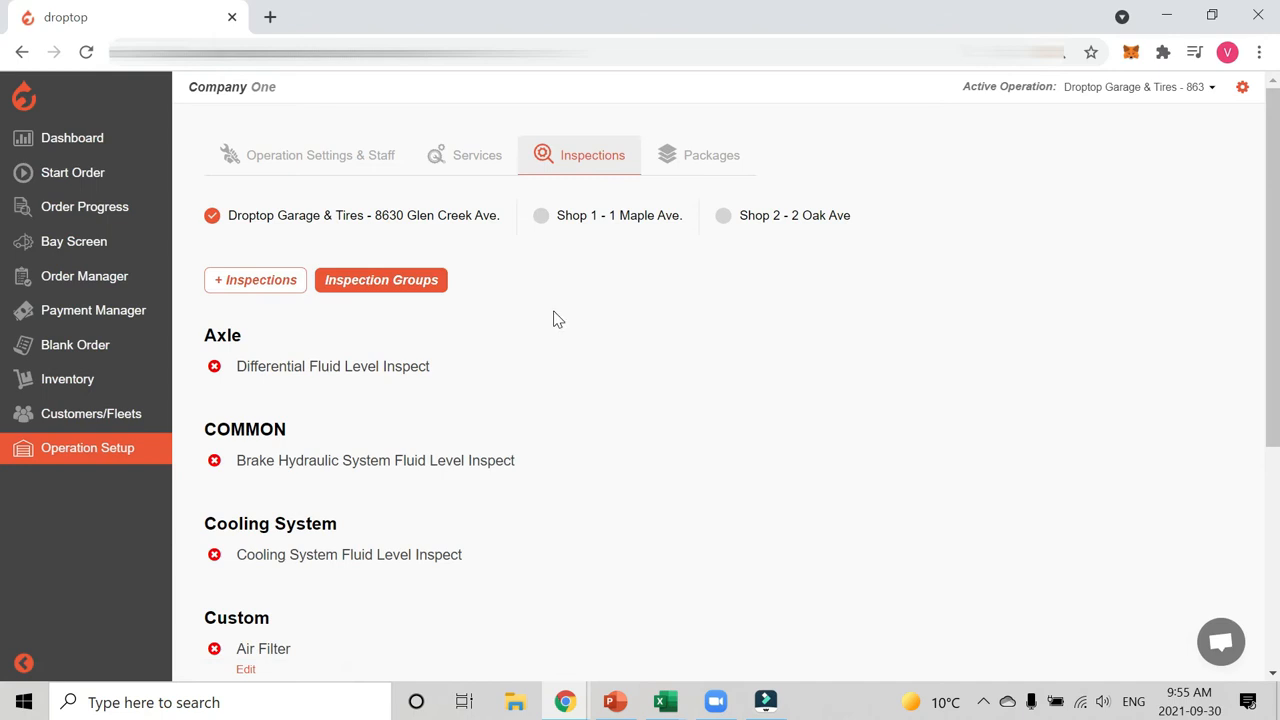
scroll(463, 297, "down", 1)
scroll(277, 317, "up", 1)
scroll(295, 527, "down", 2)
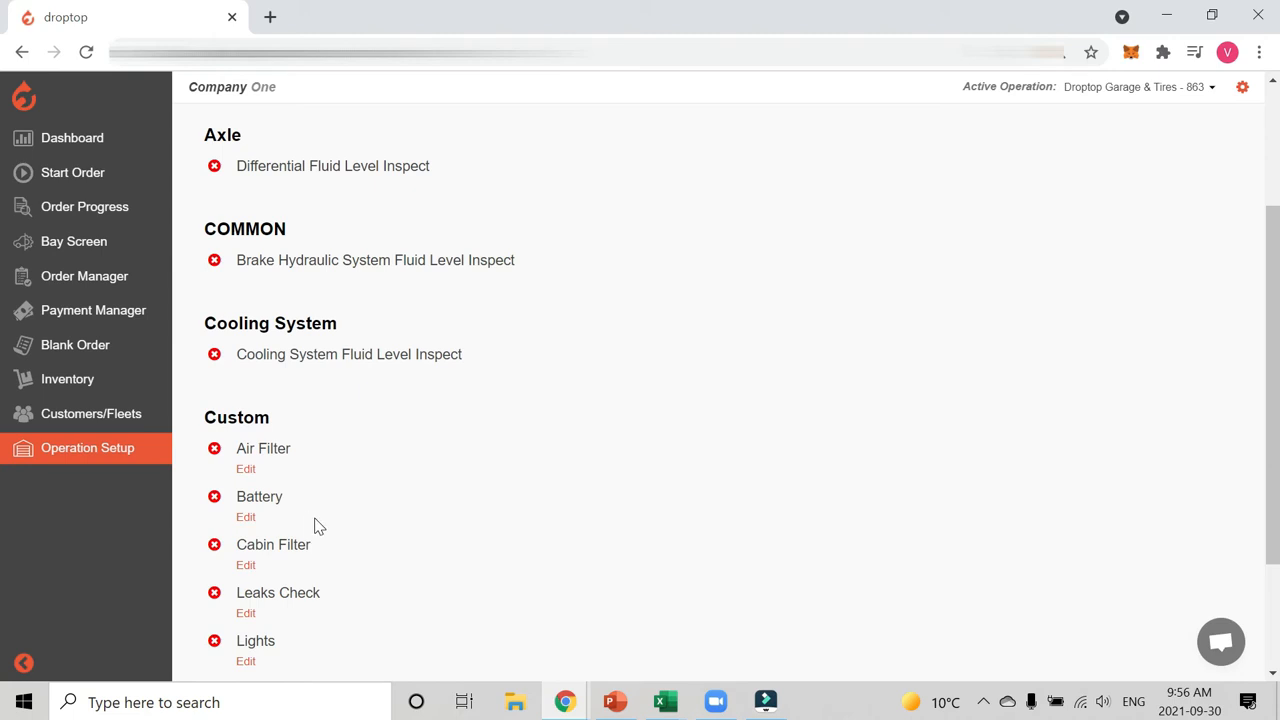
scroll(318, 526, "up", 2)
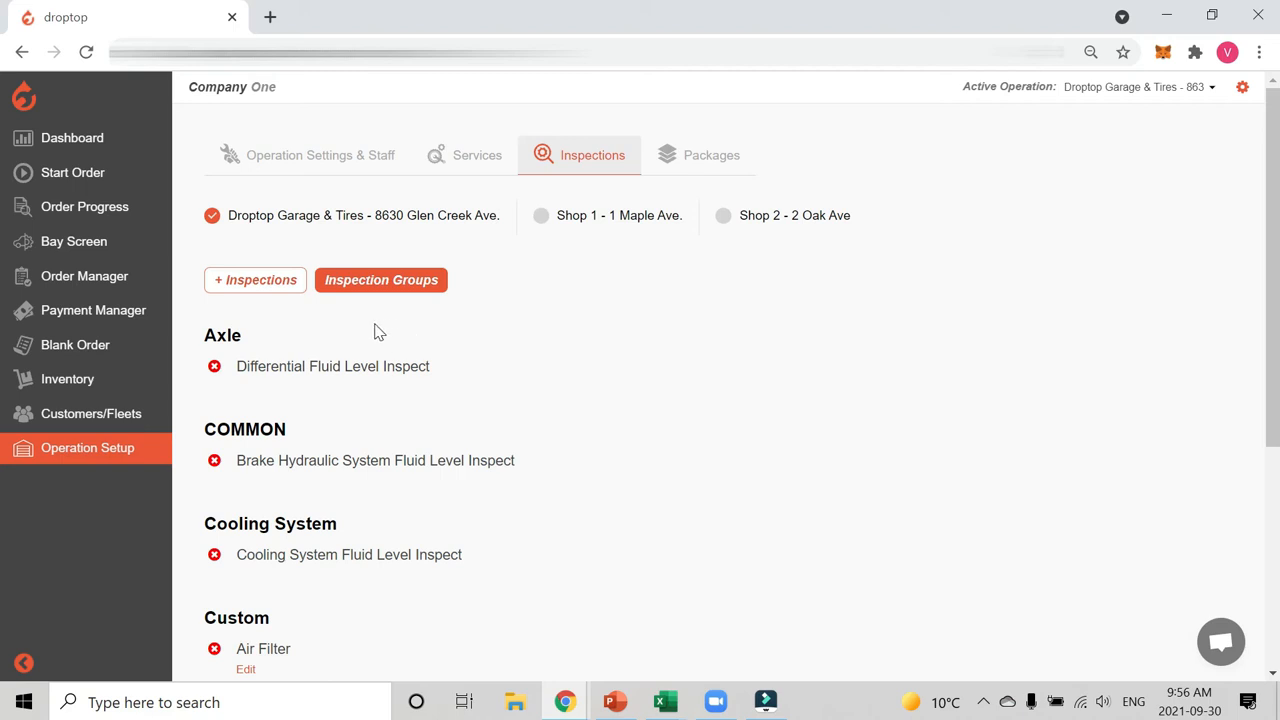
scroll(312, 330, "down", 1)
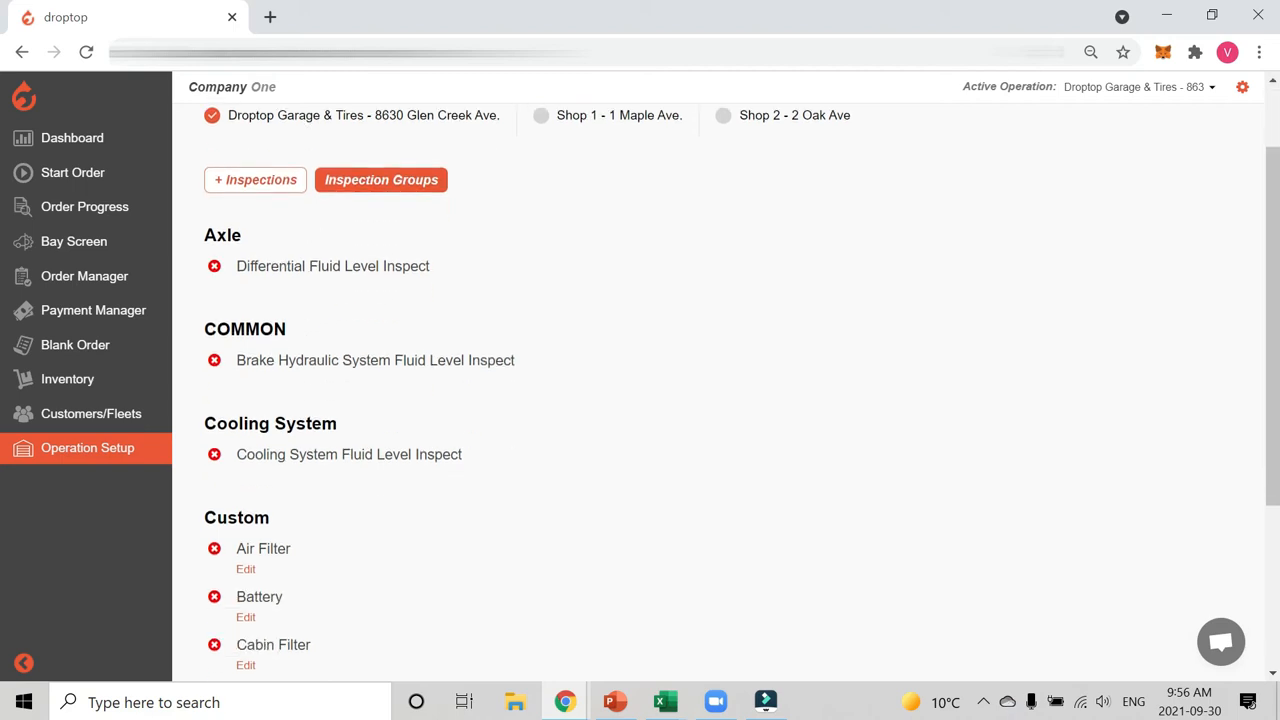
Search the available inspections for "cabin" and add Cabin Air Filter Inspect to the shop.
scroll(300, 466, "down", 1)
scroll(300, 466, "up", 1)
scroll(300, 466, "up", 1)
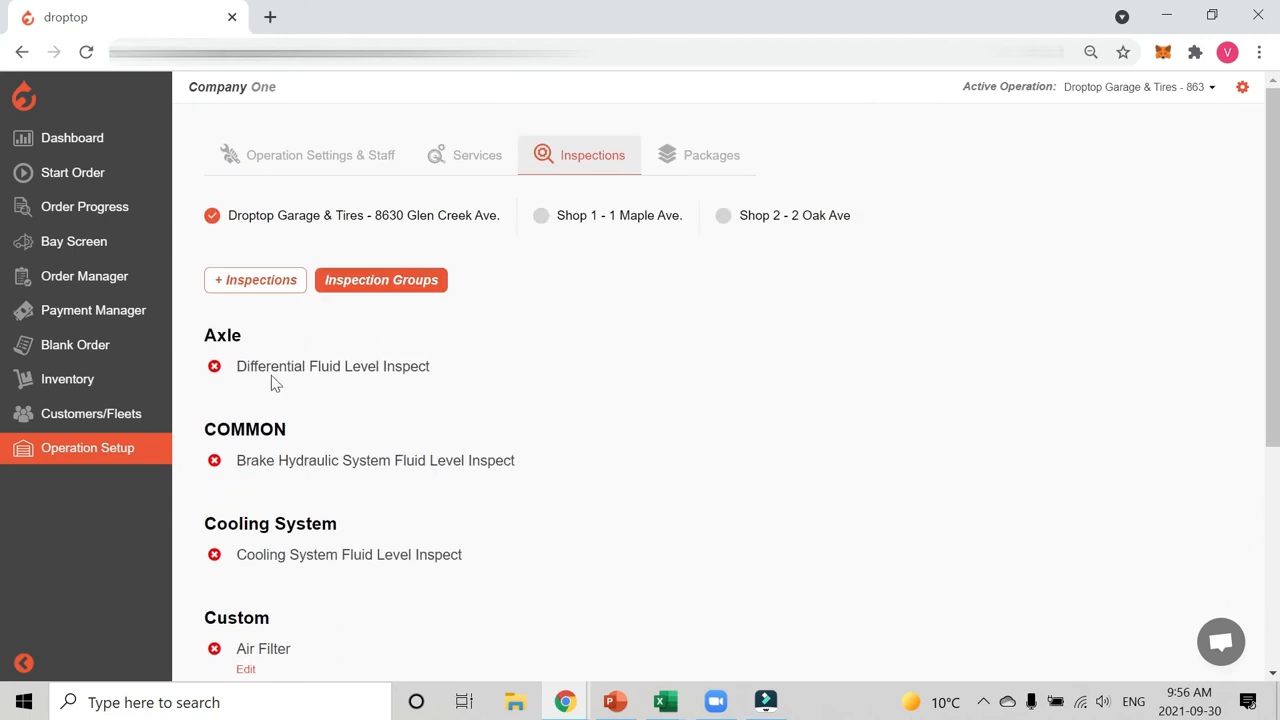
left_click(258, 283)
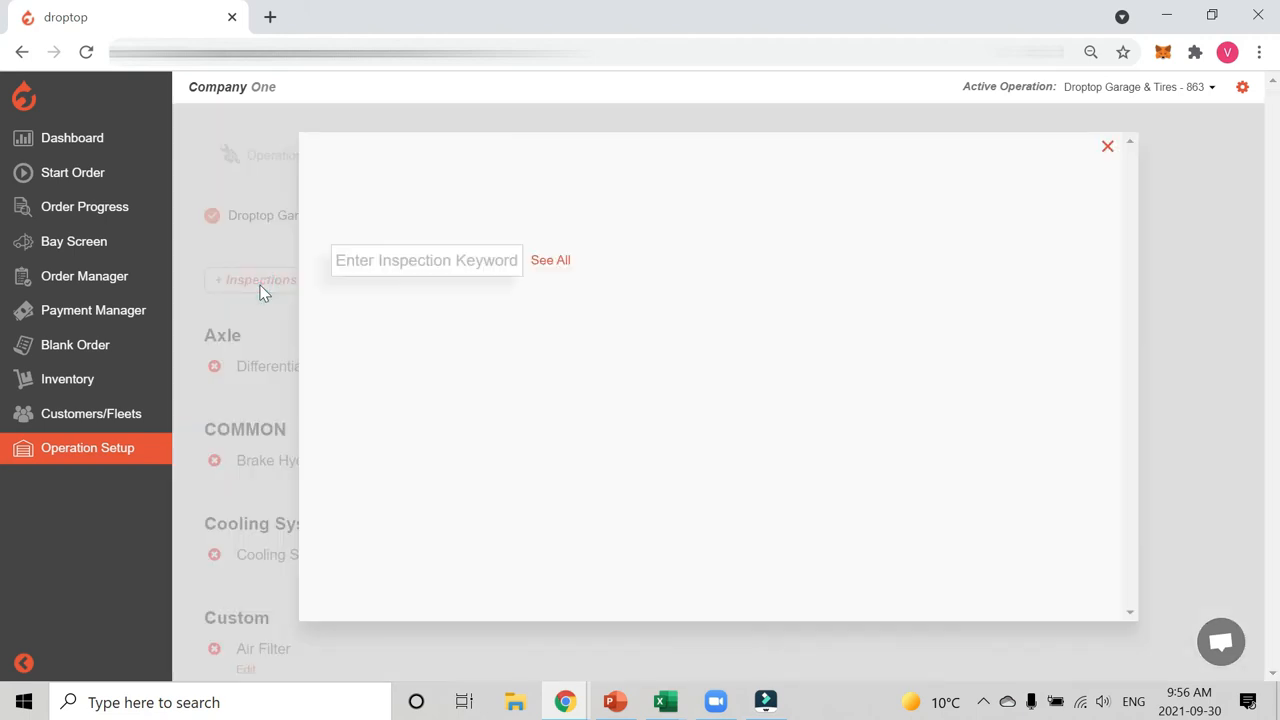
left_click(457, 258)
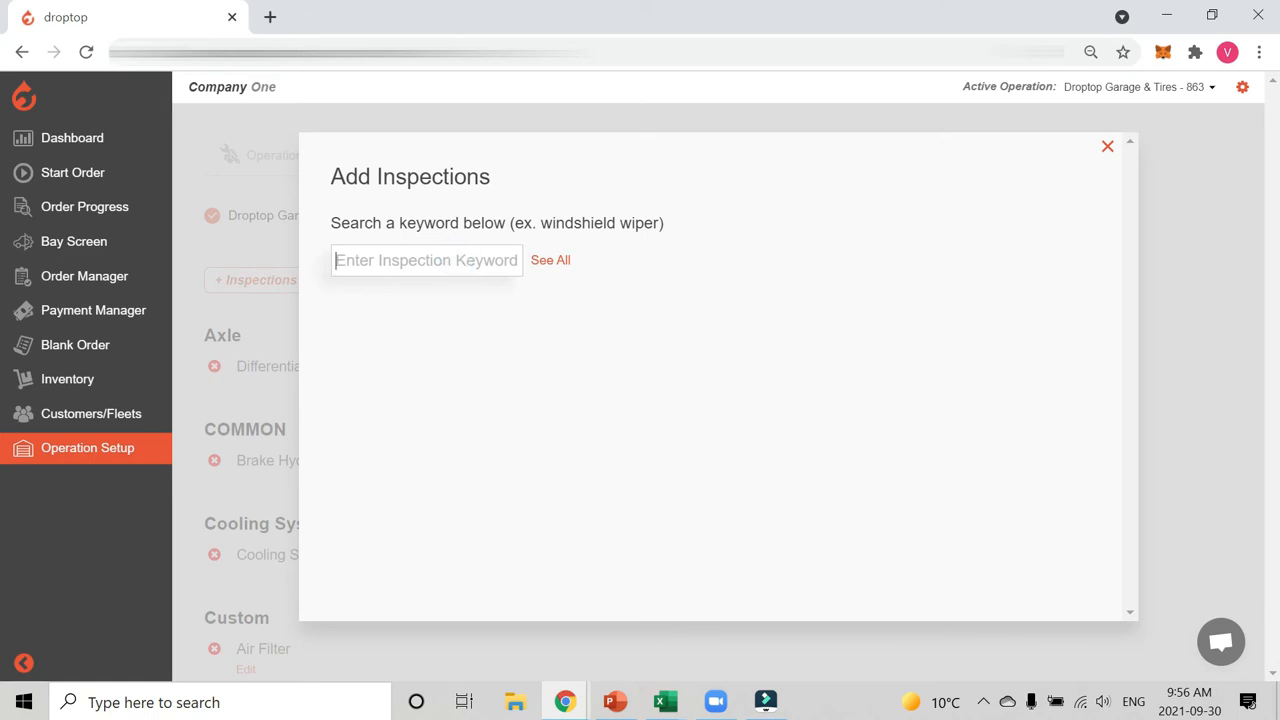
type("cabin")
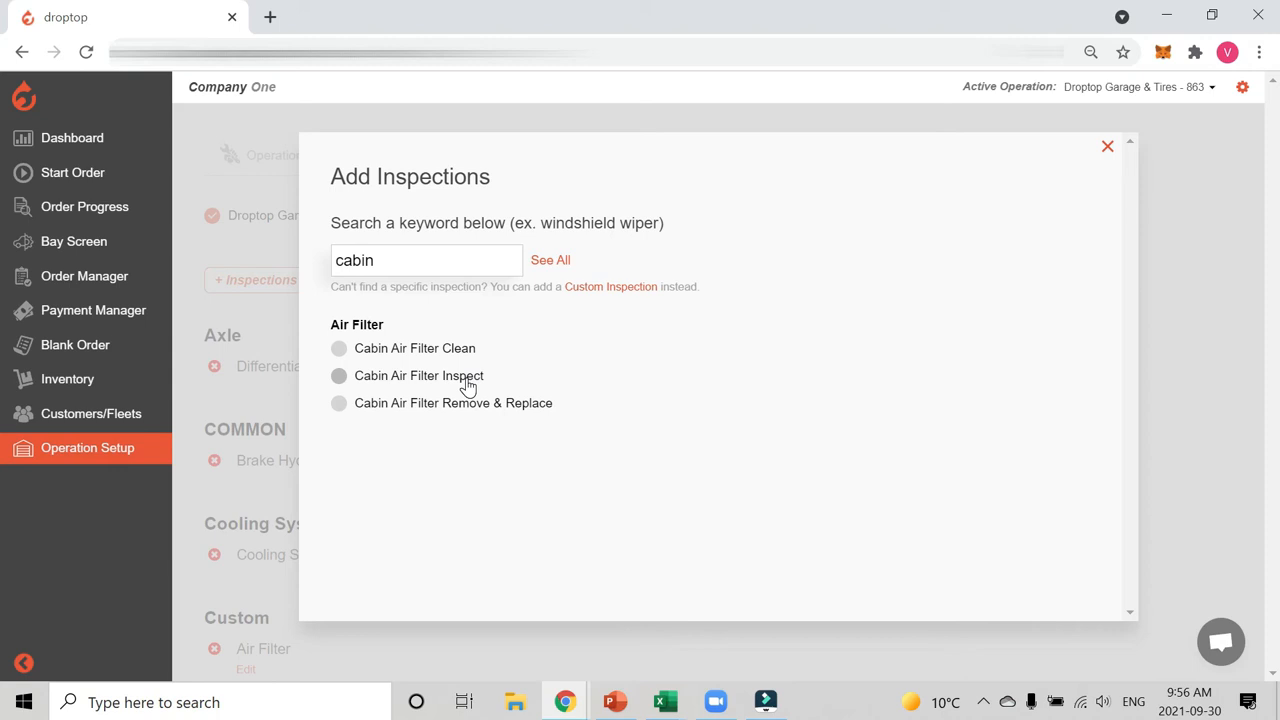
left_click(340, 377)
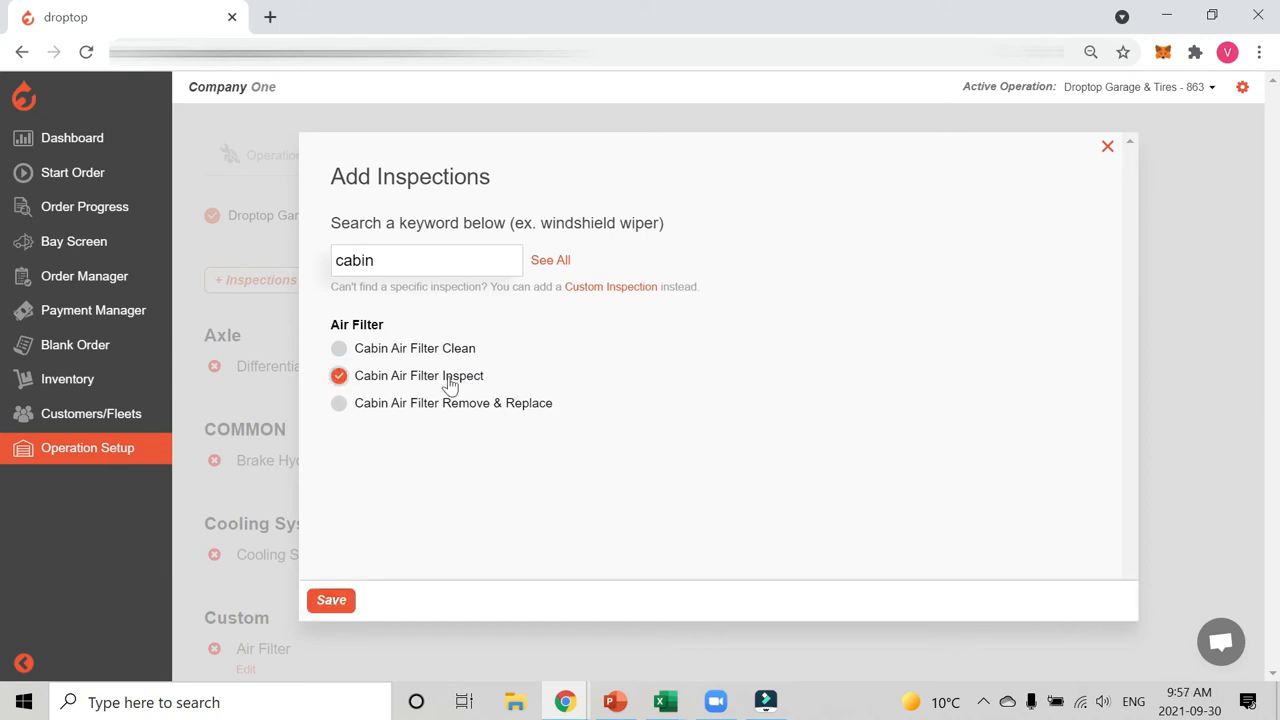
left_click(331, 603)
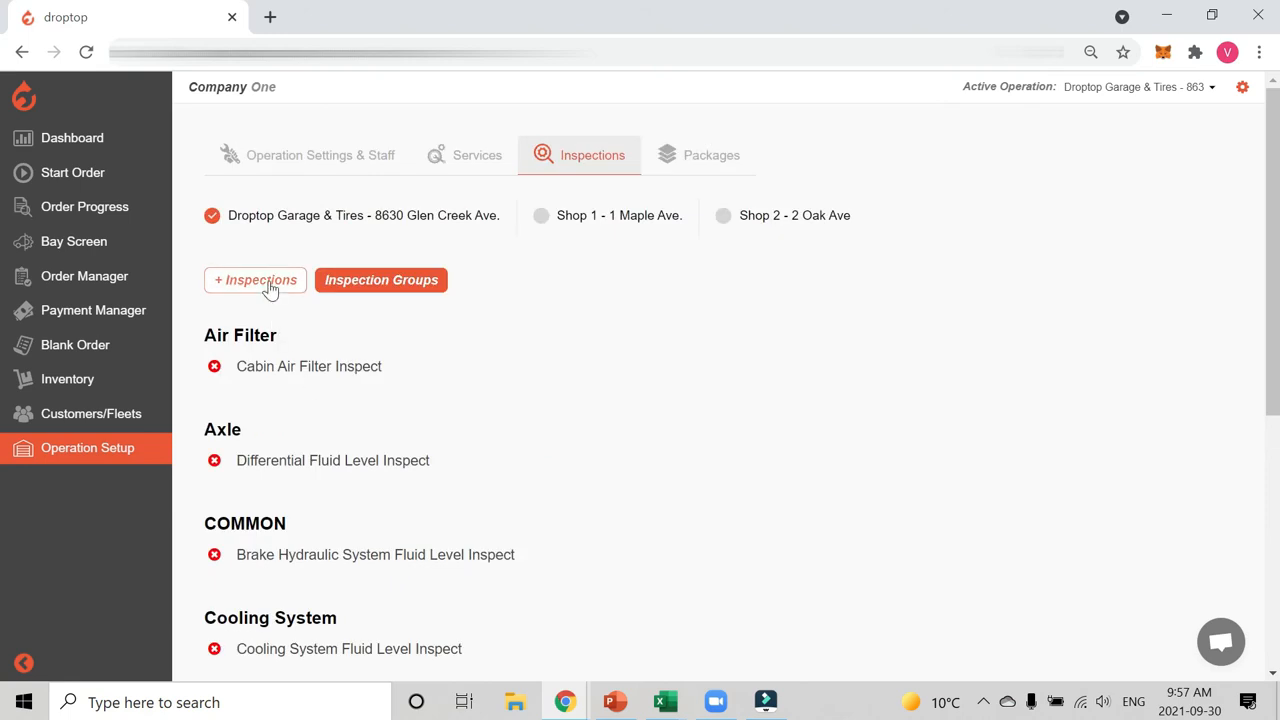
Search the available inspections for "fluid" and save Differential Fluid Level Inspect and Parking Brake Fluid Level Inspect to the shop.
left_click(268, 284)
left_click(429, 258)
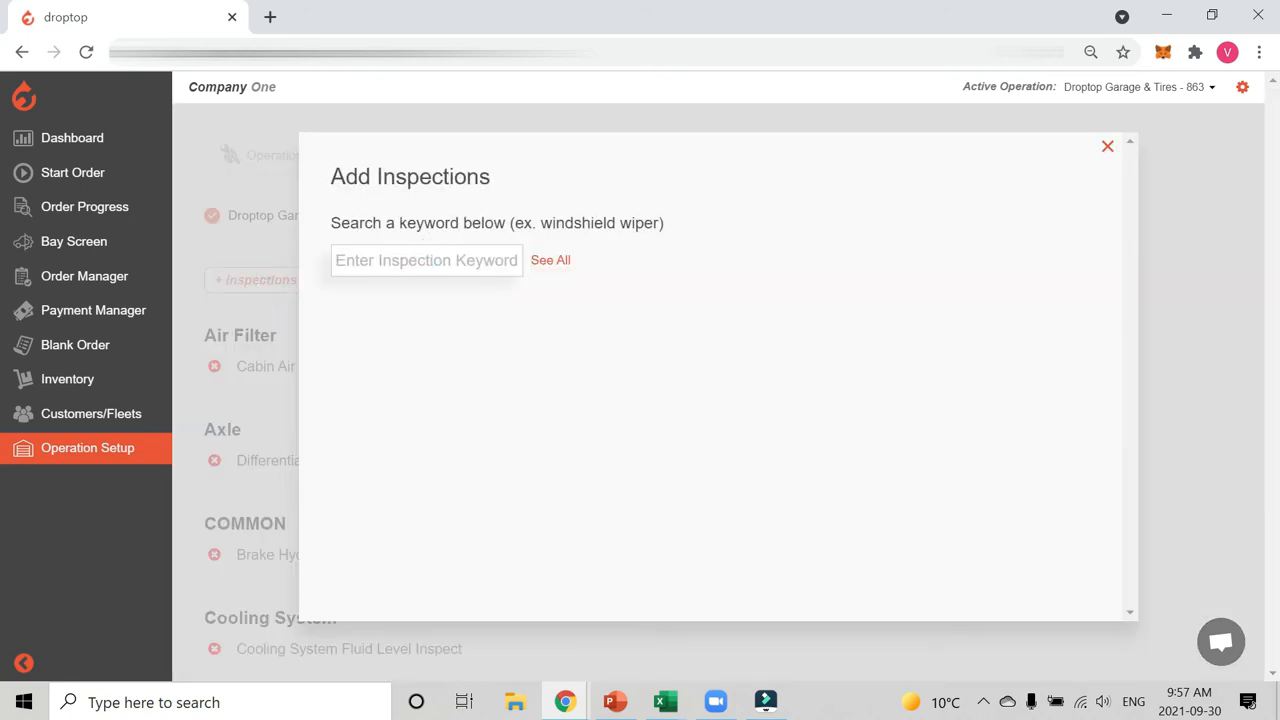
type("fluid")
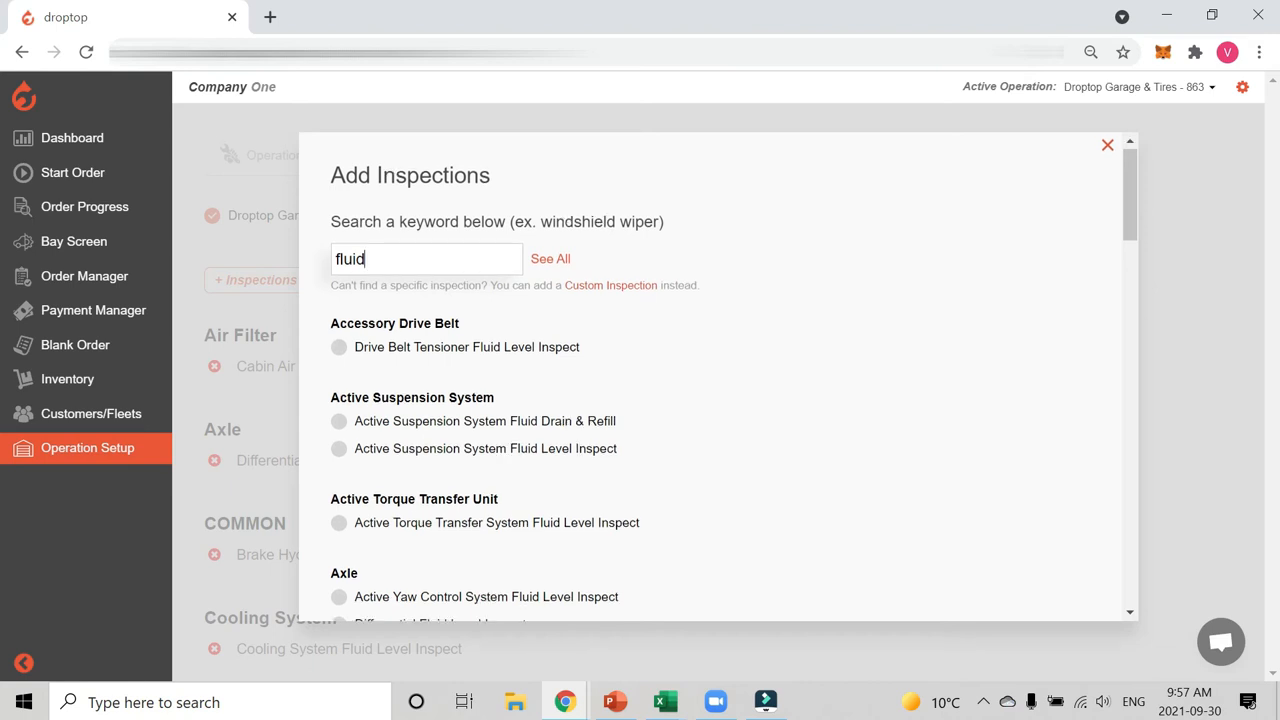
scroll(397, 372, "down", 2)
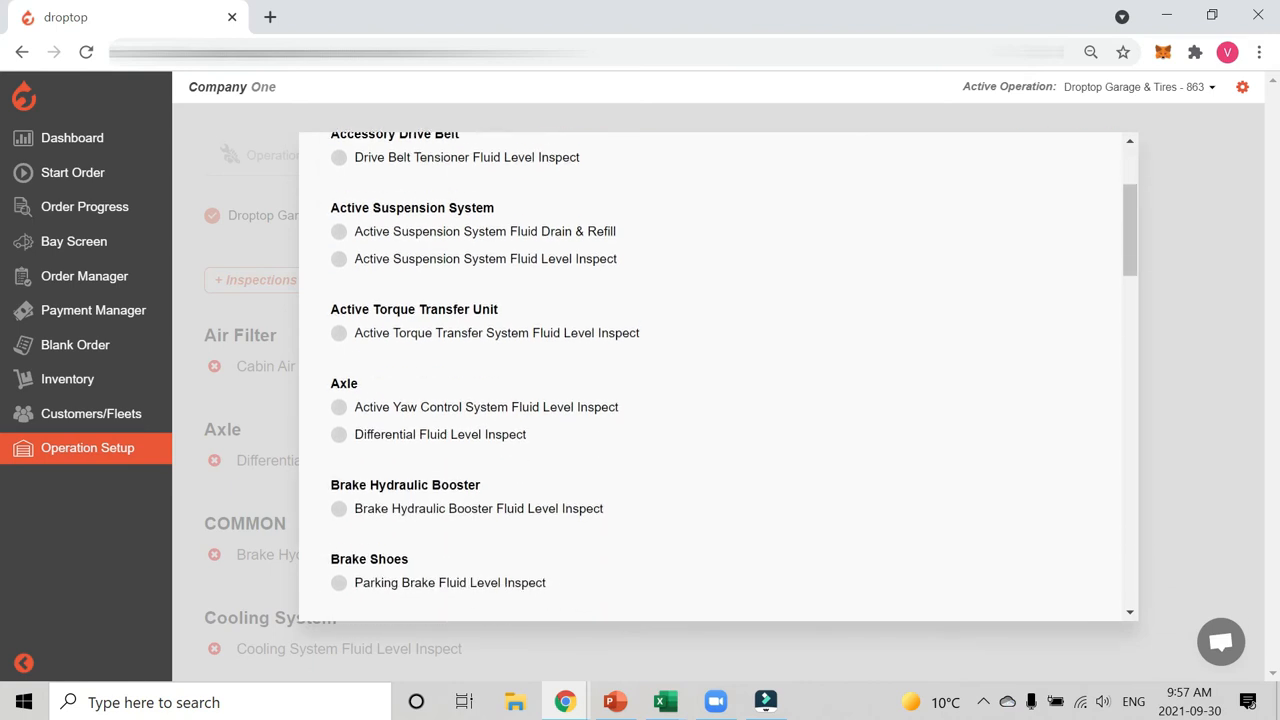
left_click(339, 425)
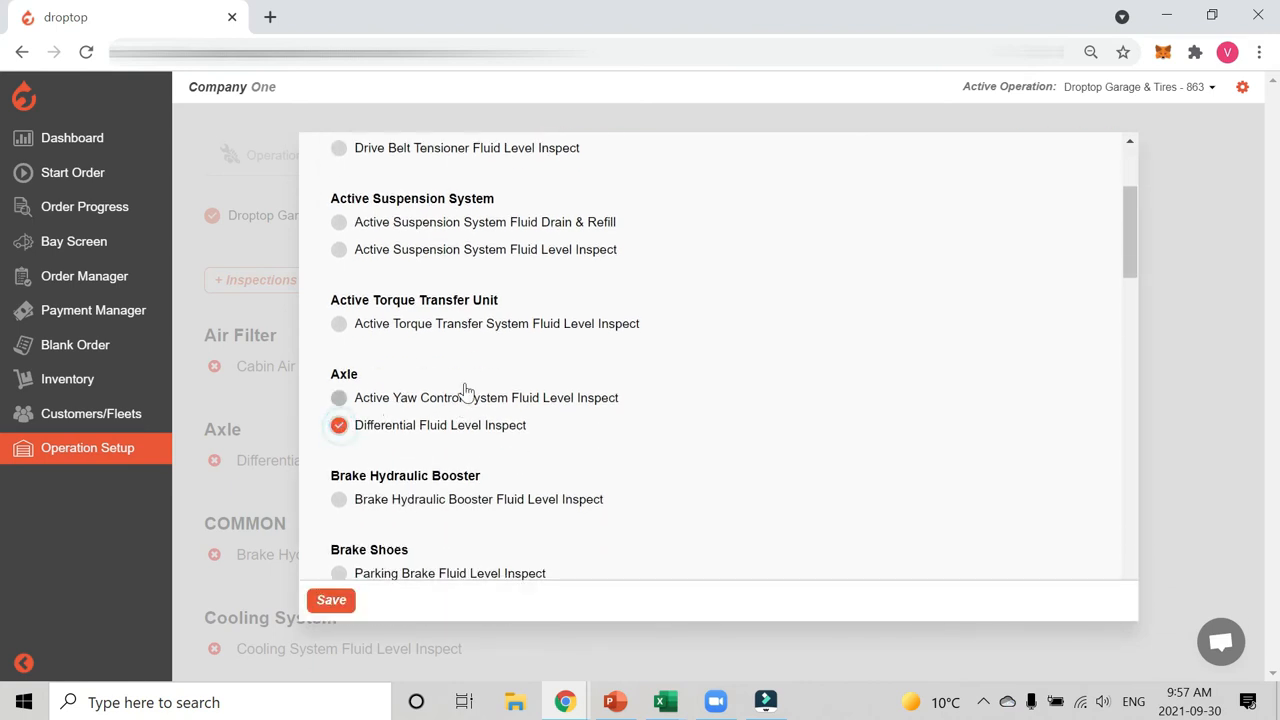
scroll(471, 360, "down", 2)
left_click(339, 373)
scroll(491, 354, "down", 1)
left_click(333, 601)
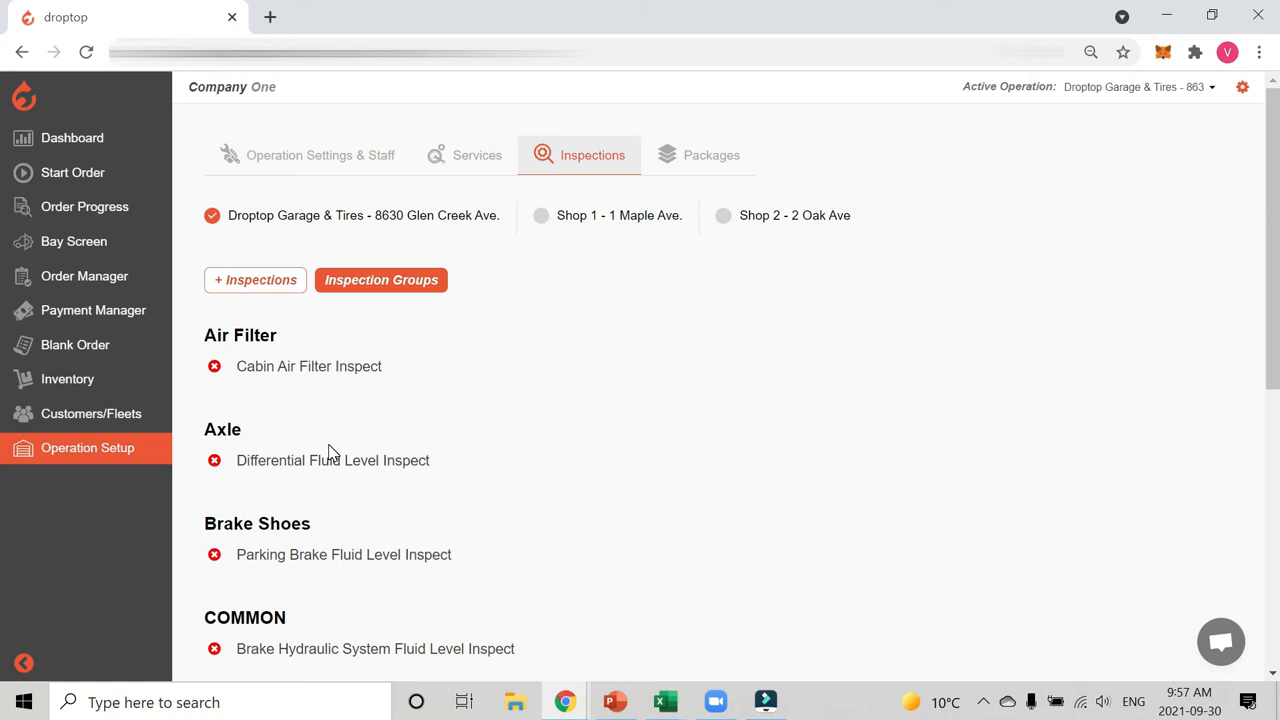
Search the available inspections for "double check" and open the form for adding a custom inspection.
left_click(260, 283)
left_click(434, 251)
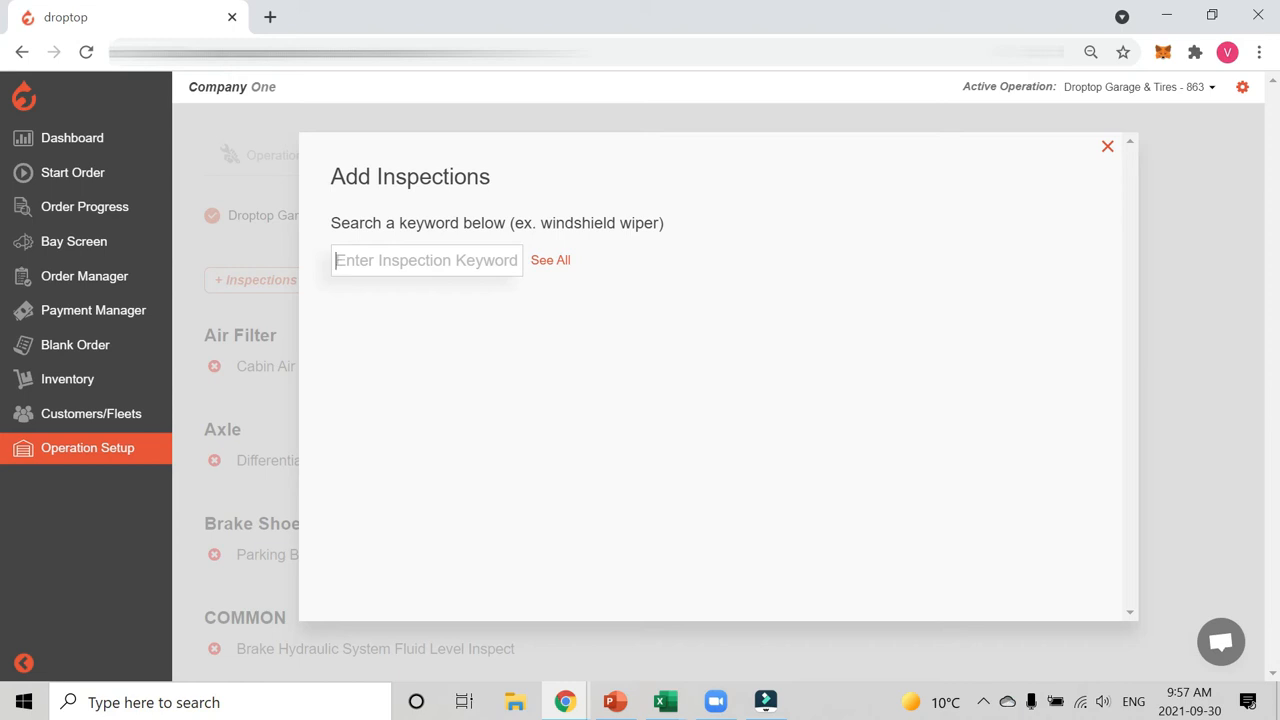
type("double check")
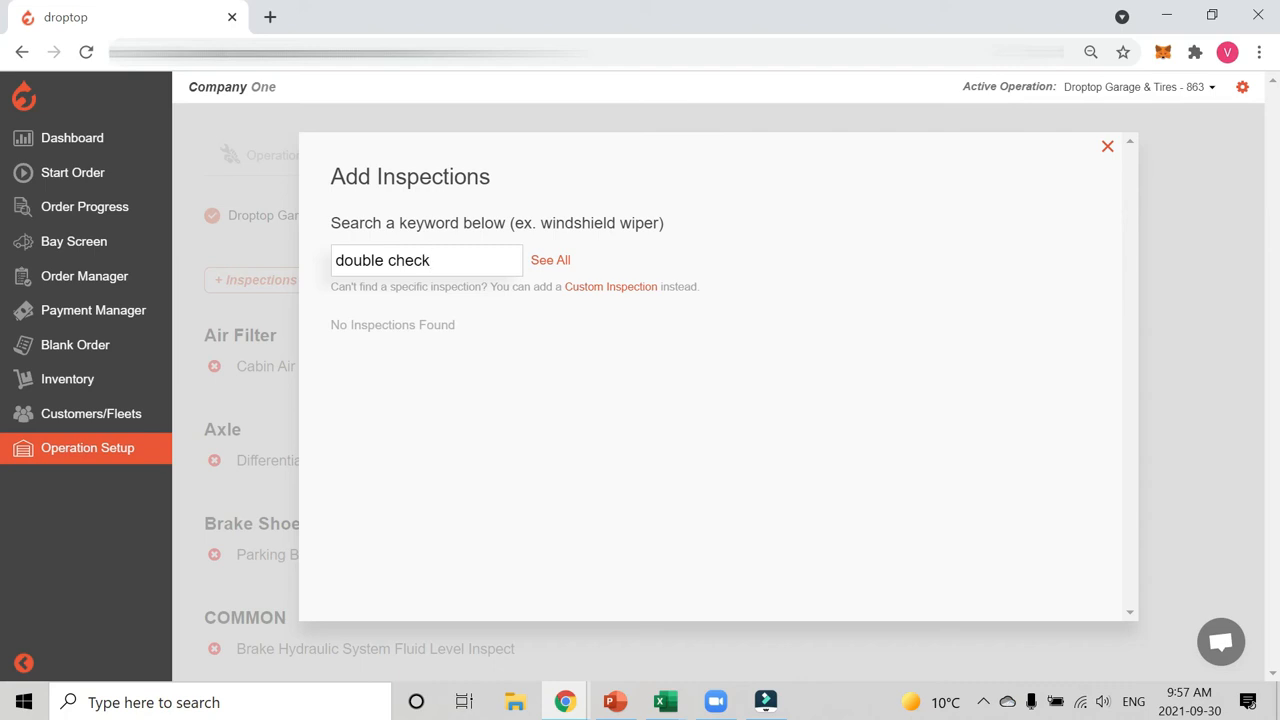
left_click(620, 290)
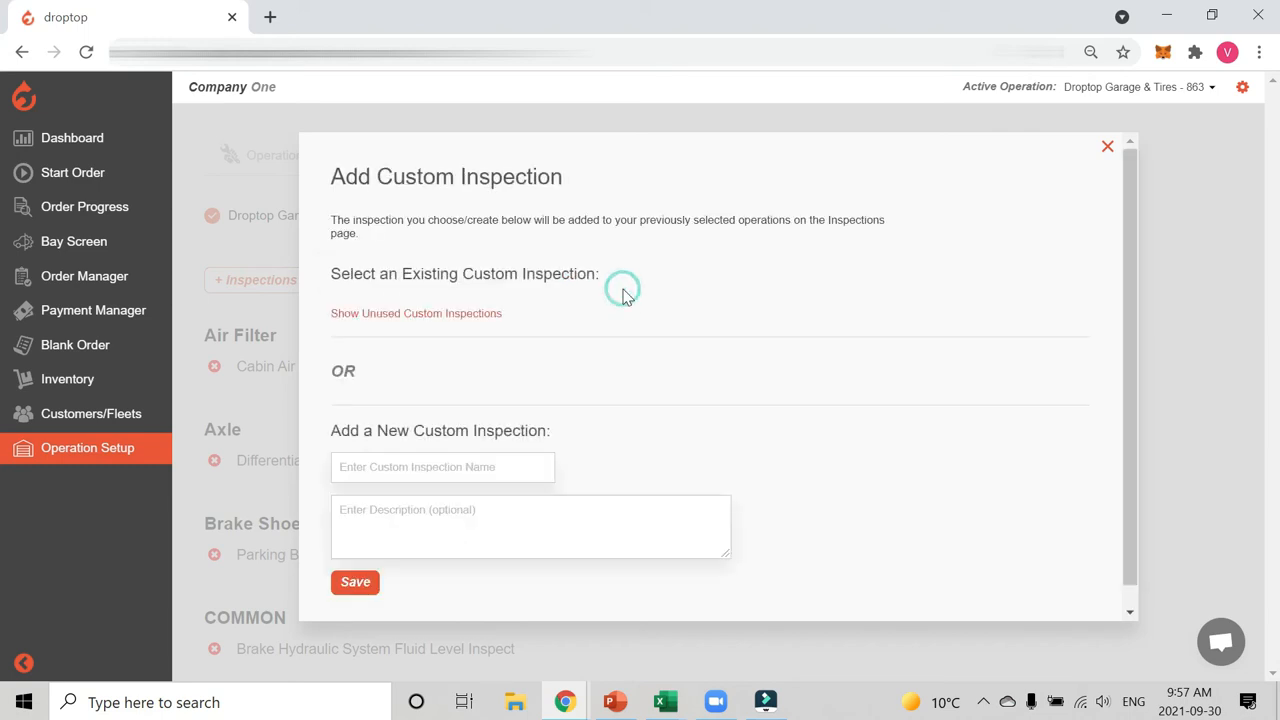
scroll(505, 392, "down", 1)
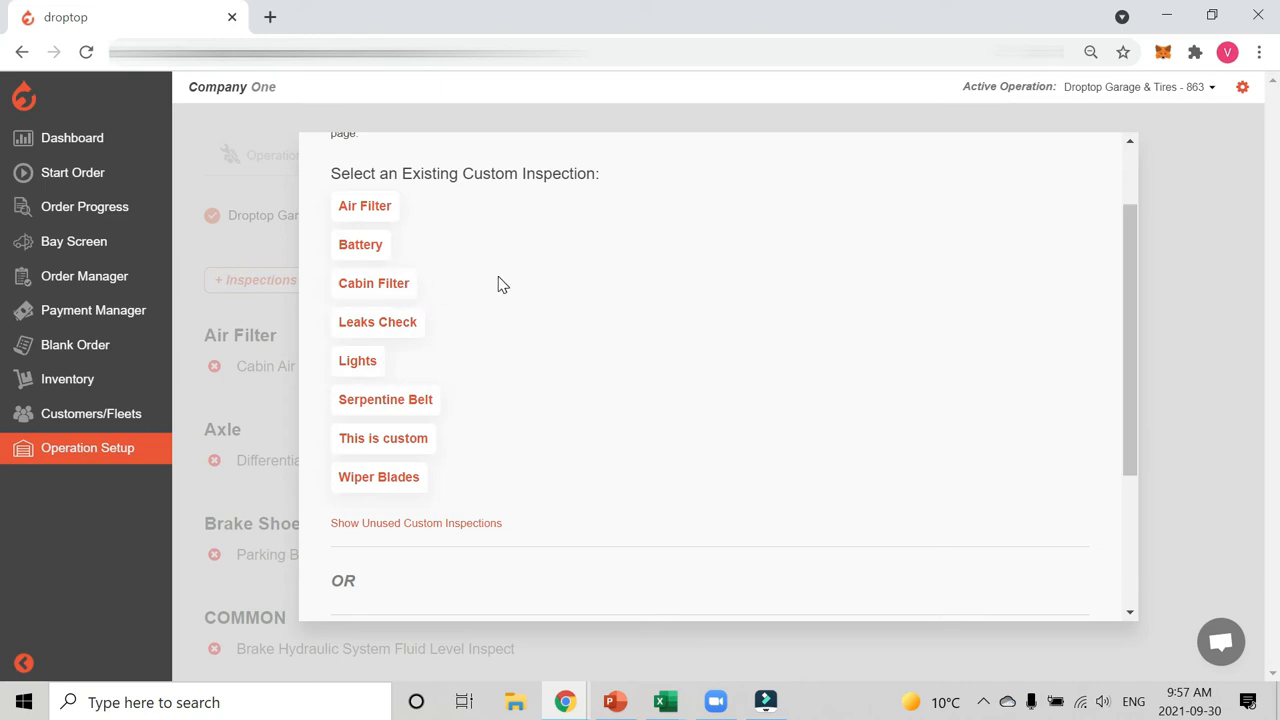
scroll(481, 283, "down", 3)
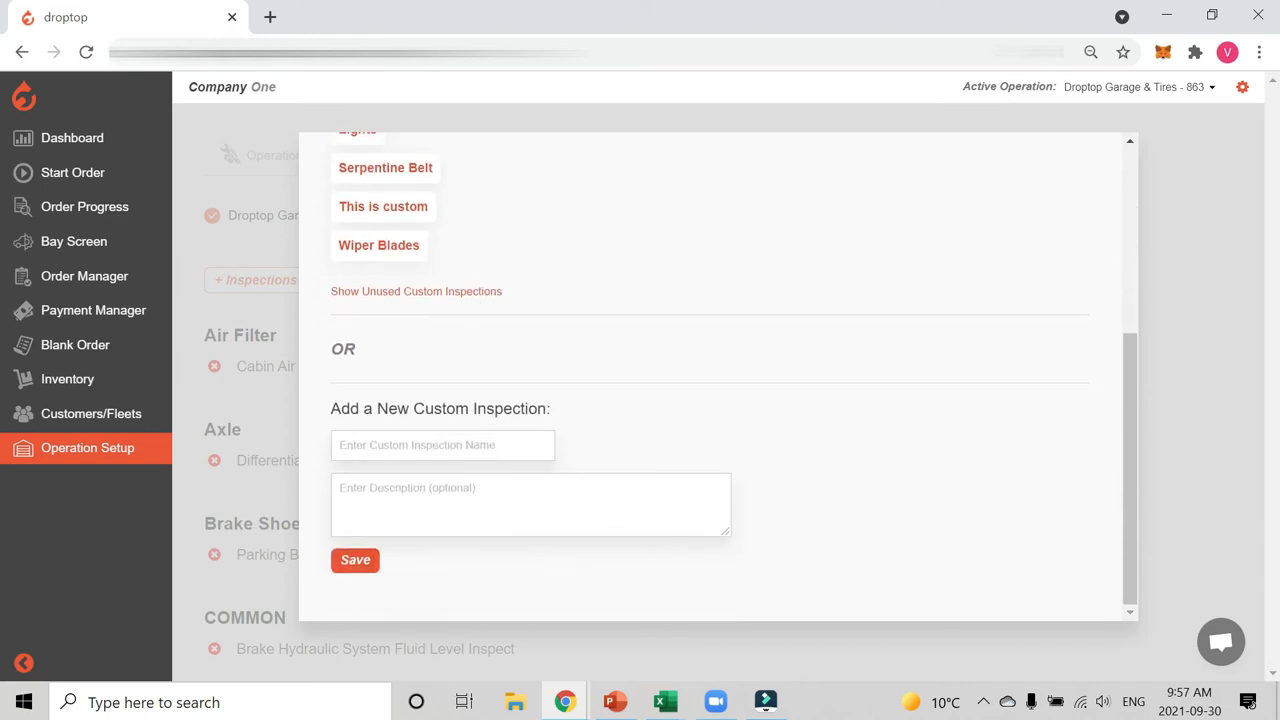
Create the custom inspection "Double Check Filter Seal" with the description "make sure nothing is leaking." and save it.
left_click(433, 447)
type("Double Check Filter Seal")
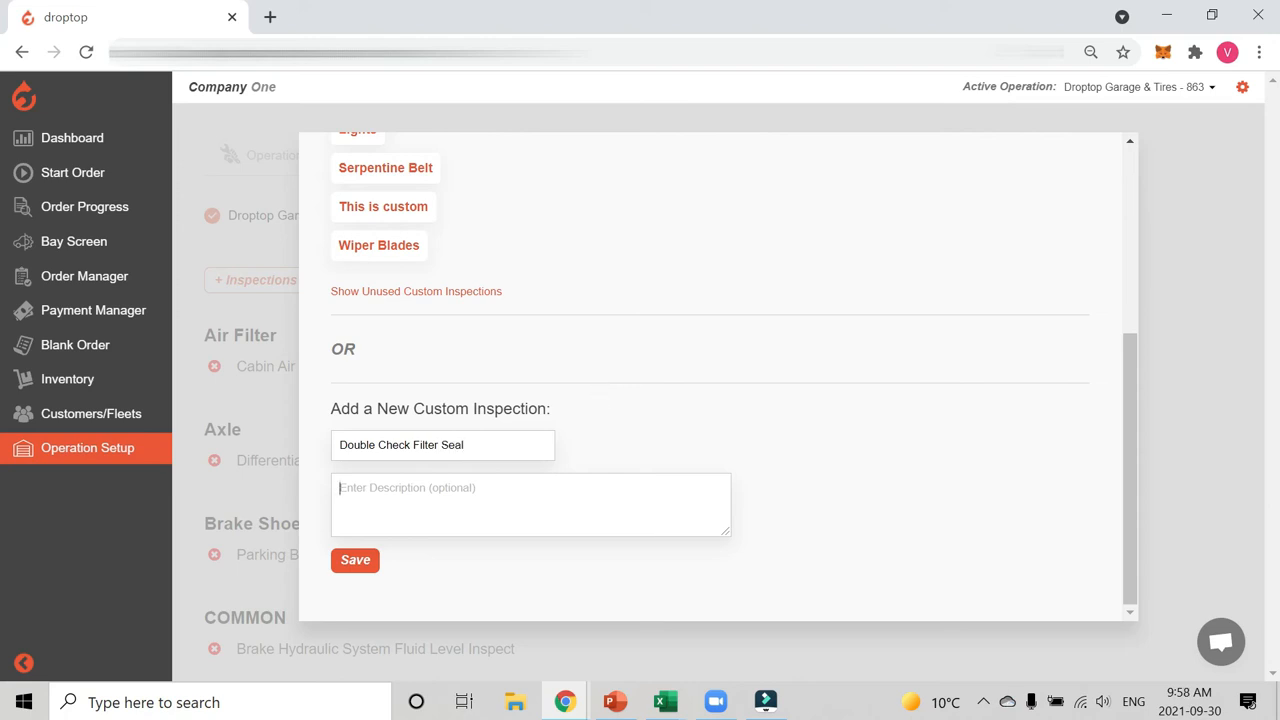
key("Tab")
type("mak")
key("BackSpace")
type("ake sure nothing is leaking.")
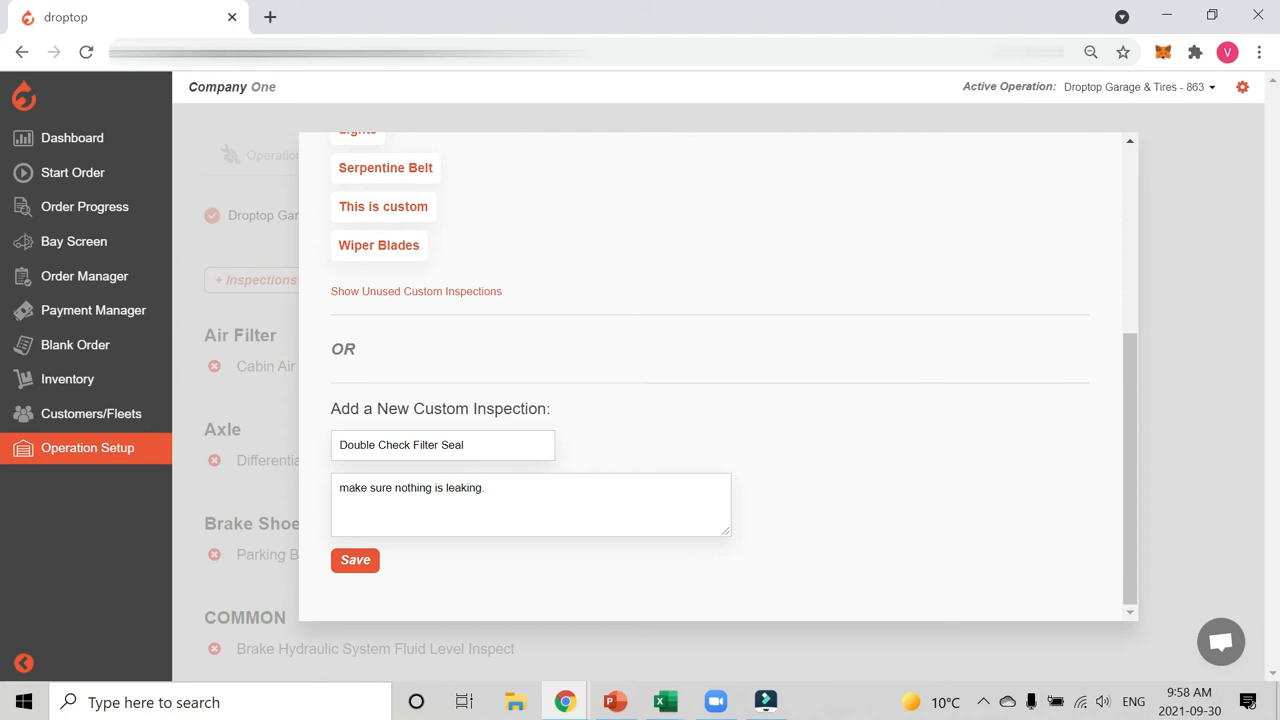
left_click(362, 567)
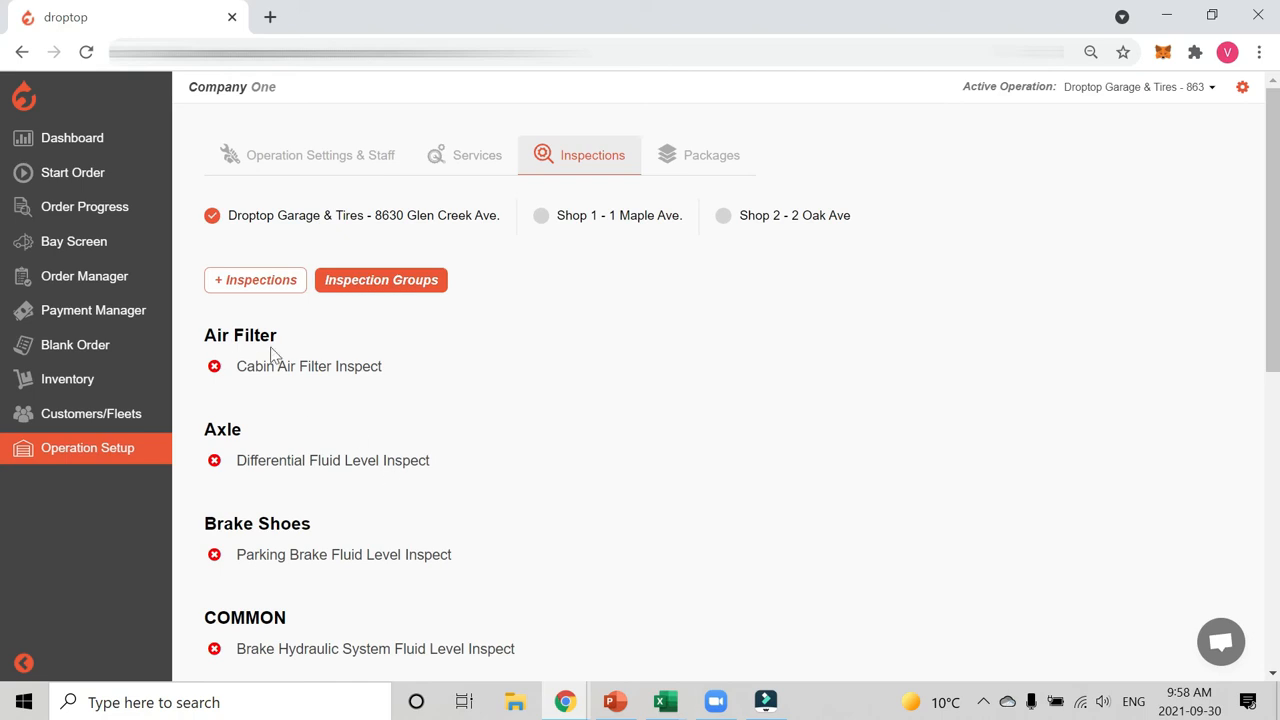
Examine the name and description of Double Check Filter Seal in the Custom category of the inspections list.
scroll(214, 228, "down", 1)
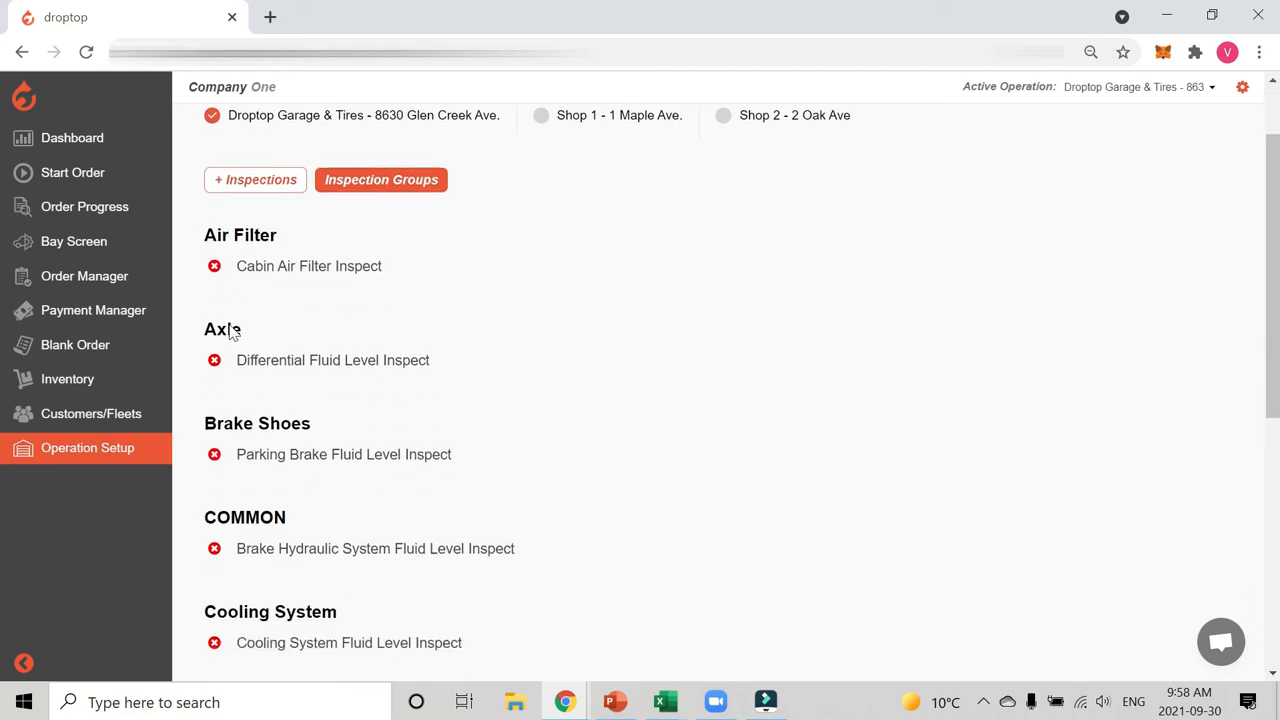
scroll(310, 383, "down", 1)
scroll(312, 383, "down", 4)
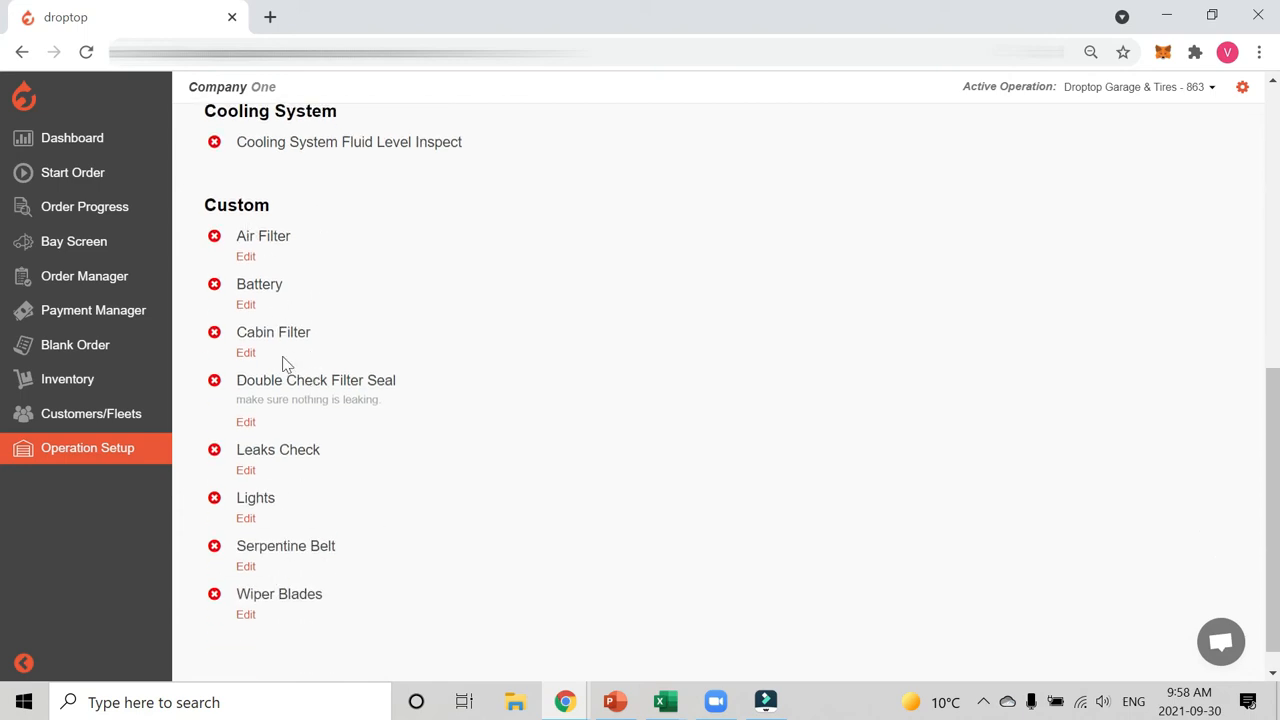
left_click_drag(263, 380, 395, 381)
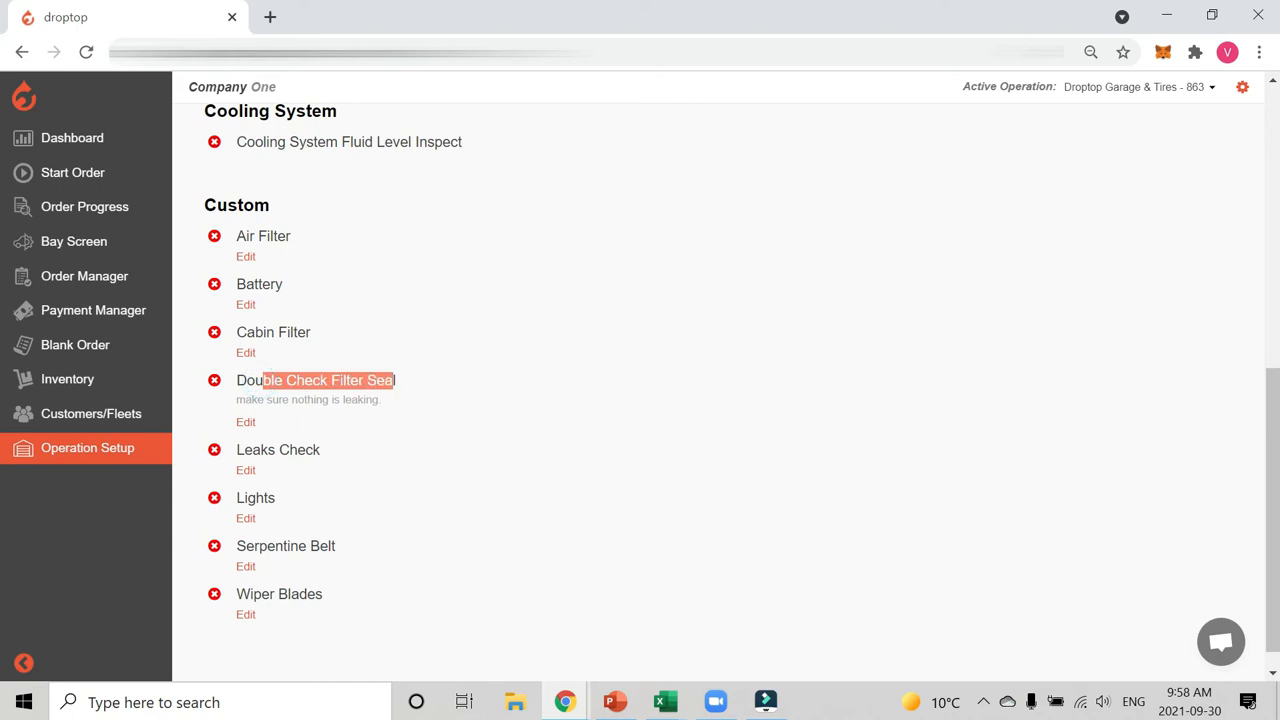
left_click_drag(243, 400, 394, 406)
left_click(420, 395)
scroll(410, 436, "up", 6)
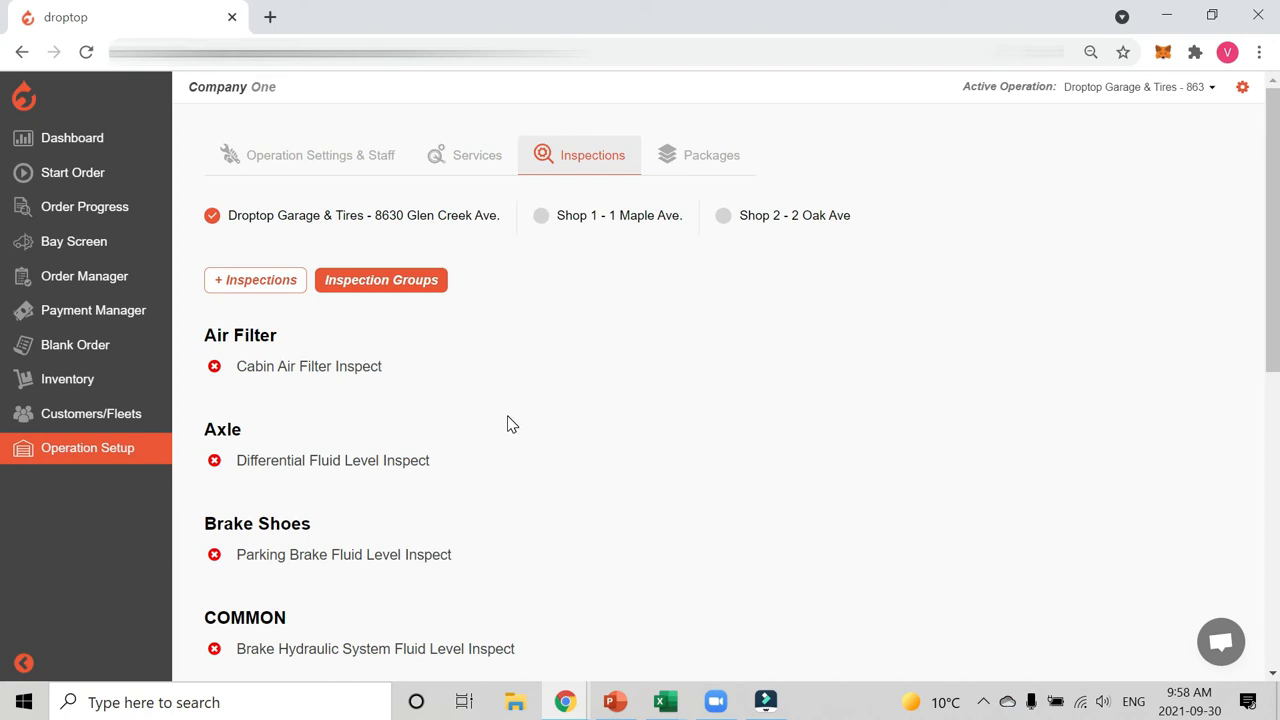
Open the inspection groups and start a new group named "4 point Inspection List" without a description.
left_click(378, 290)
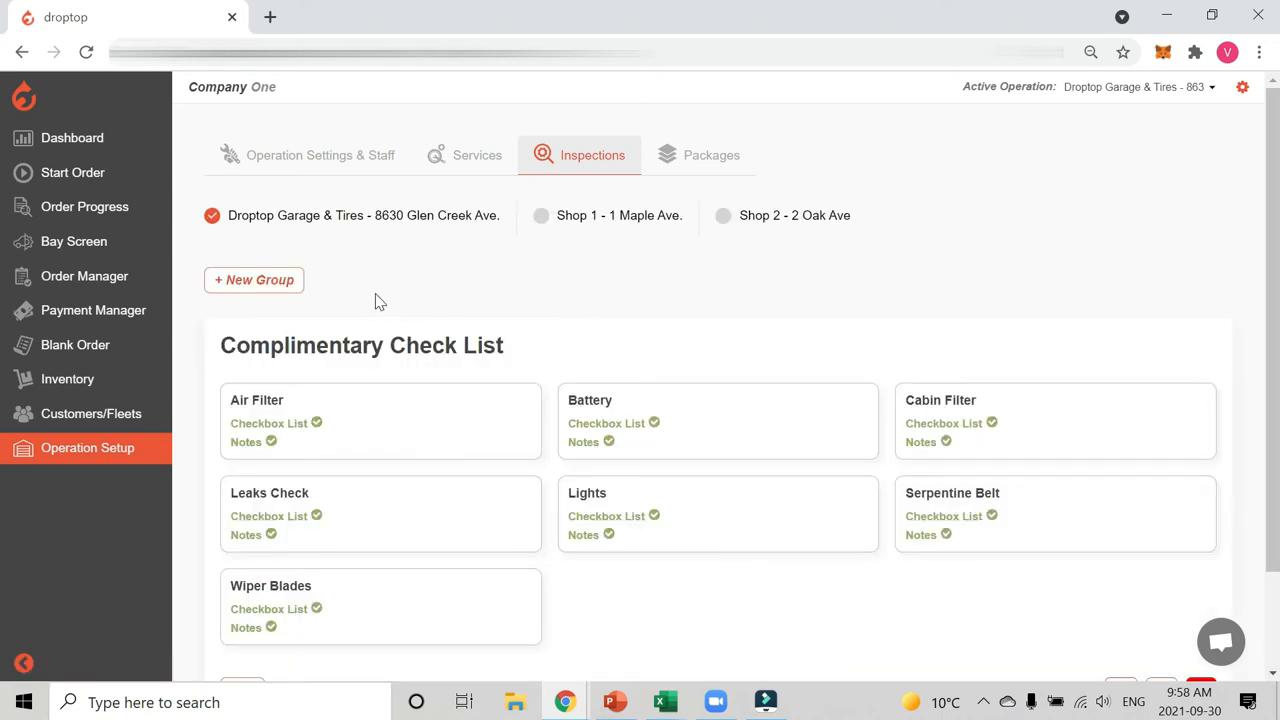
scroll(378, 302, "down", 1)
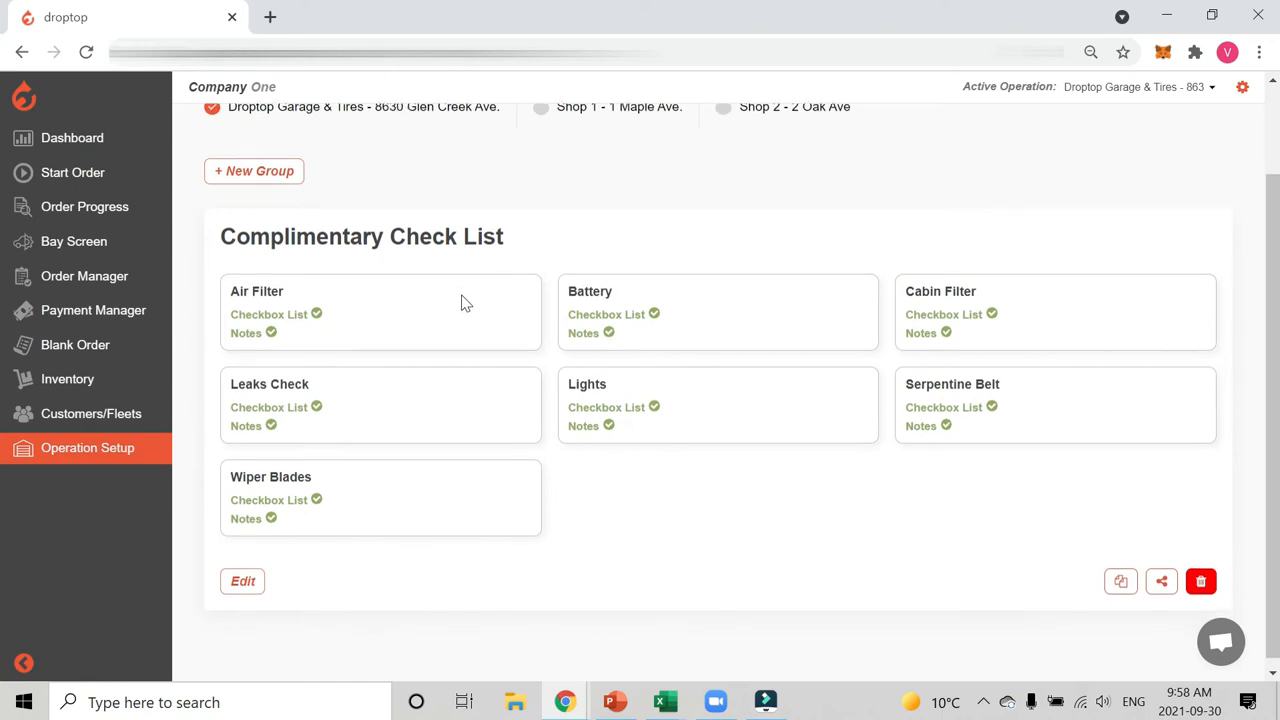
scroll(474, 383, "up", 1)
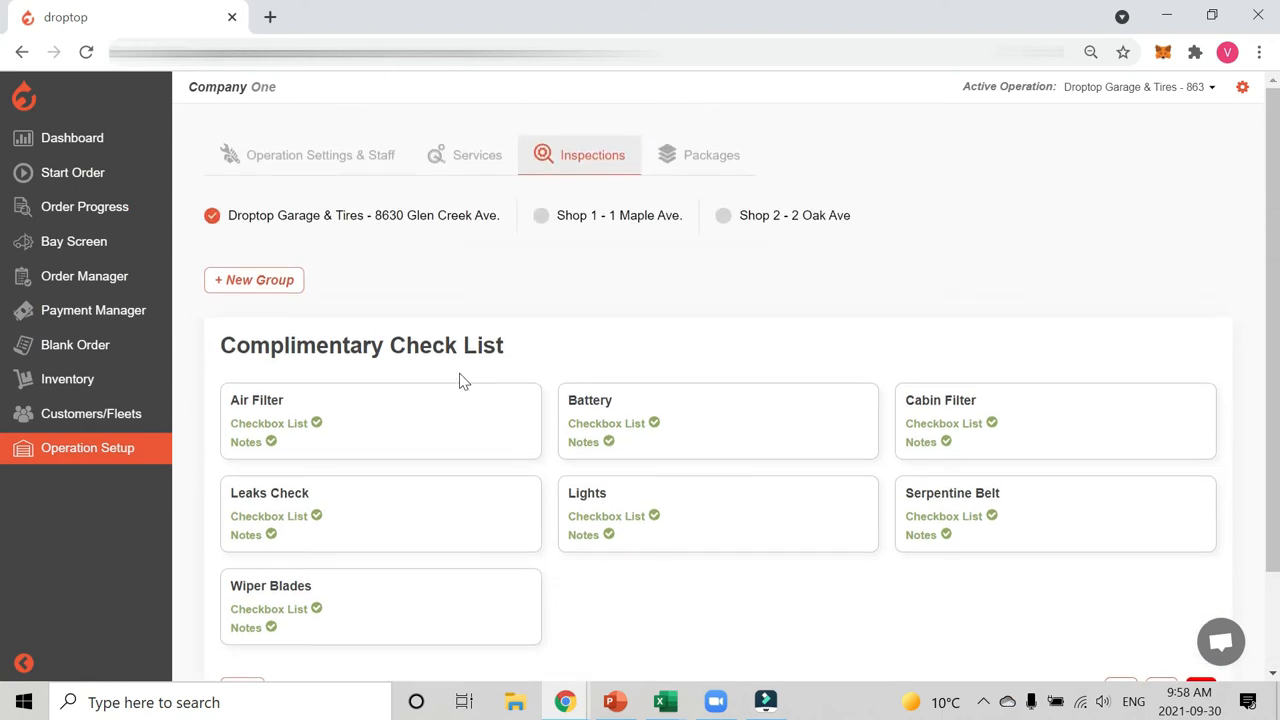
left_click(262, 283)
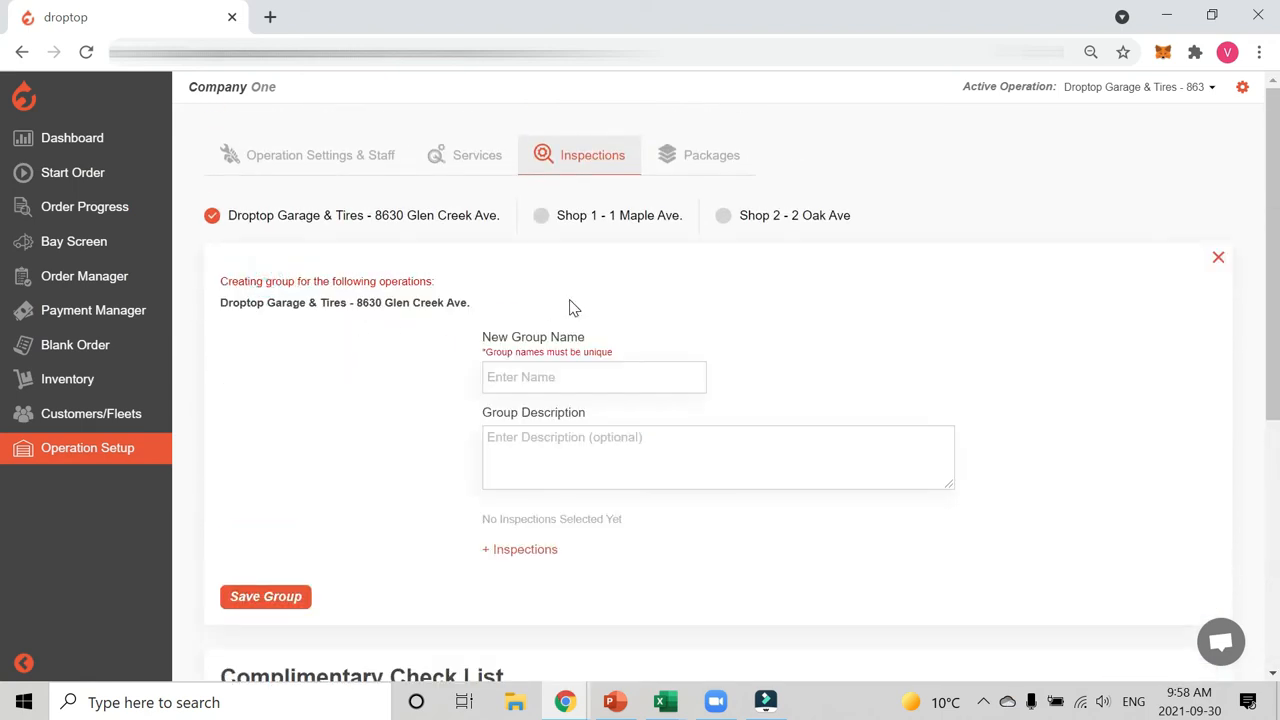
left_click(580, 370)
type("8 point Inspection List")
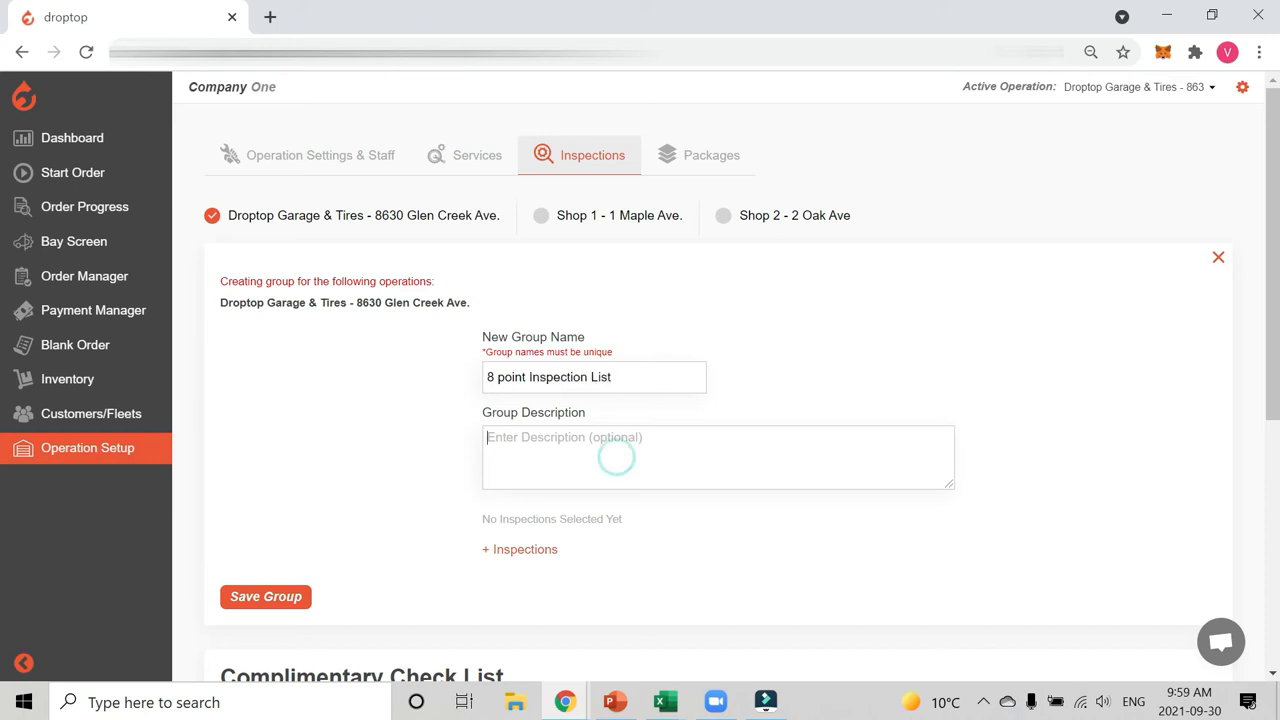
scroll(617, 402, "down", 1)
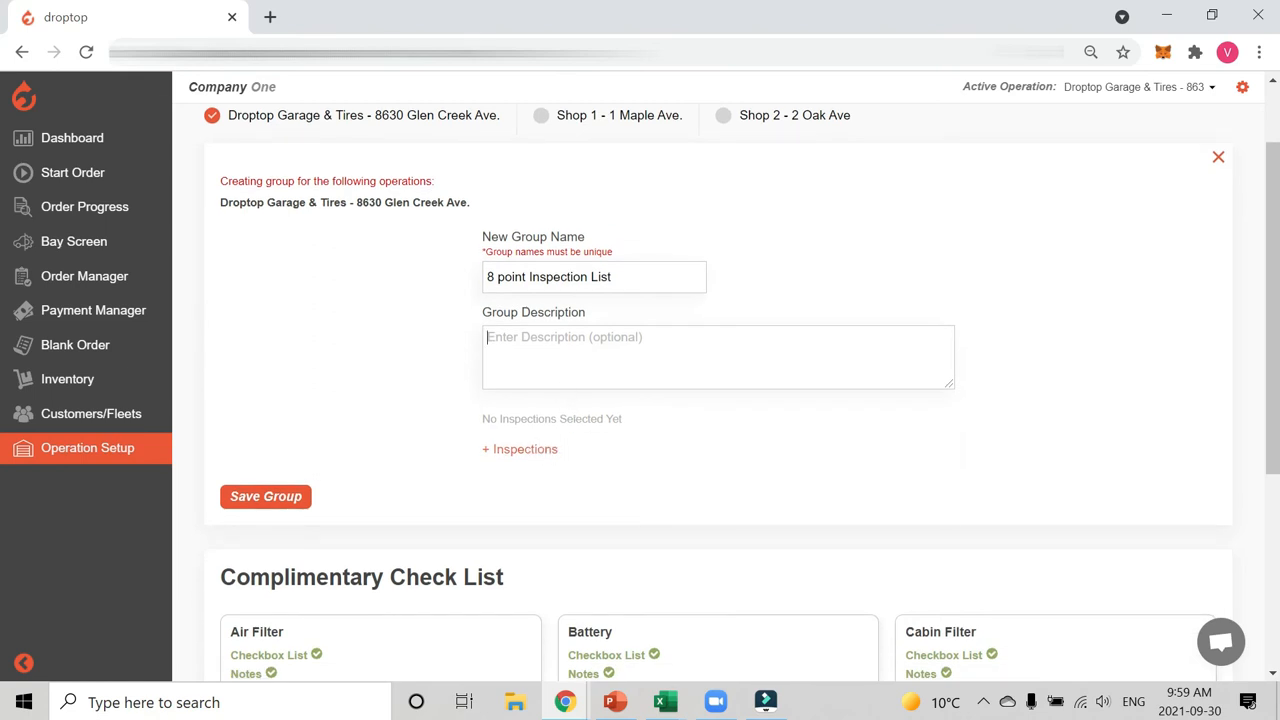
key("BackSpace")
type("4")
Add the Air Filter, Battery, Double Check Filter Seal and Wiper Blades inspections to the new group.
left_click(525, 455)
left_click(323, 197)
left_click(324, 237)
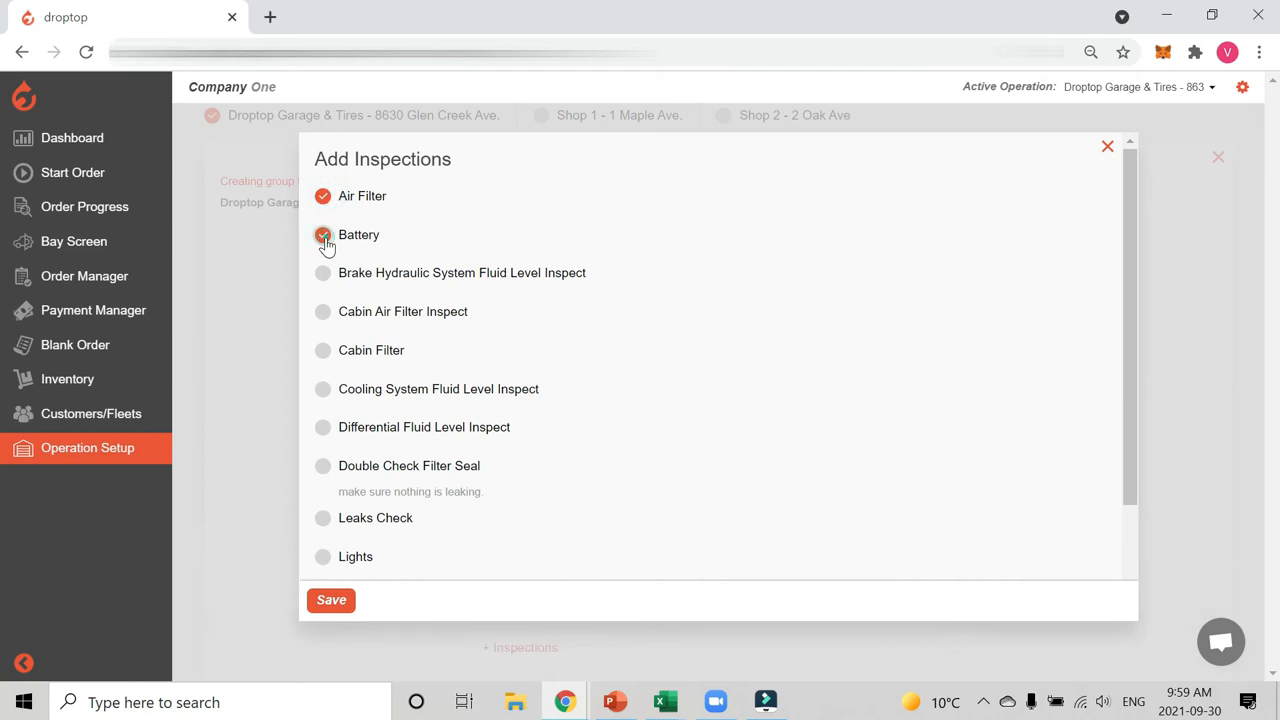
scroll(515, 355, "down", 2)
left_click(497, 369)
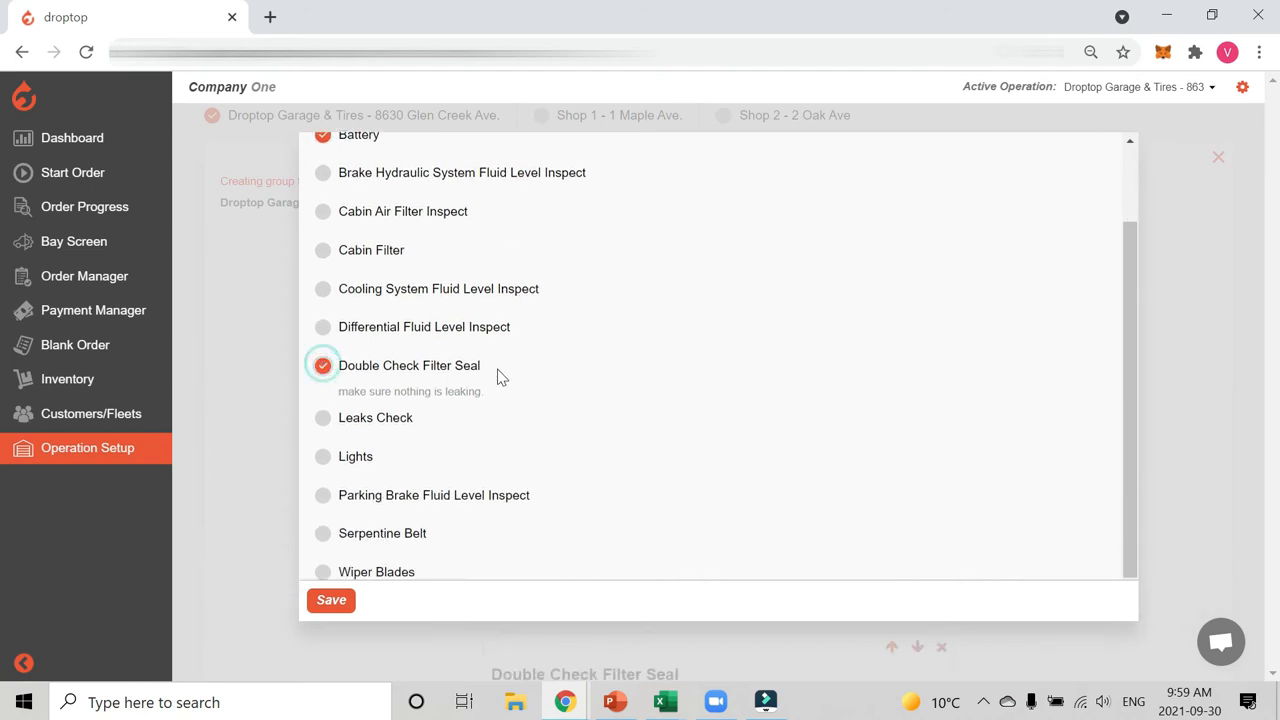
scroll(502, 369, "down", 1)
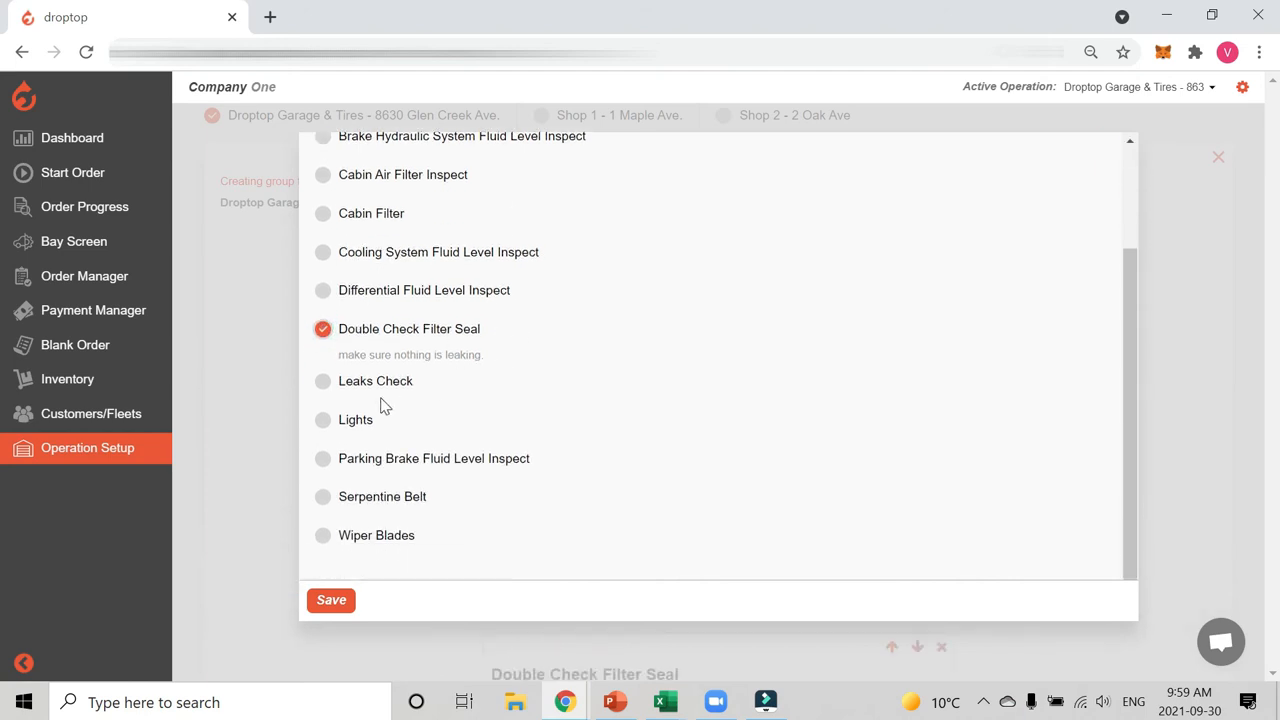
left_click(323, 535)
left_click(331, 601)
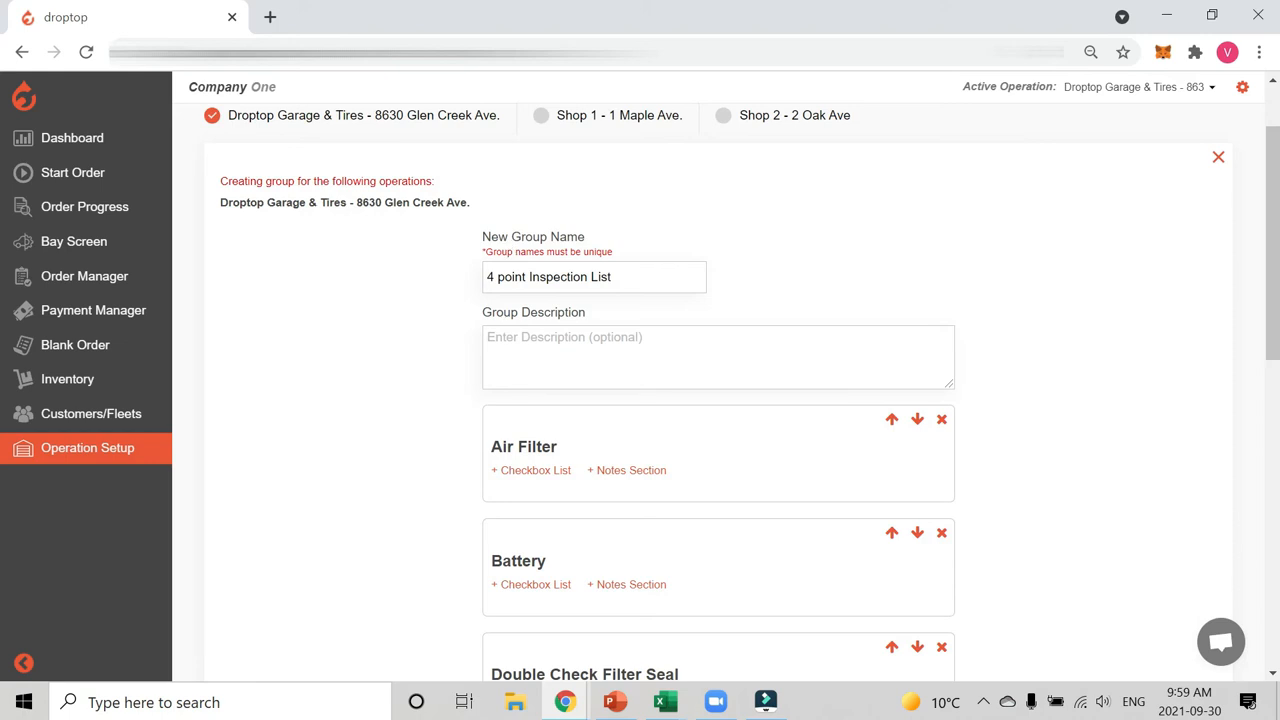
Add a notes section to the Air Filter, Battery, Double Check Filter Seal and Wiper Blades inspections of the new group.
left_click_drag(524, 281, 611, 278)
left_click(663, 274)
scroll(590, 250, "down", 3)
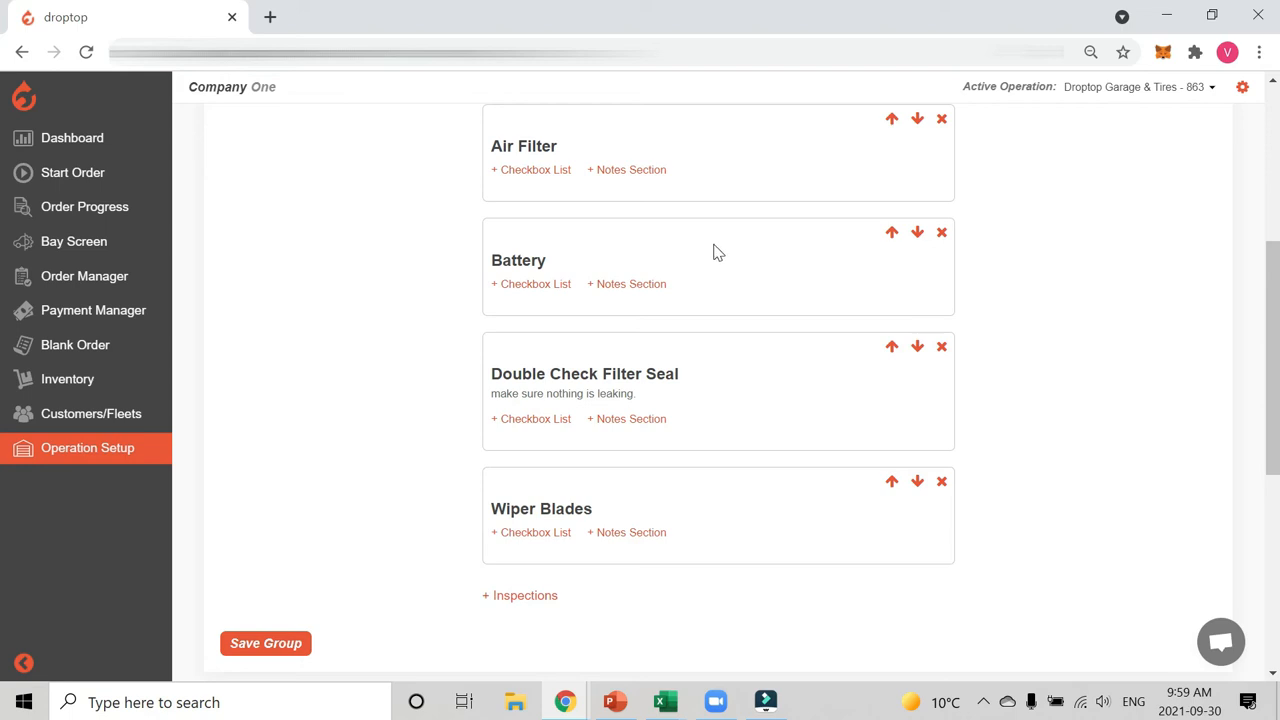
left_click(642, 172)
left_click(642, 285)
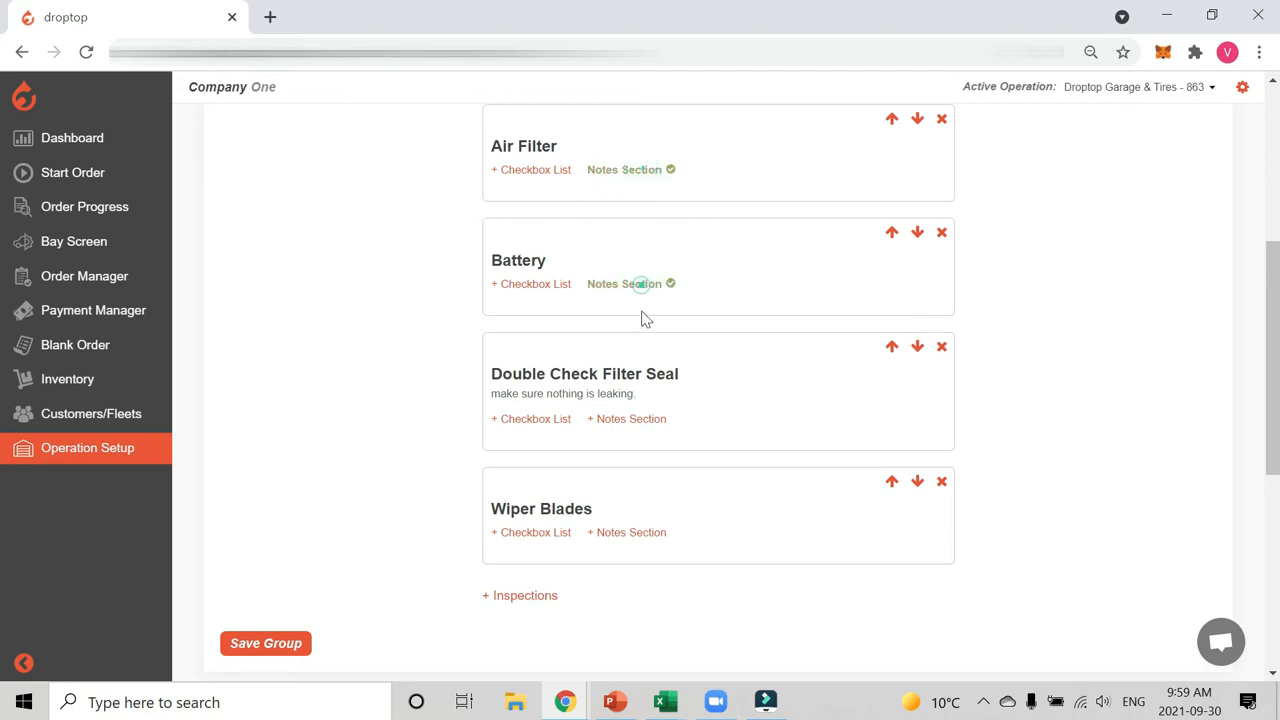
left_click(634, 424)
left_click(644, 534)
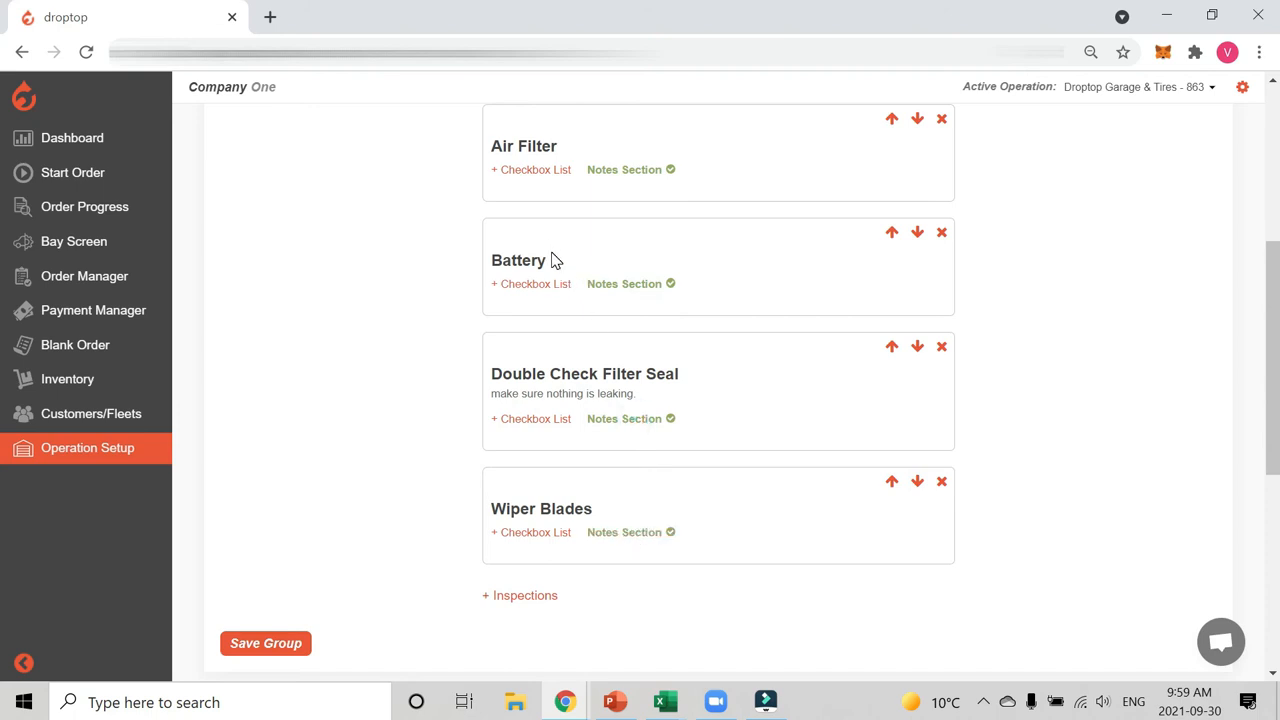
Add a checkbox list to the Air Filter inspection with a green checkbox named "Ok".
left_click(530, 172)
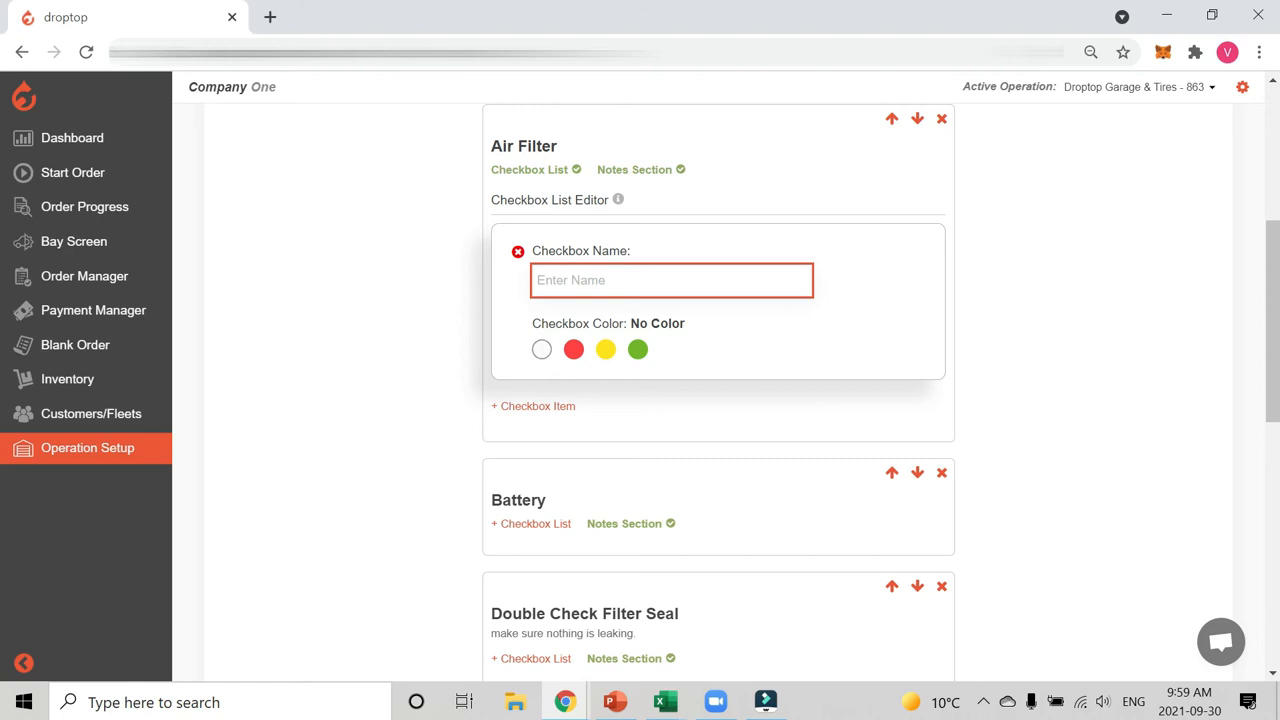
left_click(630, 277)
type("Ok")
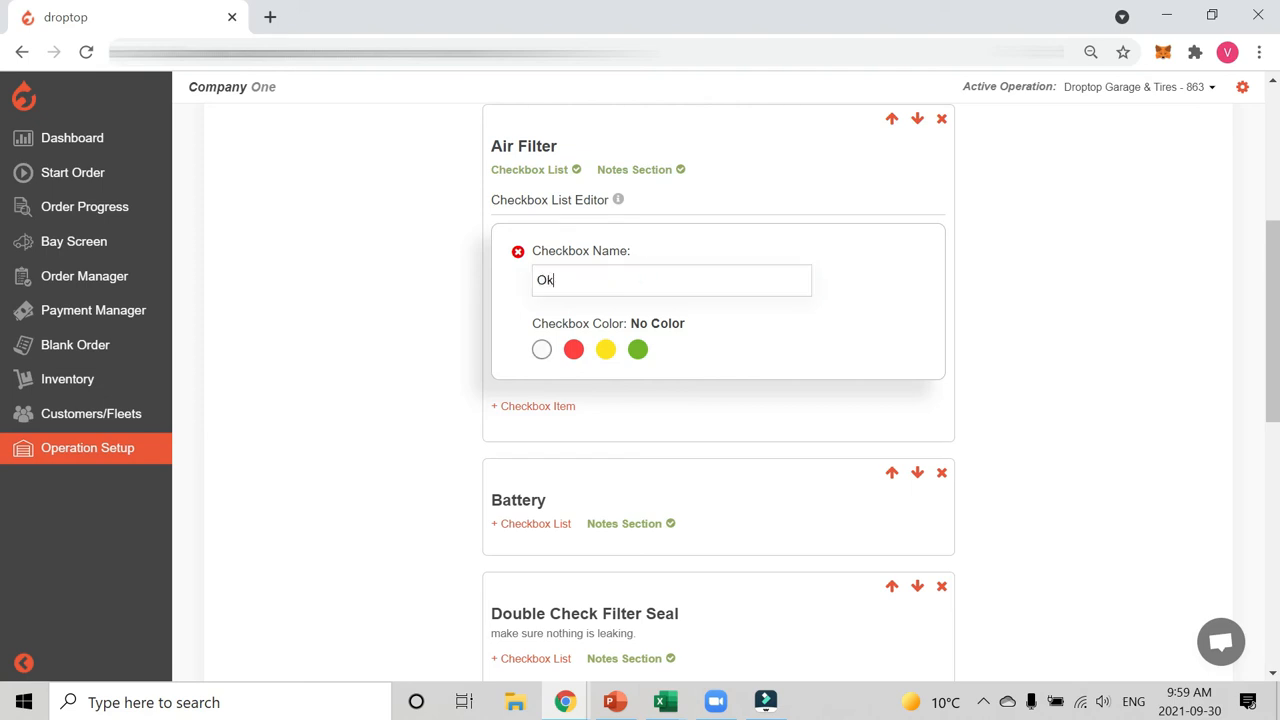
left_click(638, 350)
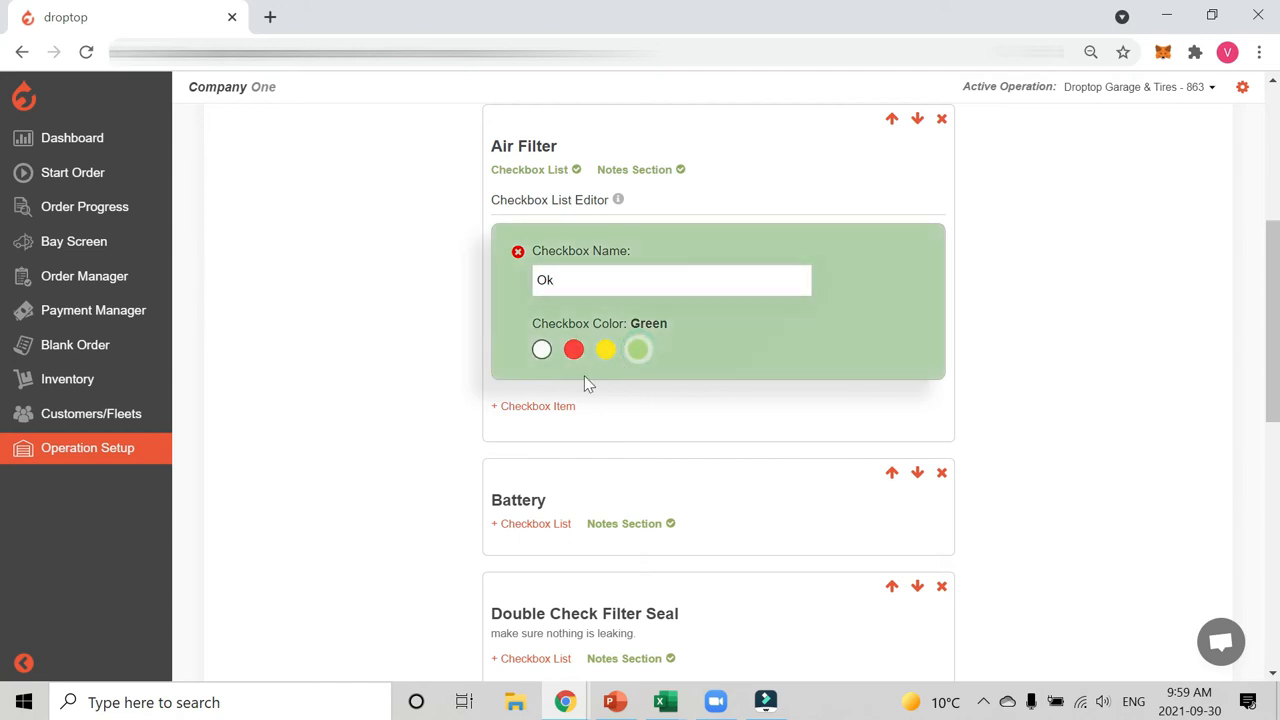
Add a yellow checkbox named "Needs Replacement" to the Air Filter inspection.
left_click(548, 408)
left_click(606, 452)
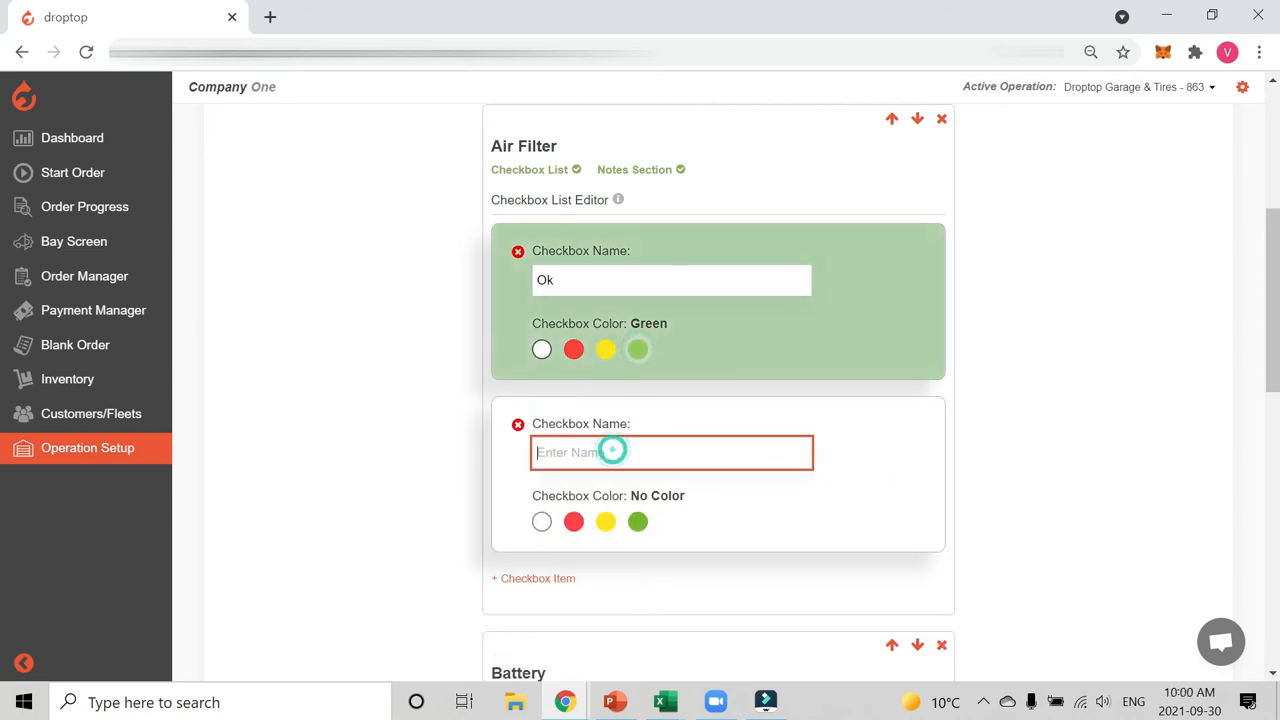
type("Nee")
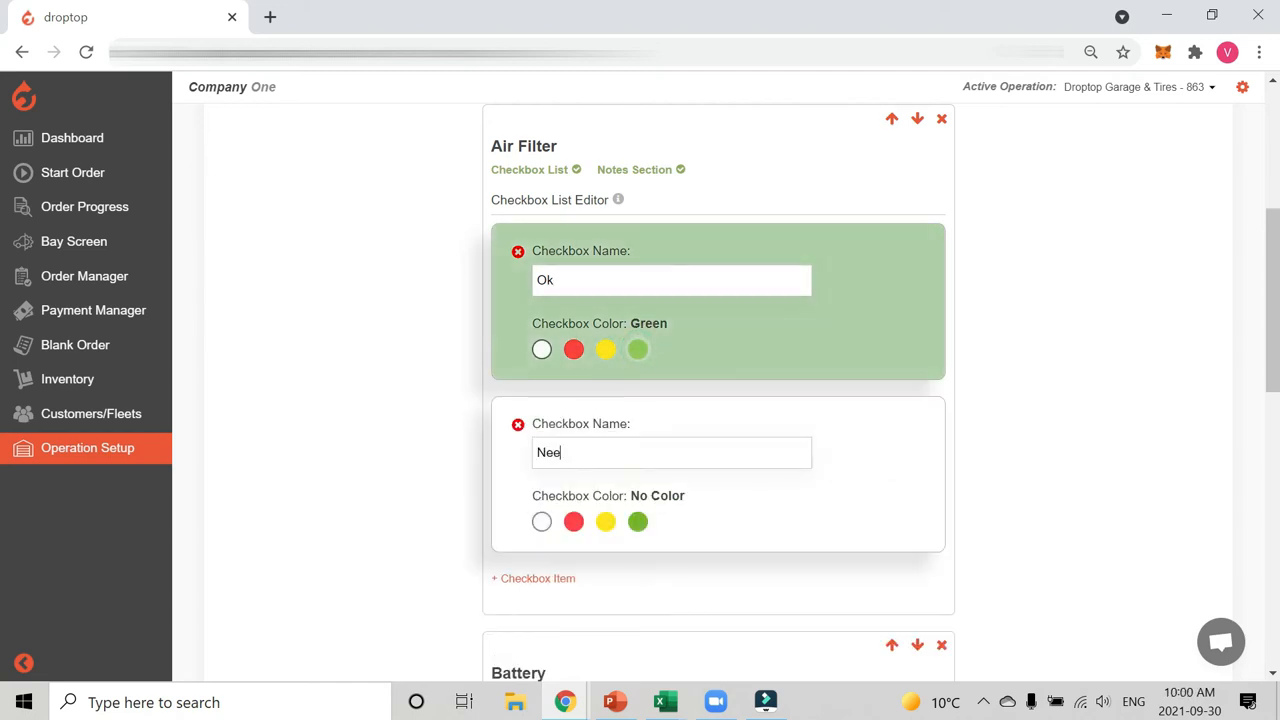
type("ds Repla")
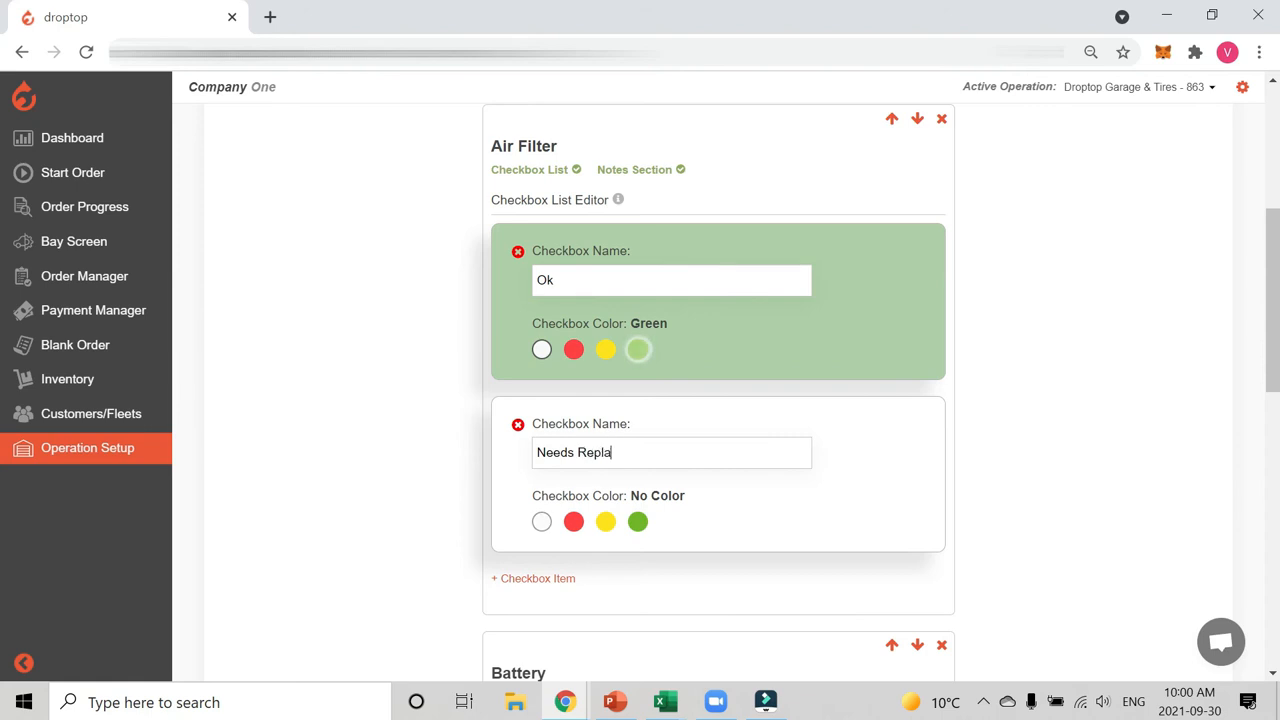
type("scment")
left_click(605, 521)
right_click(618, 452)
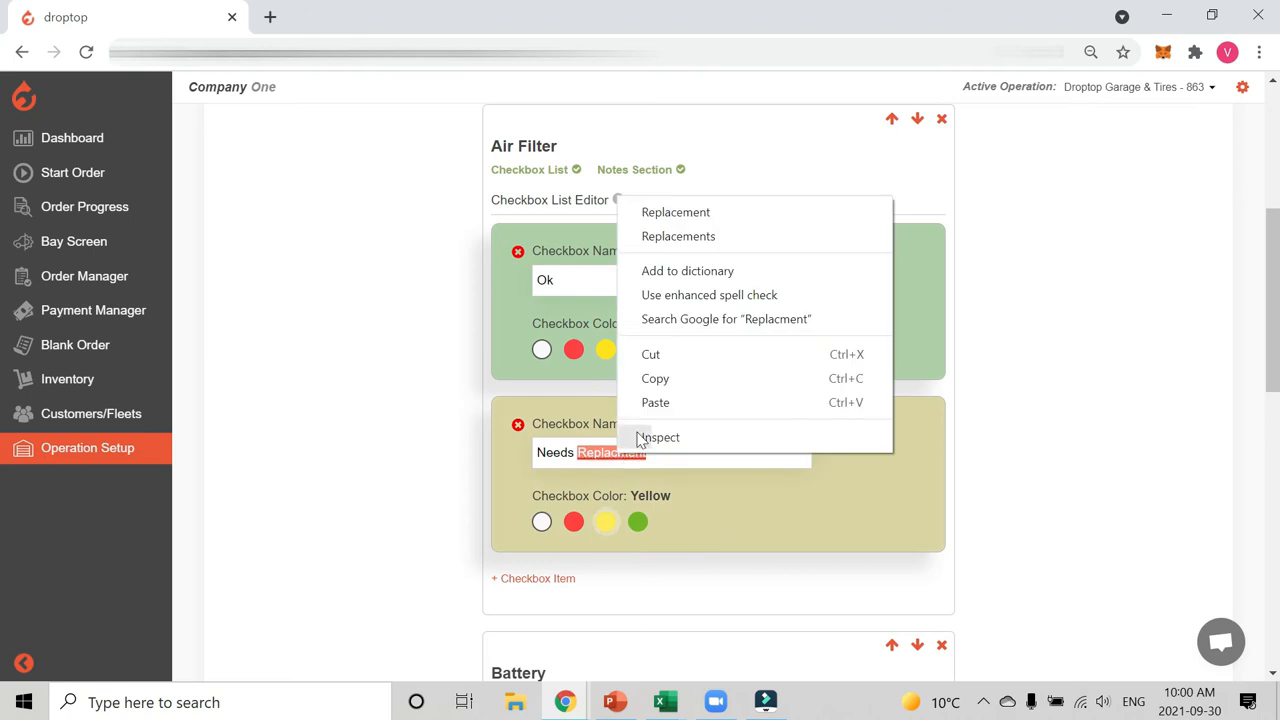
left_click(676, 212)
Add a red checkbox named "Urgently Replace" to the Air Filter inspection.
scroll(665, 270, "down", 1)
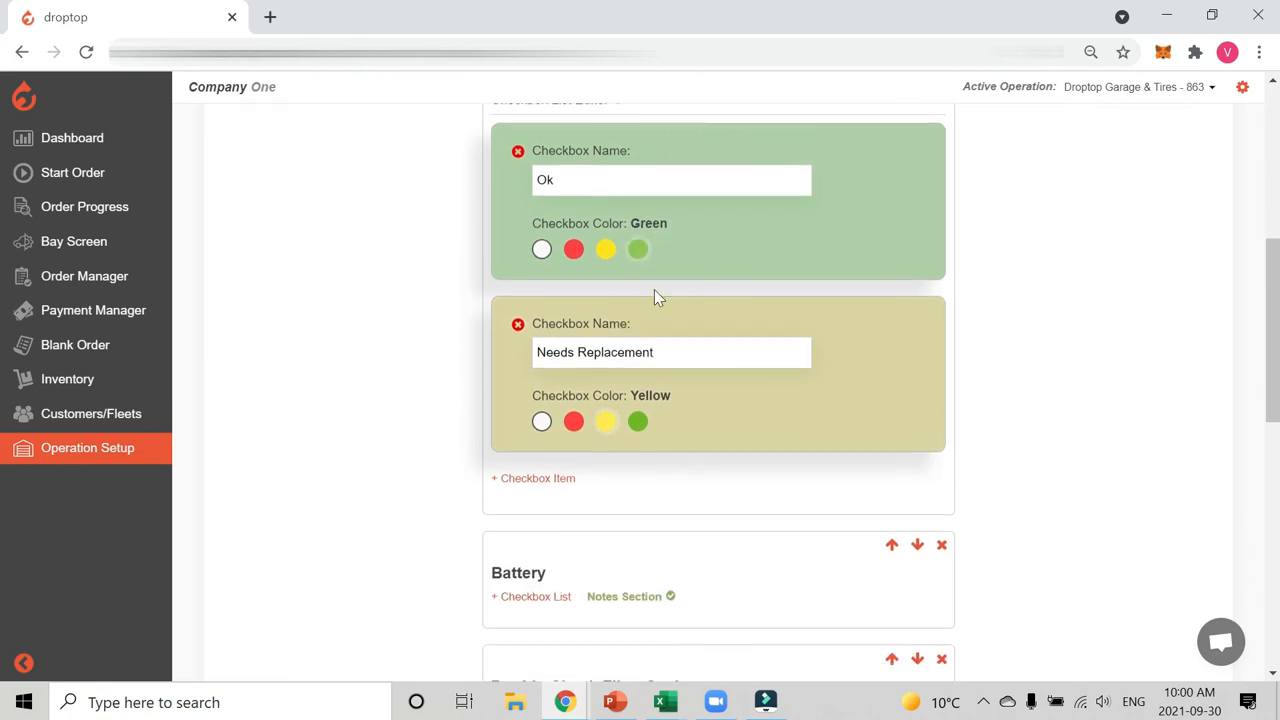
left_click(567, 483)
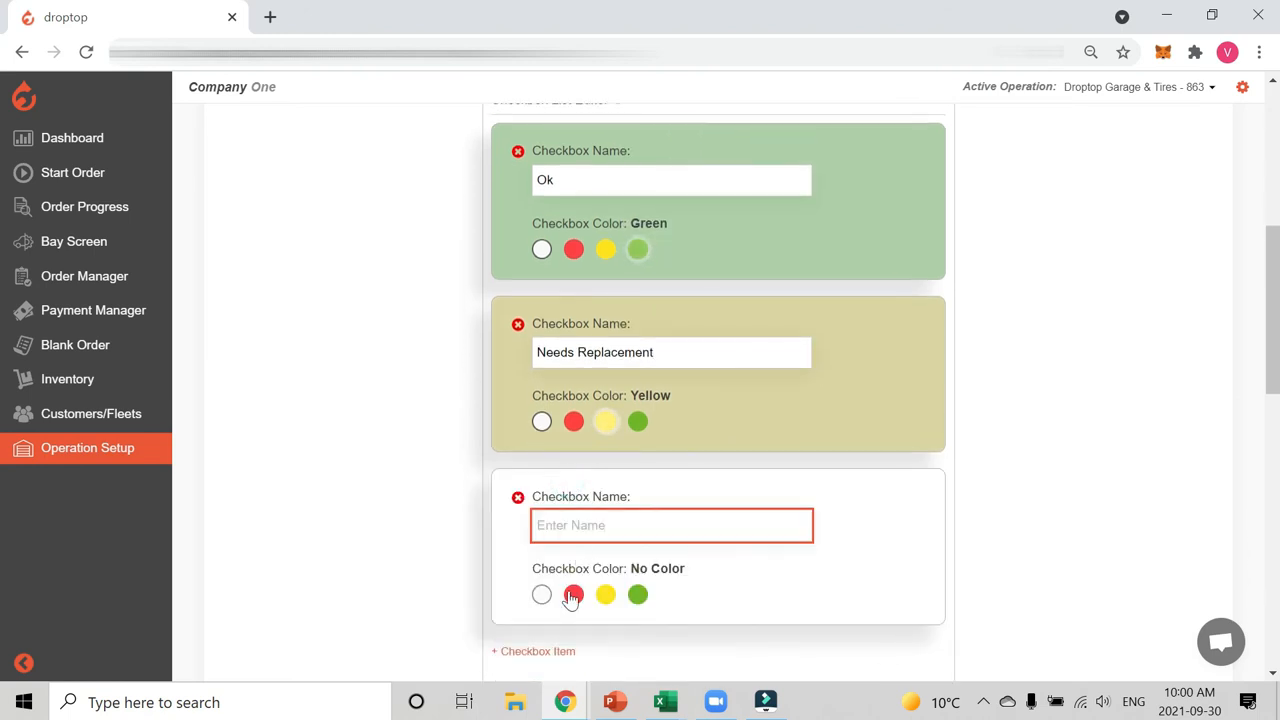
left_click(573, 595)
type("Urgently replace")
left_click(593, 526)
key("BackSpace")
type("R")
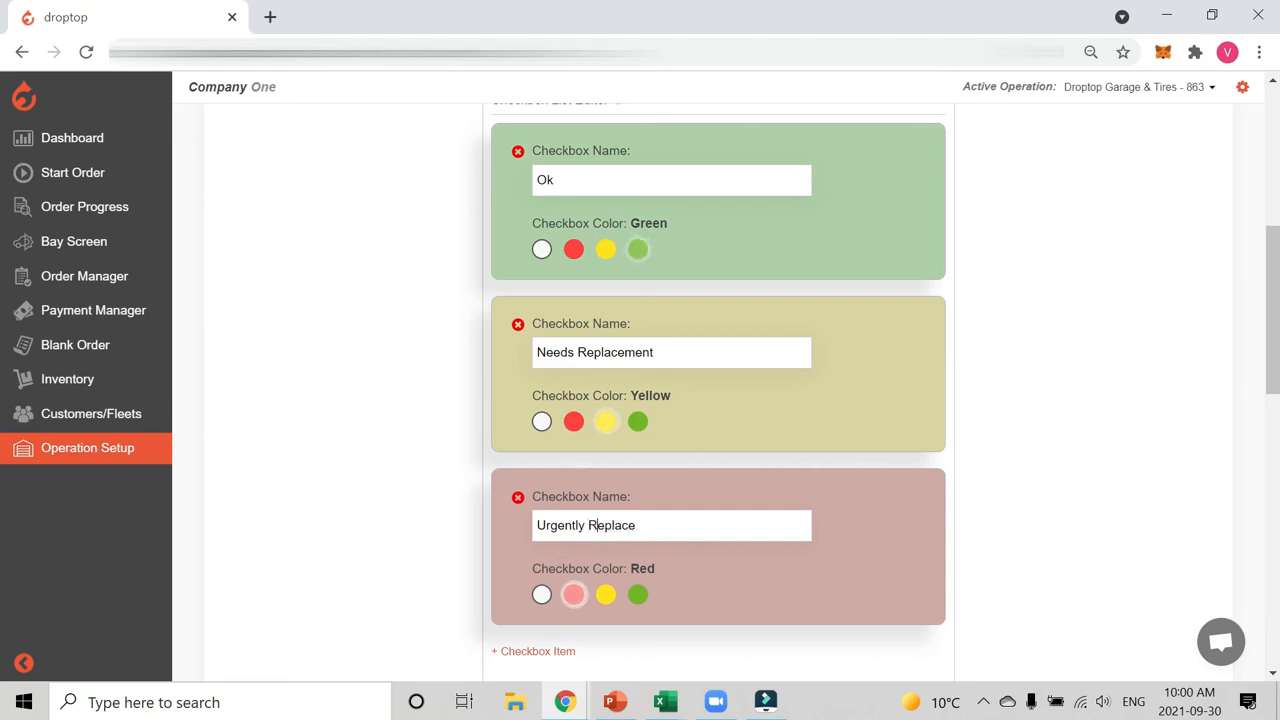
Add a checkbox list to the Battery inspection with a green checkbox named "Looks Good".
scroll(695, 310, "up", 1)
scroll(694, 306, "down", 5)
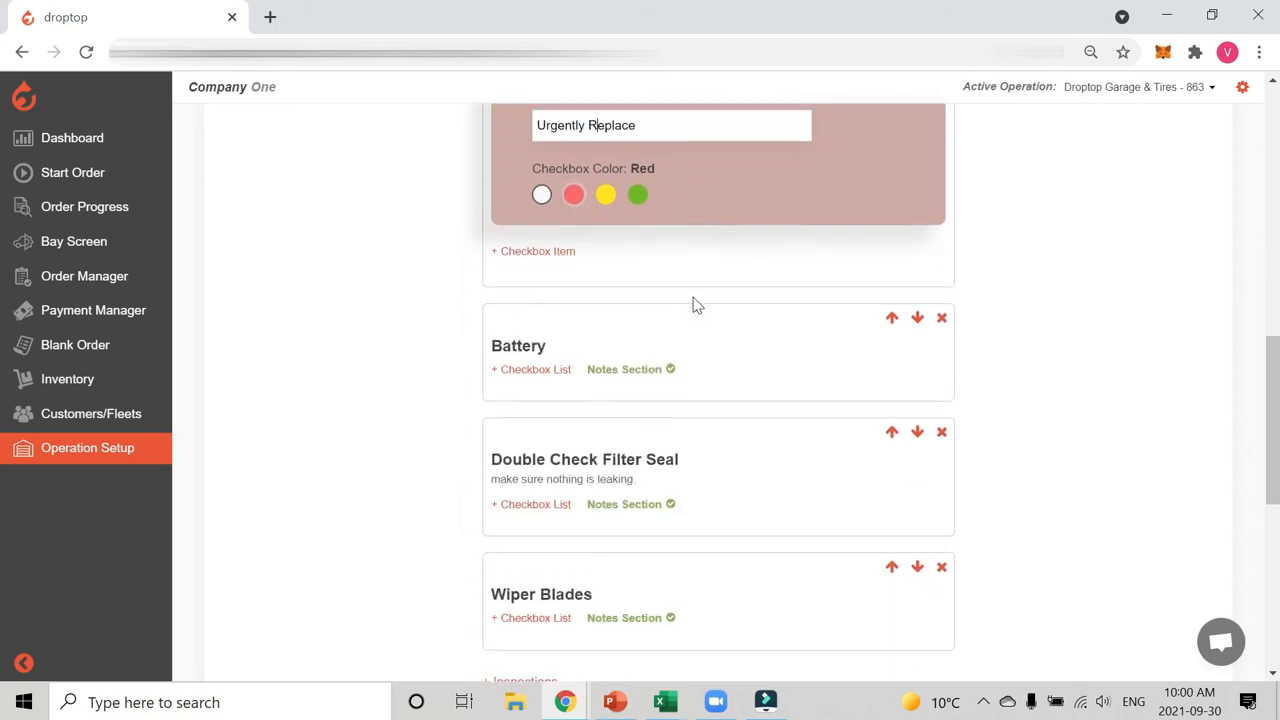
scroll(695, 306, "down", 1)
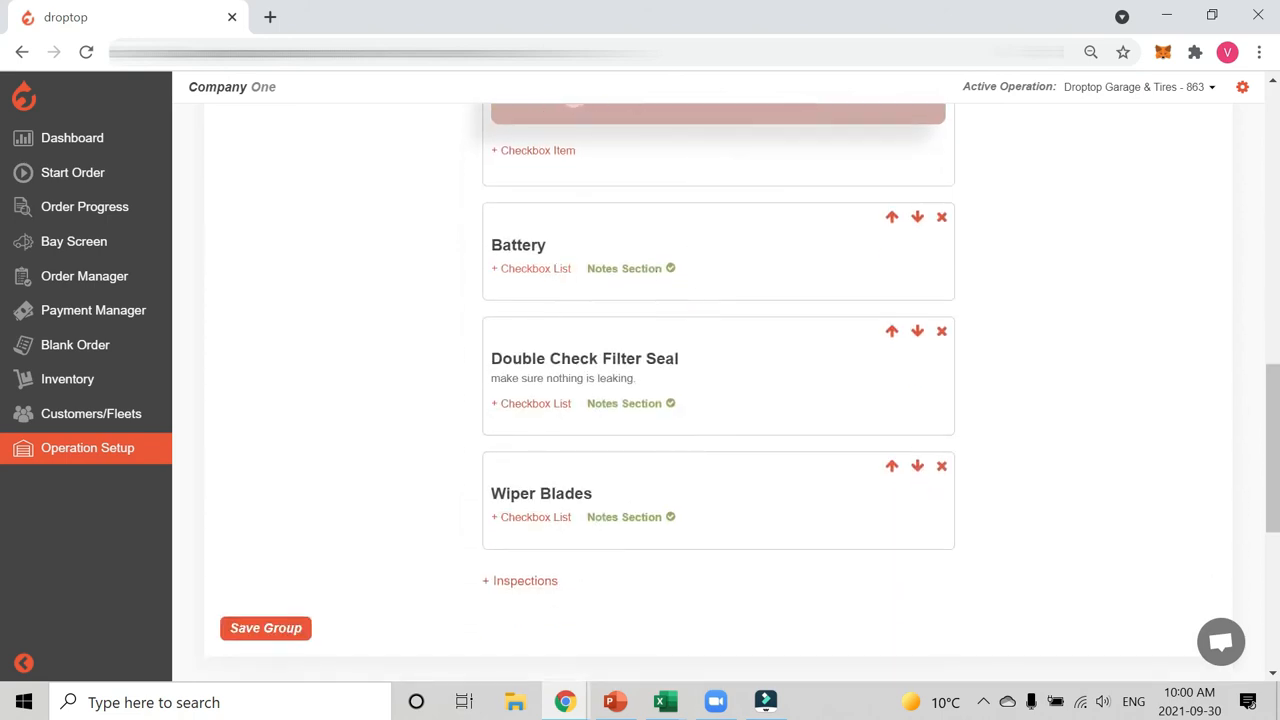
scroll(665, 430, "up", 3)
scroll(663, 430, "down", 3)
scroll(664, 428, "up", 1)
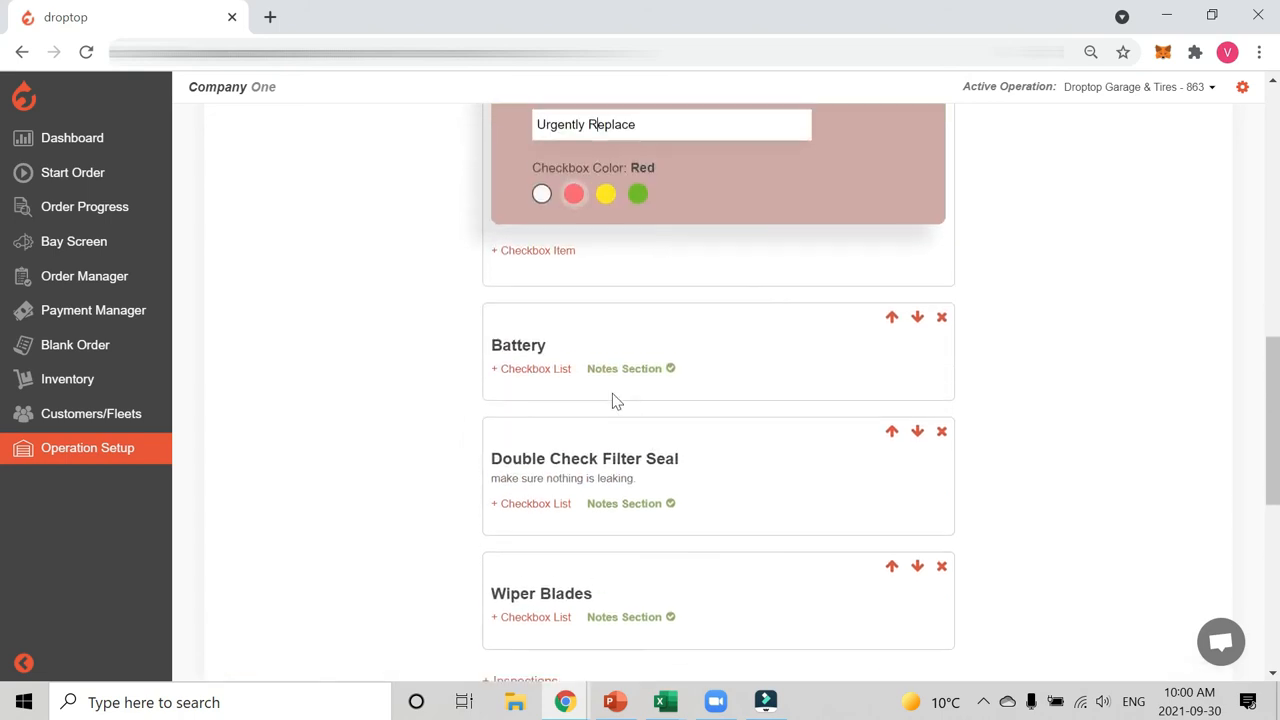
left_click(530, 370)
scroll(646, 466, "down", 1)
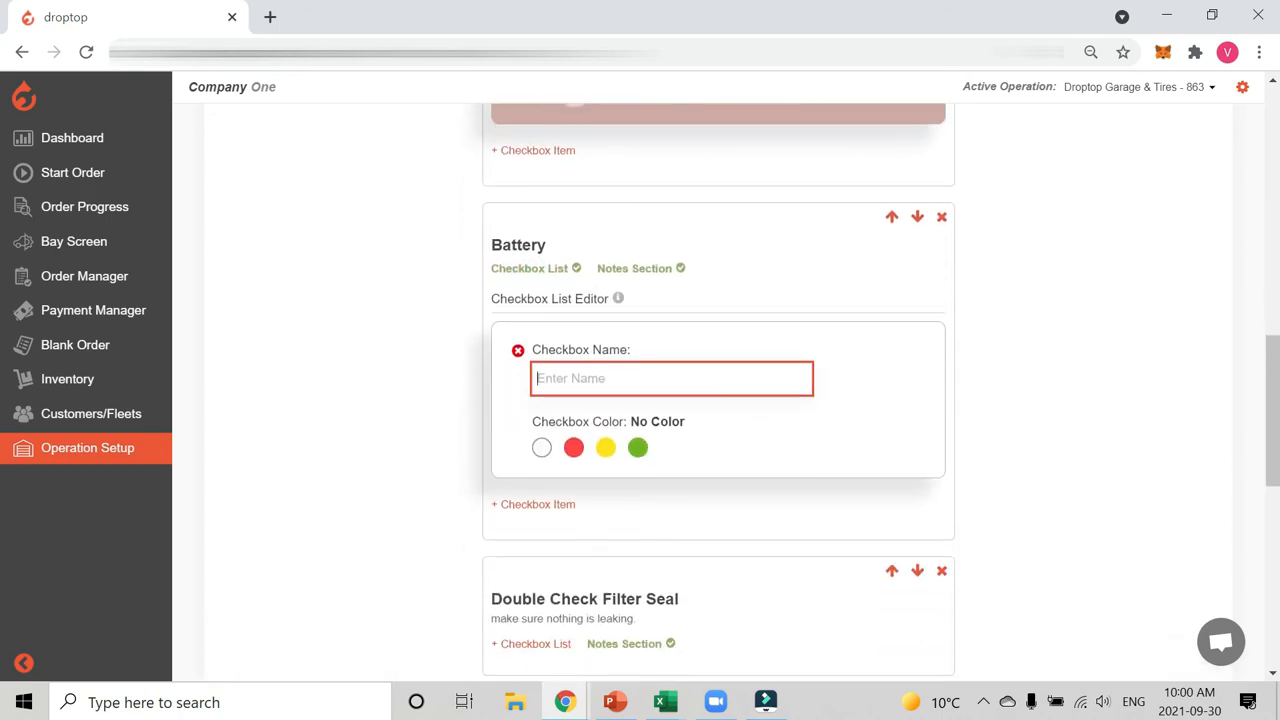
type("Looks Good")
left_click(638, 447)
Add a yellow checkbox named "Faulty" to the Battery inspection and save the group.
left_click(533, 504)
scroll(607, 430, "down", 1)
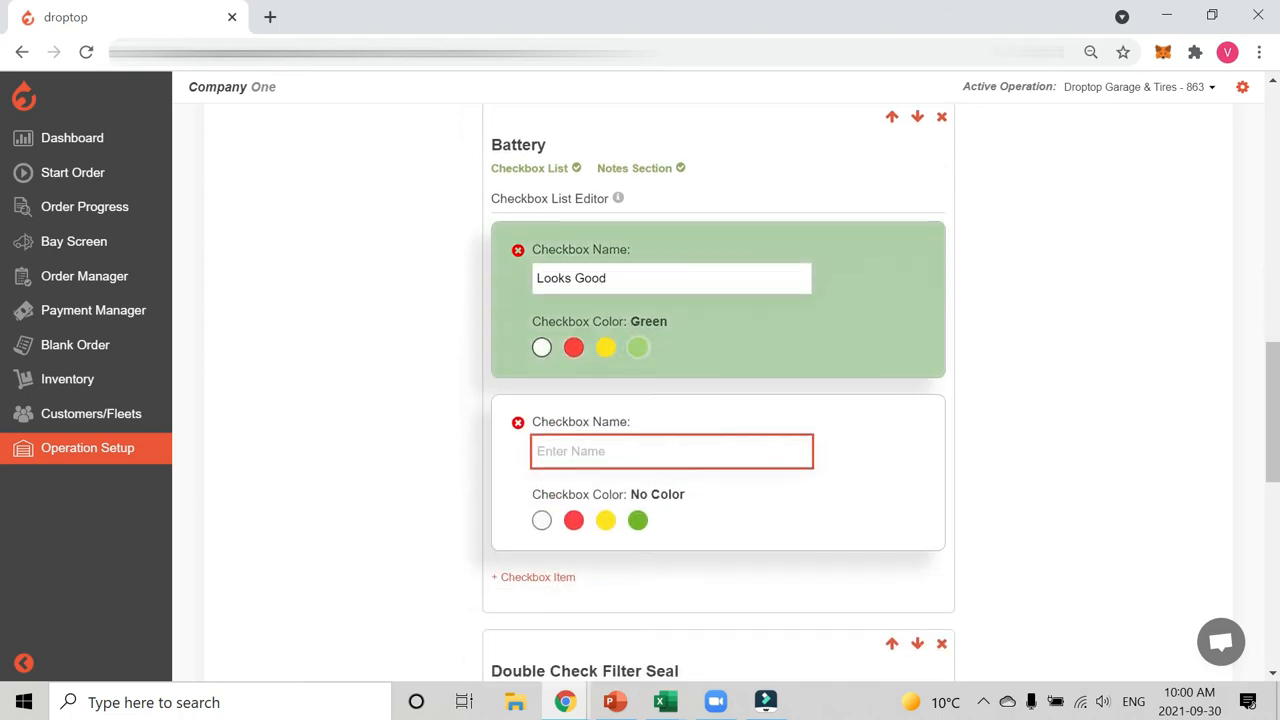
left_click(624, 452)
type("Faulty")
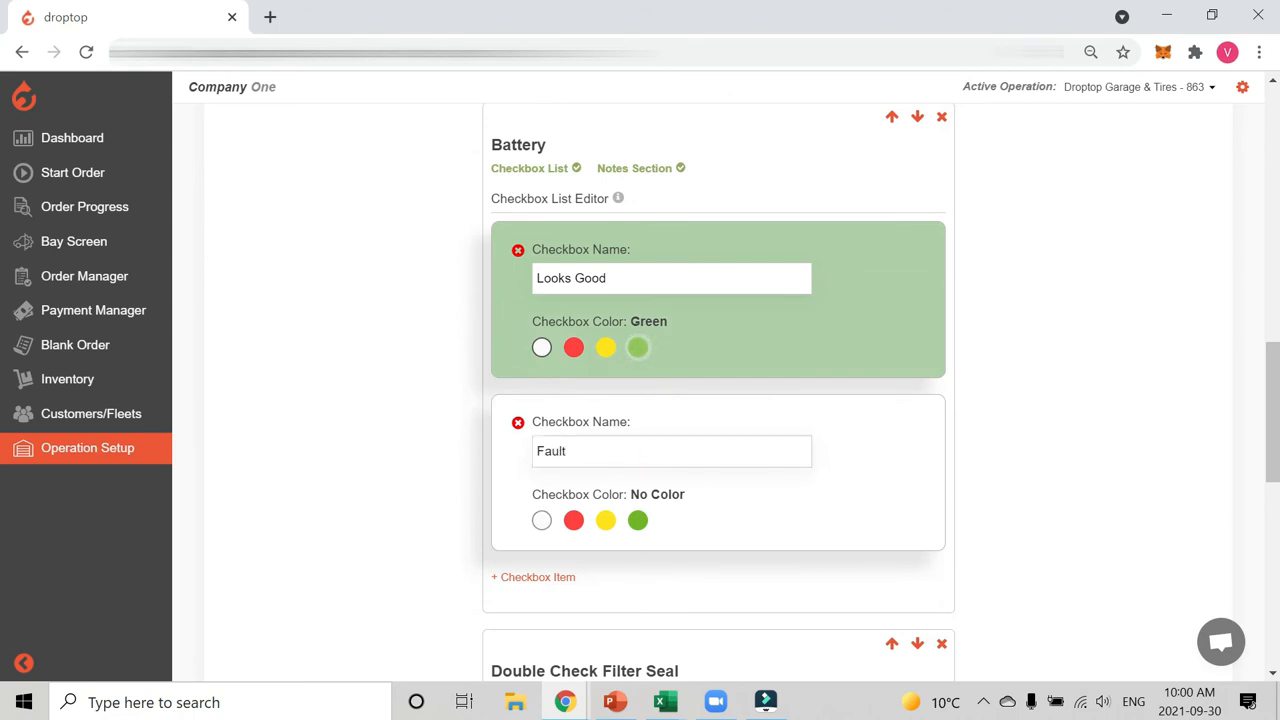
left_click(606, 520)
scroll(718, 380, "down", 3)
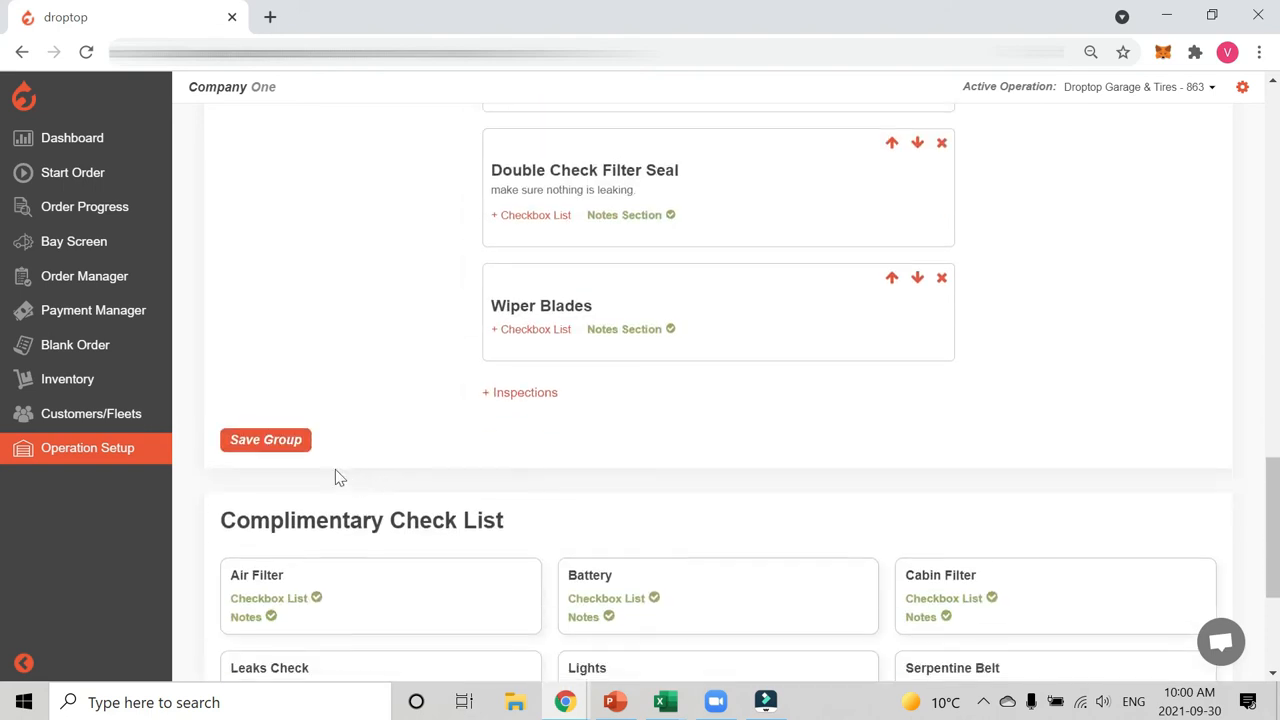
left_click(283, 446)
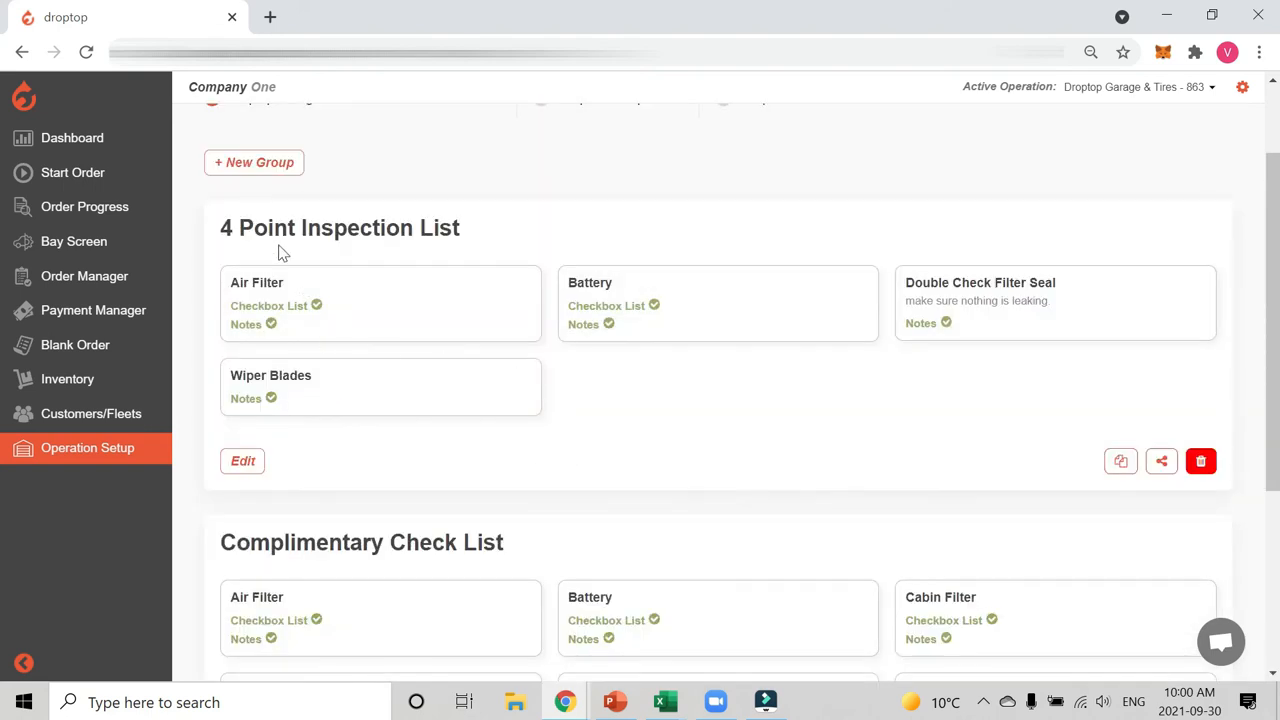
Examine the saved 4 Point Inspection List and the Complimentary Check List among the inspection groups.
left_click_drag(226, 228, 491, 240)
left_click(507, 220)
scroll(499, 256, "down", 1)
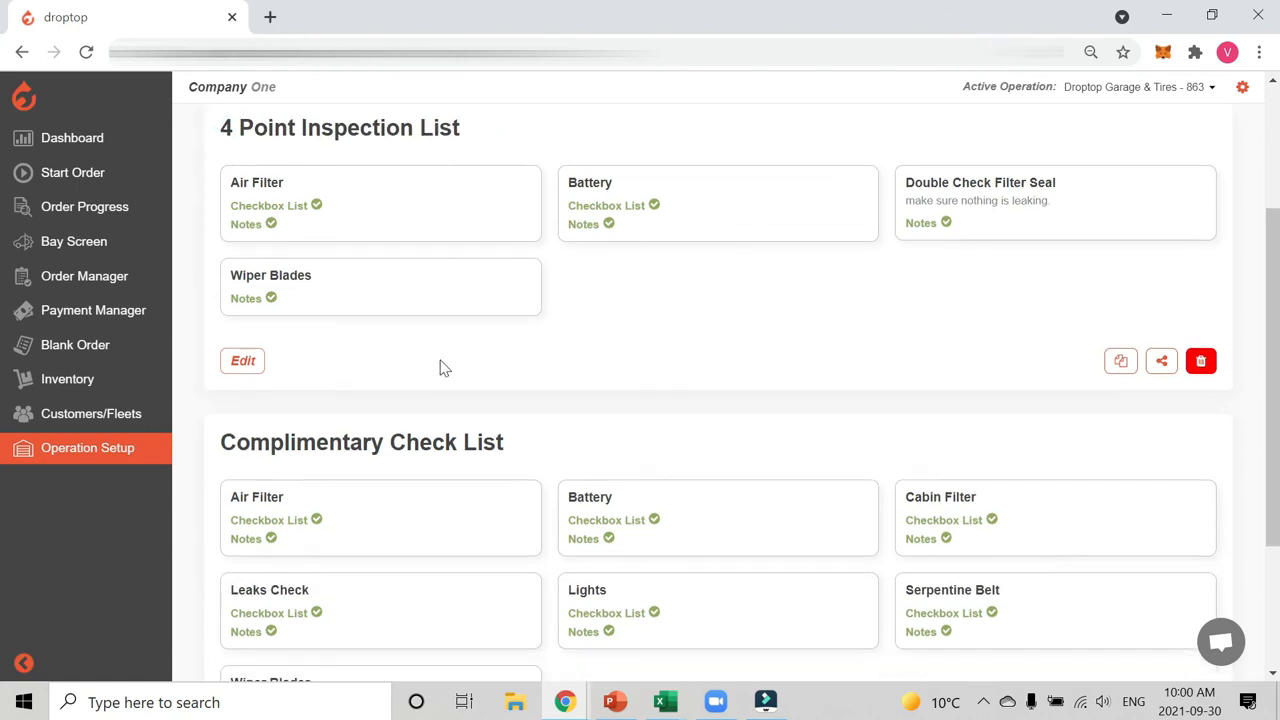
left_click_drag(240, 443, 566, 443)
left_click(564, 439)
scroll(530, 507, "up", 1)
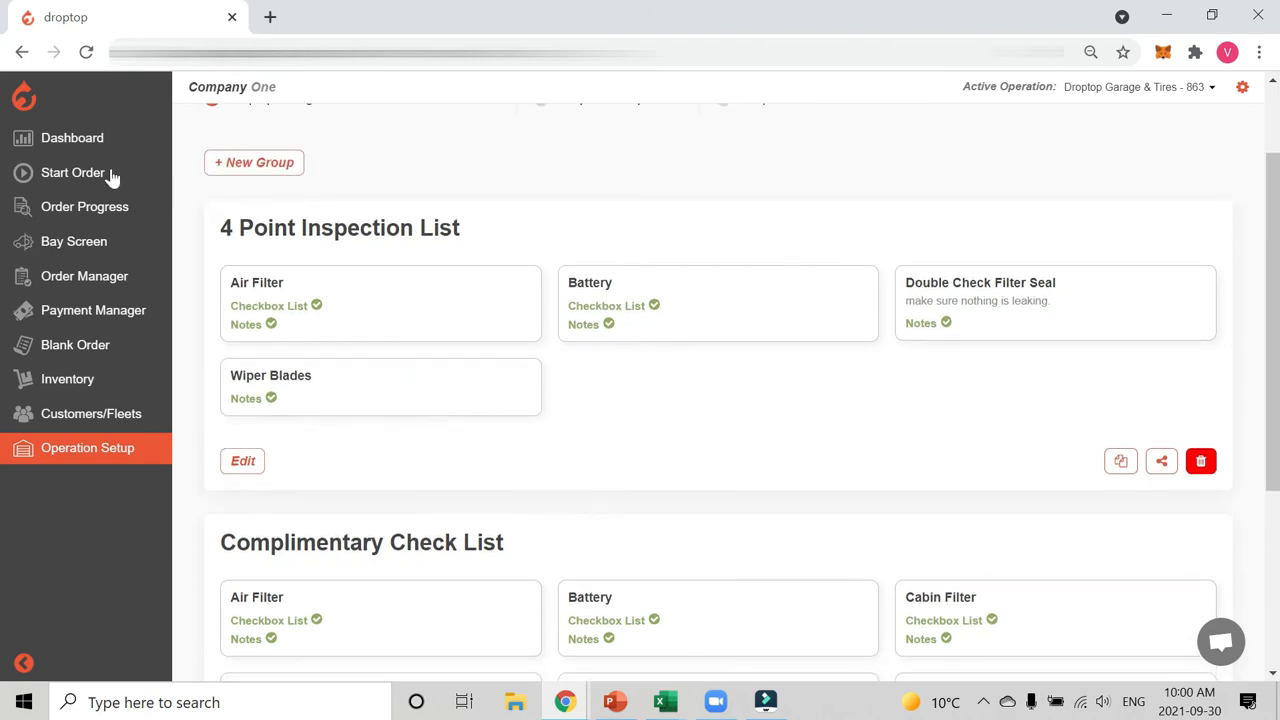
Go to the order area and examine the Cabin Air Filter order with its Inspections section.
left_click(112, 176)
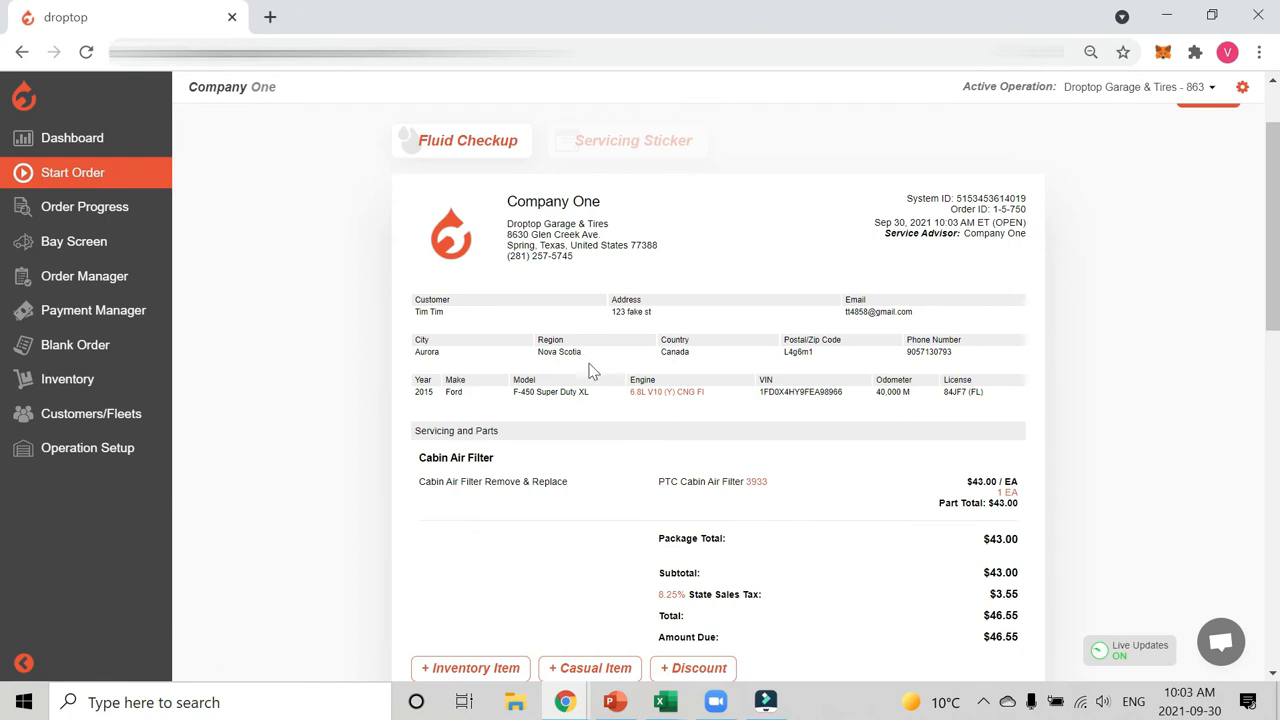
scroll(589, 368, "down", 1)
scroll(589, 368, "up", 1)
scroll(783, 412, "down", 2)
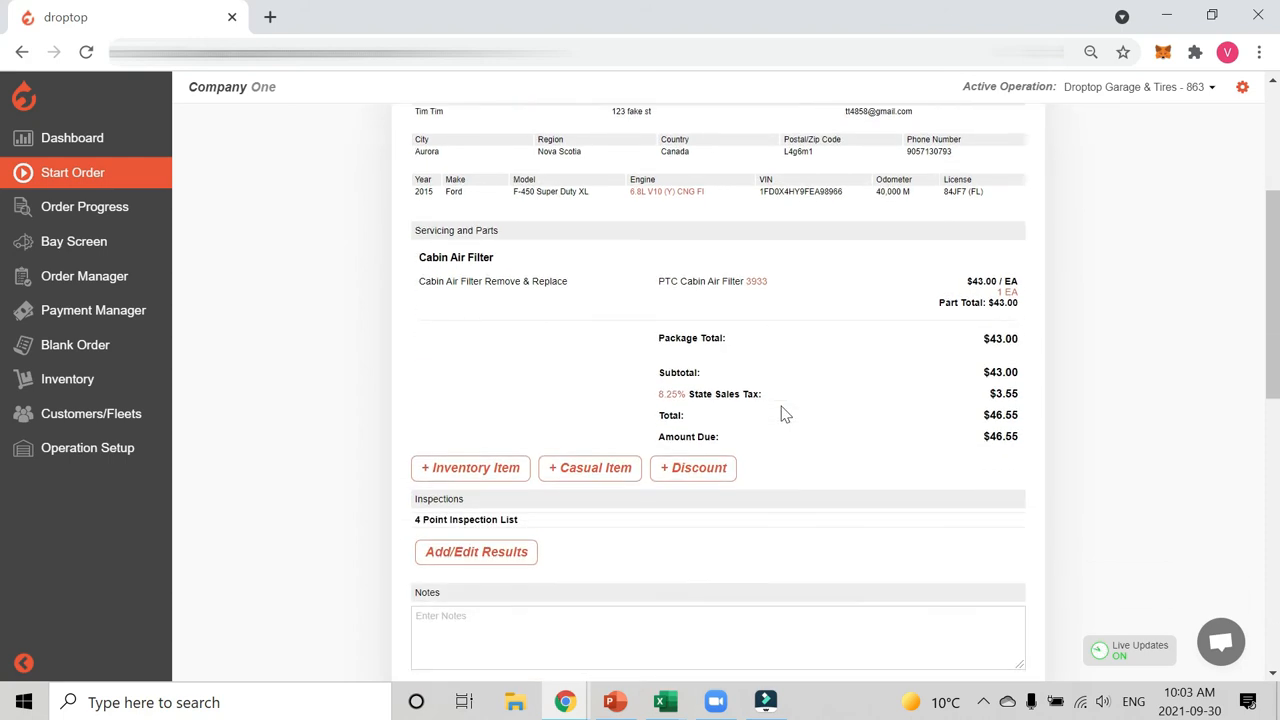
scroll(785, 414, "down", 1)
left_click_drag(434, 419, 543, 418)
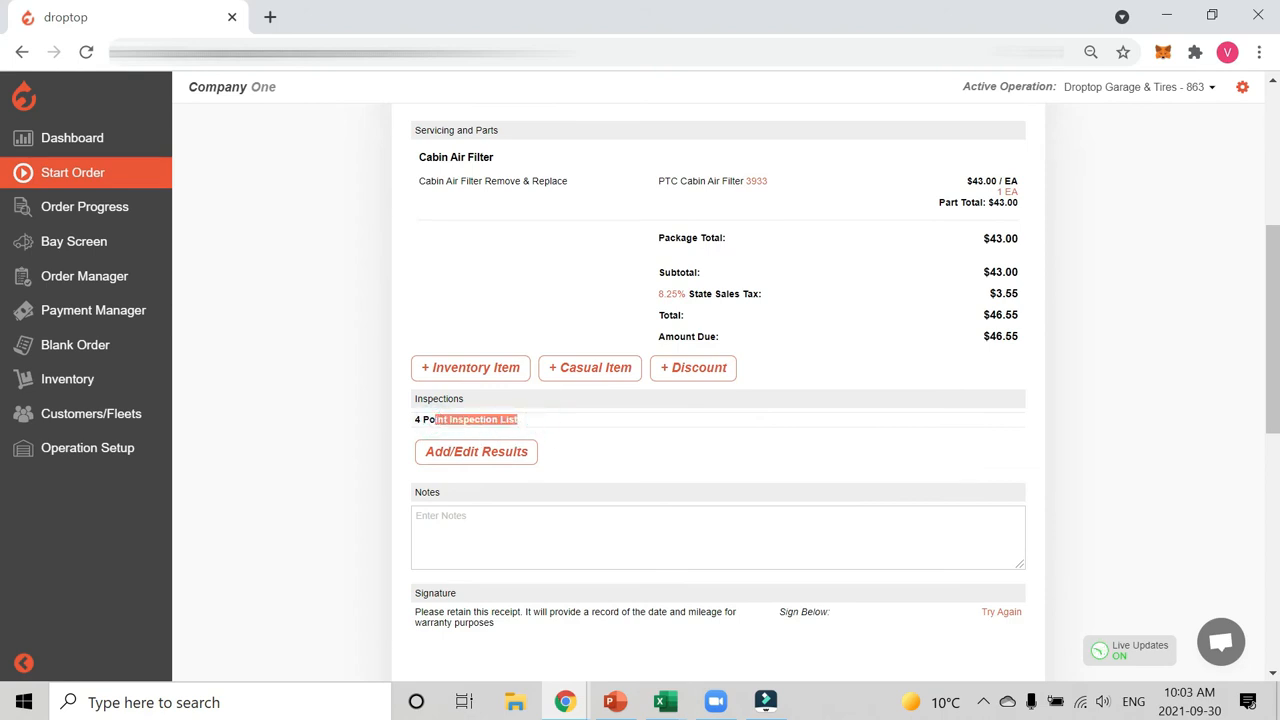
left_click(477, 421)
Open the order's 4 Point Inspection List results and mark Air Filter as Ok and Battery as Looks Good.
left_click(477, 452)
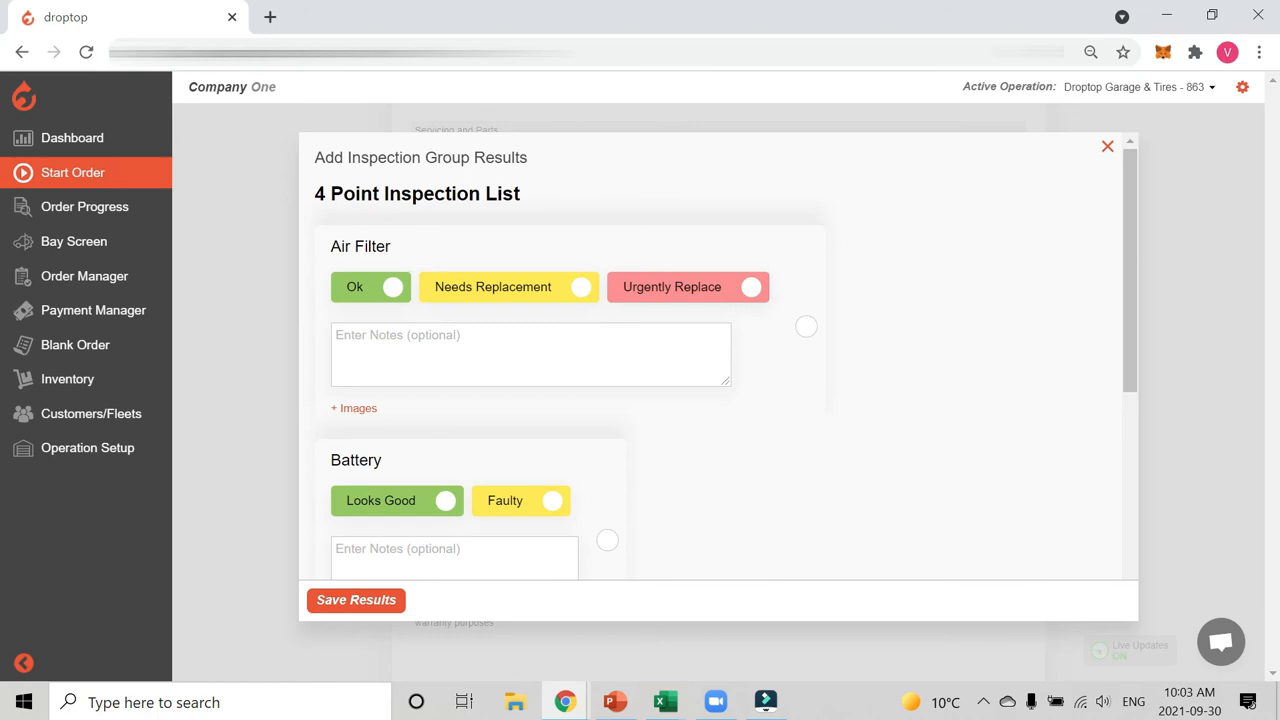
left_click_drag(310, 193, 546, 206)
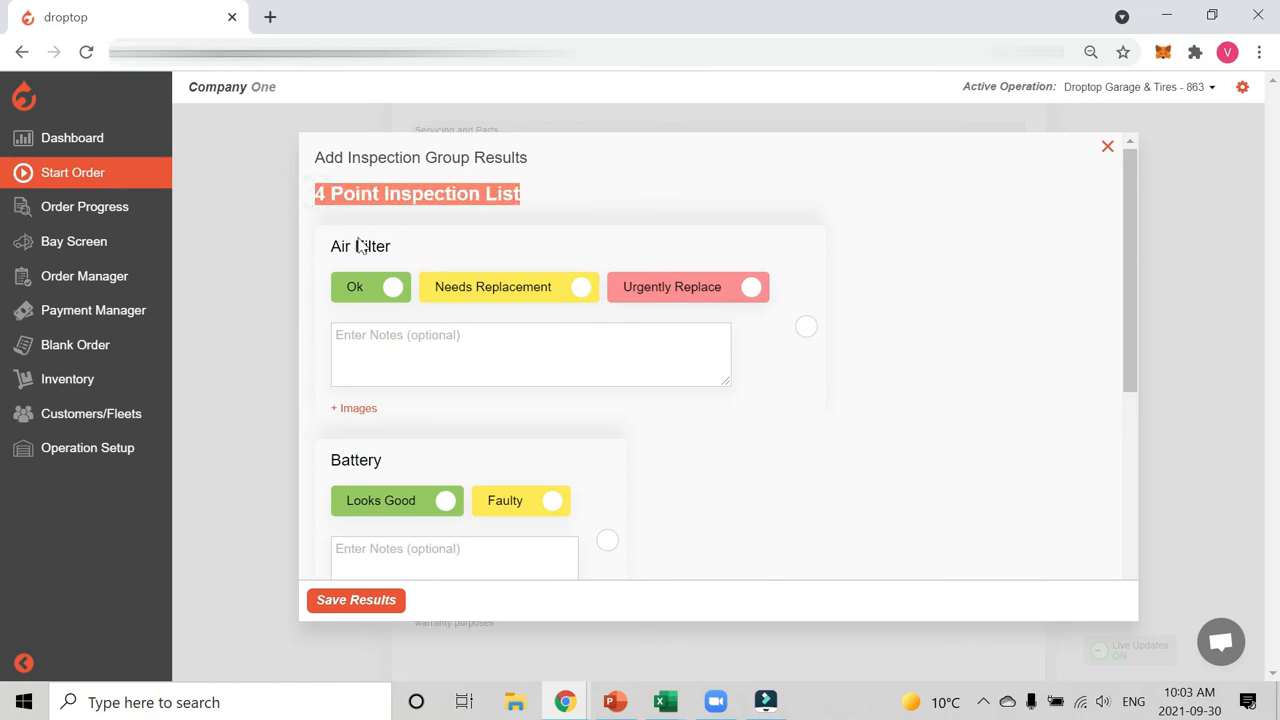
left_click(456, 242)
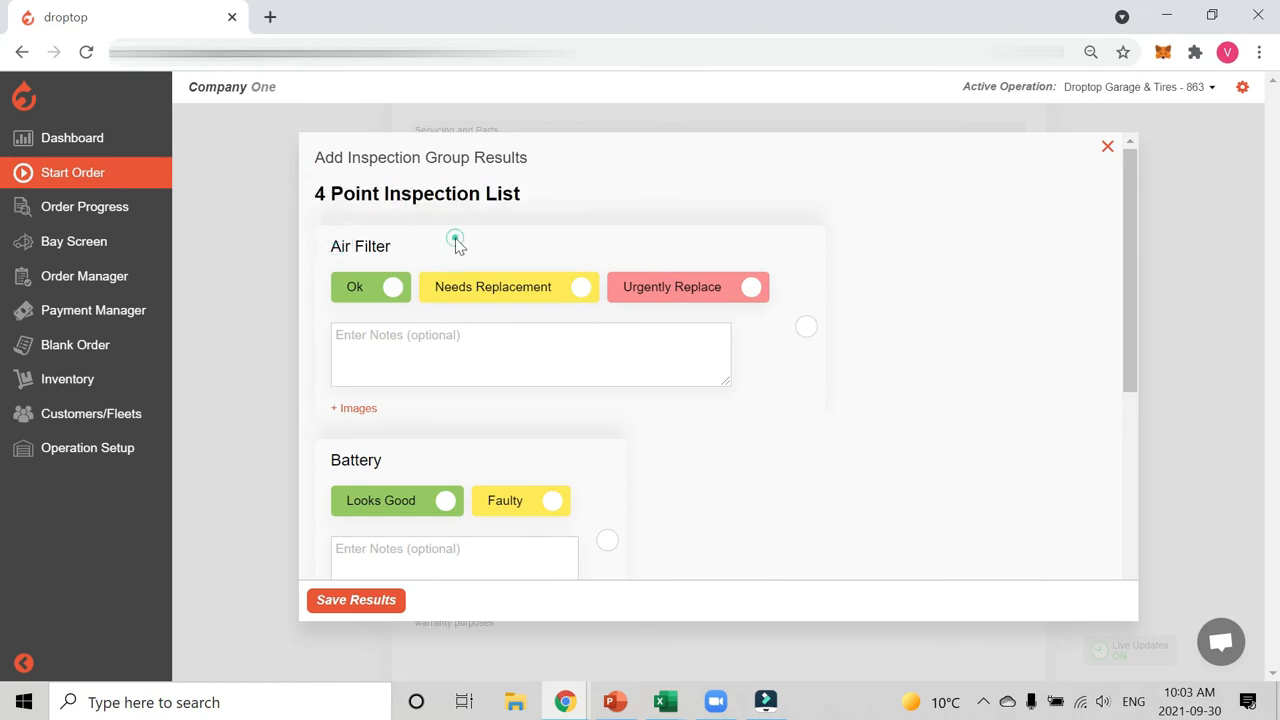
left_click(372, 289)
scroll(449, 329, "down", 2)
left_click(409, 312)
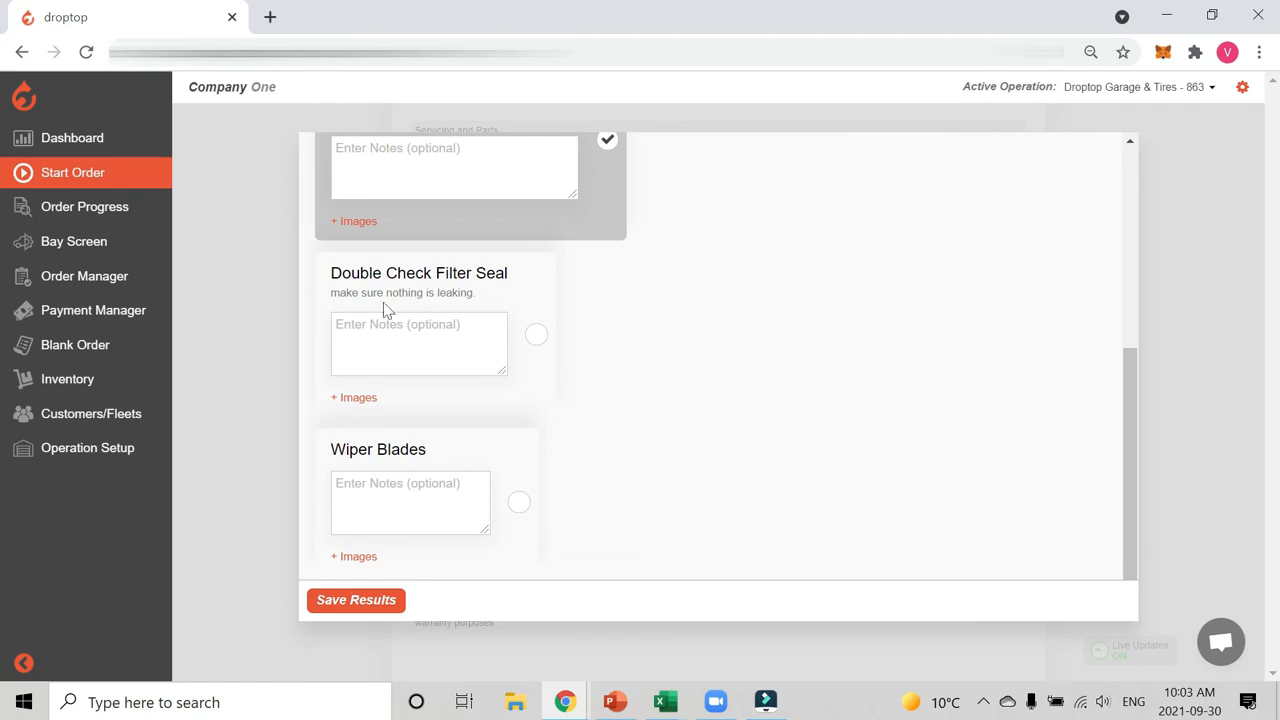
Enter the note "add notes" for Double Check Filter Seal and save the inspection results.
left_click(416, 323)
type("add notes")
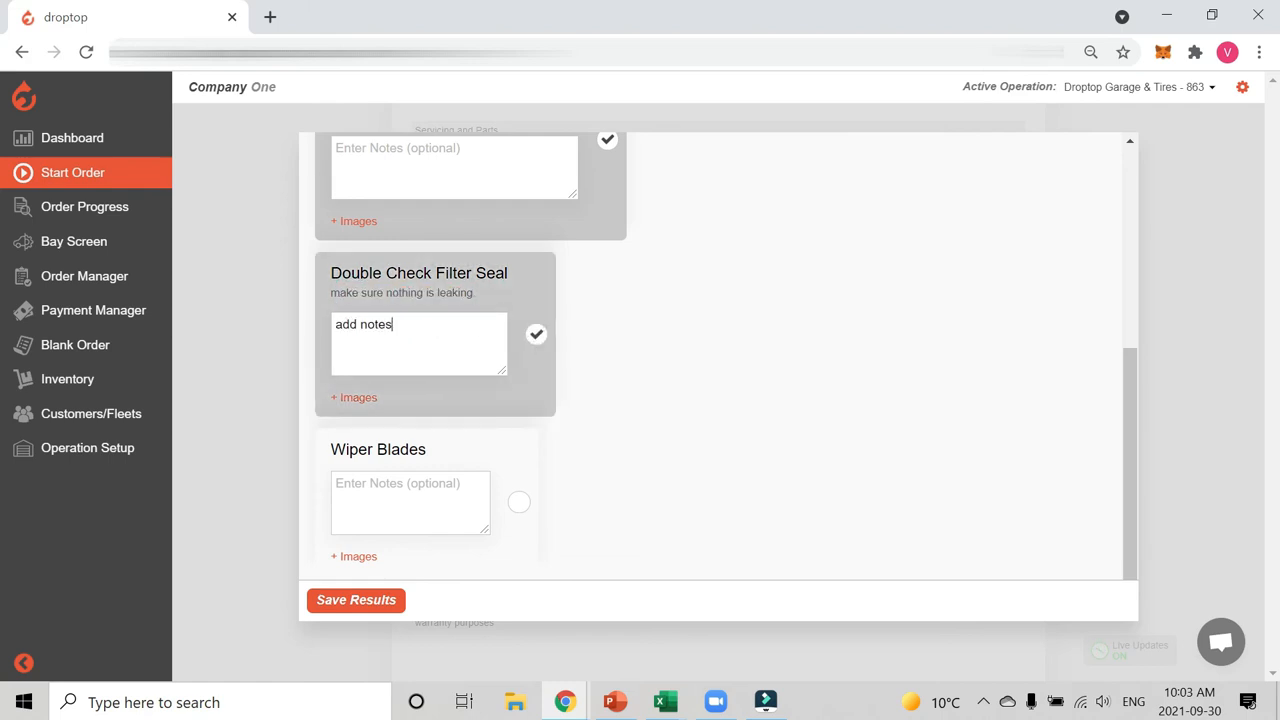
left_click(388, 600)
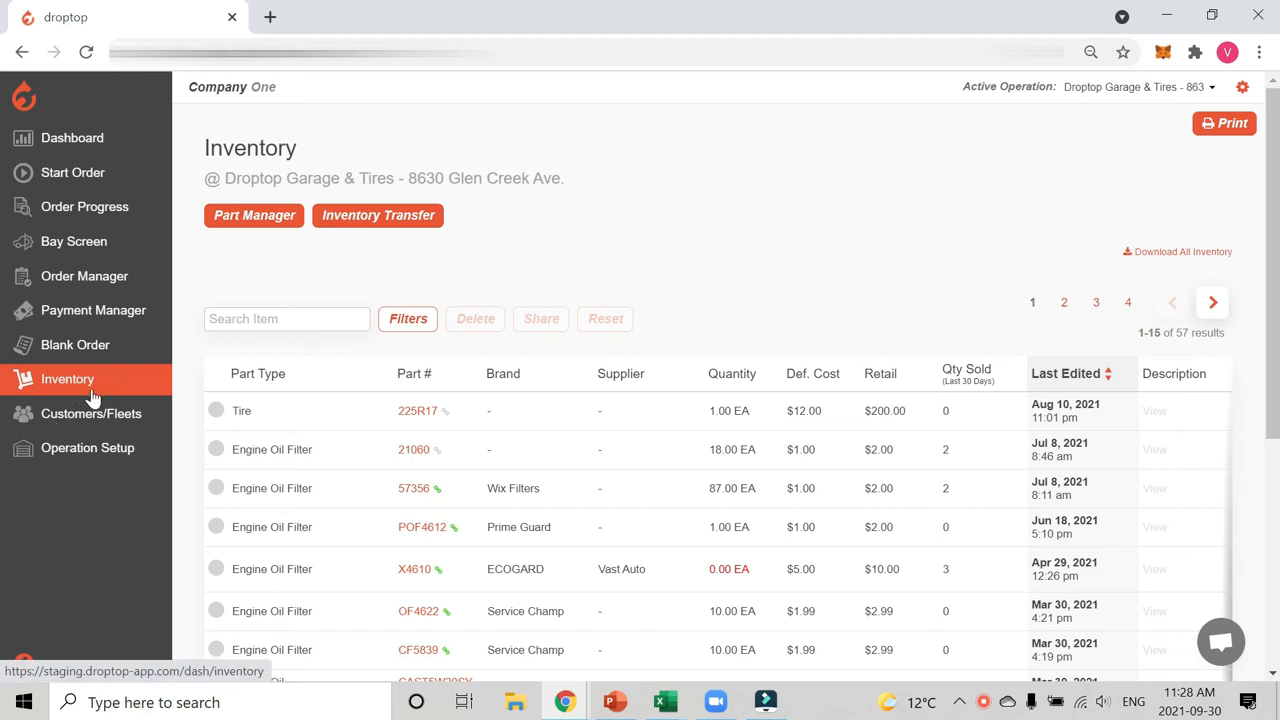
Look through the parts in the inventory list, including their brands, quantities, costs and retail prices.
scroll(585, 315, "down", 1)
scroll(585, 315, "down", 2)
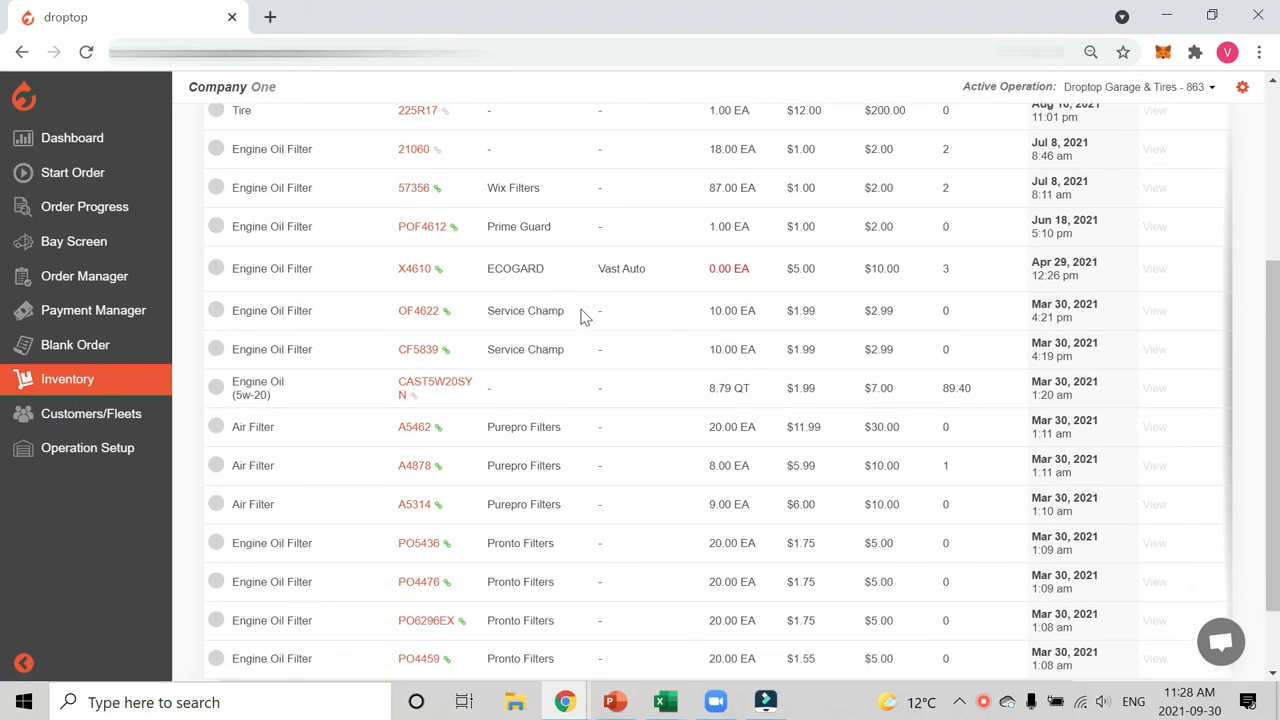
scroll(534, 311, "down", 1)
scroll(527, 367, "up", 3)
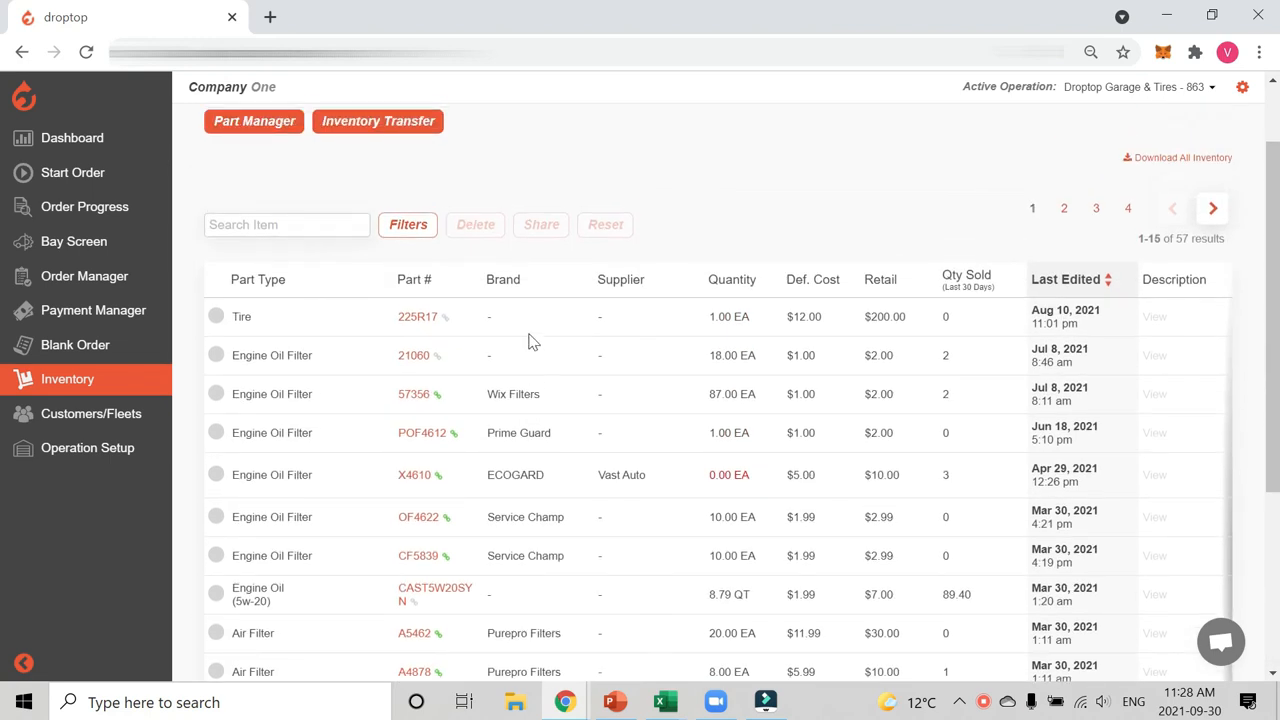
scroll(530, 342, "down", 1)
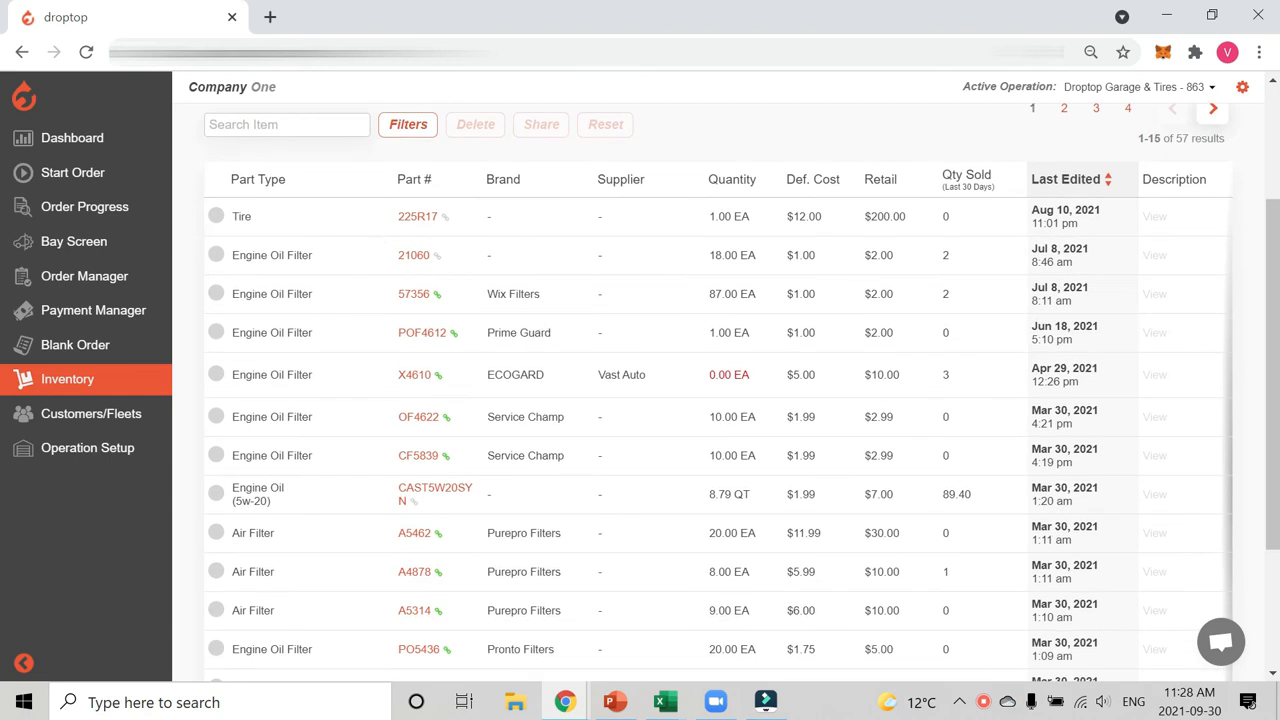
Open the Wix Filters engine oil filter 57356 from the inventory list and examine its details, cost breakdown and transaction history.
left_click_drag(228, 294, 310, 294)
scroll(414, 310, "up", 1)
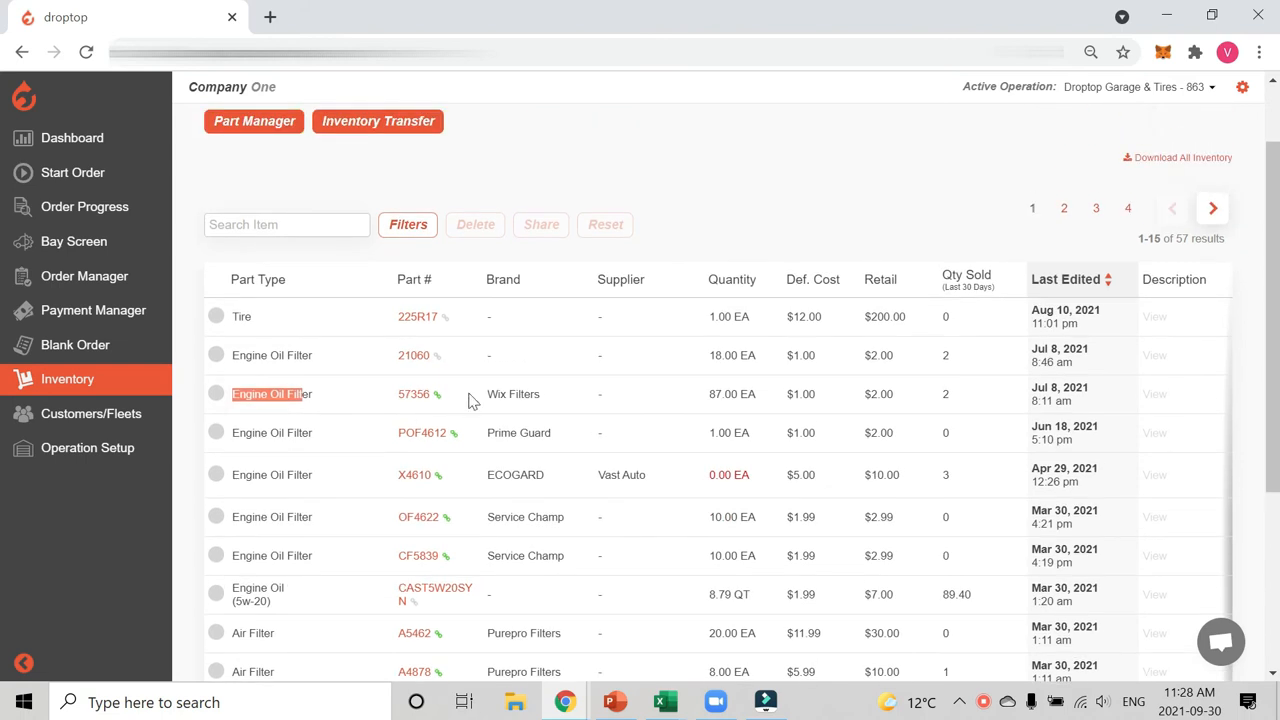
left_click_drag(757, 394, 722, 394)
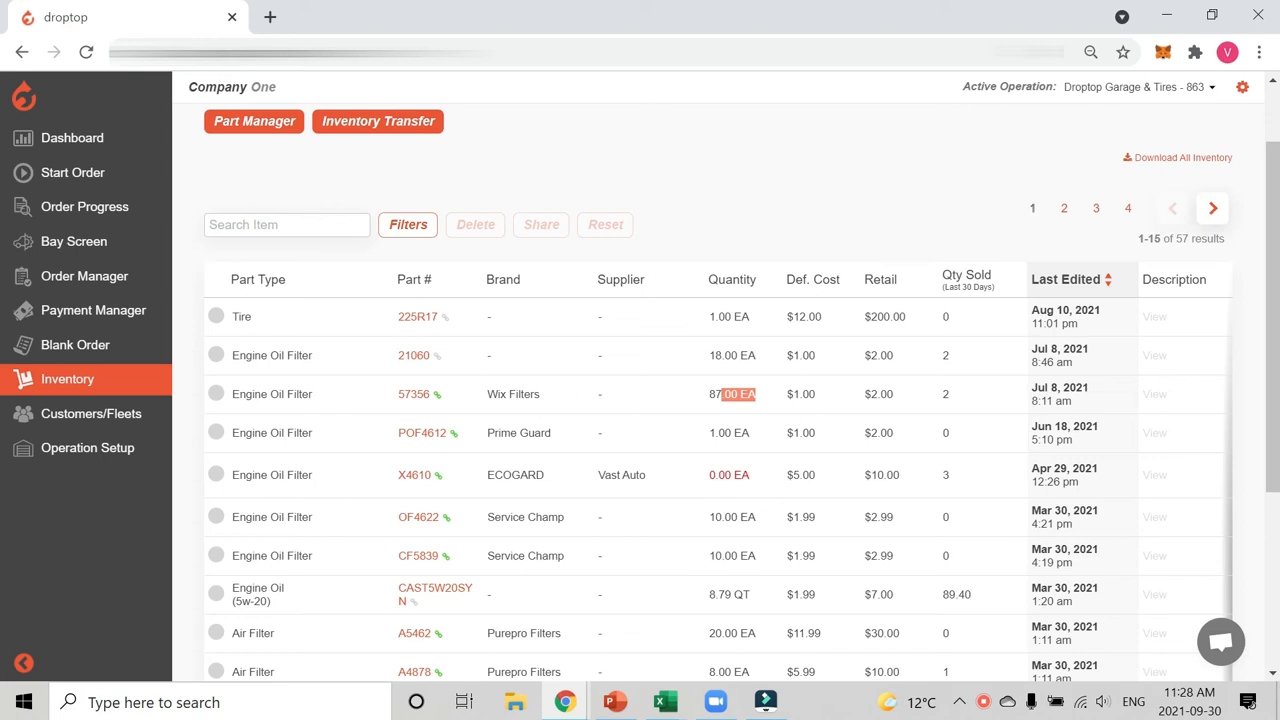
left_click(412, 396)
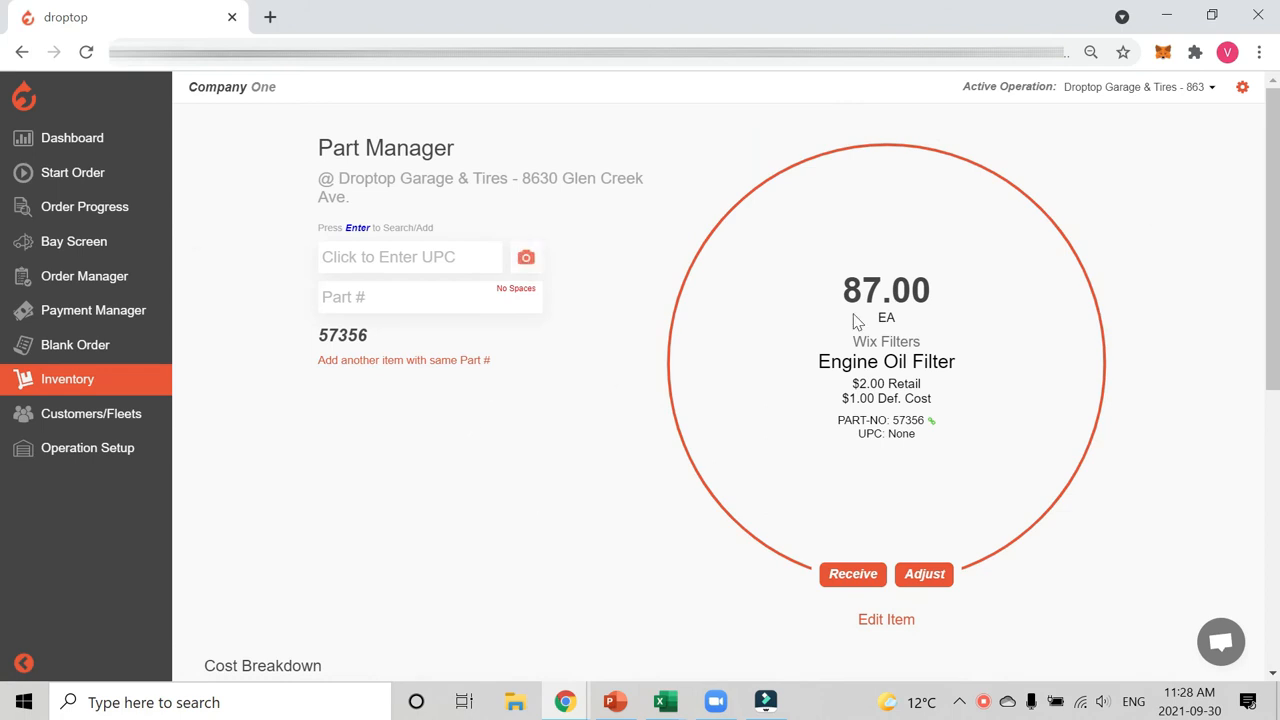
left_click_drag(842, 277, 949, 437)
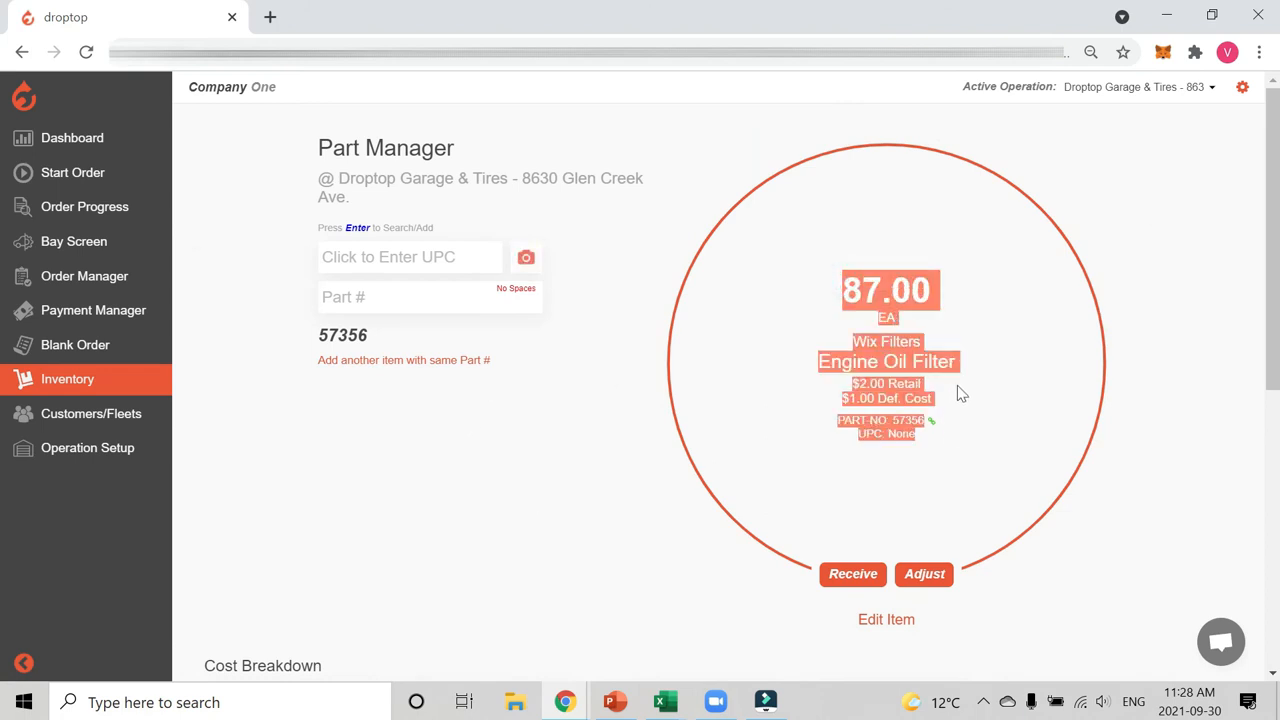
scroll(963, 371, "down", 1)
scroll(963, 370, "down", 5)
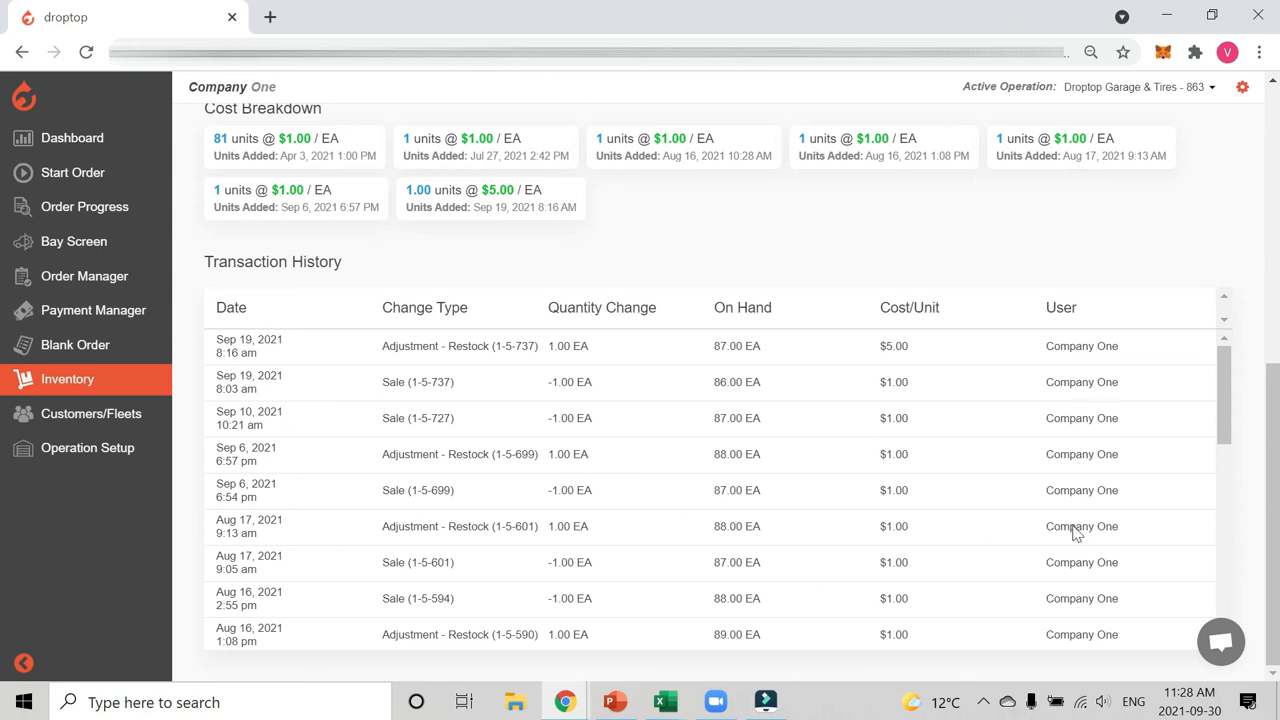
scroll(930, 497, "up", 5)
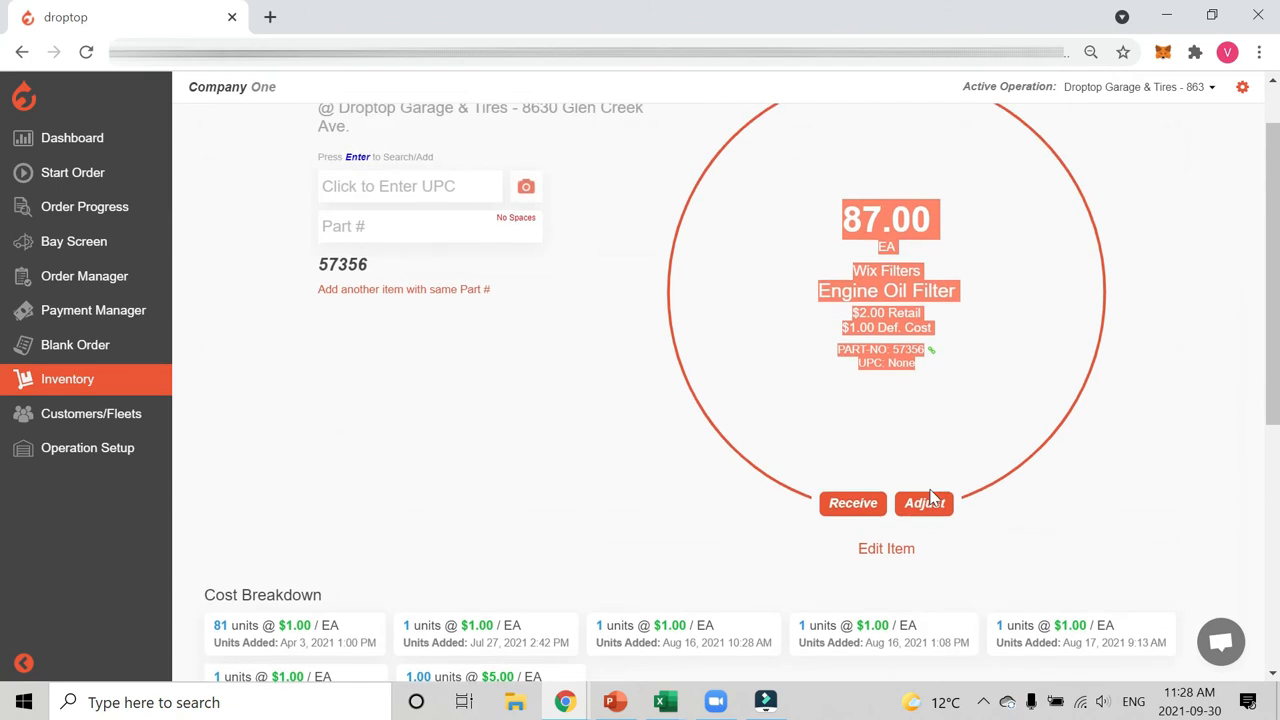
Return to the inventory, look up part number VO106 in the Part Manager and start adding it as a new part.
left_click(67, 385)
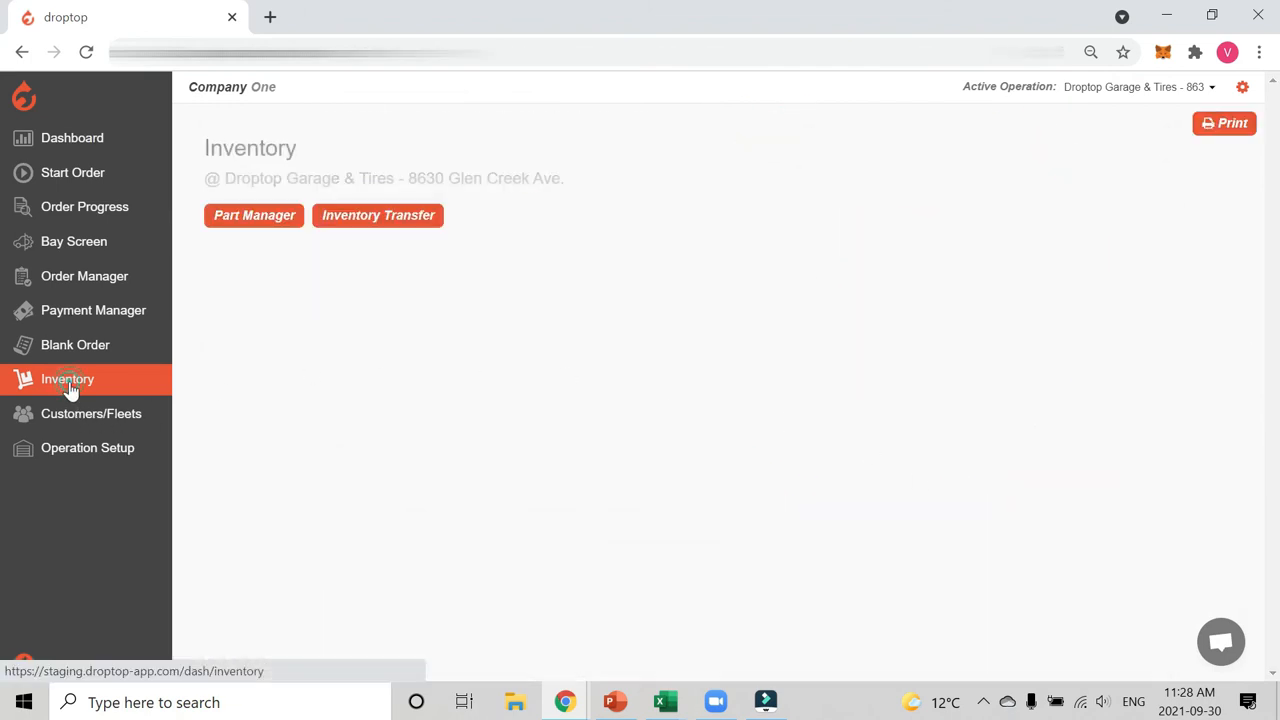
left_click(250, 228)
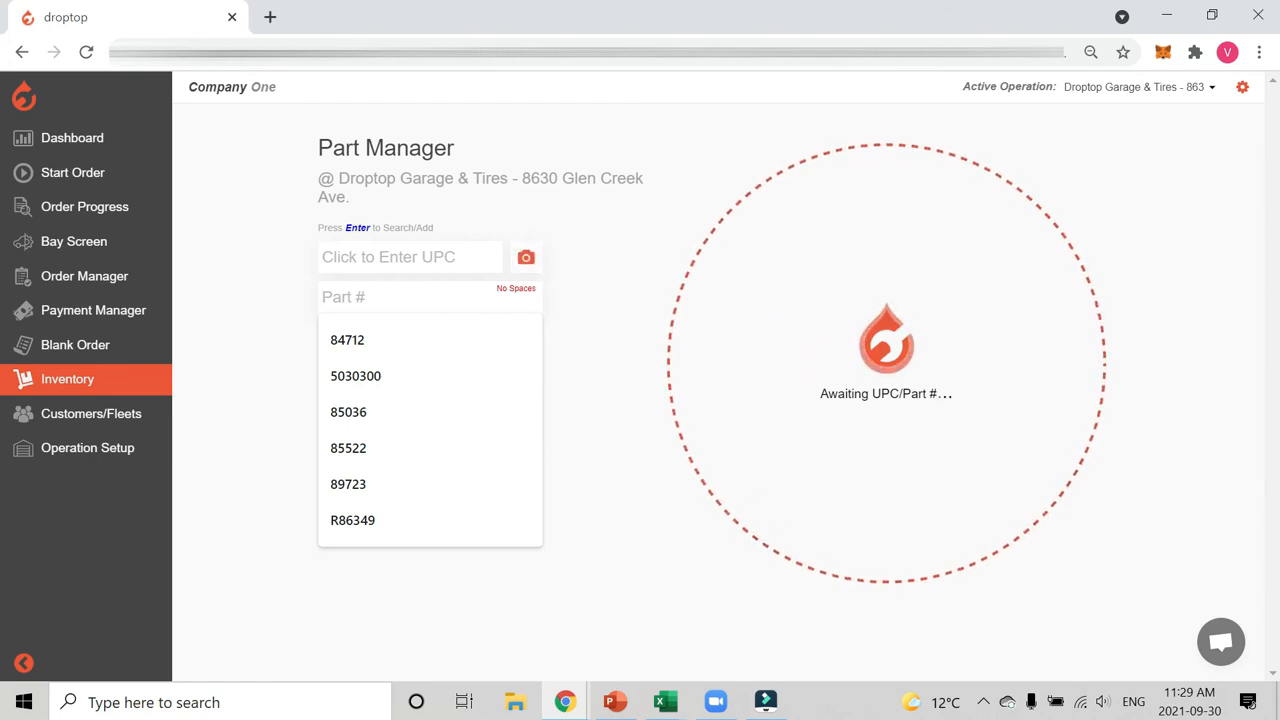
type("VO")
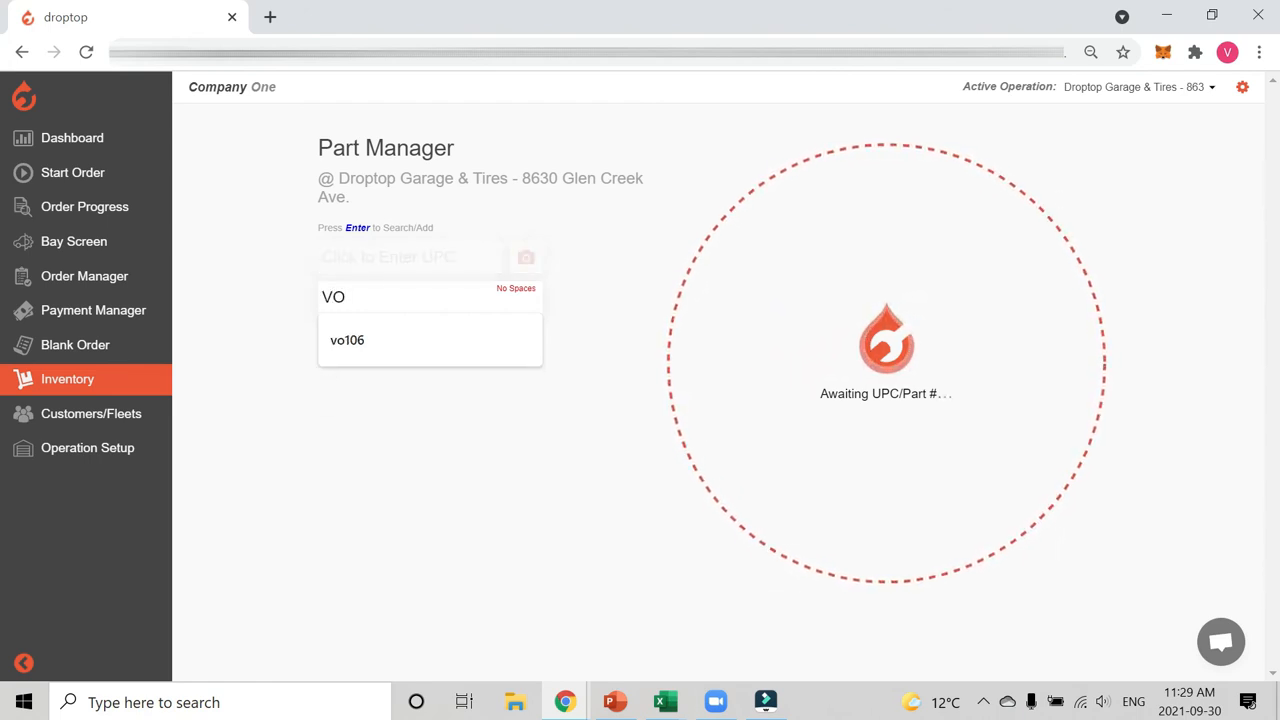
type("106")
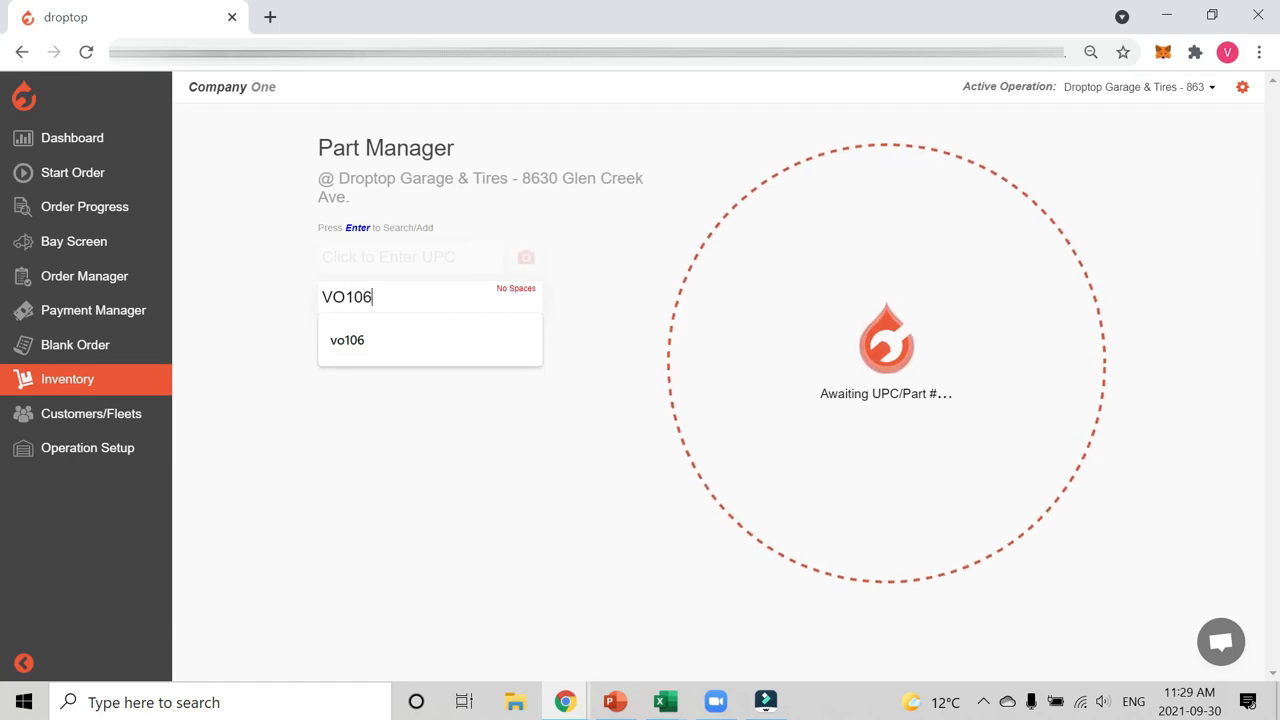
key("Return")
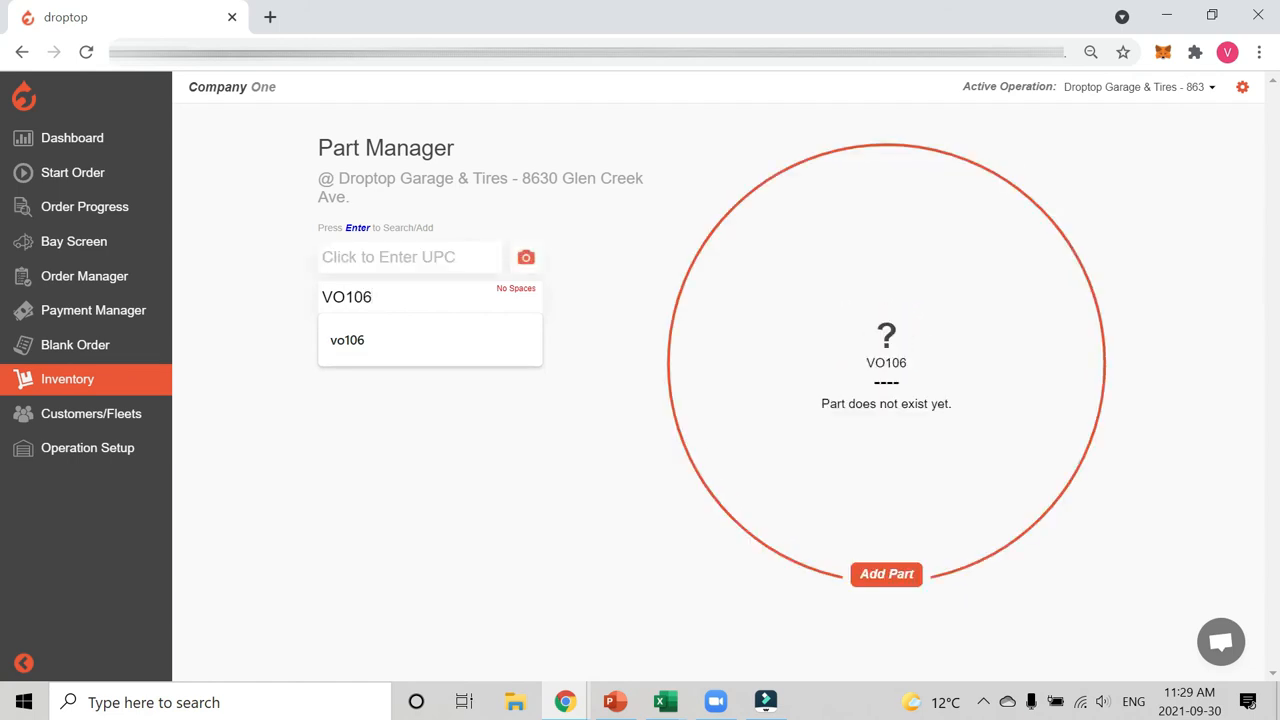
left_click(684, 220)
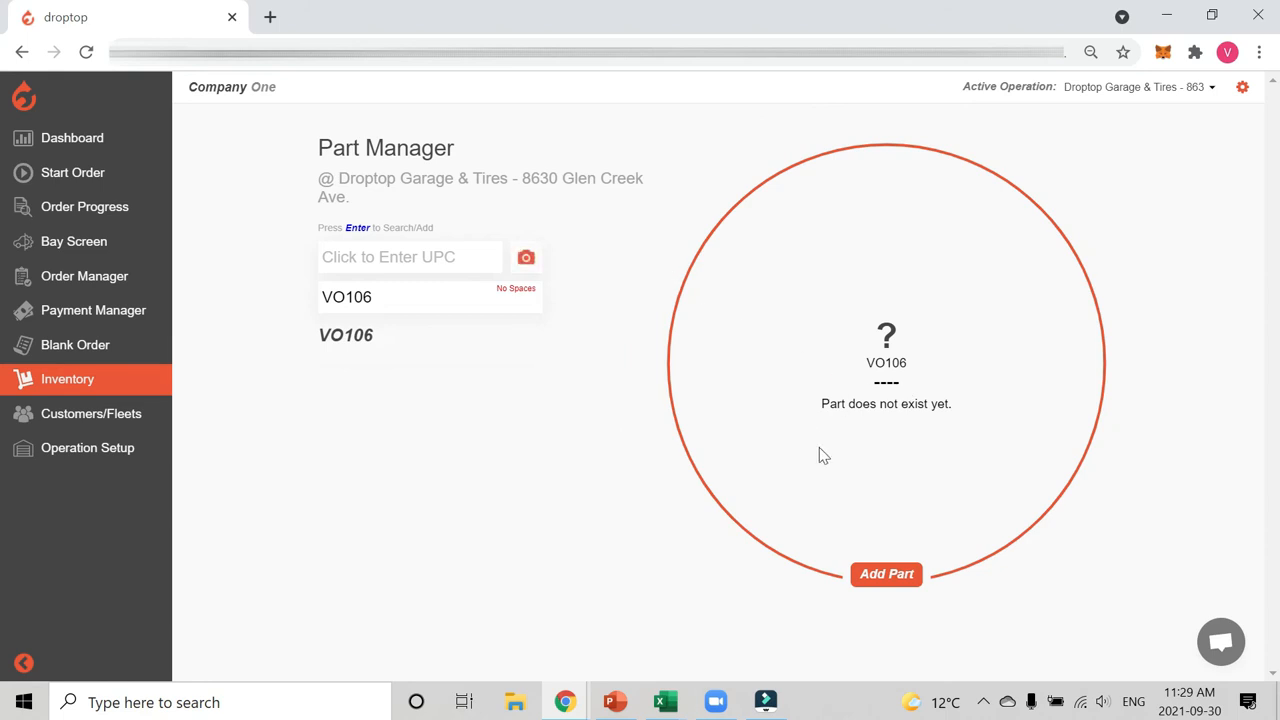
left_click(890, 580)
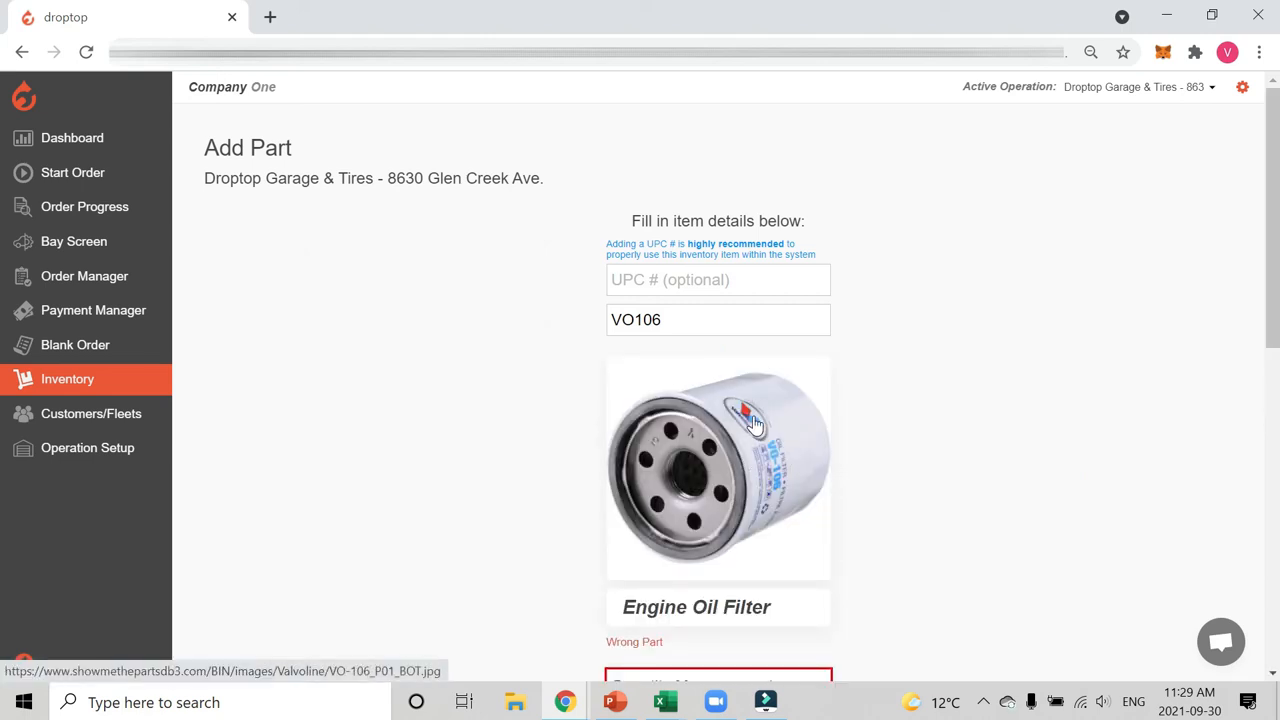
Review the prefilled engine oil filter details and set the quantity measurement to Eaches (items) with a quantity of 5.
scroll(740, 408, "down", 1)
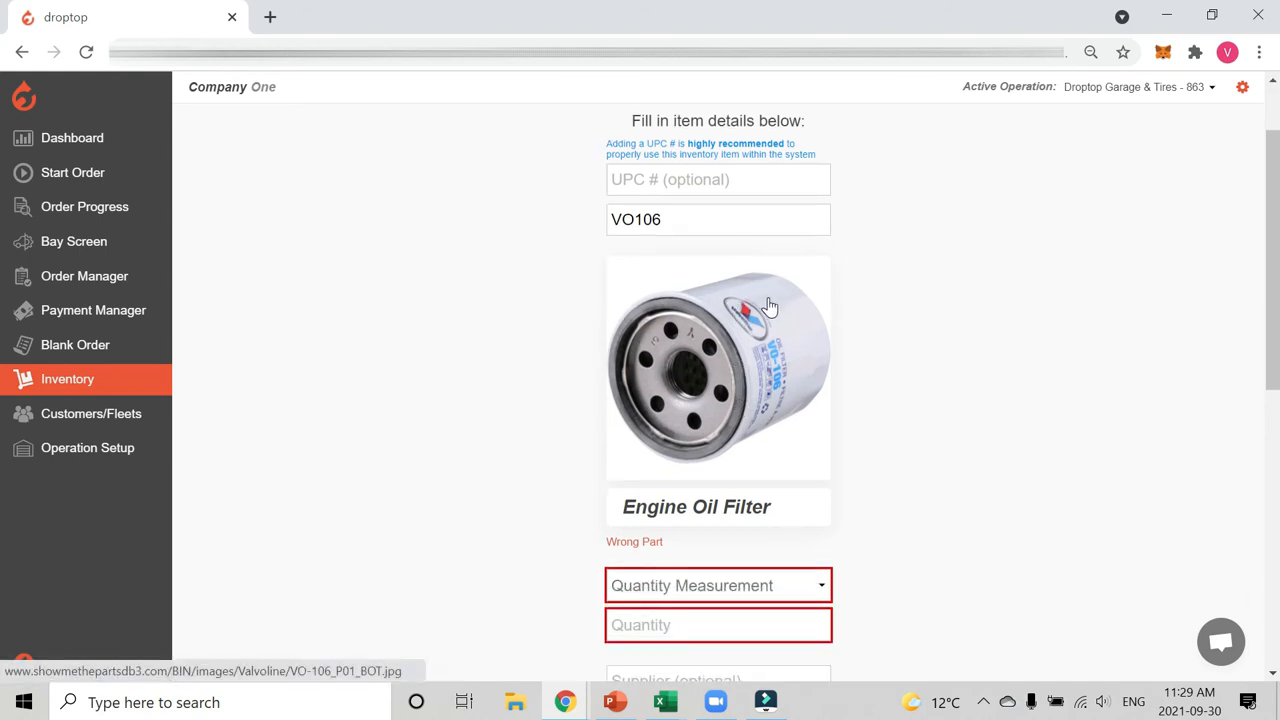
scroll(770, 308, "down", 1)
left_click_drag(623, 414, 785, 417)
left_click(922, 372)
scroll(894, 344, "down", 2)
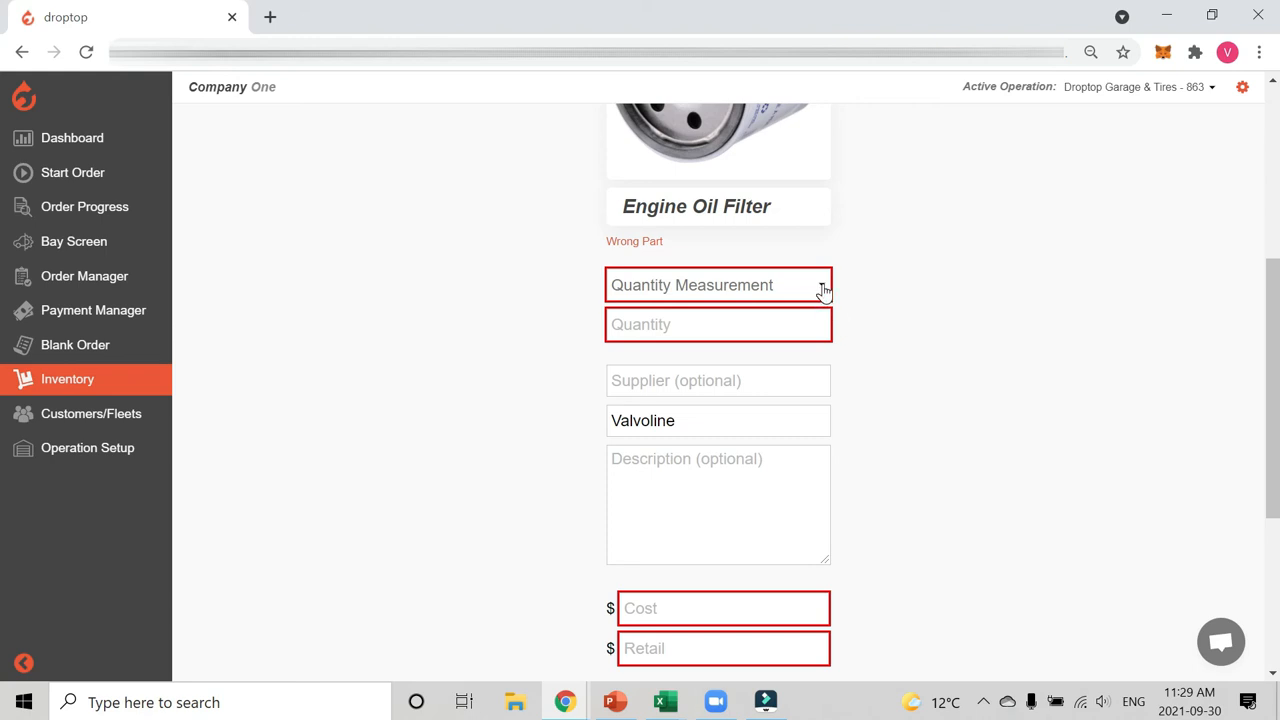
left_click(822, 286)
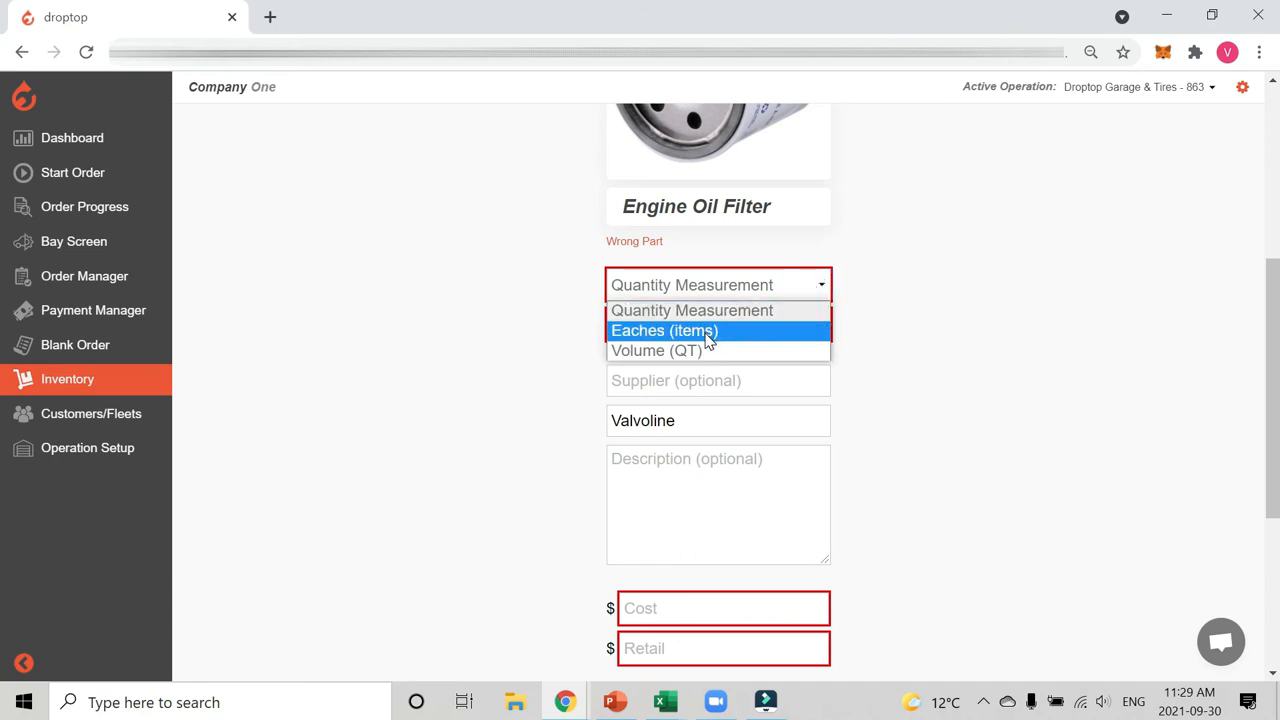
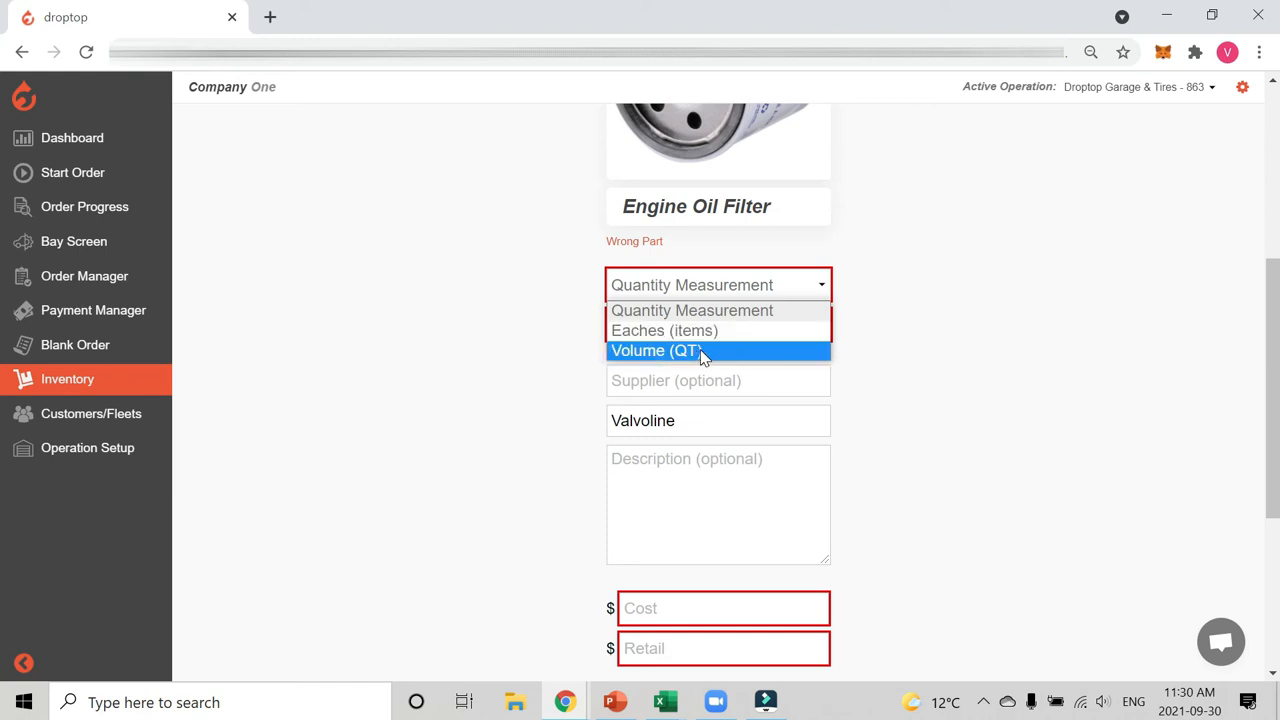
left_click(719, 334)
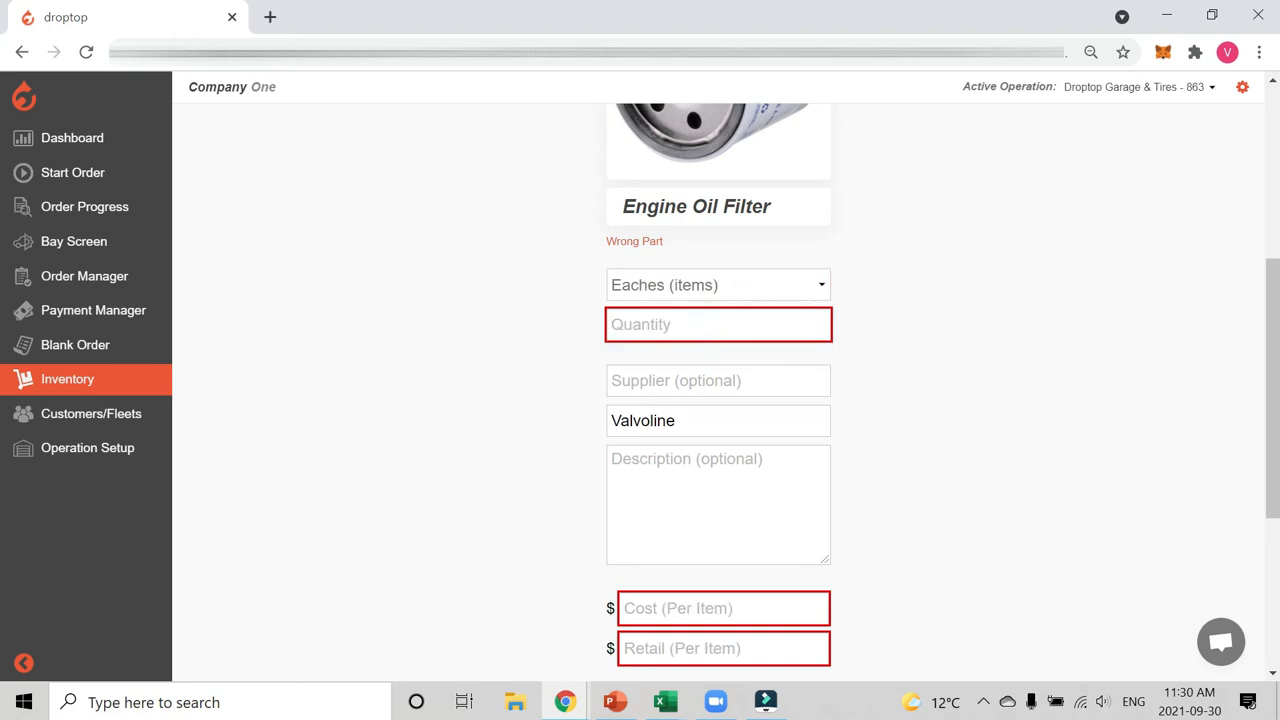
type("5")
left_click(686, 376)
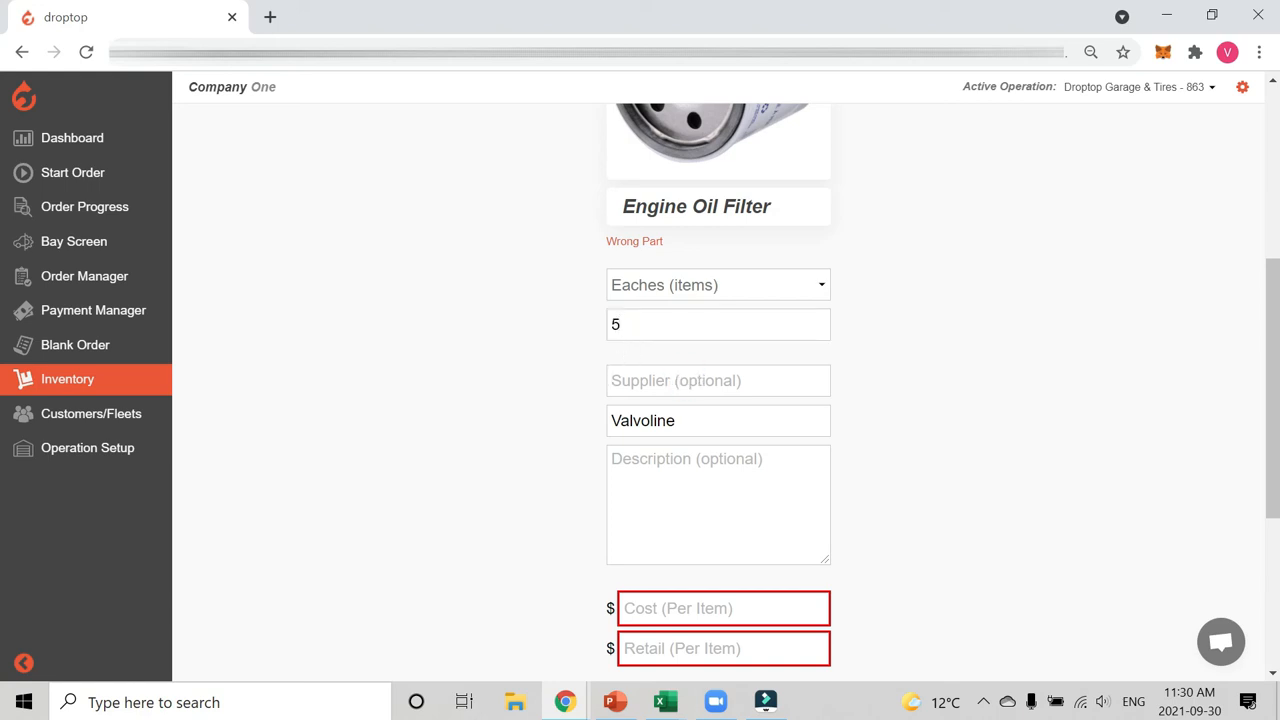
Keep Valvoline as the brand and set the cost per item to $1 and the retail price per item to $2.
left_click_drag(714, 420, 580, 426)
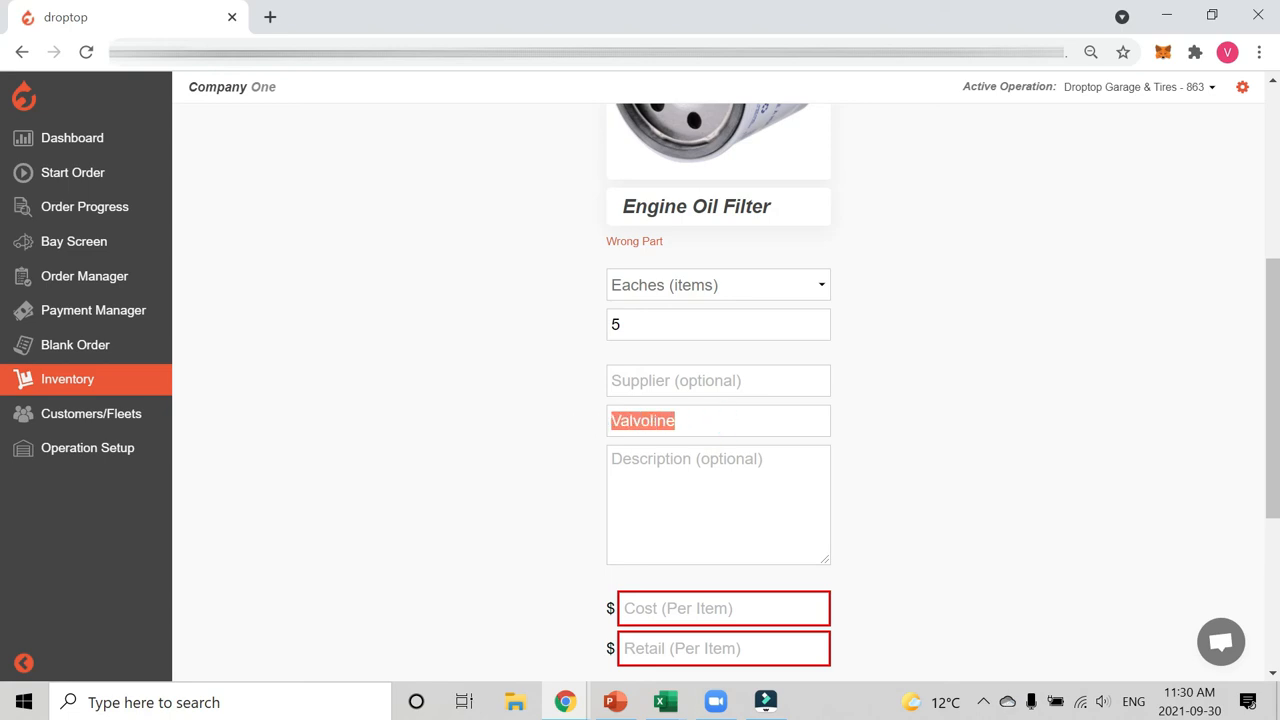
left_click(712, 420)
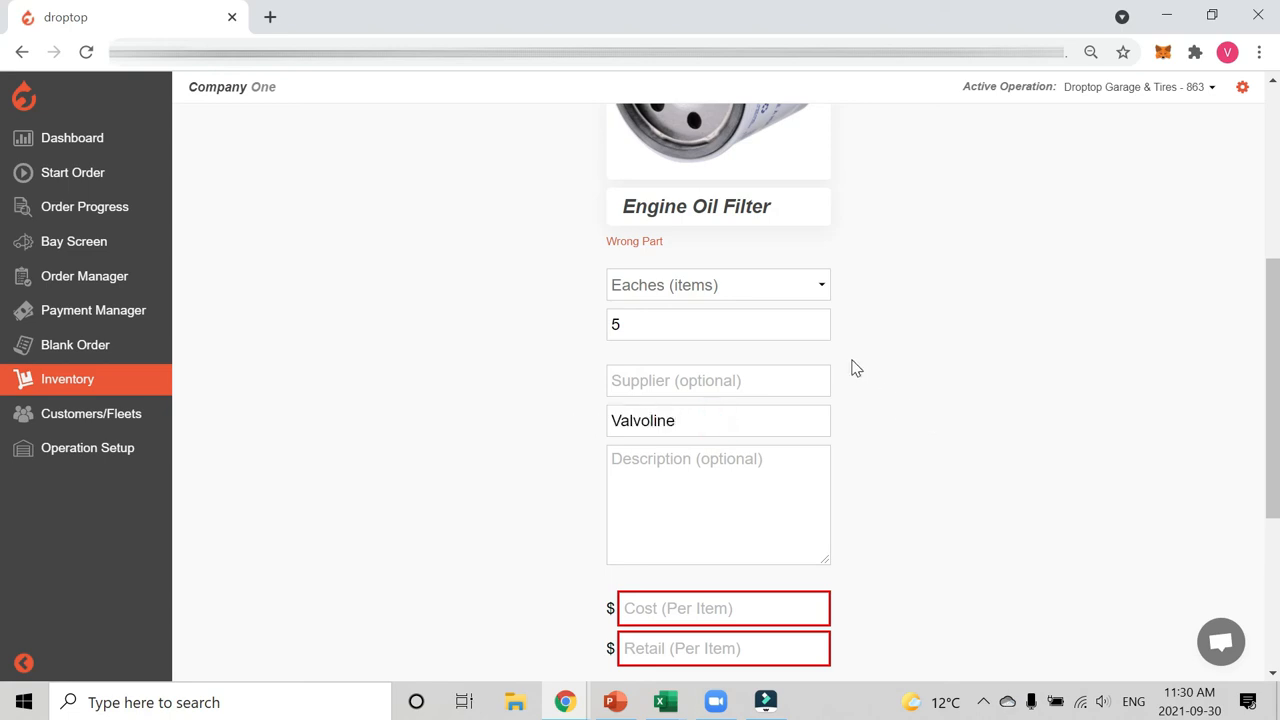
scroll(855, 368, "down", 1)
left_click(703, 383)
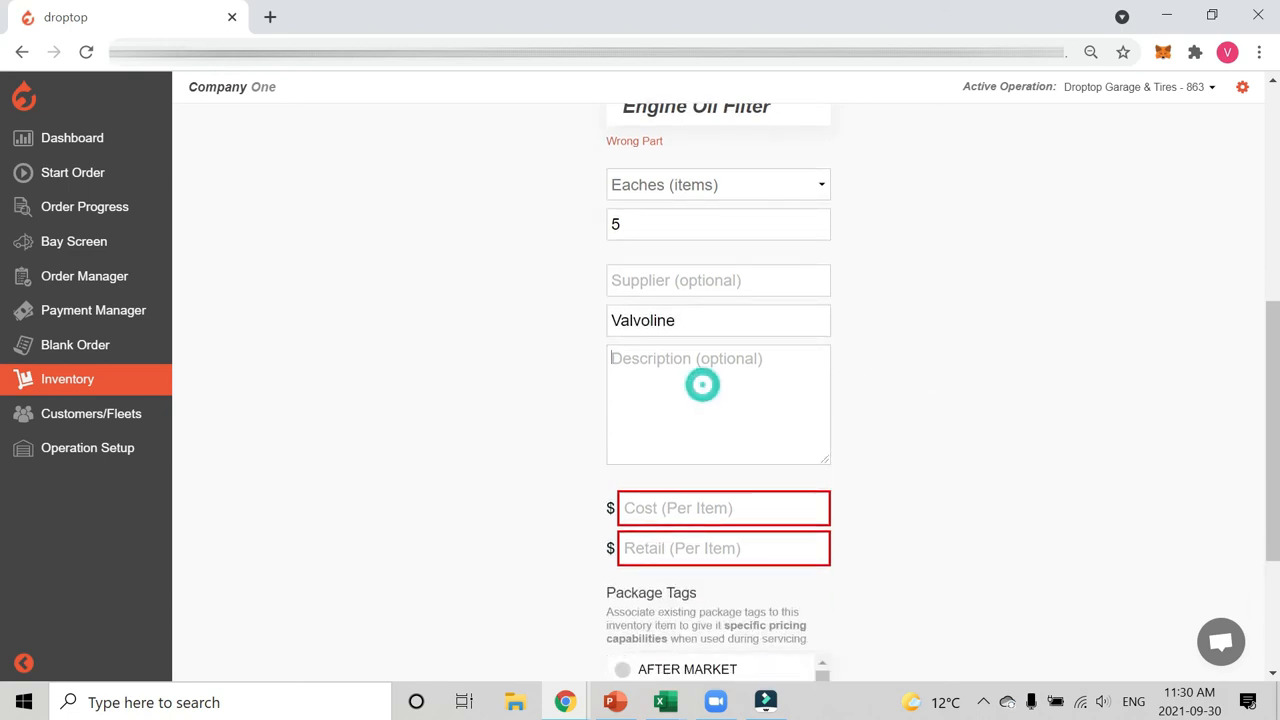
scroll(718, 400, "down", 2)
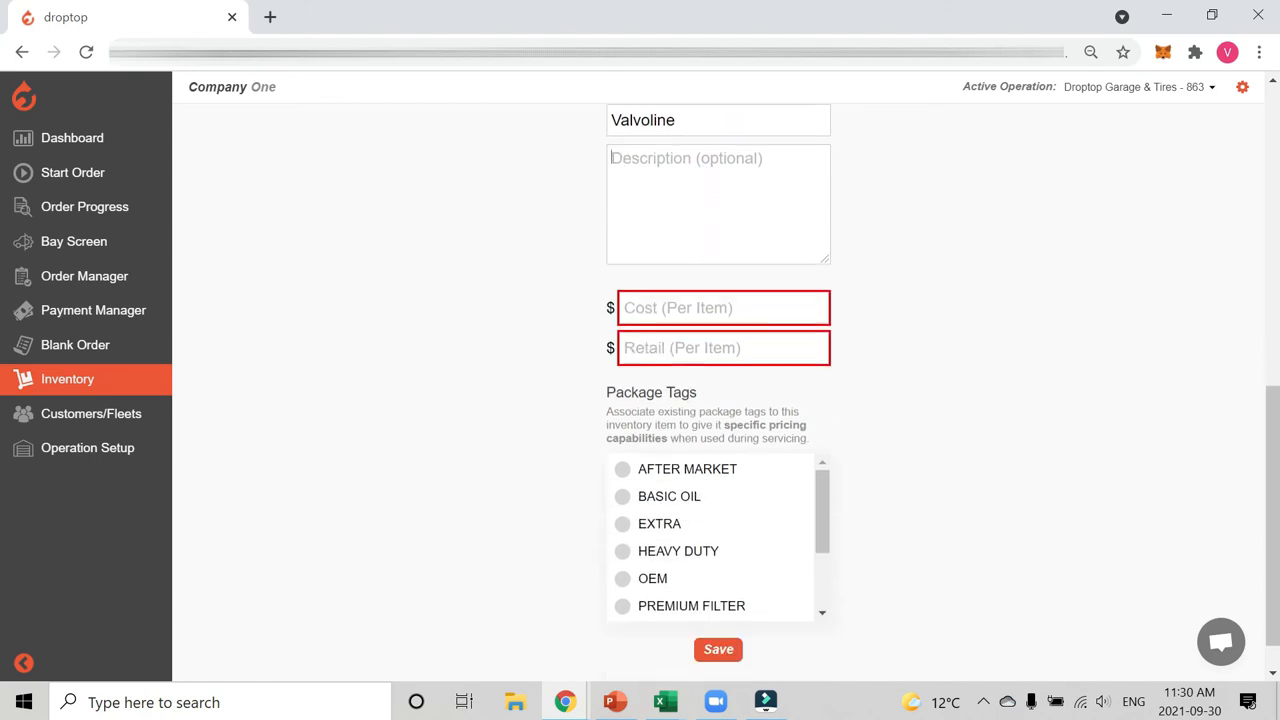
left_click(726, 298)
type("1")
left_click(699, 355)
type("2")
left_click(698, 306)
left_click(672, 346)
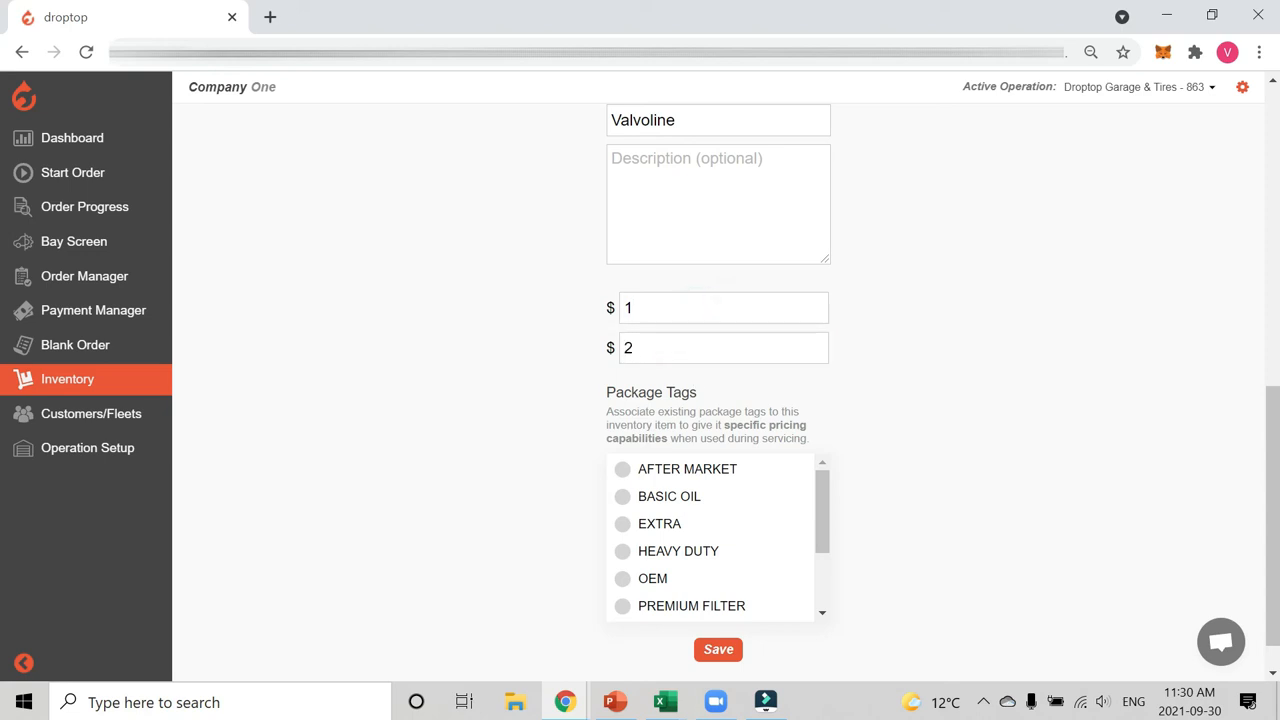
Leave all package tags, including PREMIUM FILTER, unselected and save the new VO106 part.
scroll(725, 345, "down", 1)
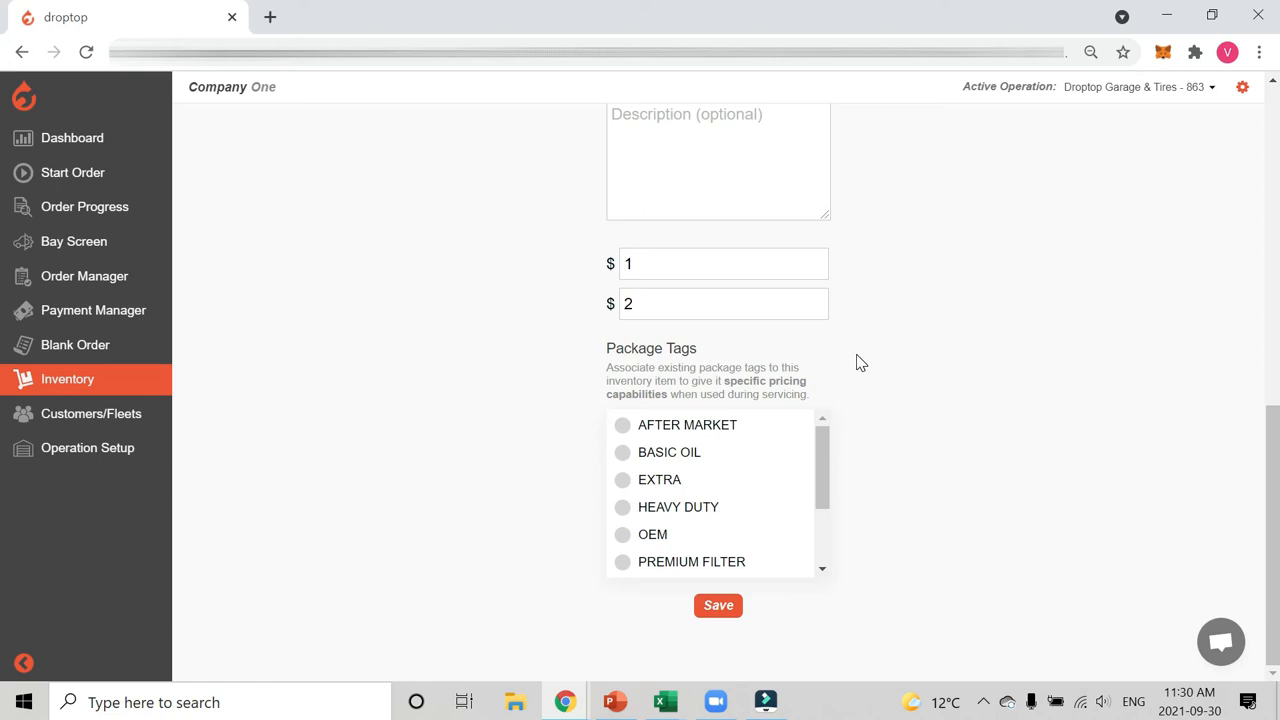
left_click(624, 563)
left_click(628, 566)
scroll(866, 508, "up", 2)
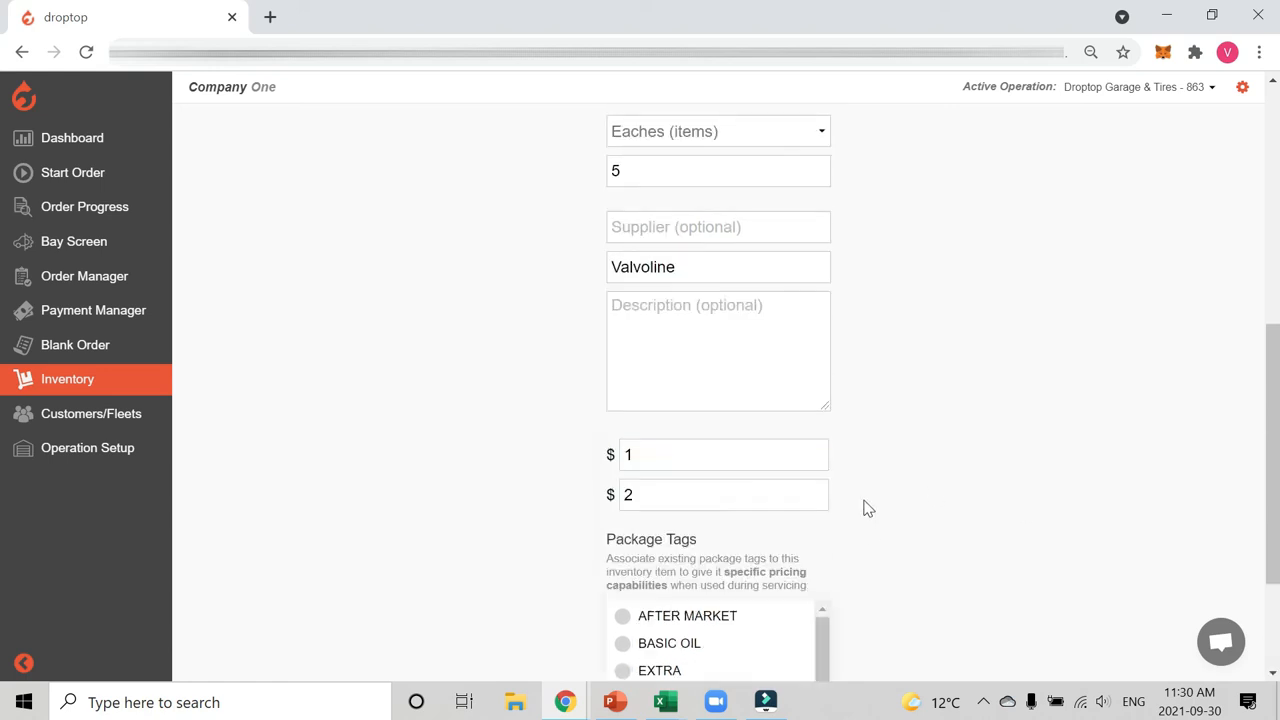
scroll(871, 363, "down", 2)
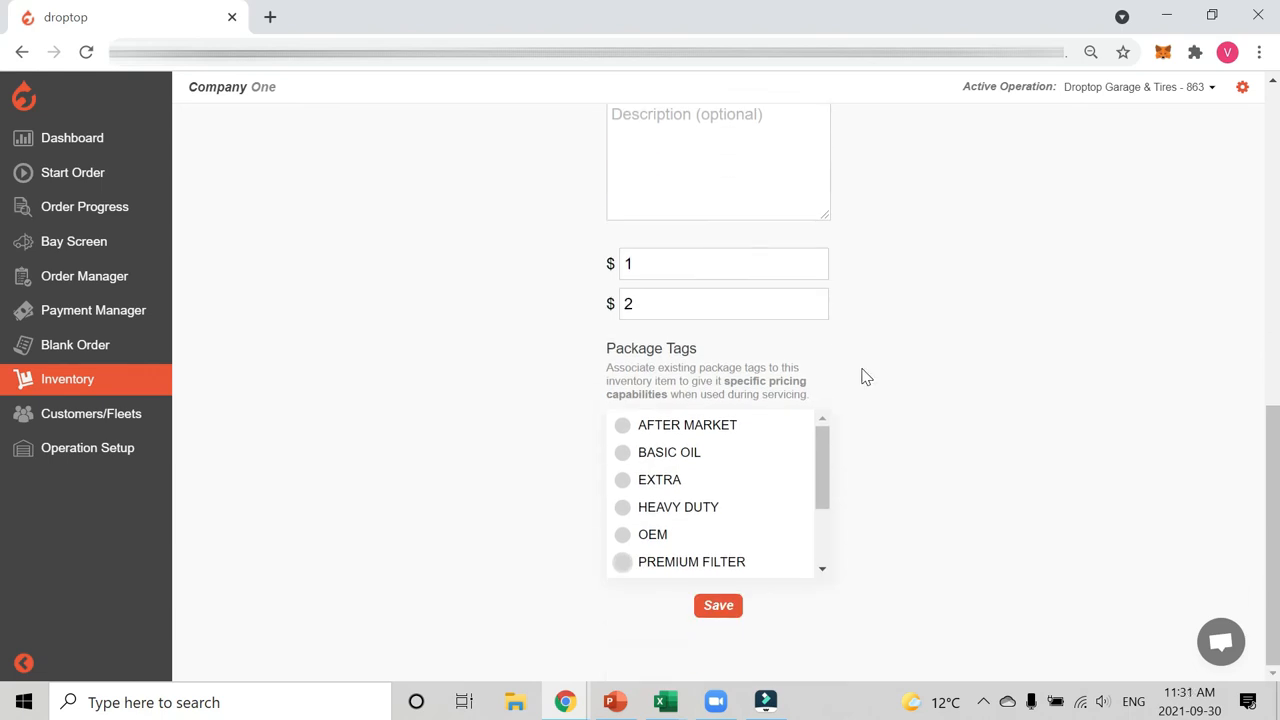
left_click(722, 609)
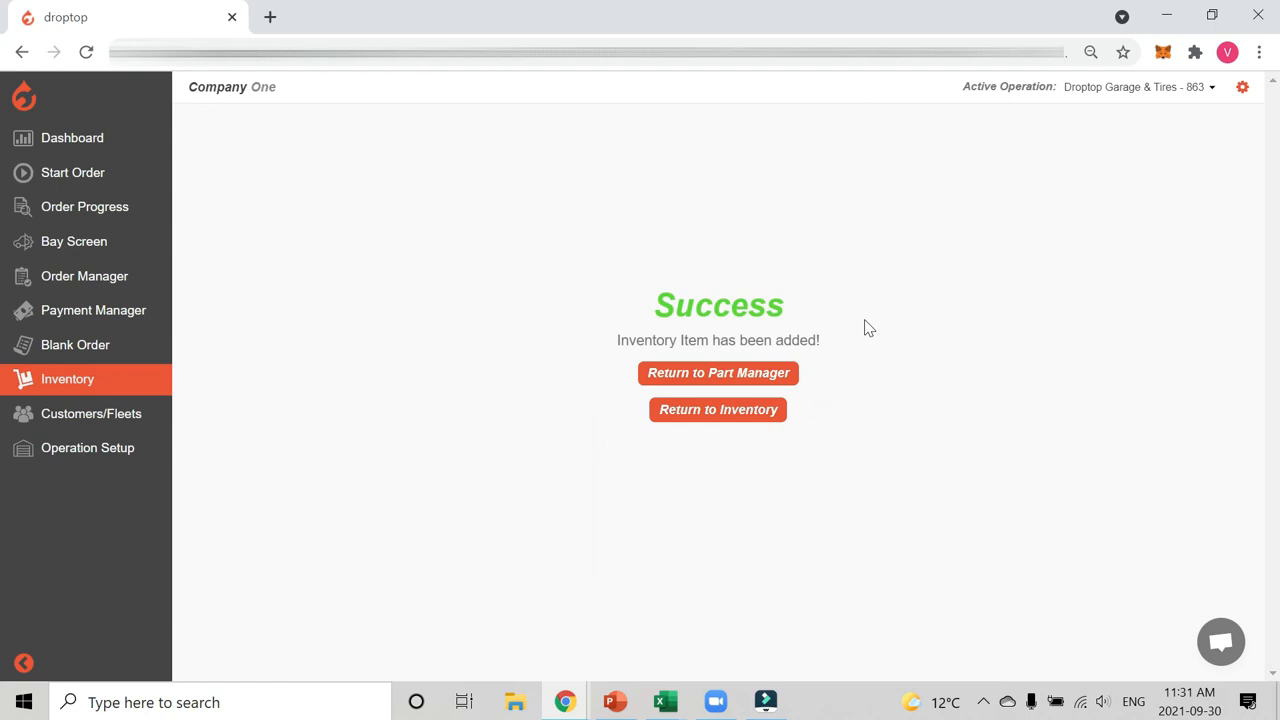
Return to the inventory list and check the entry for the newly added VO106 engine oil filter.
left_click(733, 421)
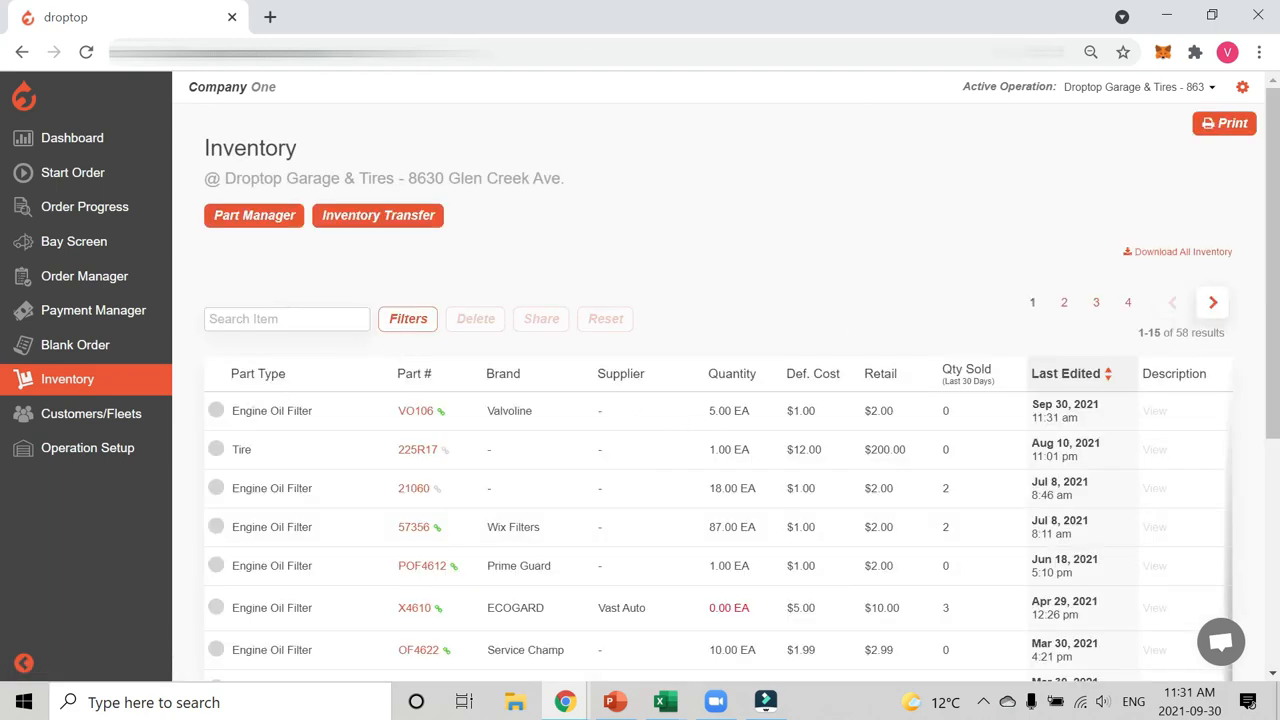
left_click_drag(240, 410, 438, 409)
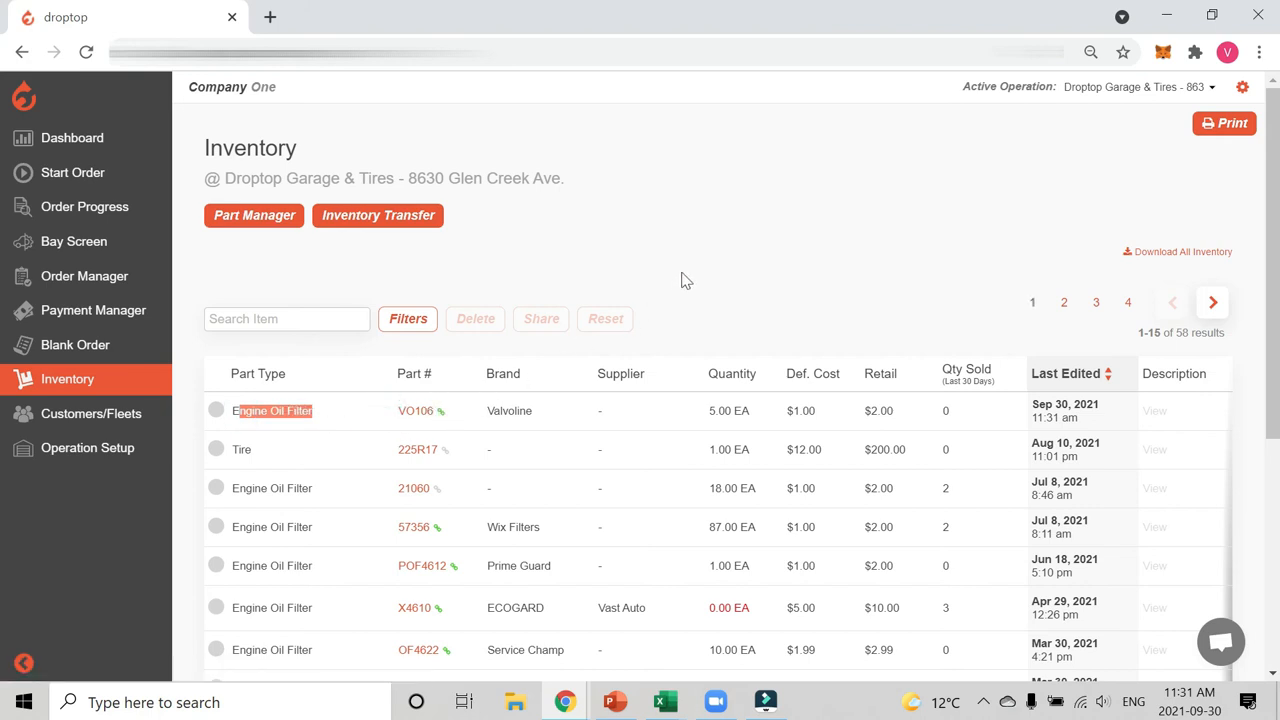
mouse_move(443, 422)
left_click(470, 344)
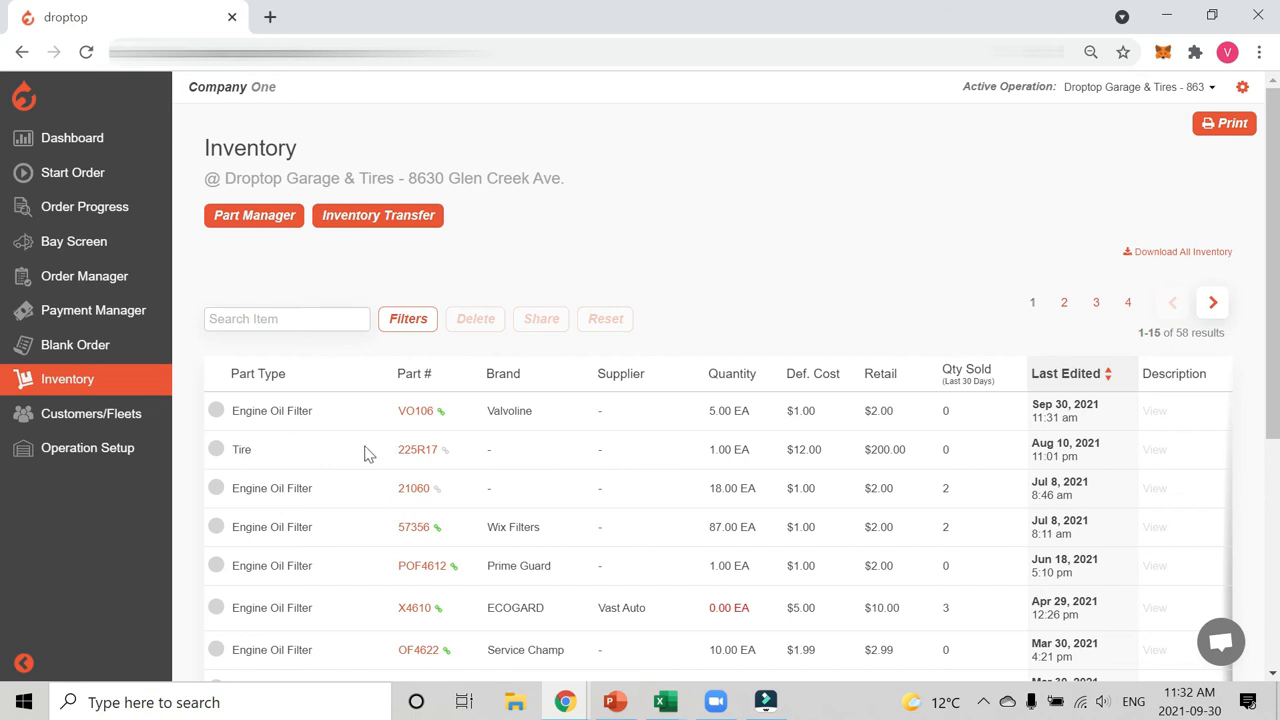
Look up the part number 5w30-Syn-M1 in the Part Manager.
left_click(255, 217)
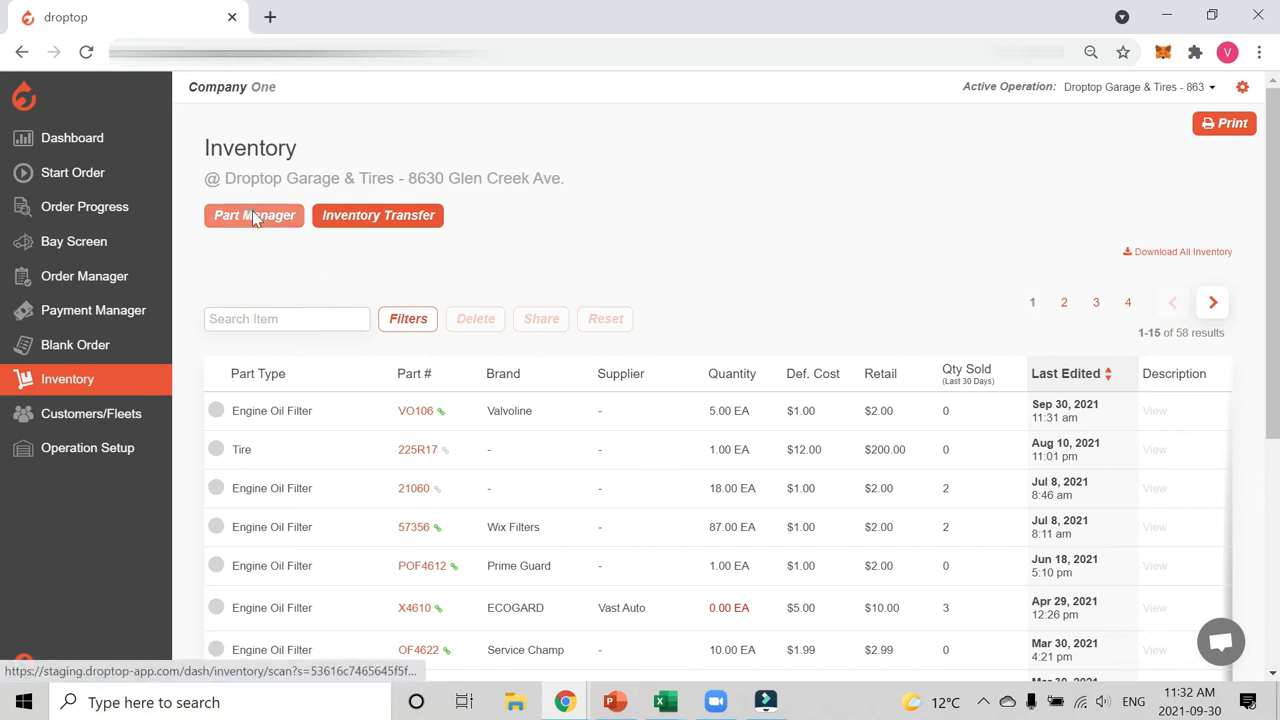
left_click(445, 298)
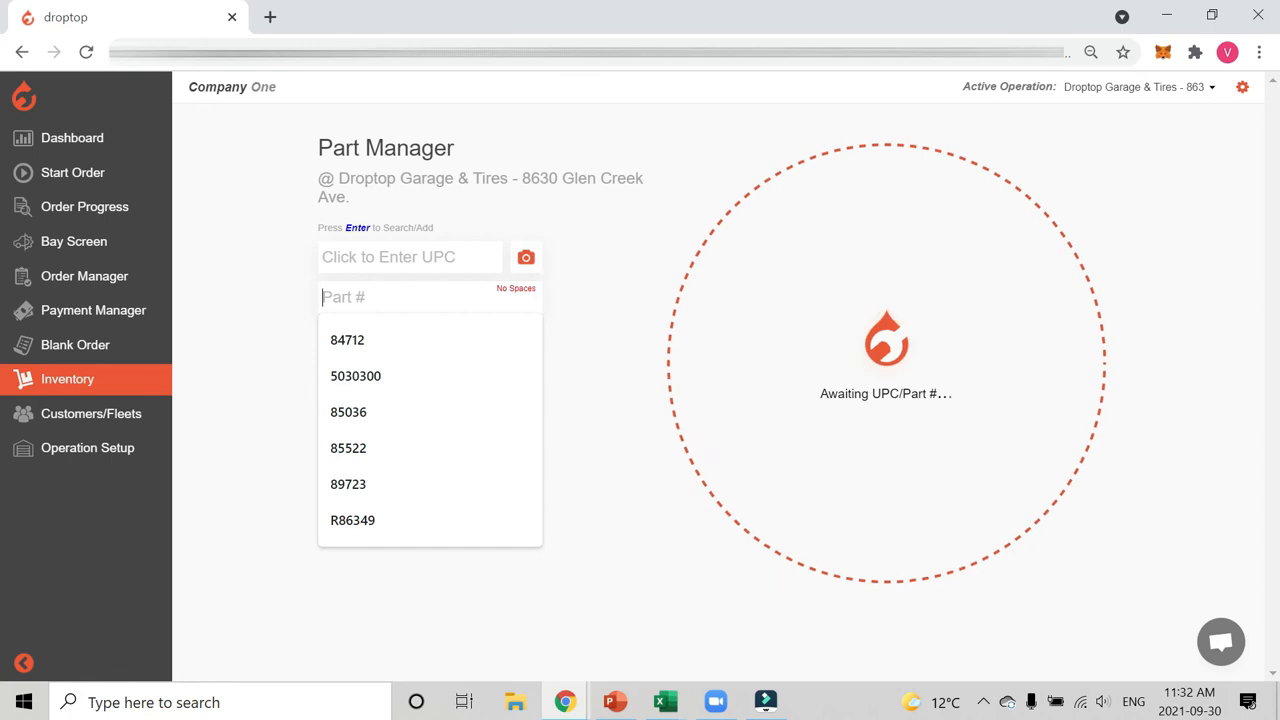
left_click(425, 297)
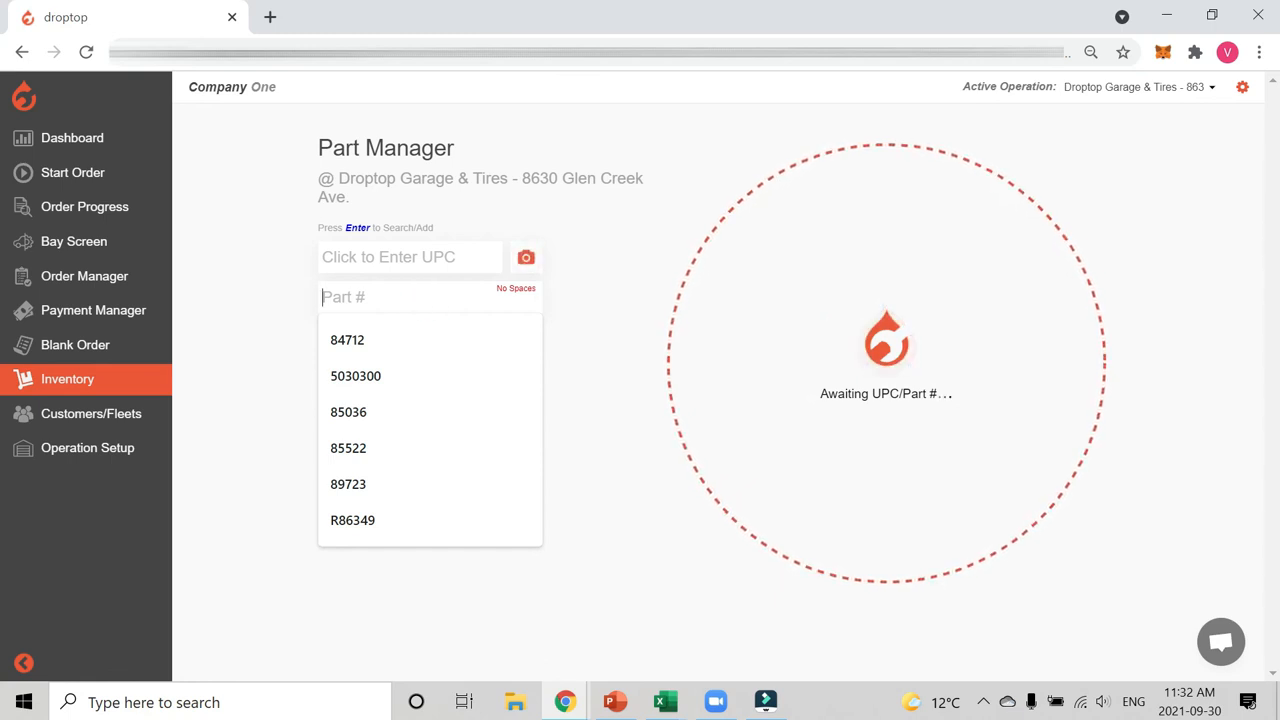
type("5w")
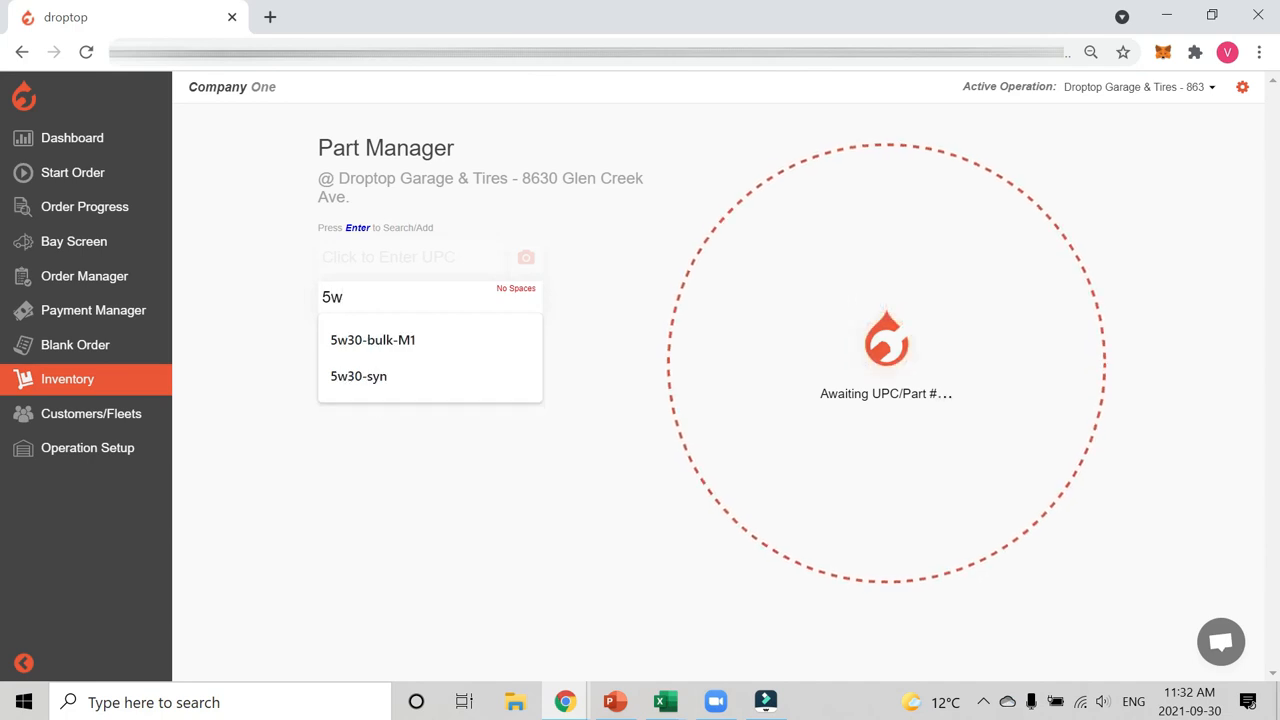
type("30")
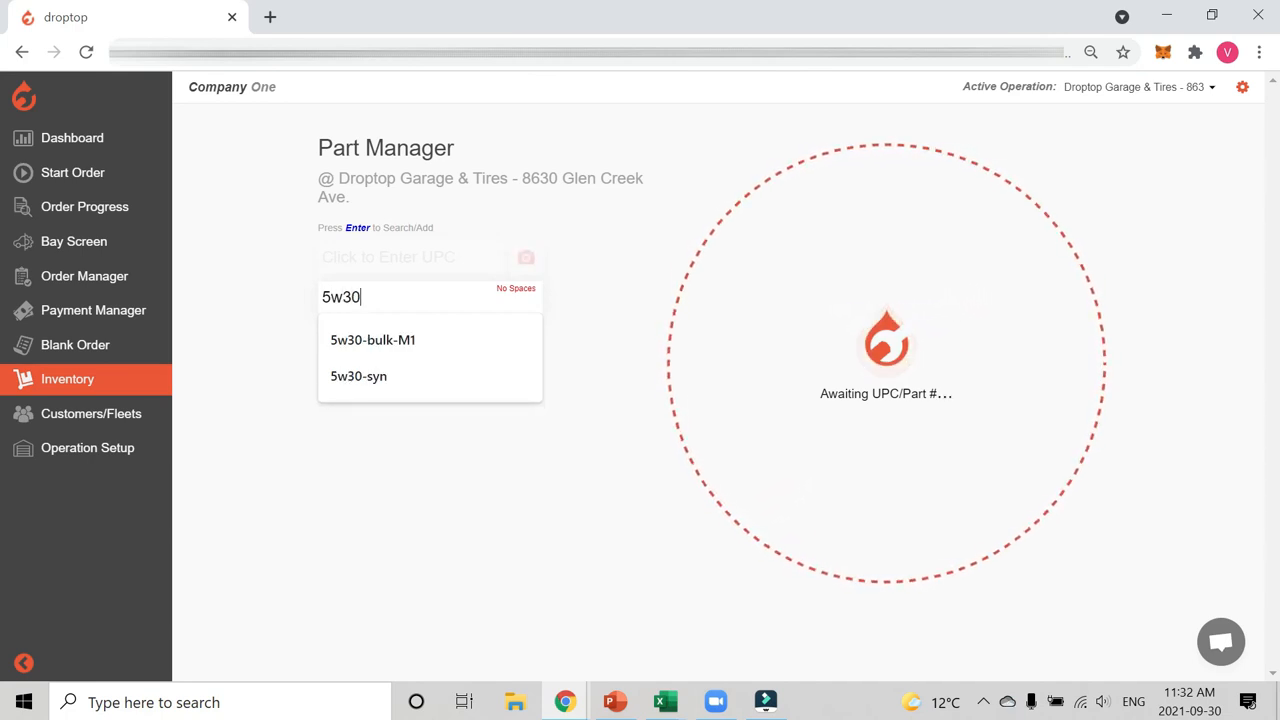
type("Syn")
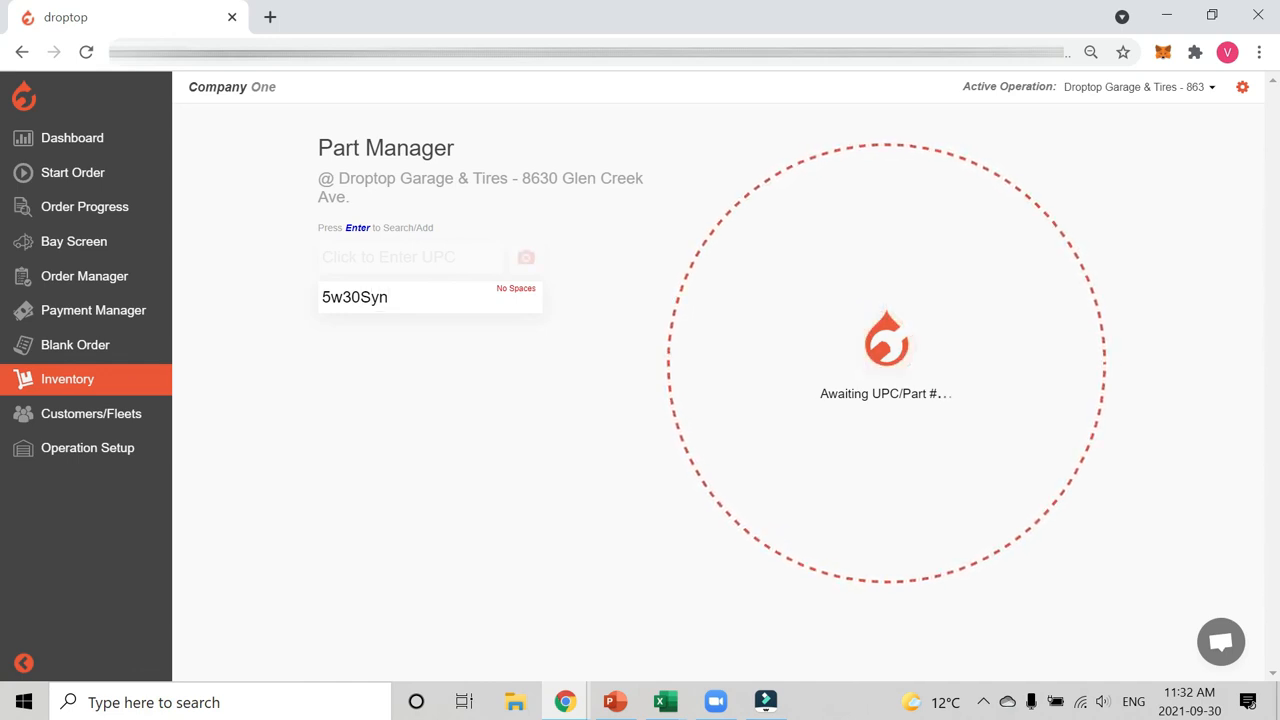
key("Left")
key("Left")
key("Left")
type("-Syn")
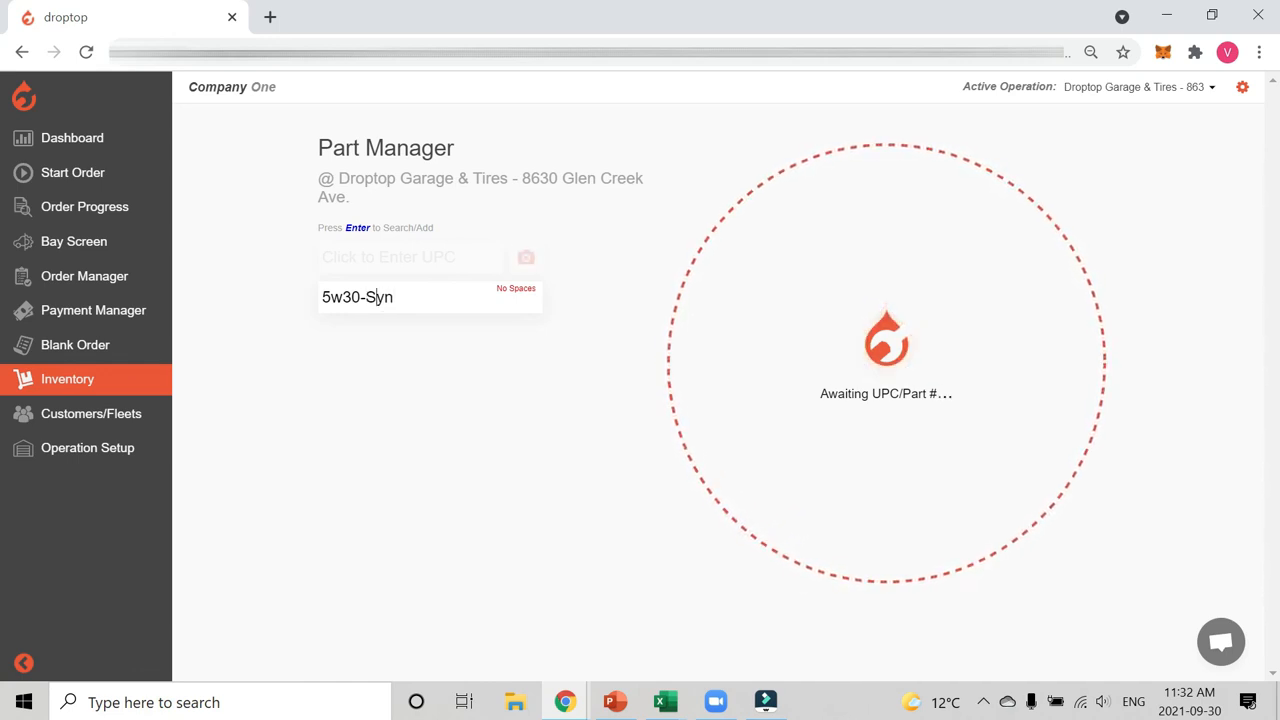
type("-M1")
key("Return")
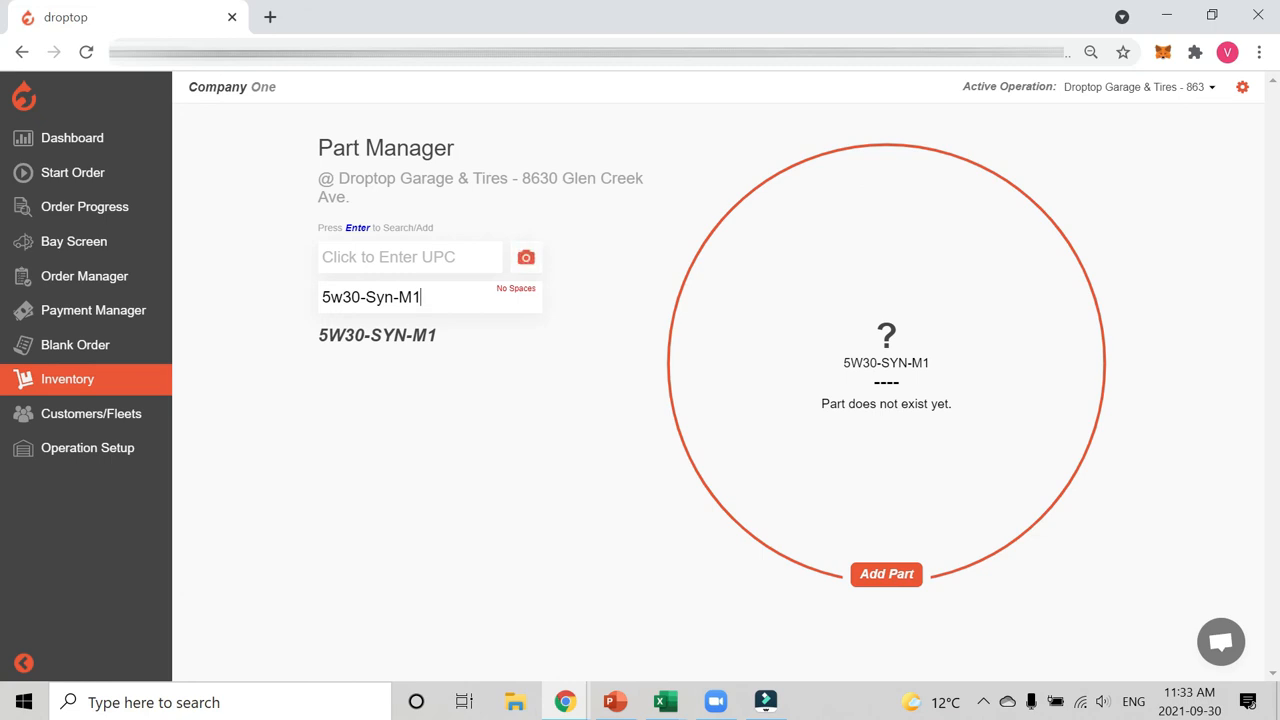
Start adding 5w30-Syn-M1 as a new part and set its part type to Engine Oil.
left_click(893, 582)
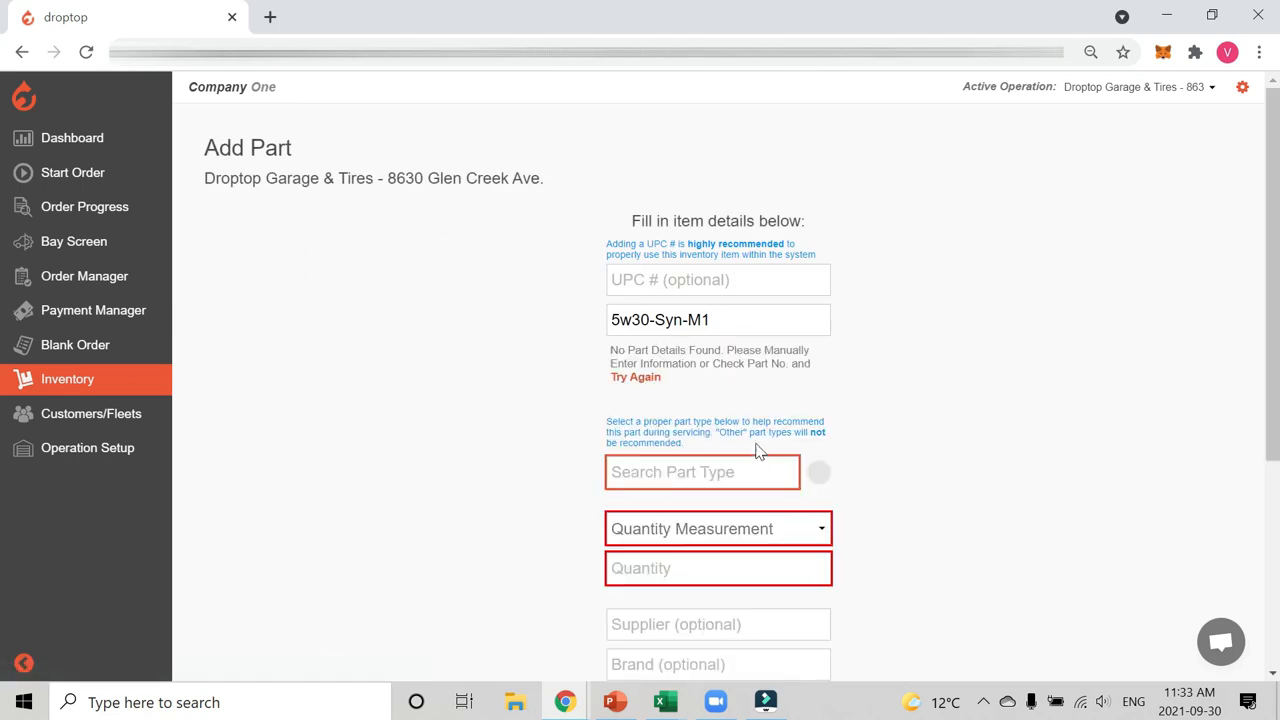
left_click_drag(608, 350, 820, 386)
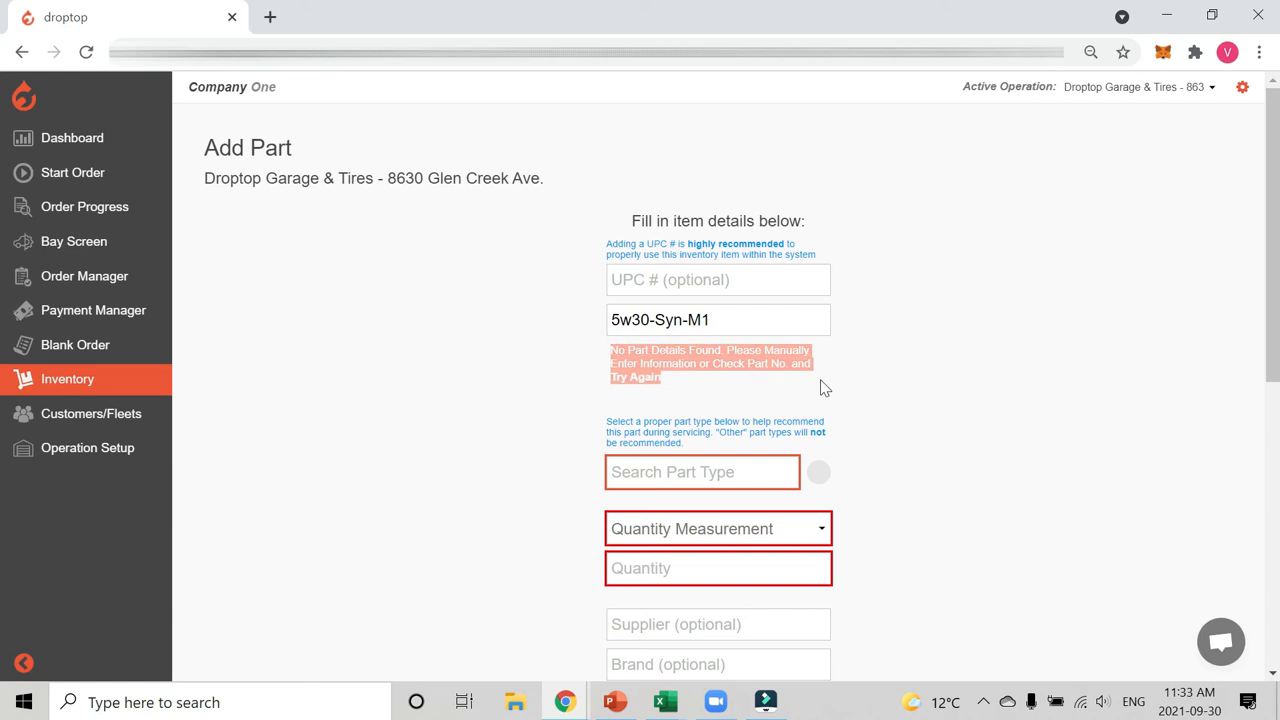
left_click(907, 325)
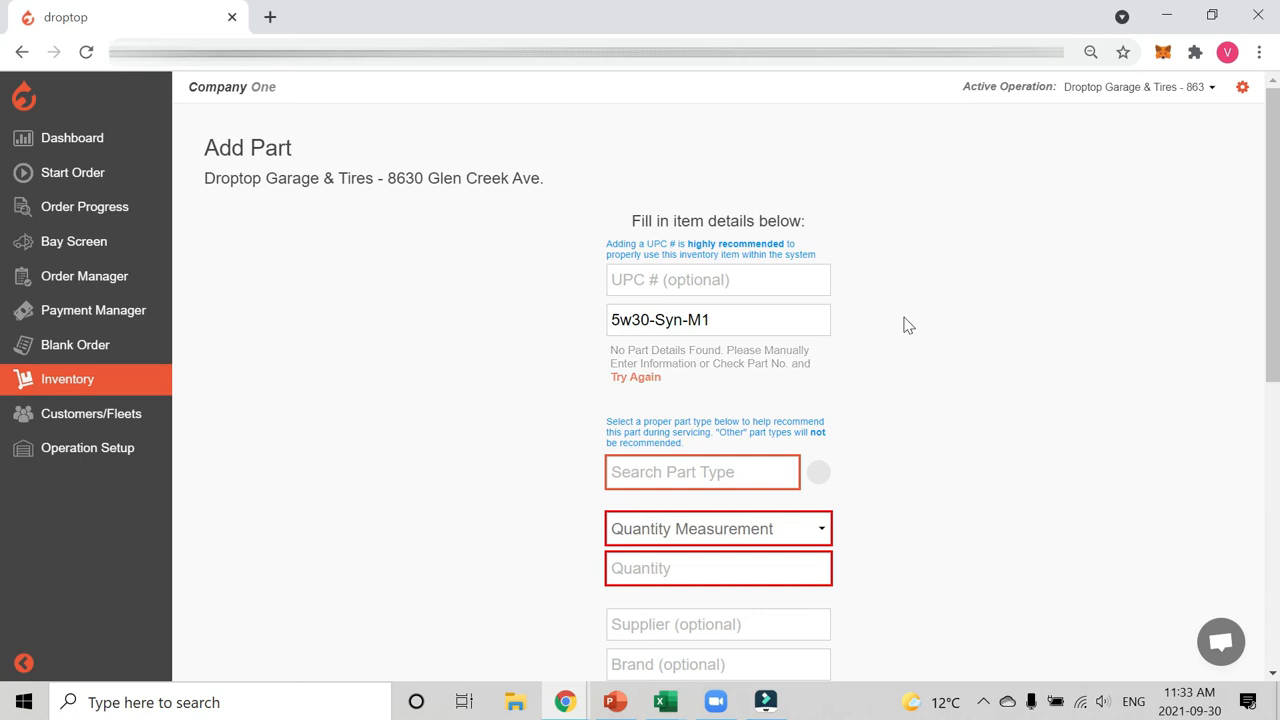
scroll(735, 345, "down", 1)
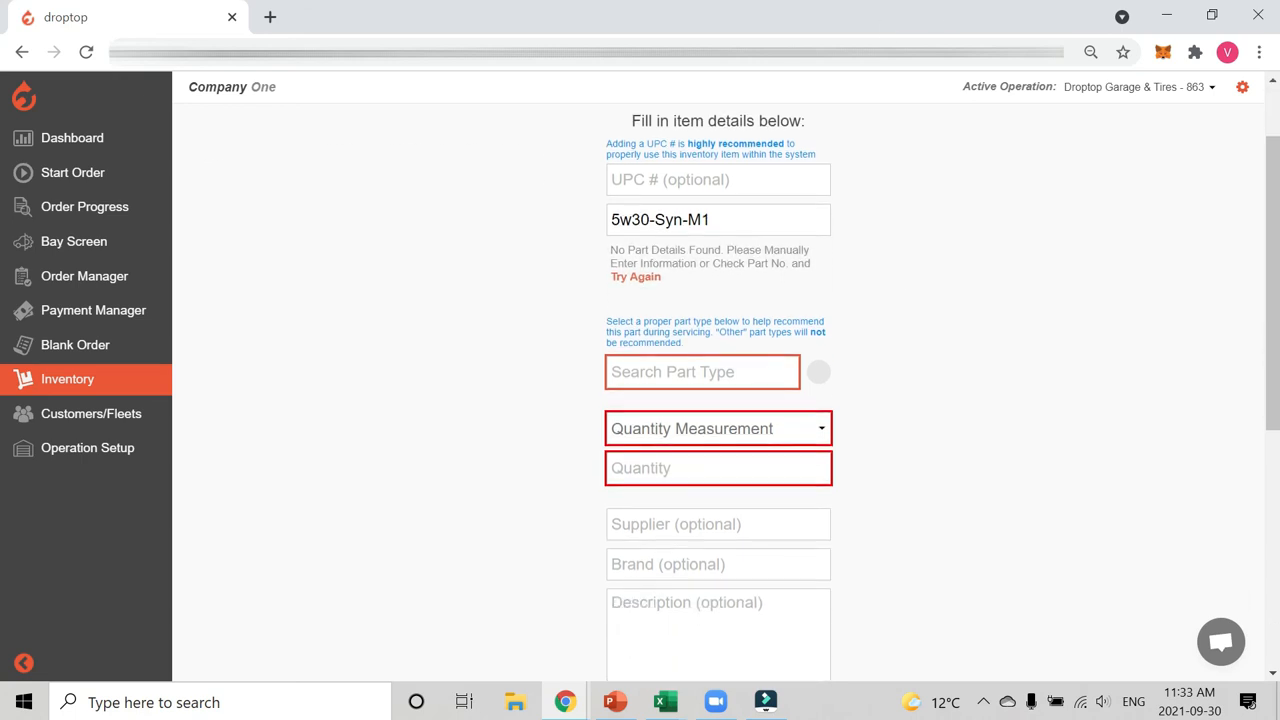
left_click(720, 371)
type("engine oil")
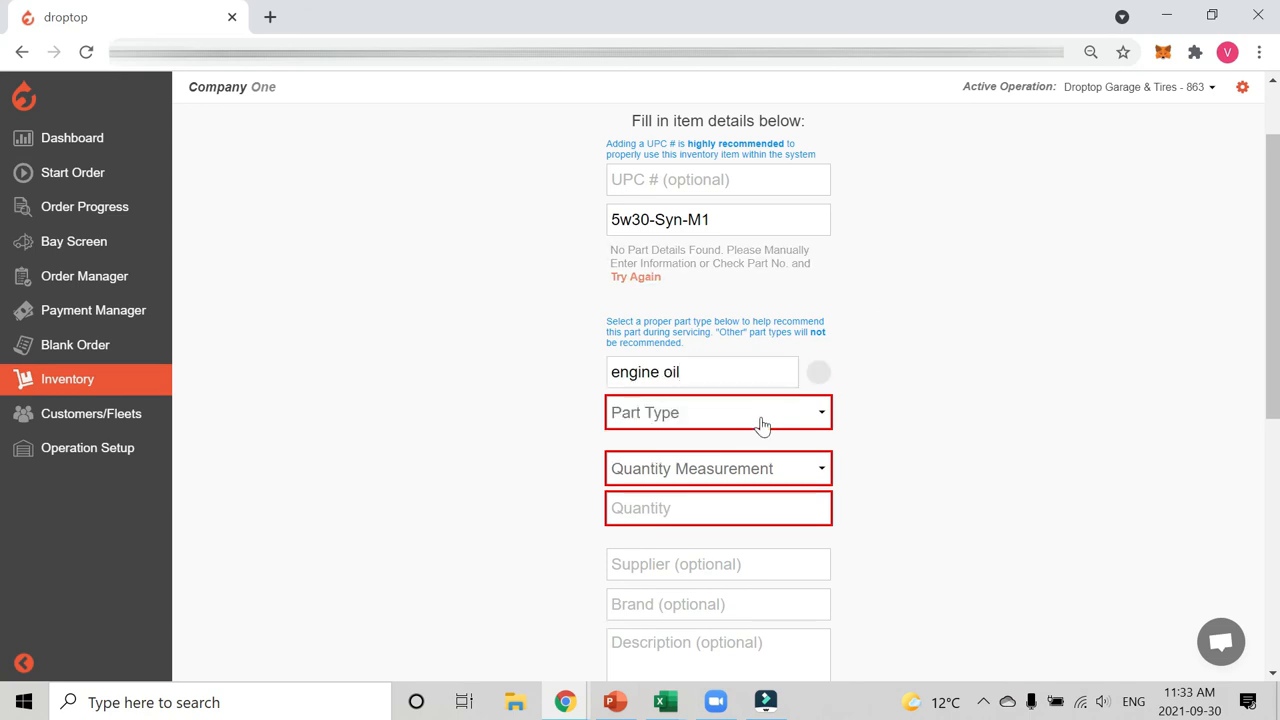
left_click(762, 426)
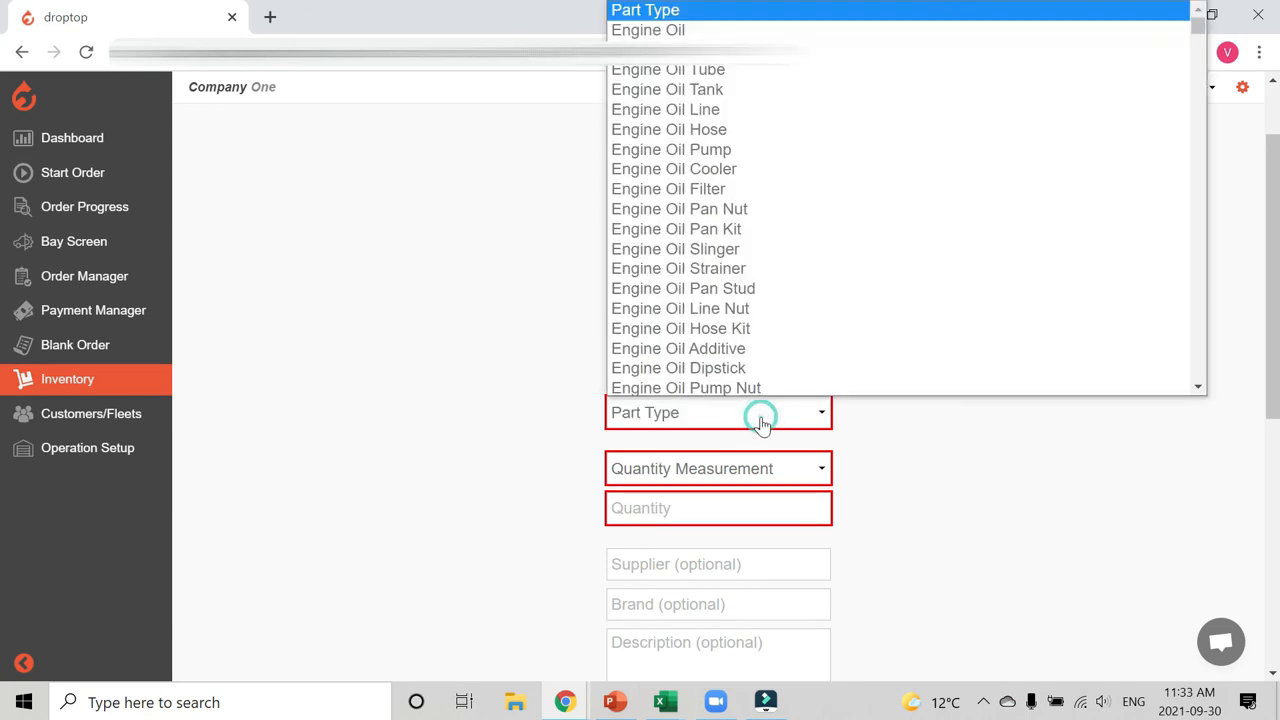
left_click(673, 28)
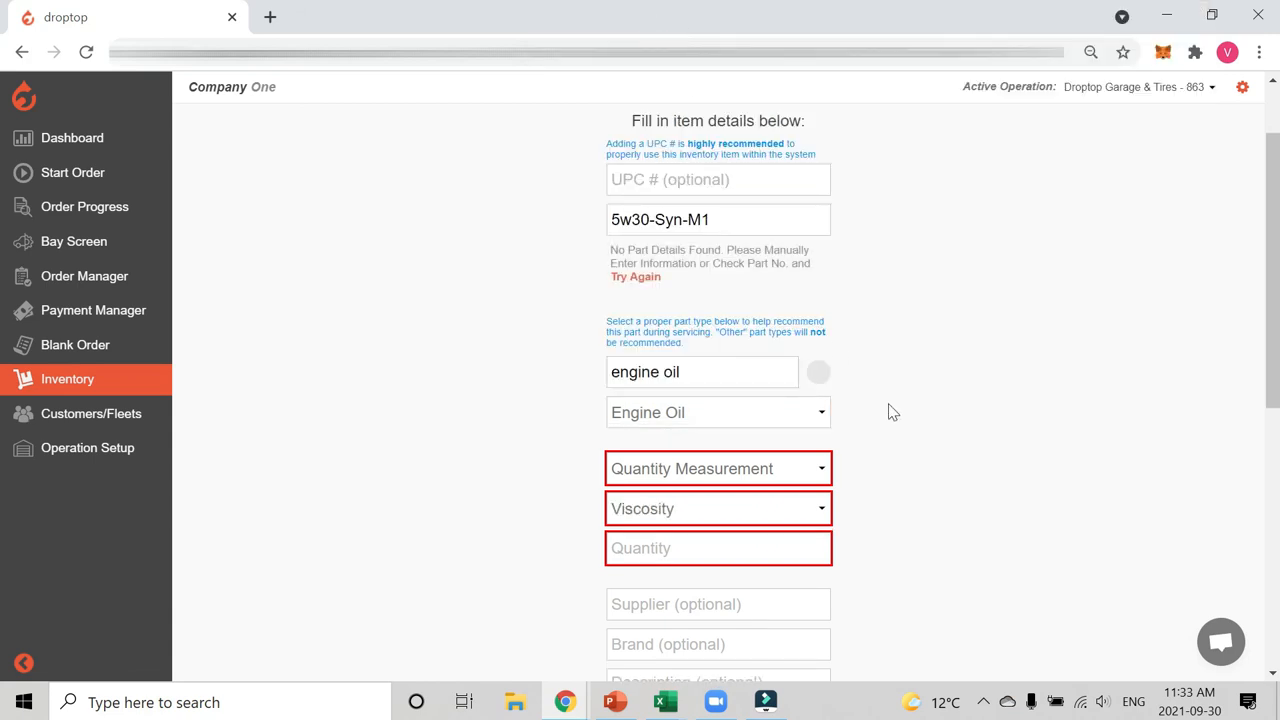
Set the oil's quantity measurement to Volume (QT) and its viscosity to 5w-30.
scroll(880, 405, "down", 1)
left_click(794, 372)
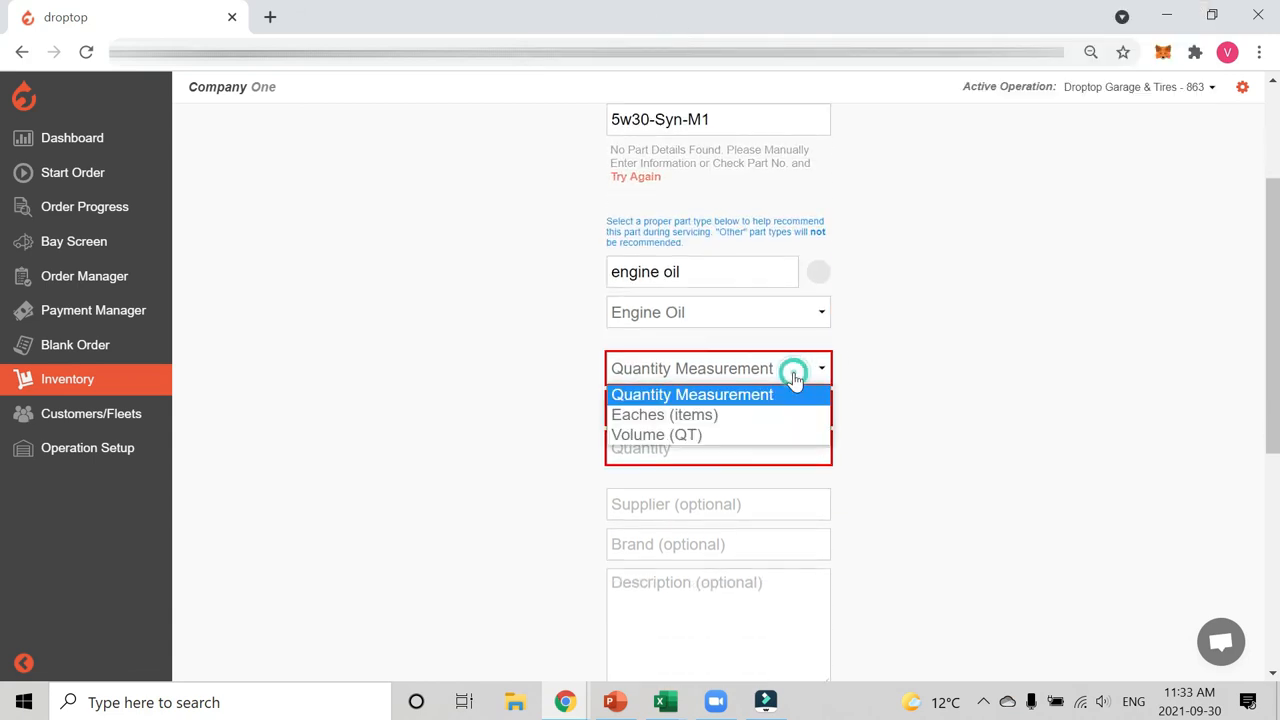
left_click(699, 443)
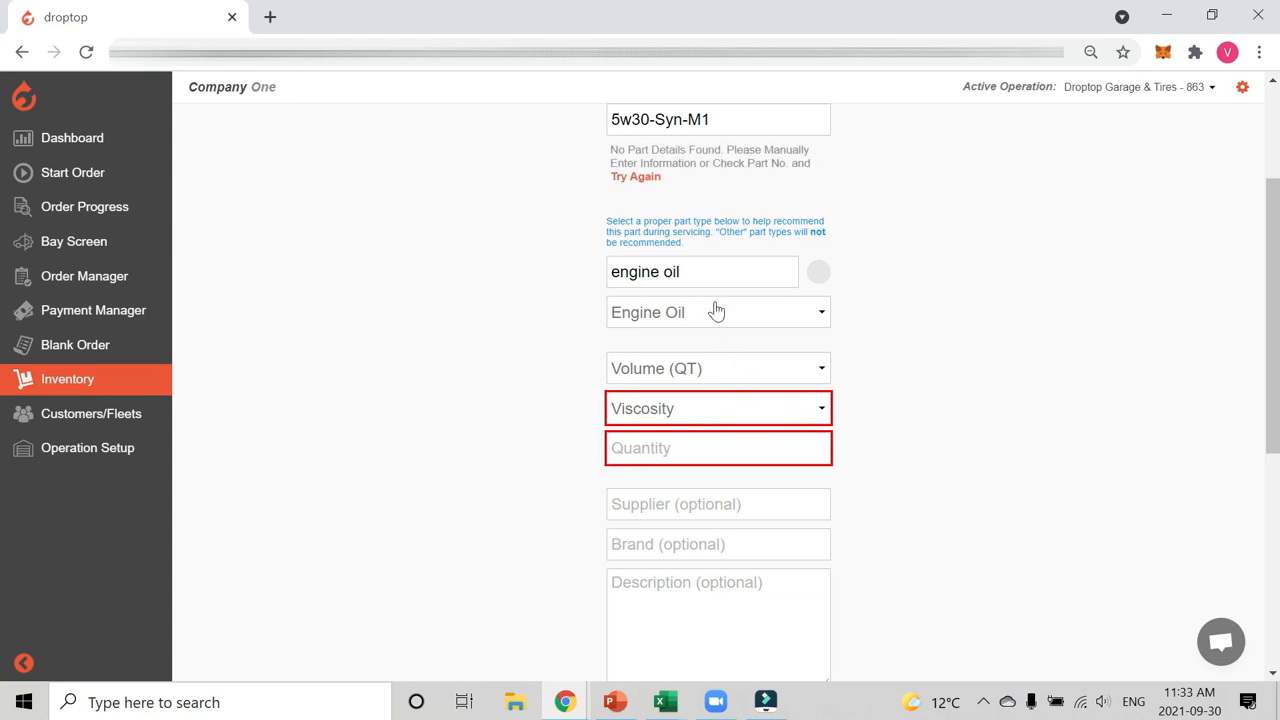
left_click(744, 417)
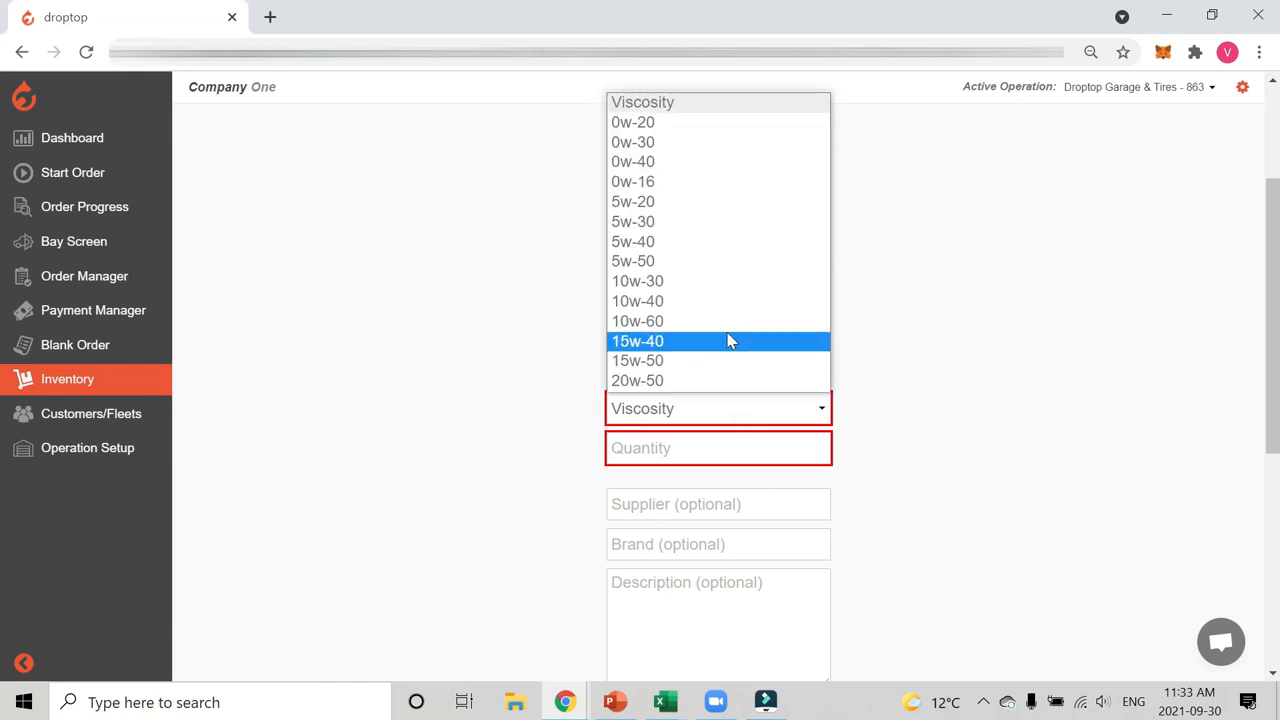
left_click(660, 224)
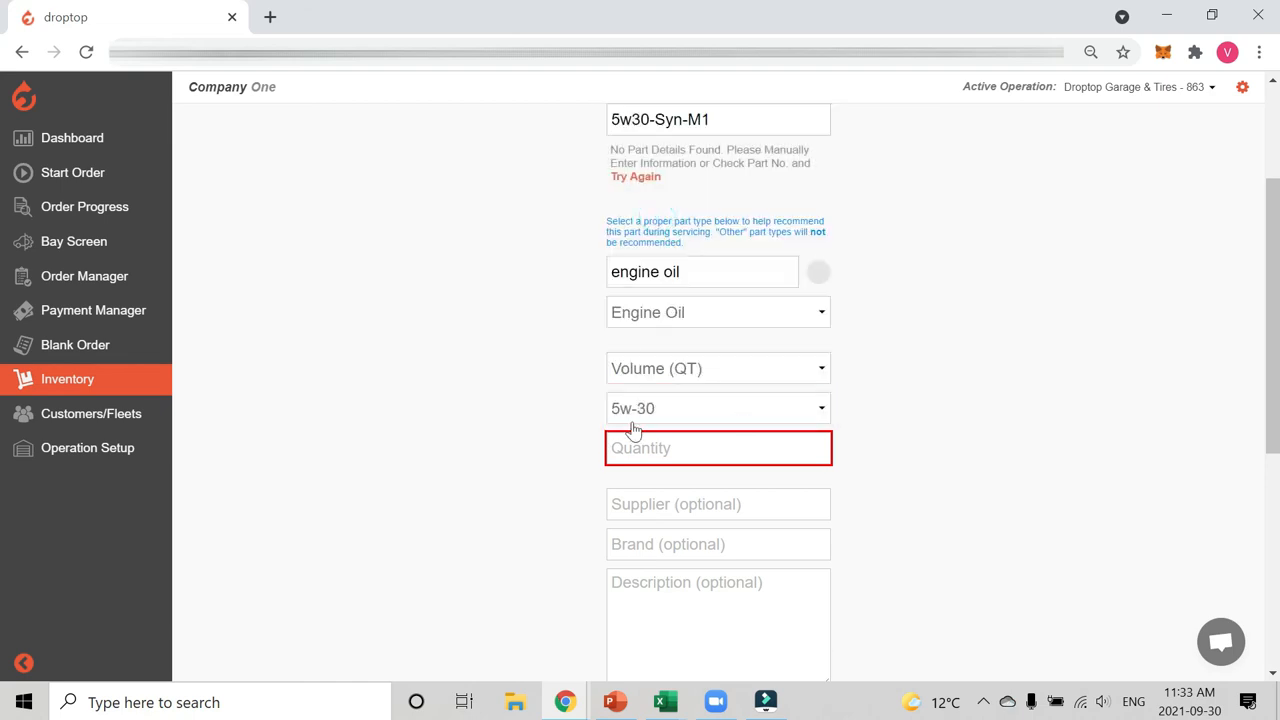
Keep the 5w-30 viscosity and set the oil's quantity to 50.
scroll(634, 429, "up", 1)
scroll(645, 285, "down", 1)
left_click(749, 412)
left_click(972, 291)
left_click(691, 448)
type("50")
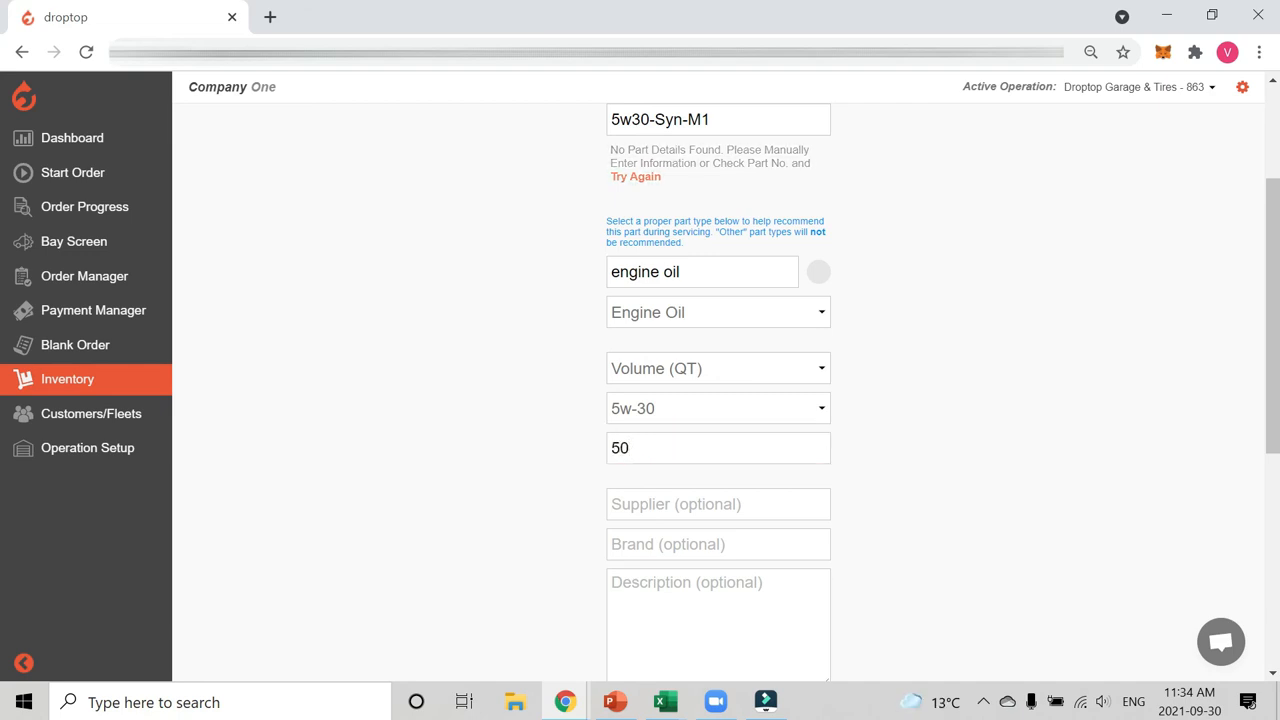
Enter Mobil 1 as both the brand and the supplier, leaving the description blank.
scroll(940, 374, "down", 2)
left_click(666, 301)
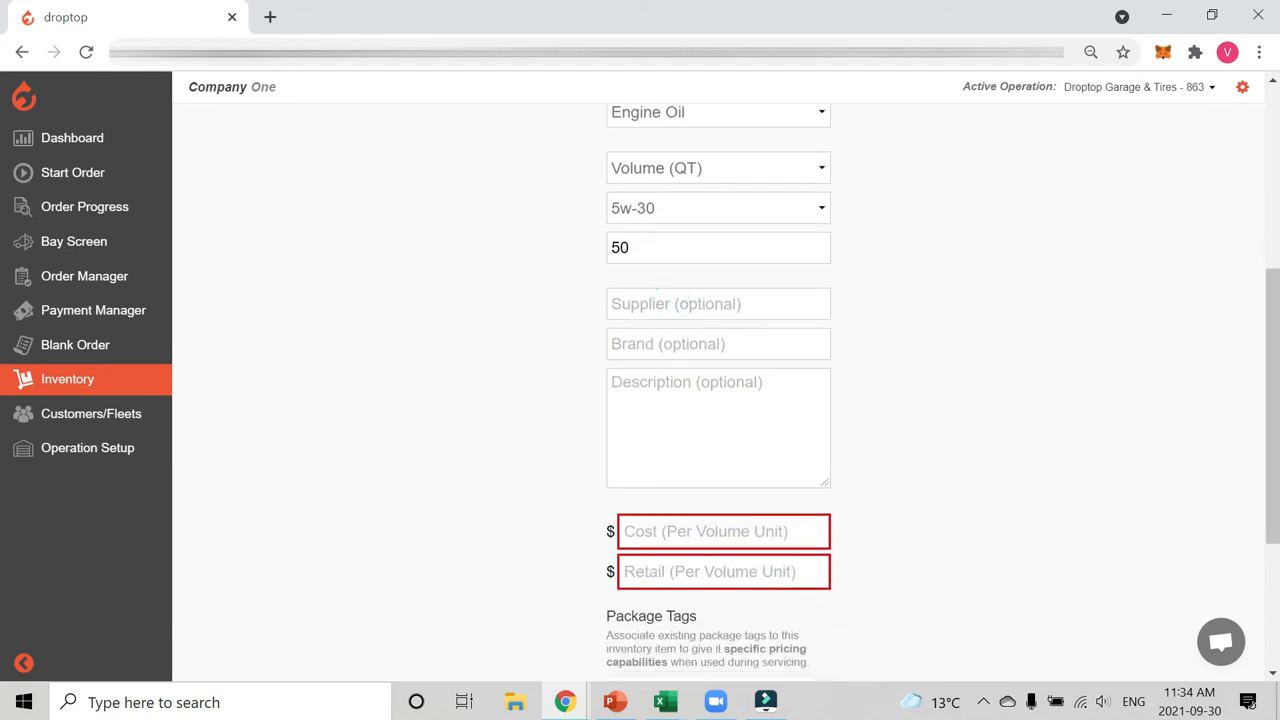
left_click(695, 345)
type("Mobil 1")
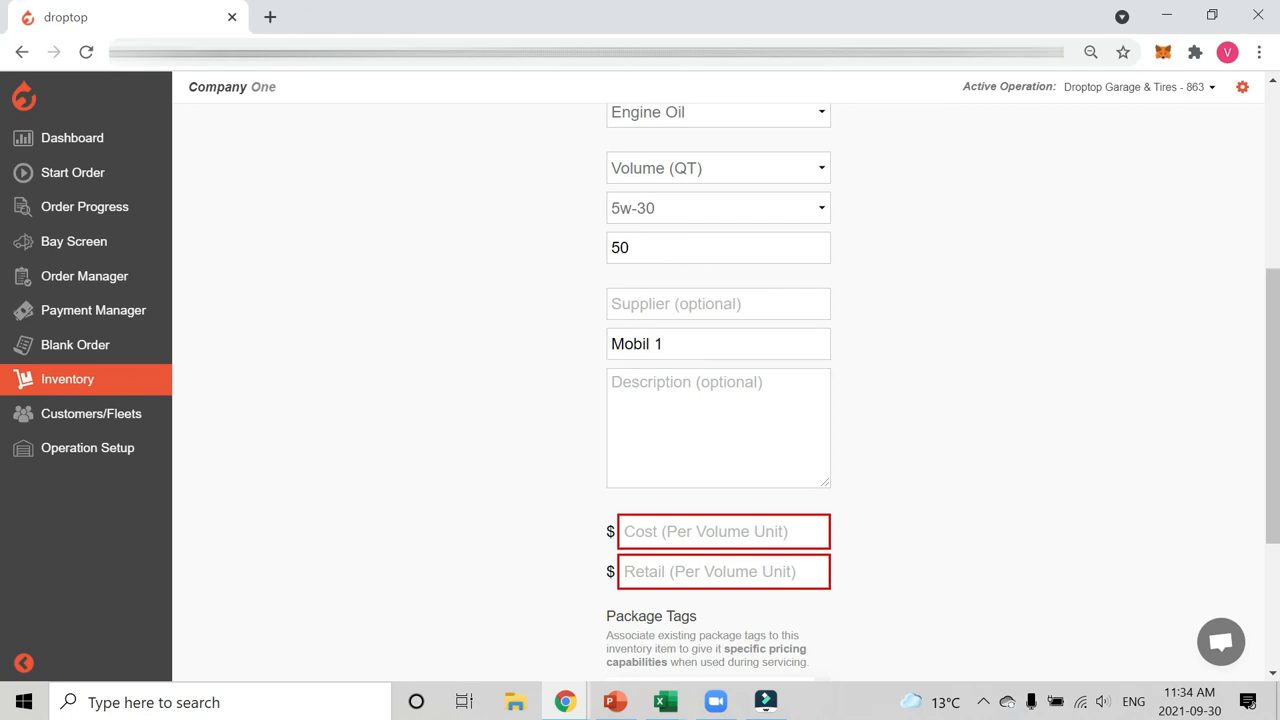
left_click(695, 306)
type("Mo")
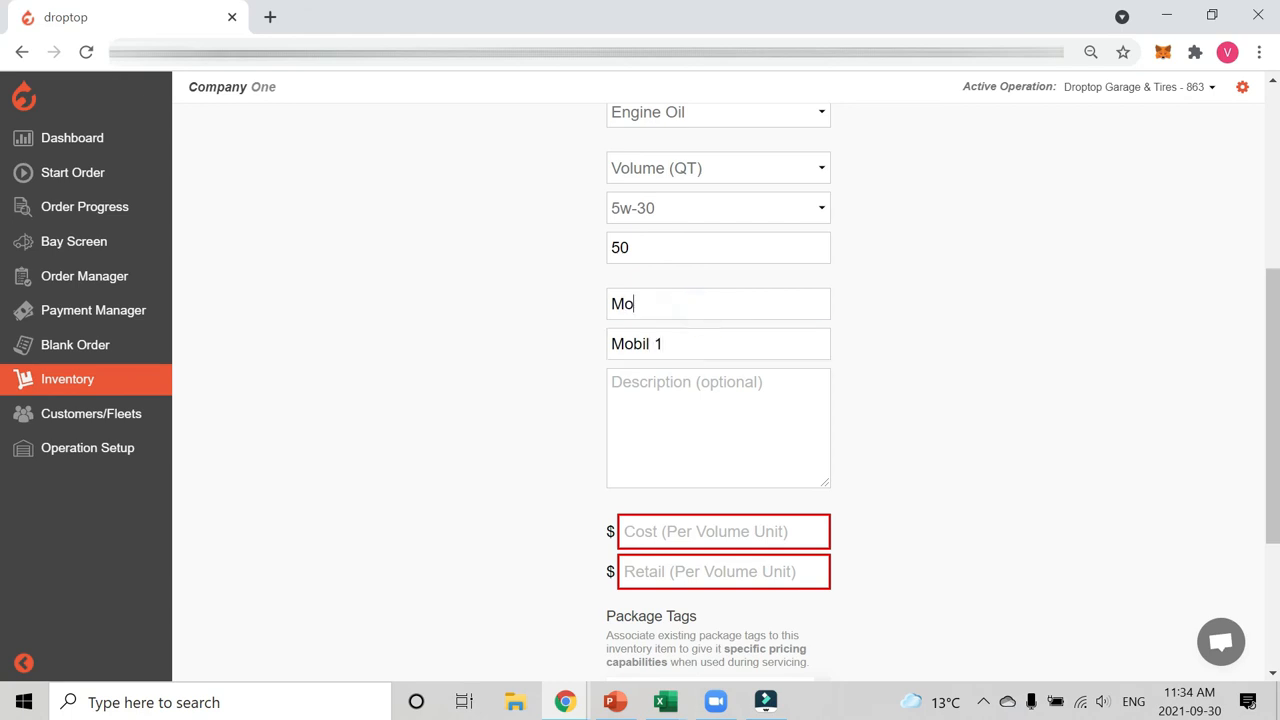
type("bil 1")
left_click(696, 393)
Set the cost per volume unit to $1 and the retail price per volume unit to $2.
scroll(696, 393, "down", 1)
left_click(679, 431)
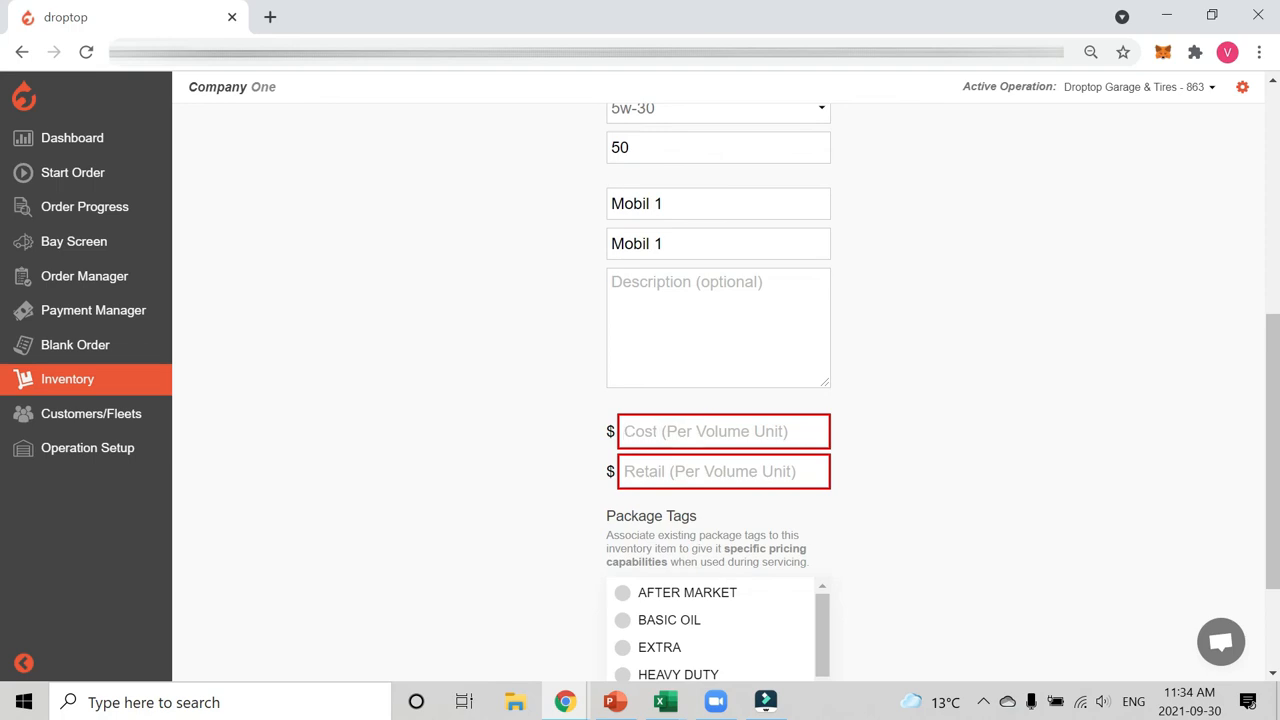
type("1")
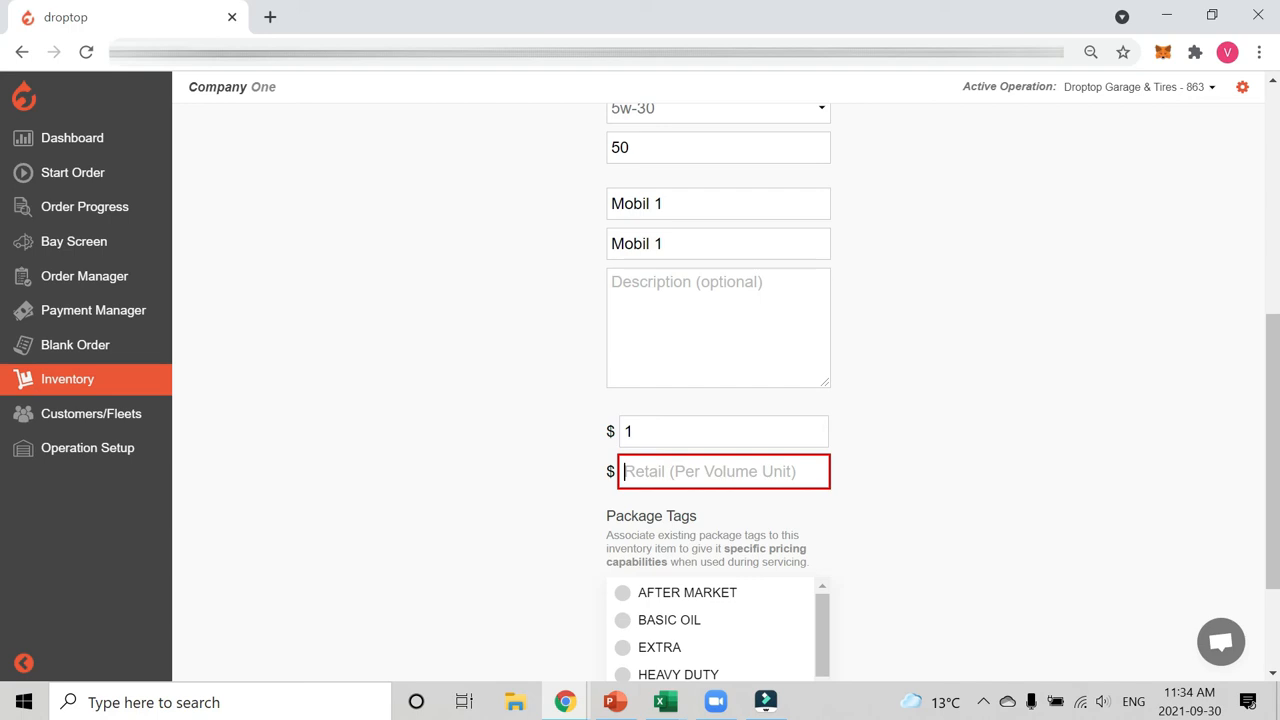
type("2")
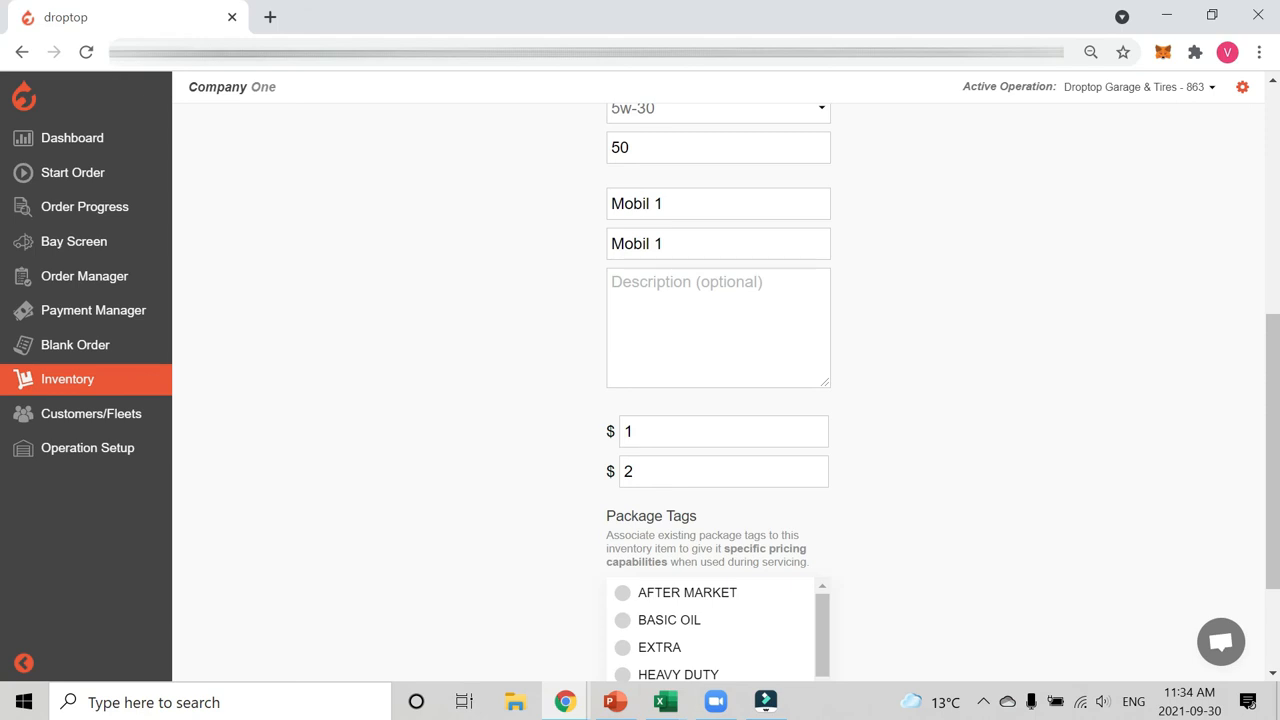
left_click(694, 469)
left_click(685, 477)
Save the new oil part without package tags, and check its entry and part catalog link in the inventory list.
scroll(829, 400, "down", 2)
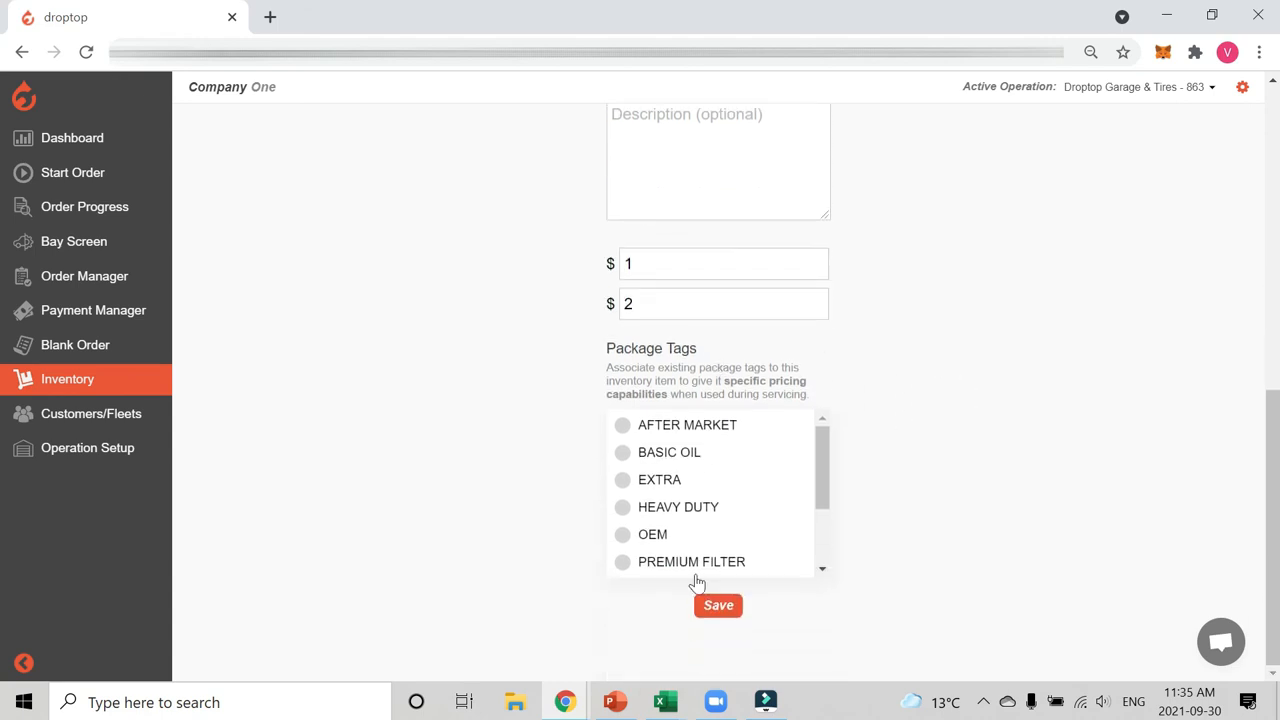
left_click(740, 607)
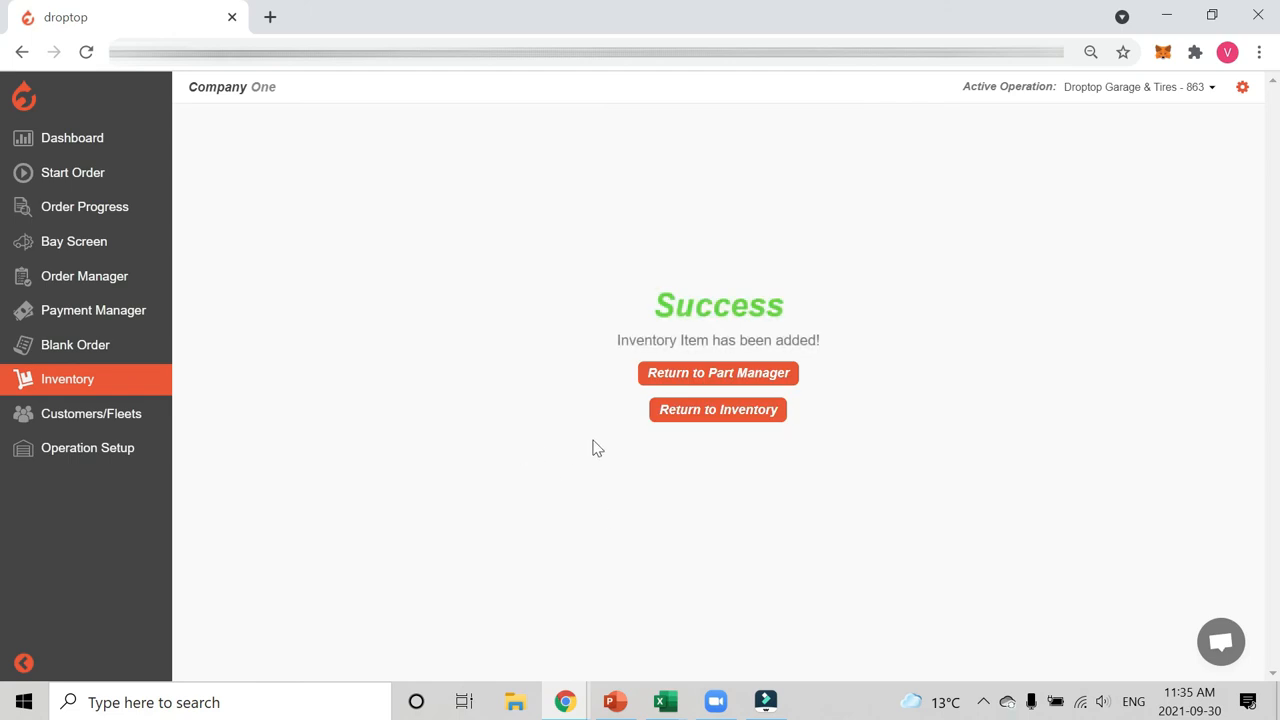
left_click(706, 419)
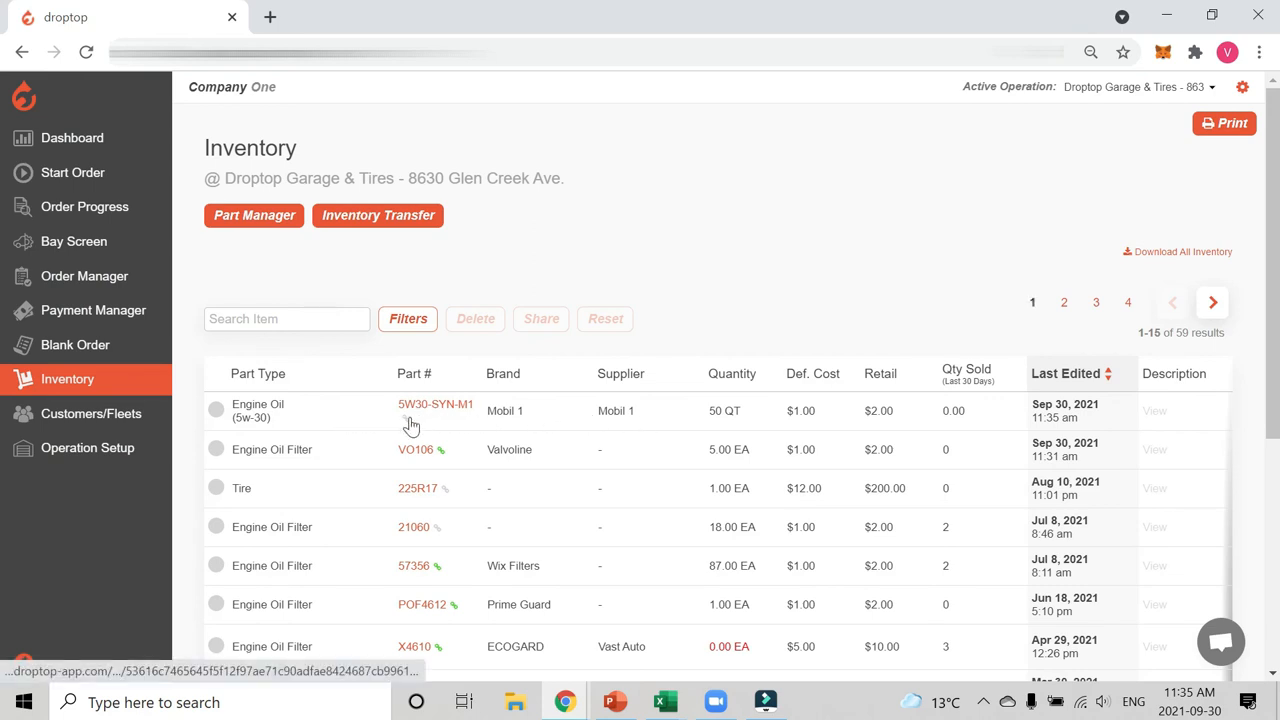
mouse_move(408, 420)
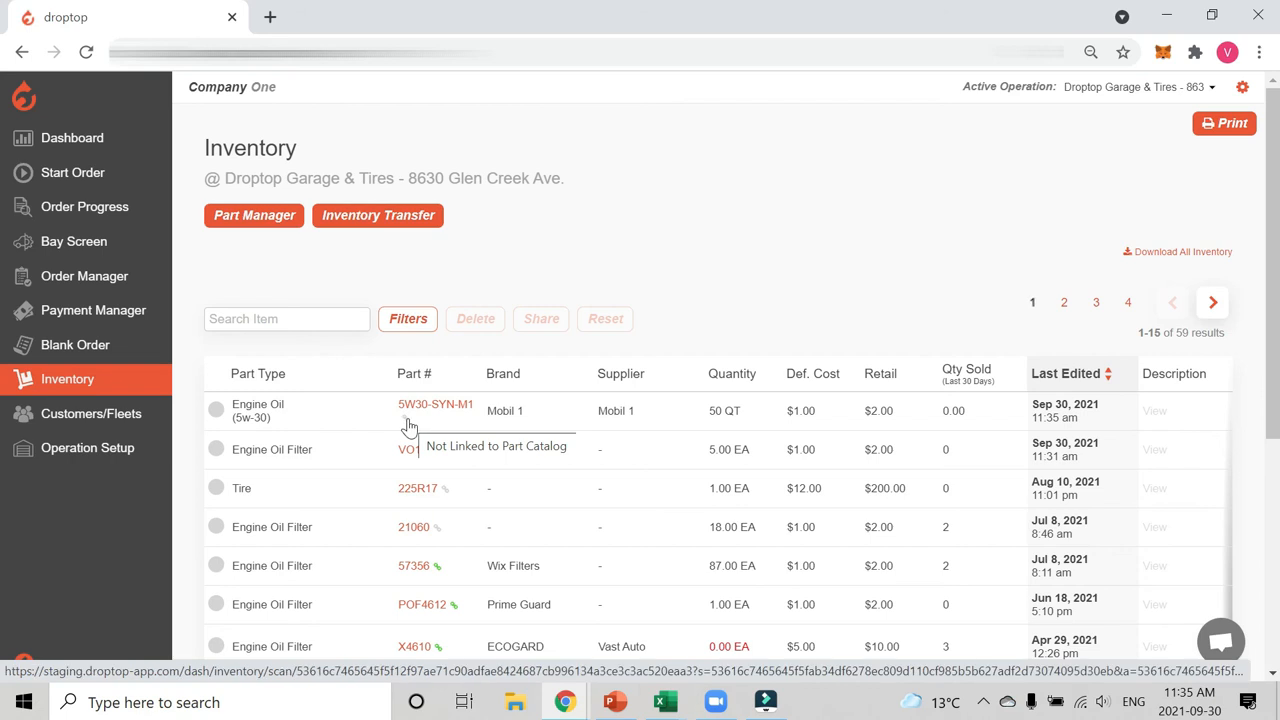